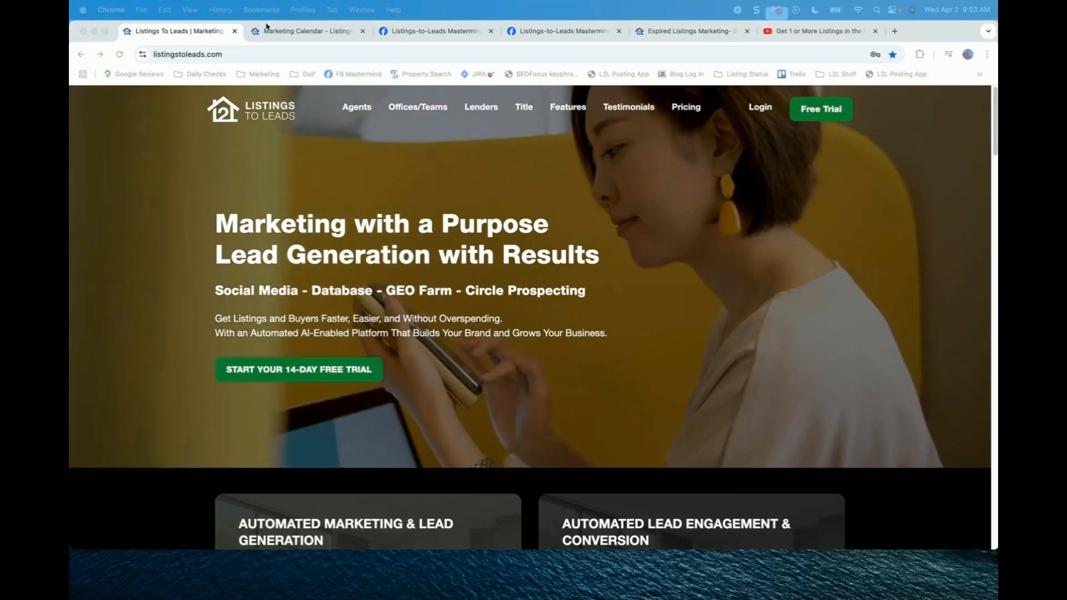
Step: Visit the Dashboard, then return to the April 2025 Marketing Calendar schedule
click(297, 31)
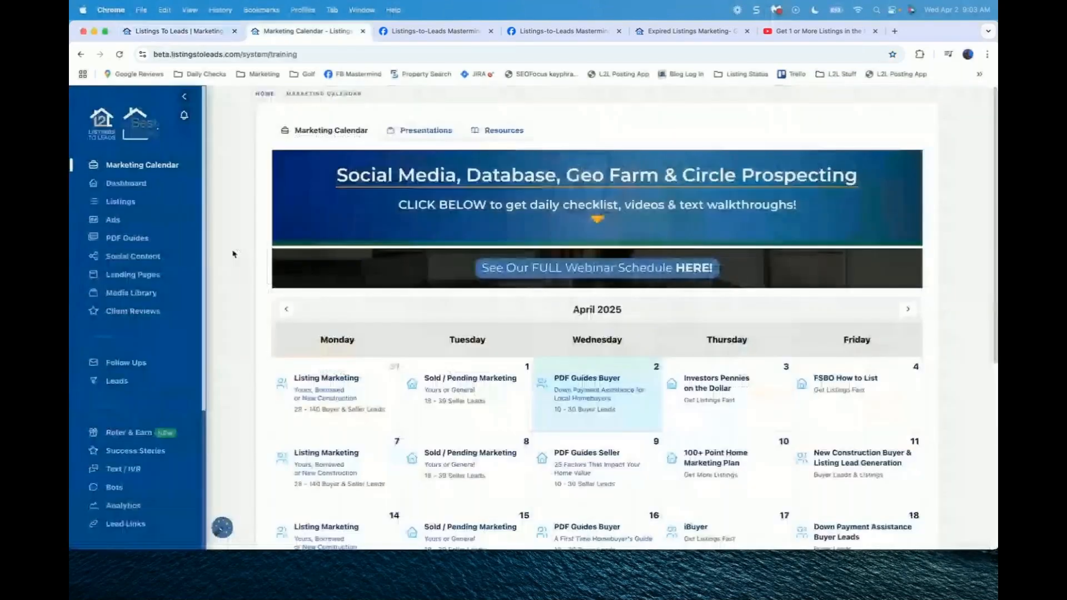
click(133, 184)
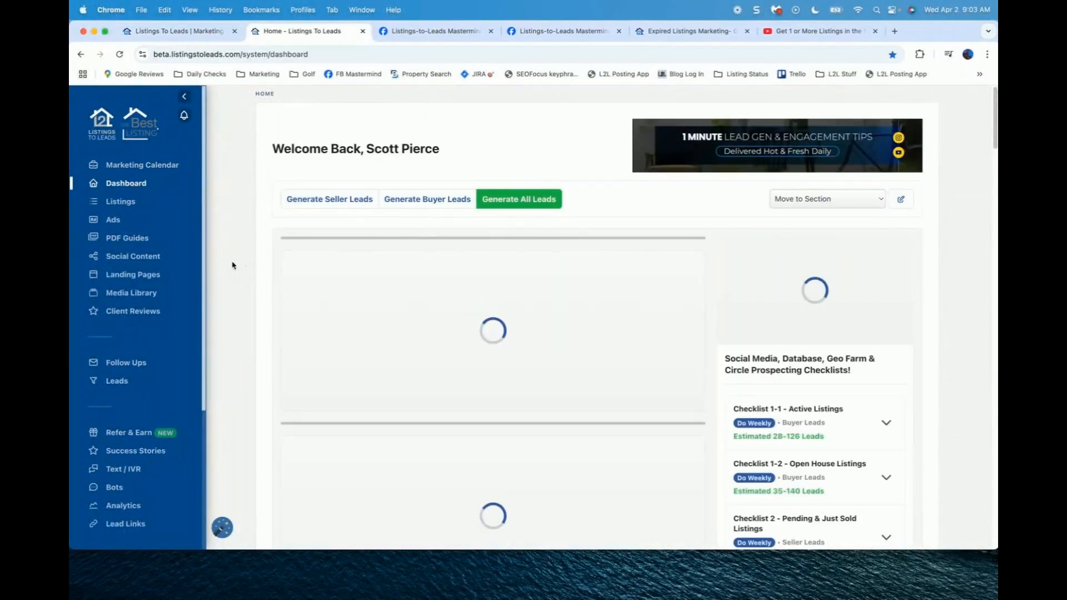
click(143, 167)
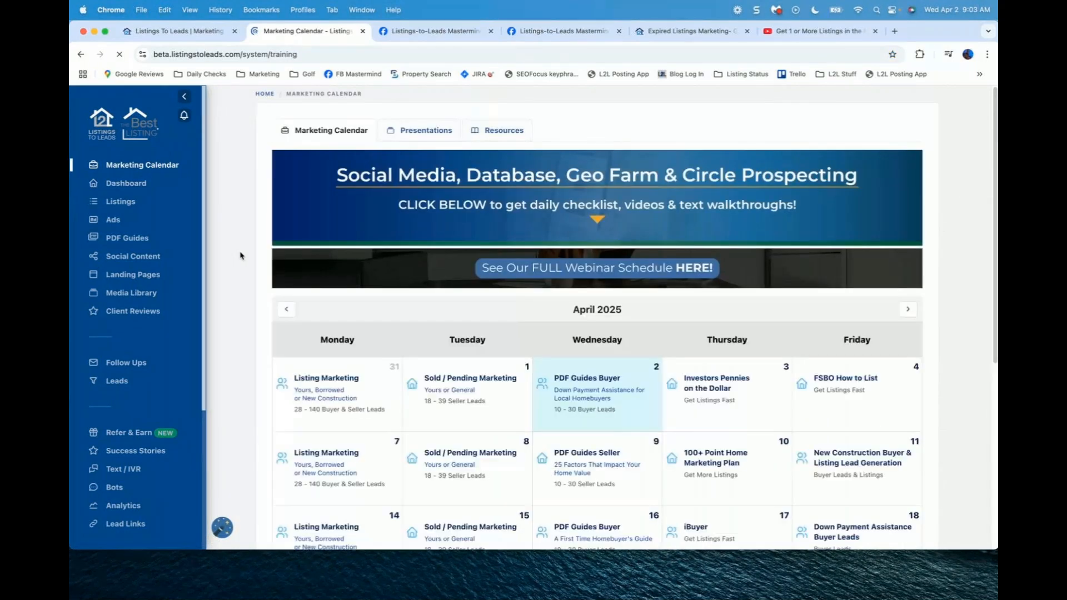
scroll(240, 256, down, 1)
scroll(240, 255, down, 3)
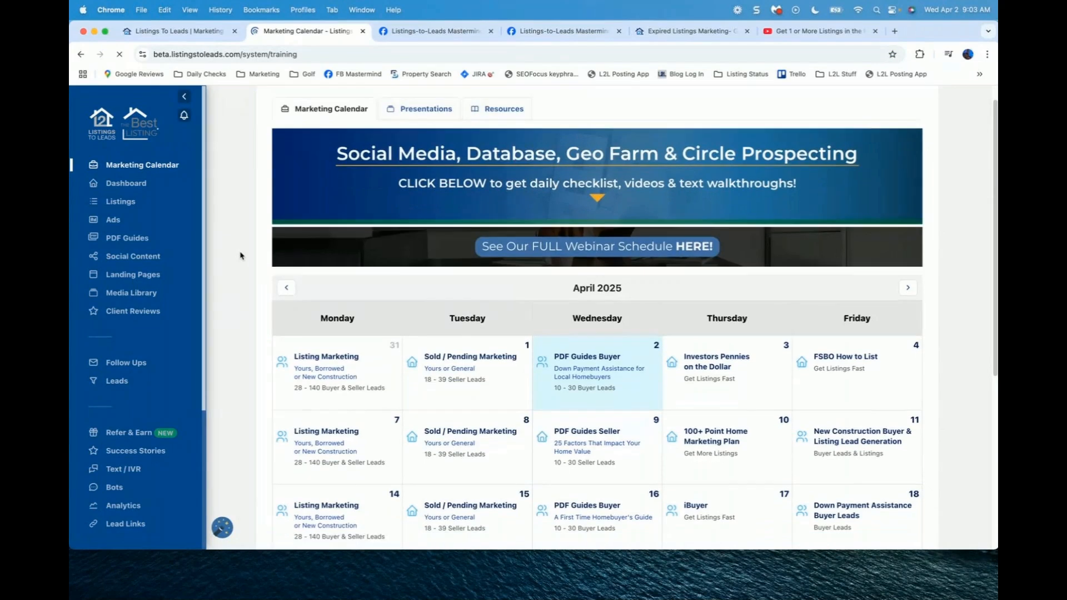
mouse_move(319, 238)
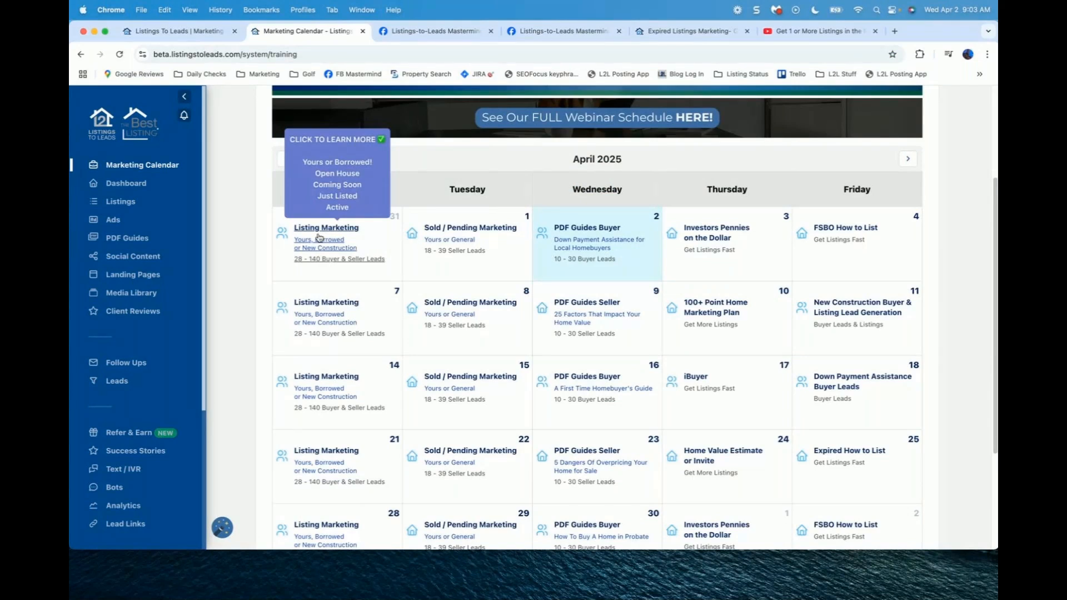
mouse_move(443, 229)
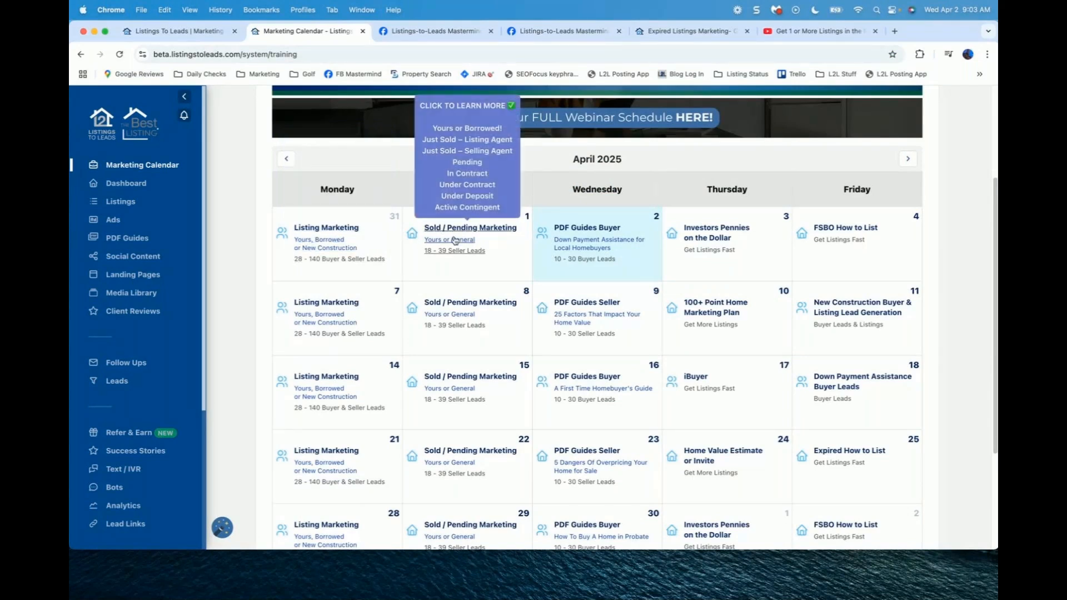
mouse_move(459, 313)
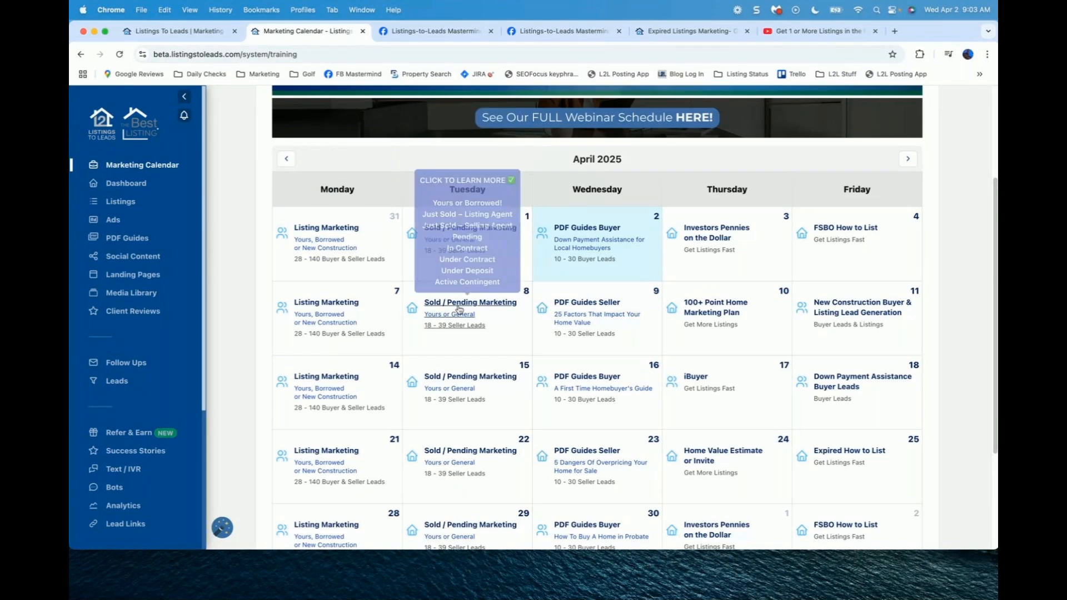
mouse_move(581, 239)
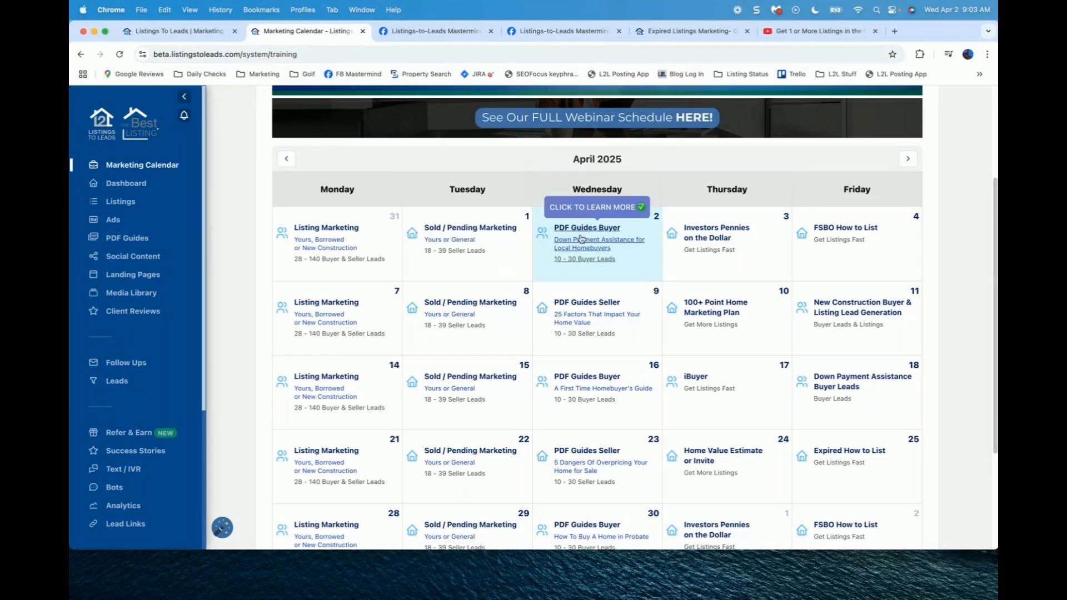
mouse_move(581, 334)
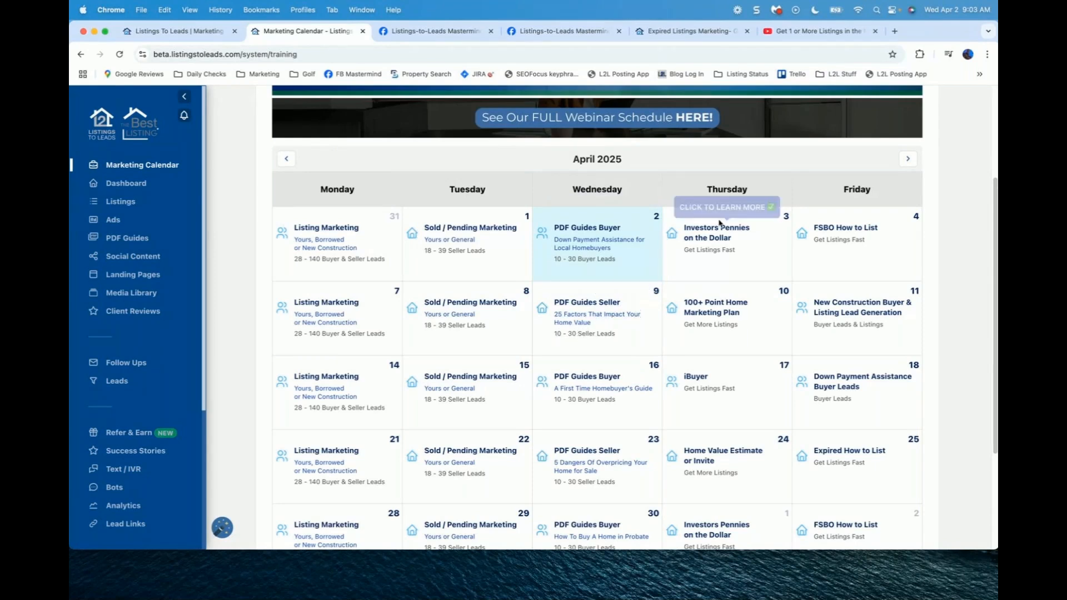
mouse_move(828, 233)
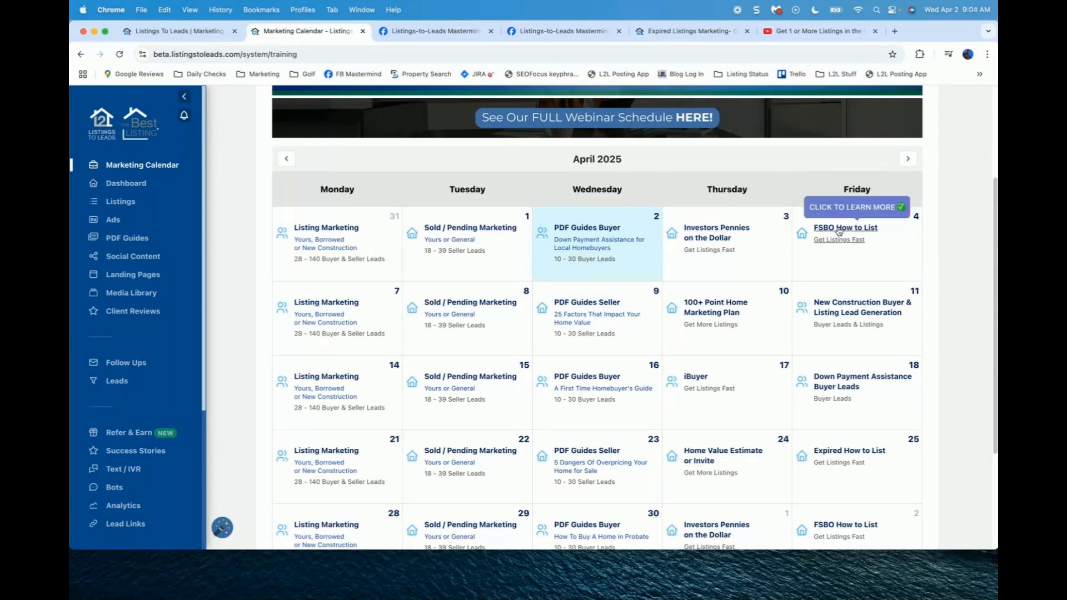
mouse_move(746, 321)
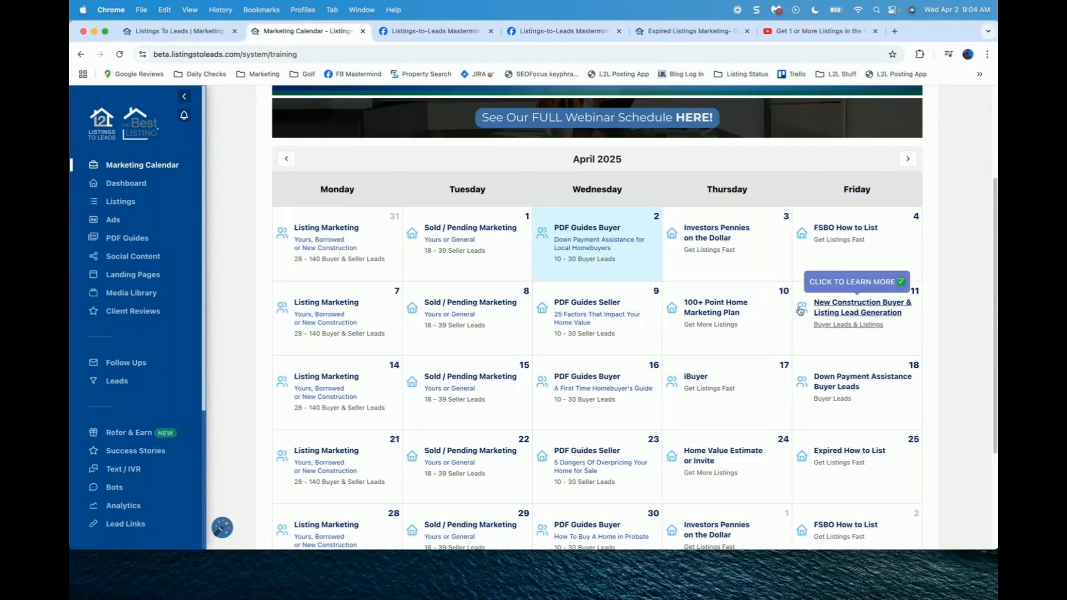
Step: Download the April 2 Buyer PDF Guide marketing checklist and open the PDF in a new tab
click(580, 249)
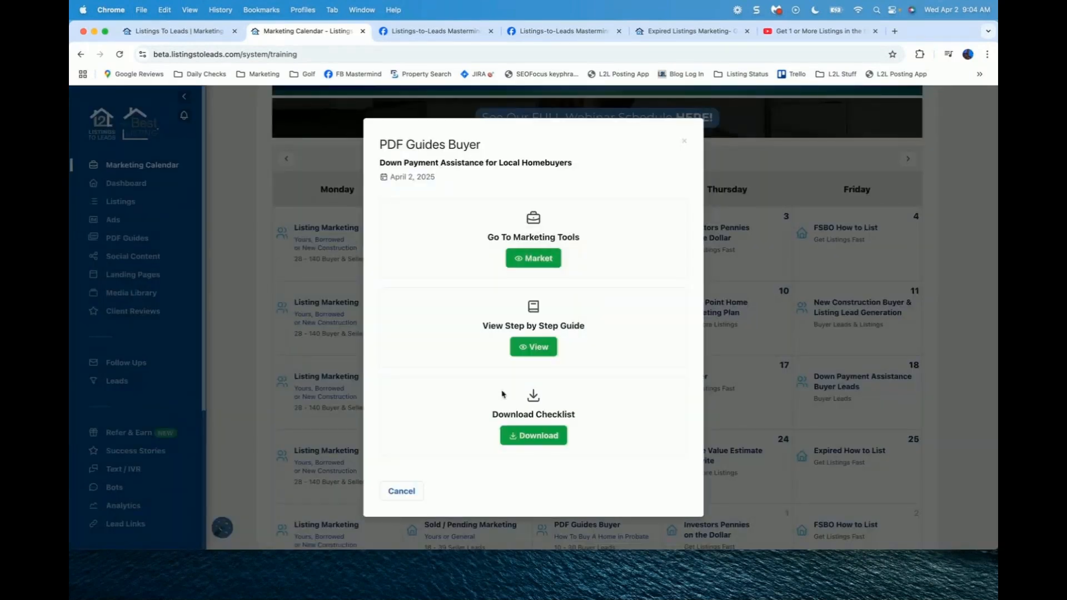
drag(493, 414, 585, 422)
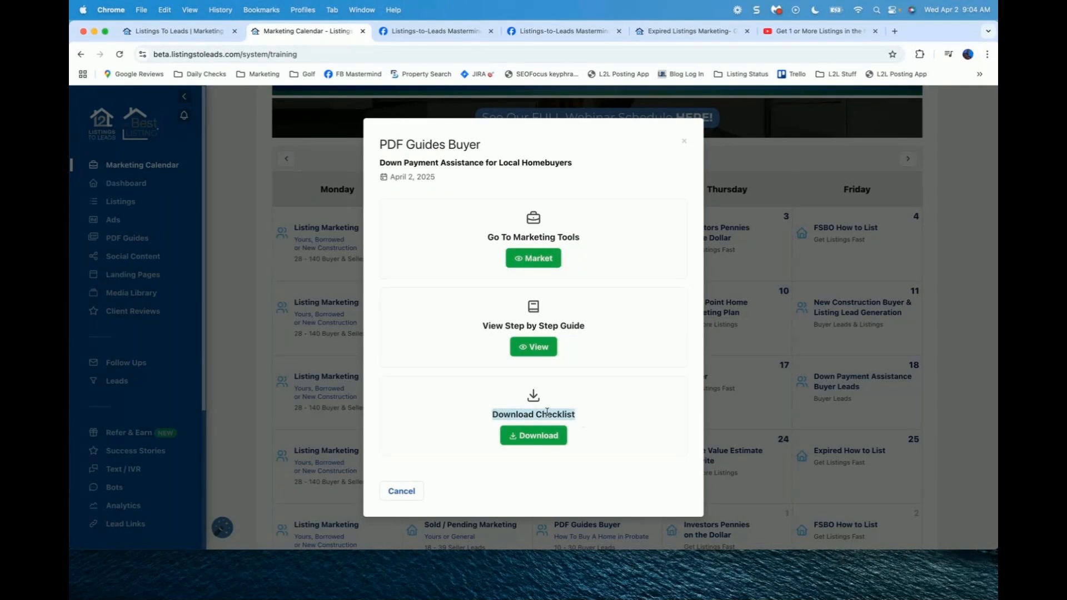
click(536, 439)
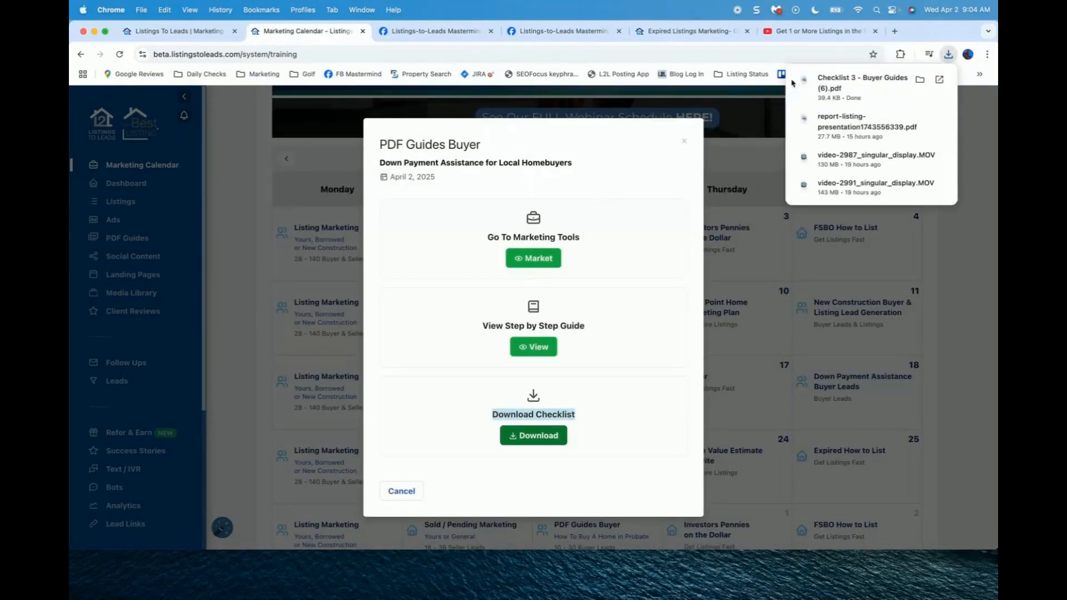
click(861, 93)
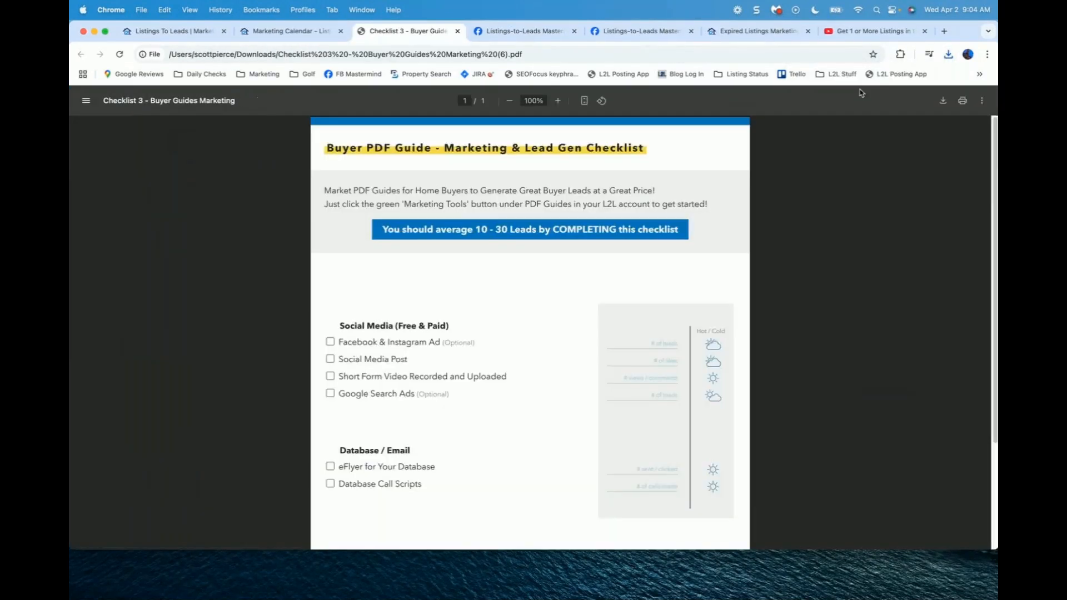
Step: Scroll through the checklist PDF, then go back to the PDF Guides Buyer options on the calendar
scroll(515, 257, down, 3)
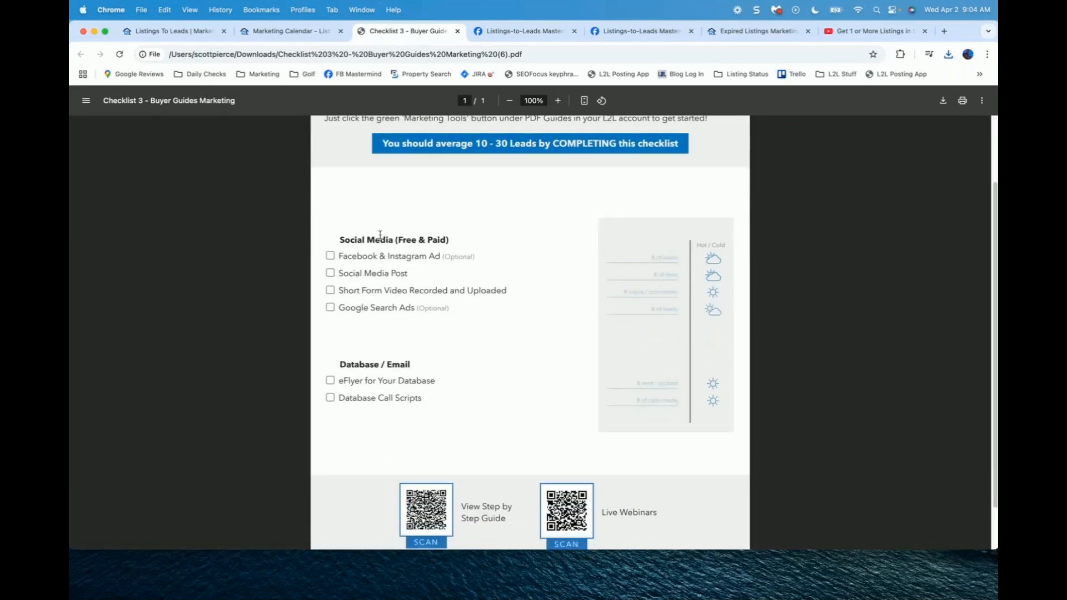
scroll(382, 239, up, 2)
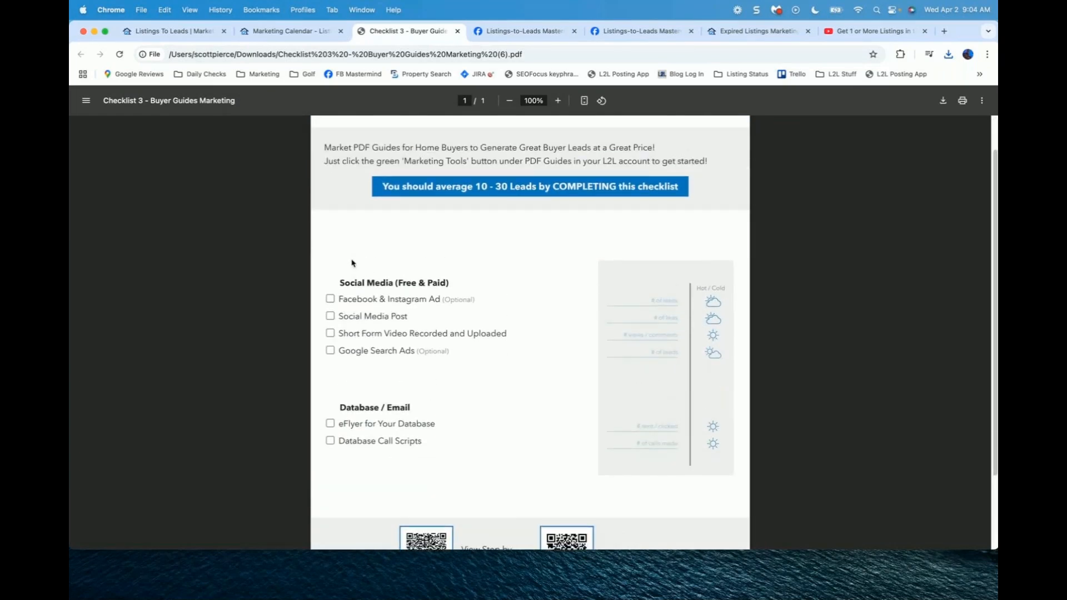
key(ctrl+shift+Tab)
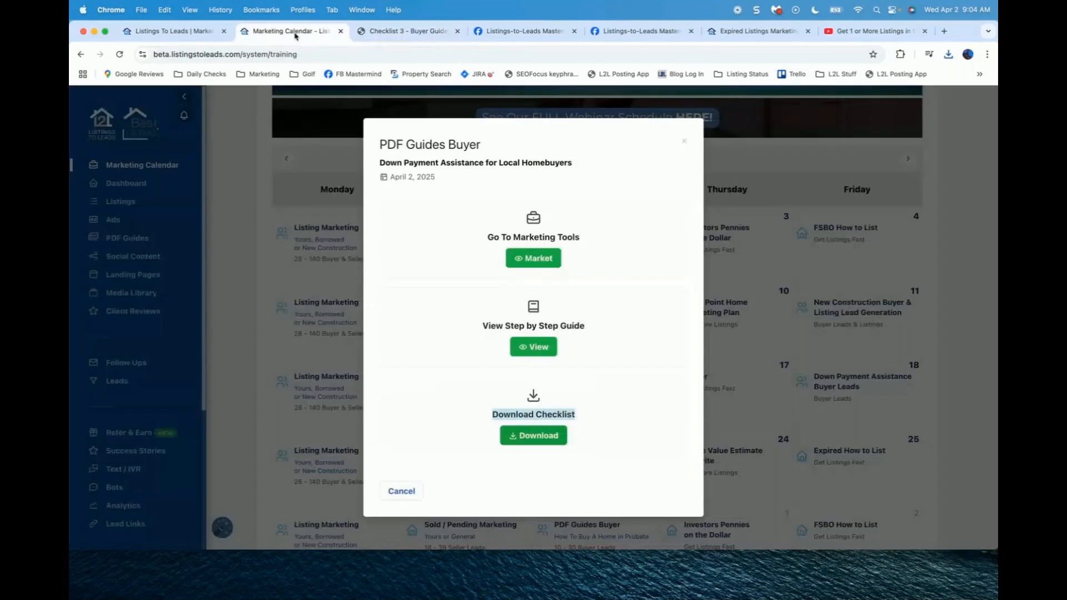
drag(486, 326, 598, 343)
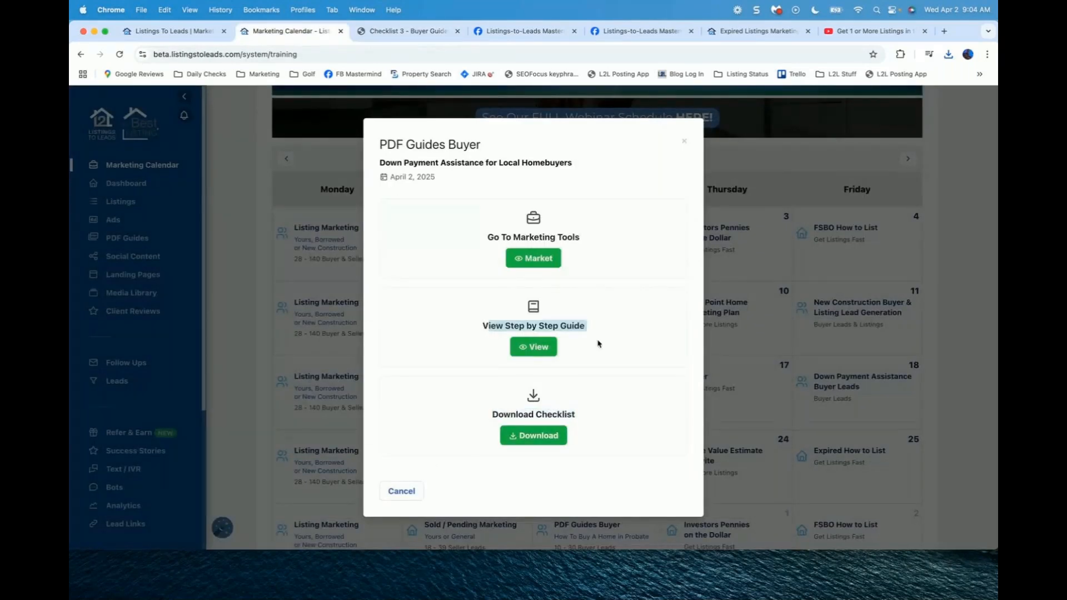
Step: Open the Step by Step Guide post, PDF Guide Marketing (10–30 Leads), in a new tab
click(533, 347)
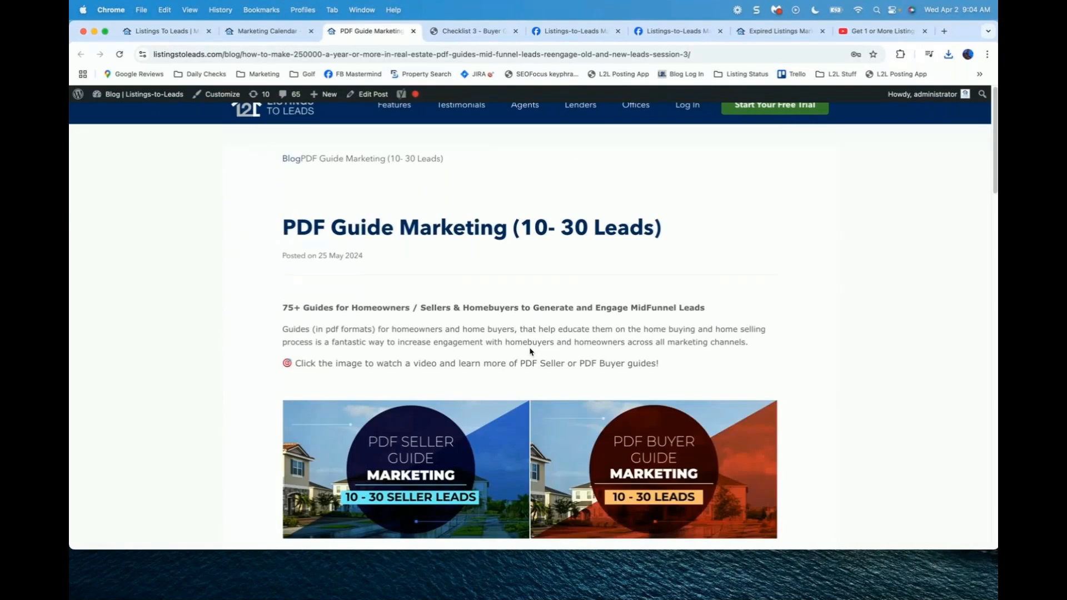
scroll(530, 351, down, 1)
scroll(530, 352, down, 2)
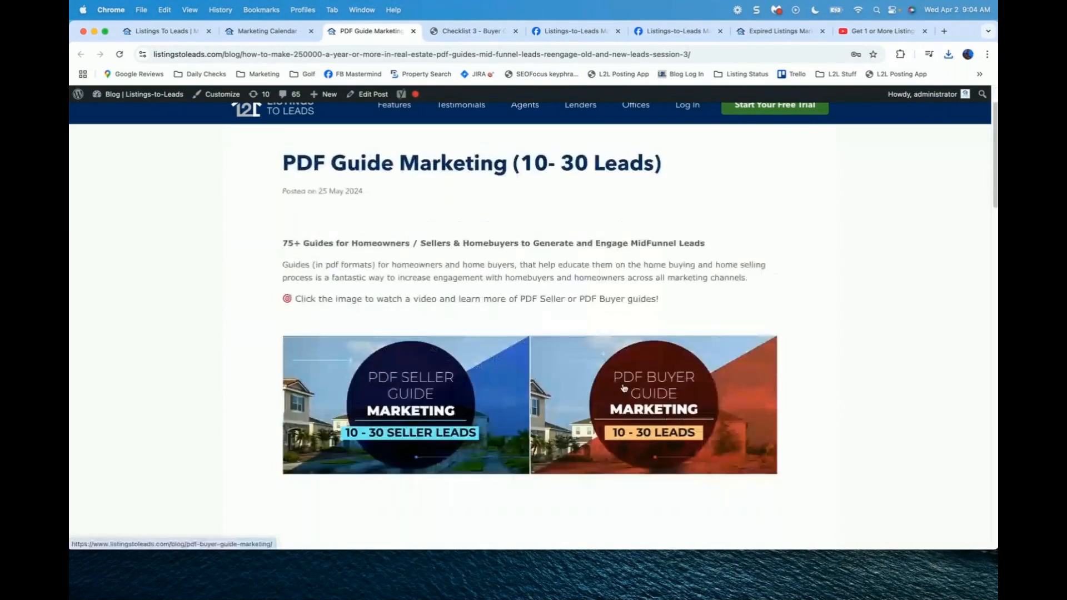
Step: Read the linked PDF Buyer Guide article, then close its tab
click(693, 399)
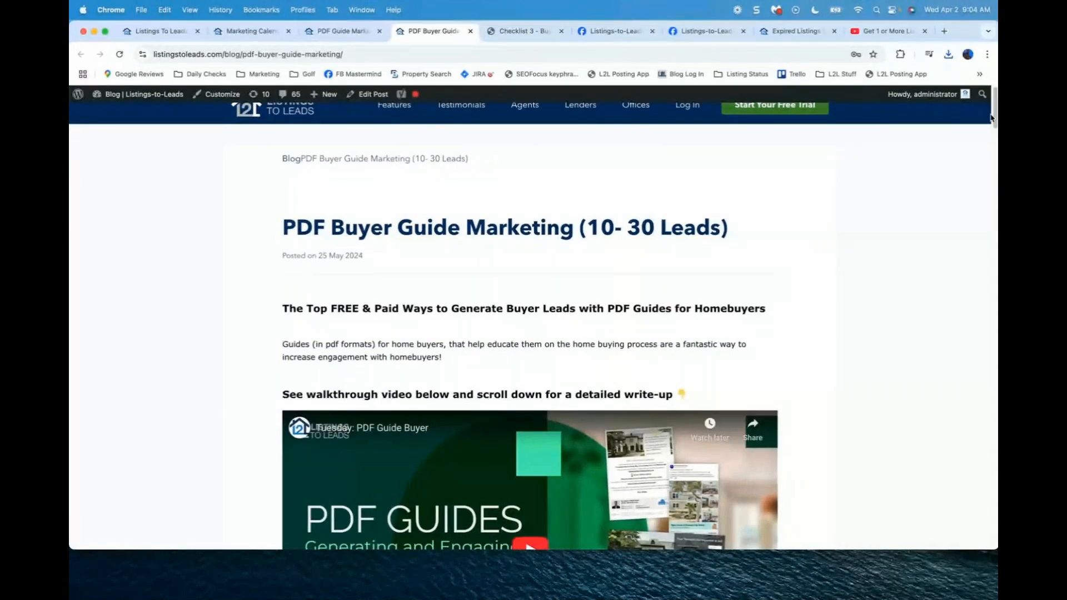
drag(992, 118, 994, 252)
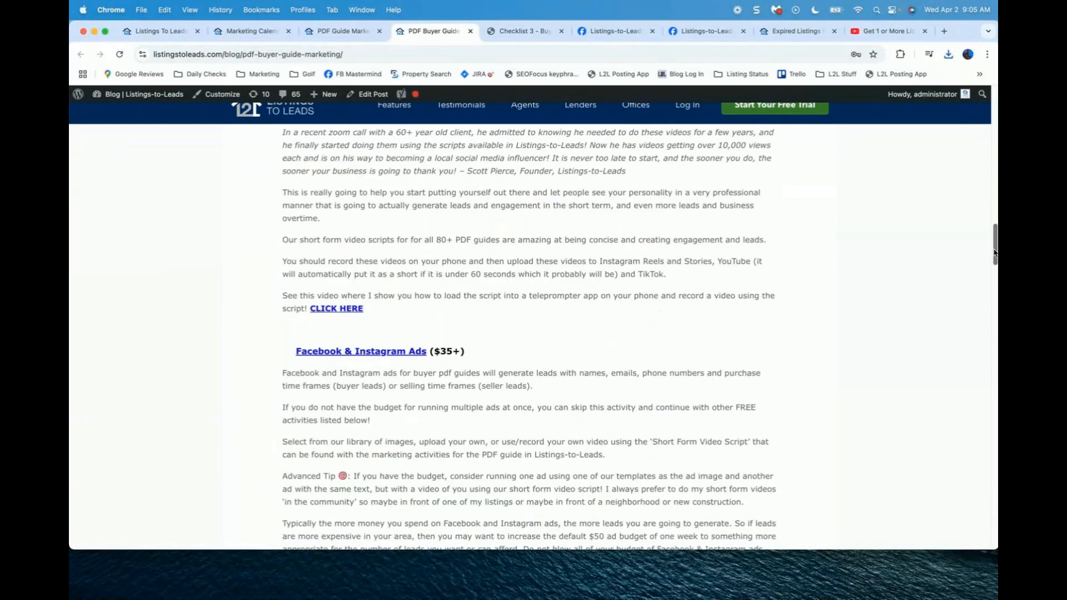
click(470, 31)
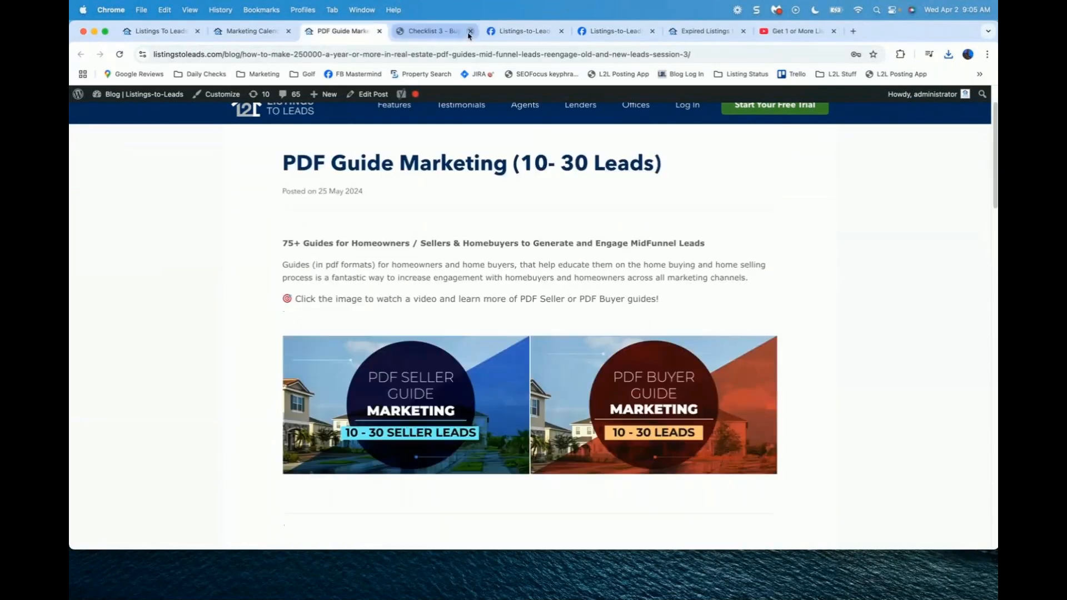
Step: Close the blog post and open Market for the Down Payment Assistance for Local Homebuyers guide
click(380, 32)
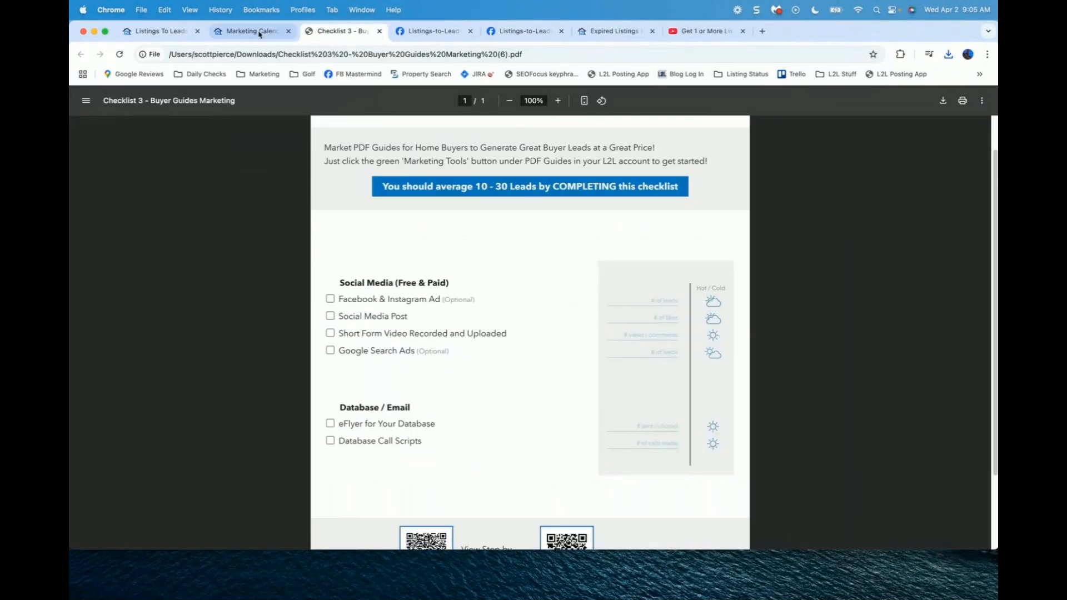
click(256, 34)
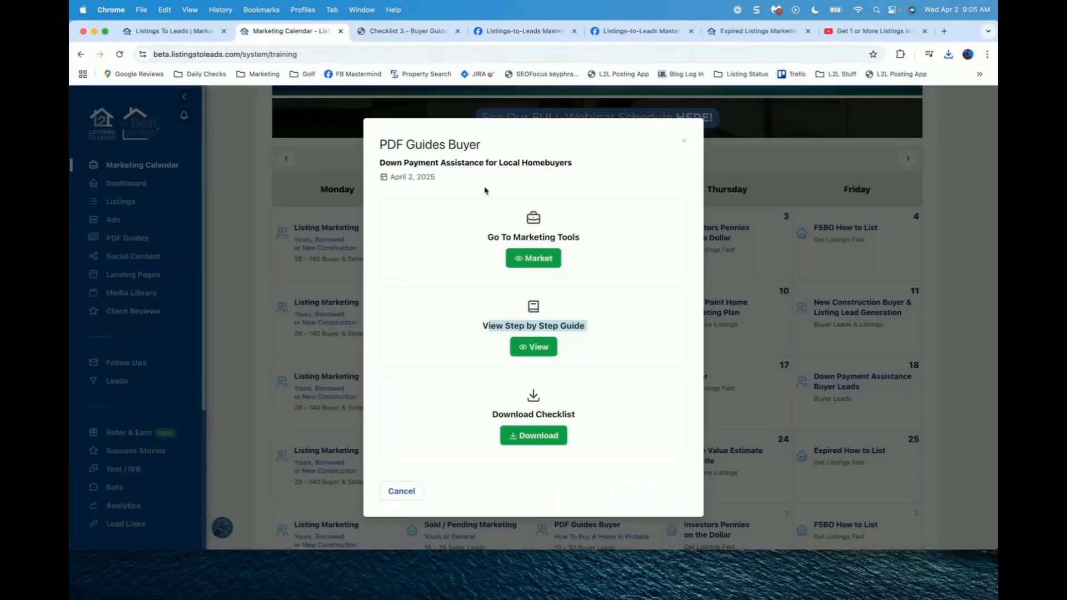
click(536, 259)
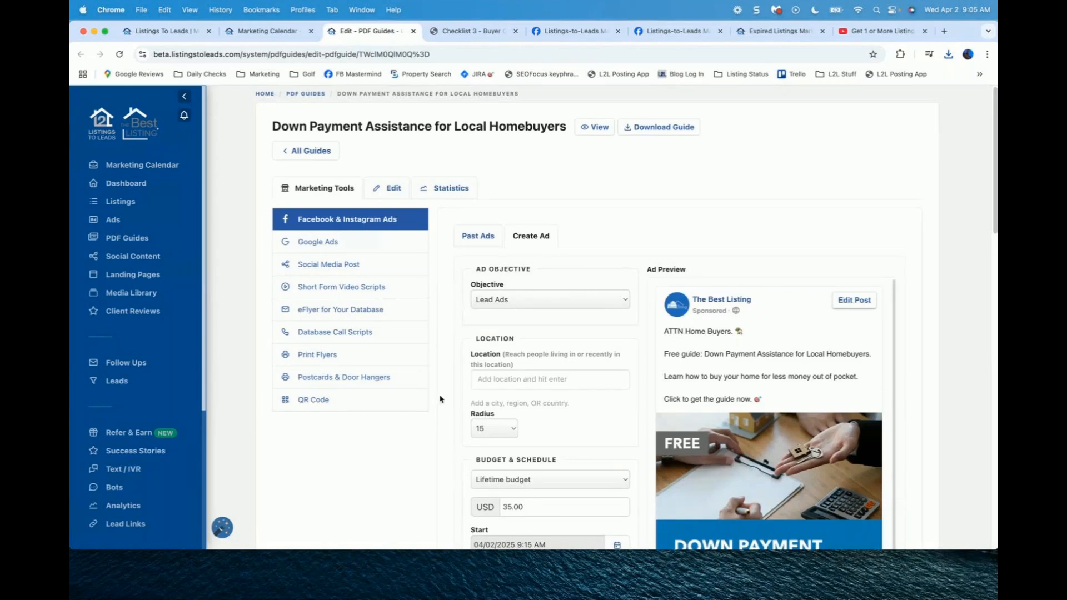
Step: Keep Lead Ads as the objective, reviewing the USD 35.00 lifetime budget for 04/02–04/09/2025
scroll(440, 399, down, 1)
scroll(439, 399, down, 1)
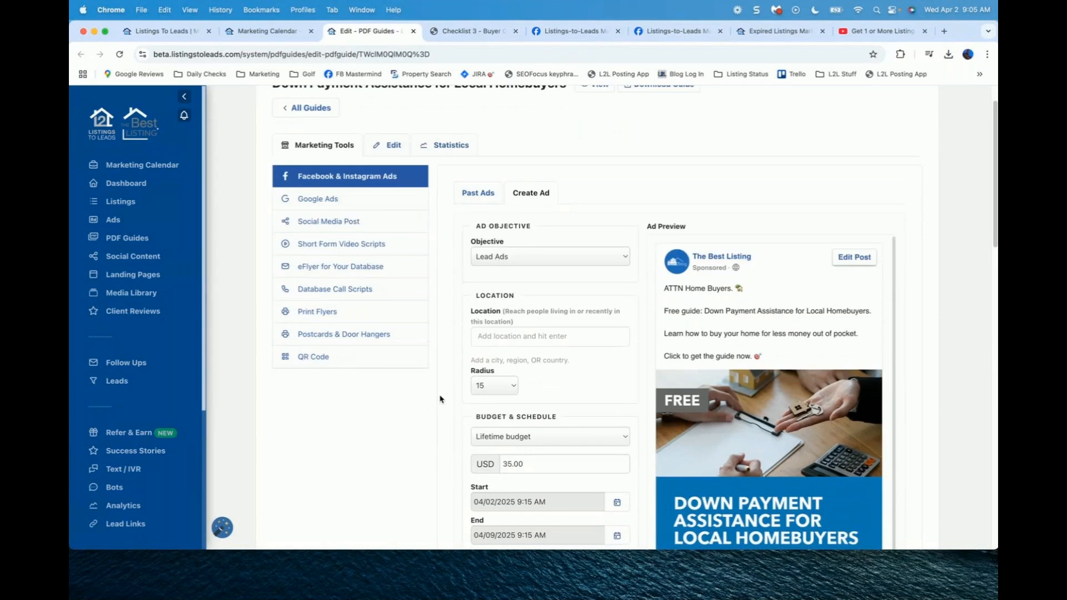
scroll(440, 399, down, 1)
scroll(439, 399, down, 1)
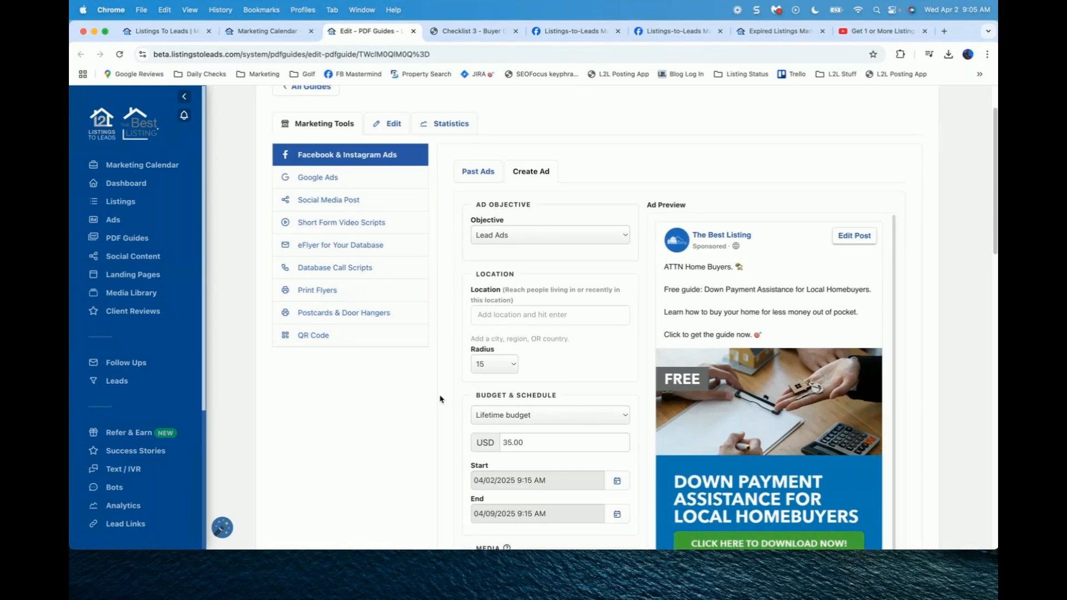
drag(406, 550, 402, 599)
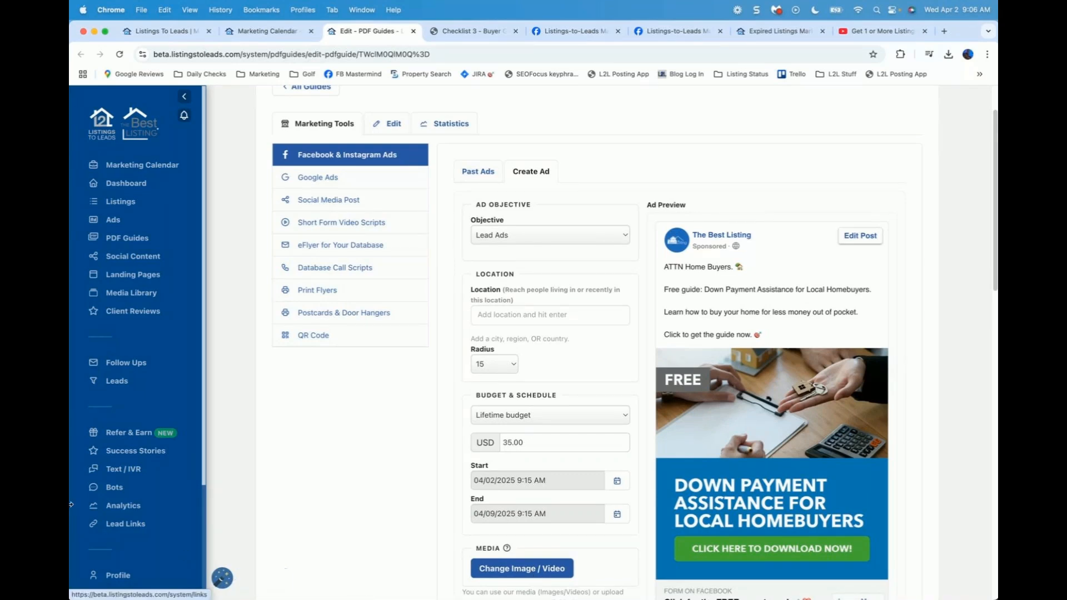
scroll(444, 338, down, 2)
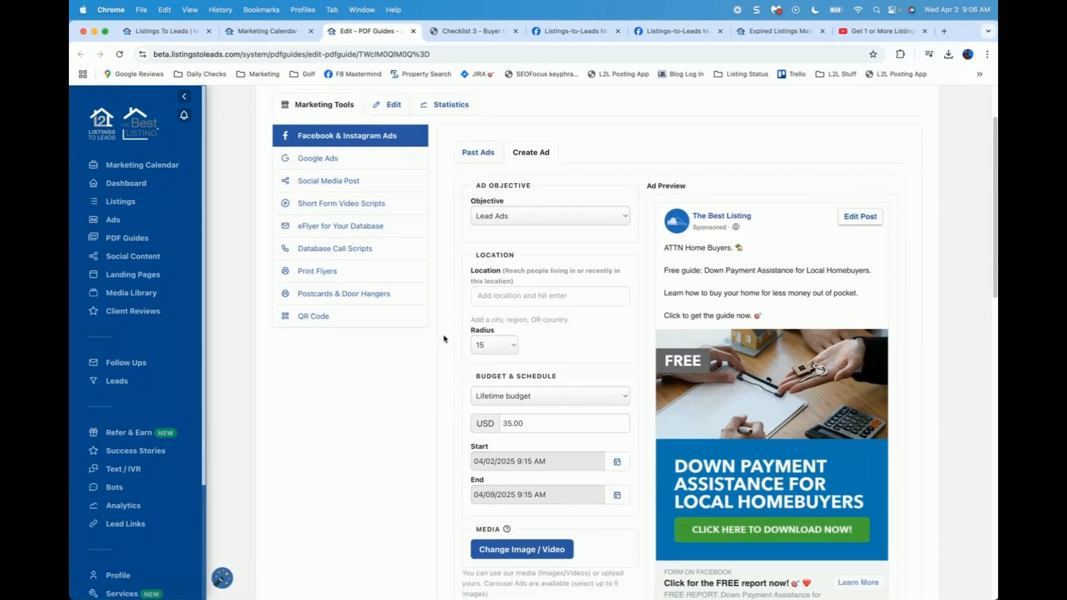
click(527, 192)
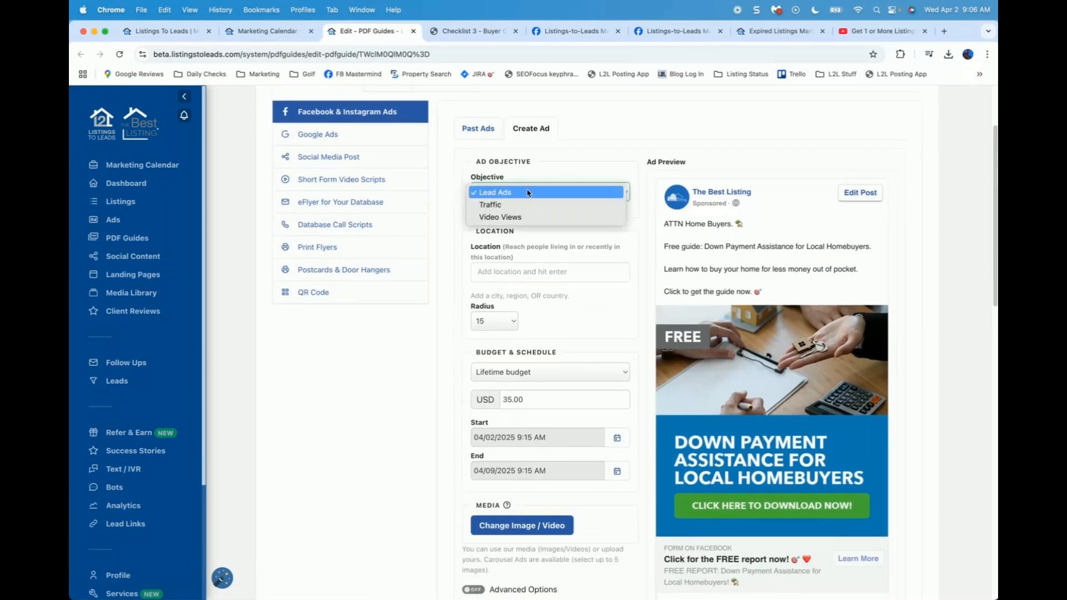
click(528, 193)
scroll(453, 227, down, 2)
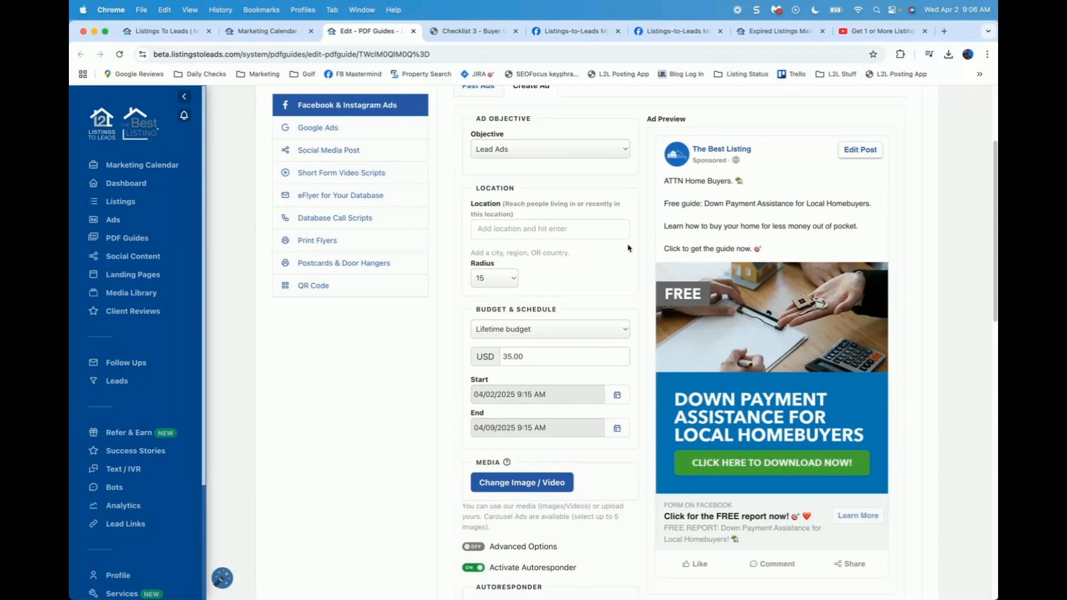
scroll(512, 166, up, 1)
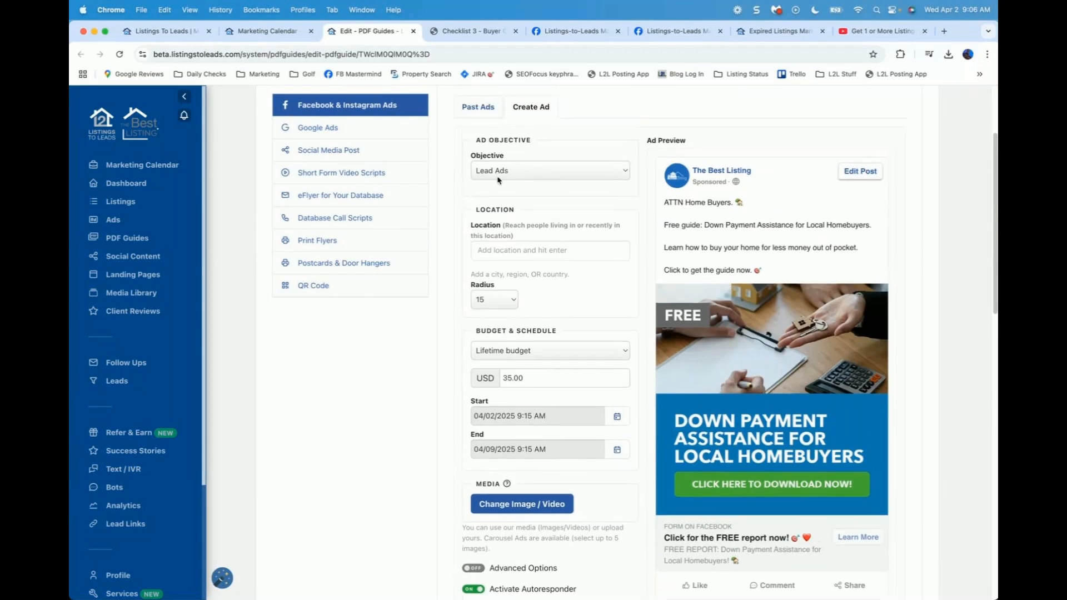
Step: Target the ad at Folsom, California, United States
scroll(499, 179, down, 1)
click(500, 229)
text(Folsom)
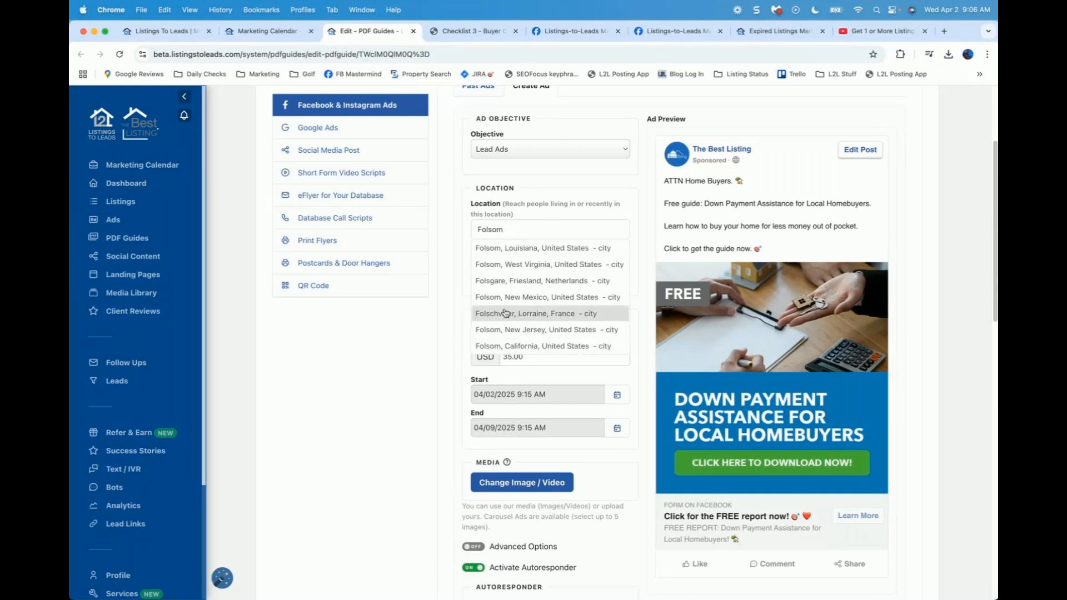
click(505, 347)
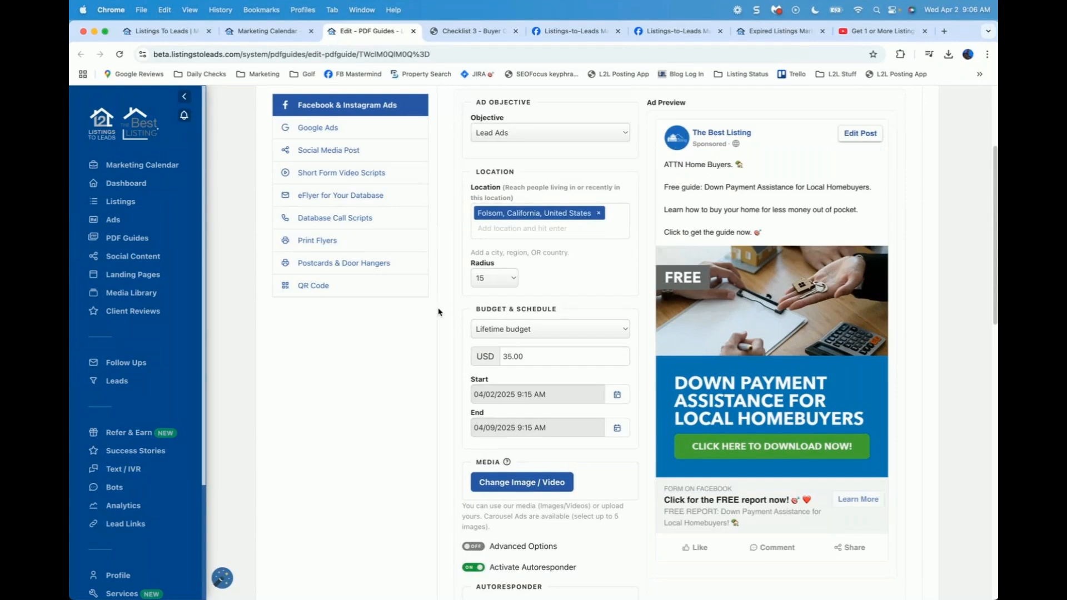
Step: Raise the ad's lifetime budget from USD 35.00 to 50
scroll(472, 189, down, 2)
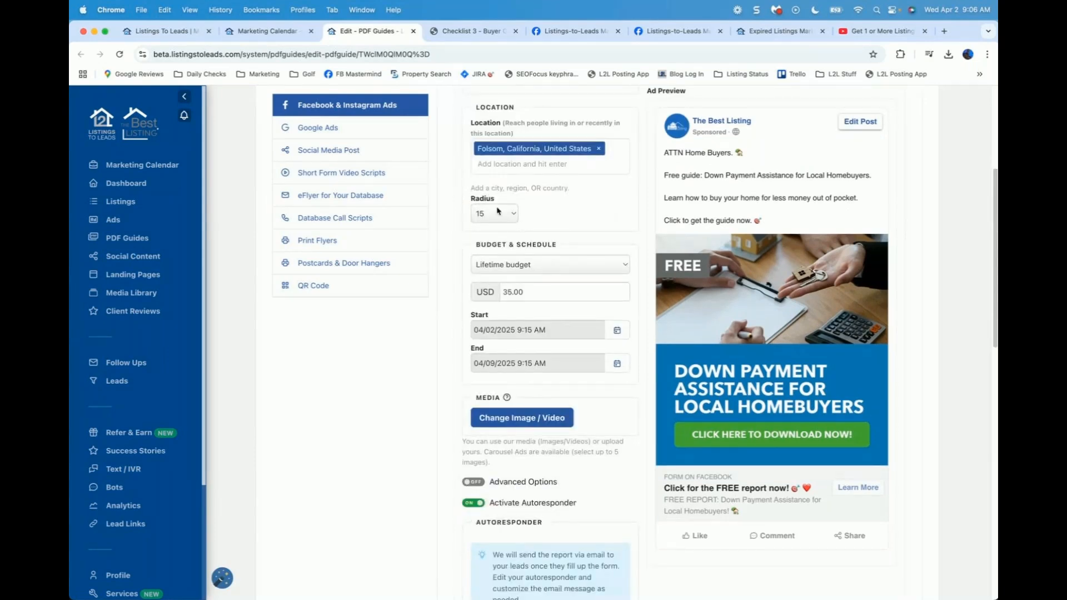
scroll(500, 234, down, 2)
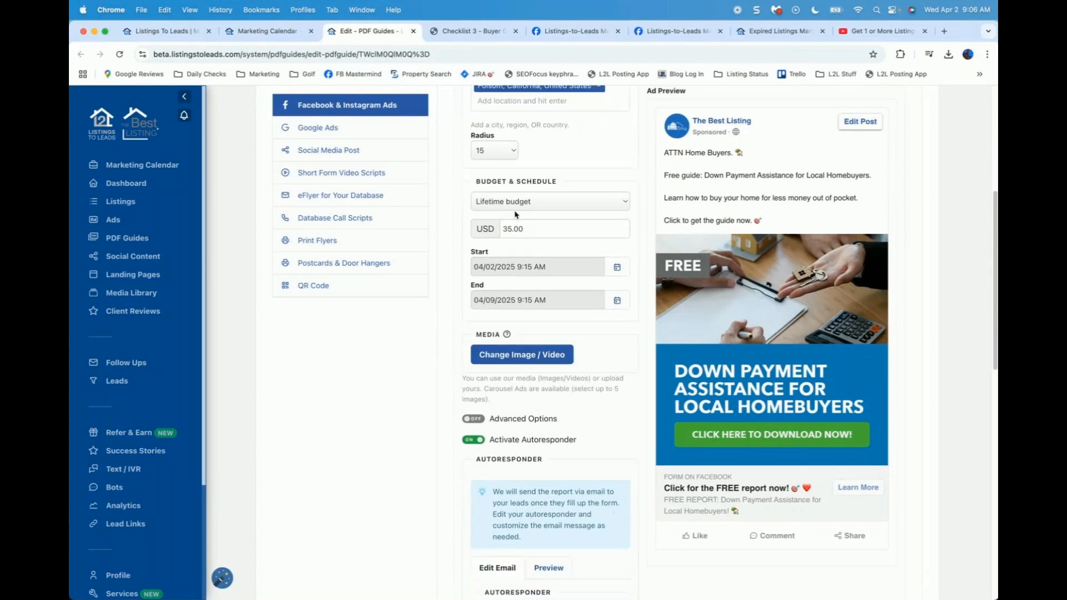
drag(532, 228, 438, 216)
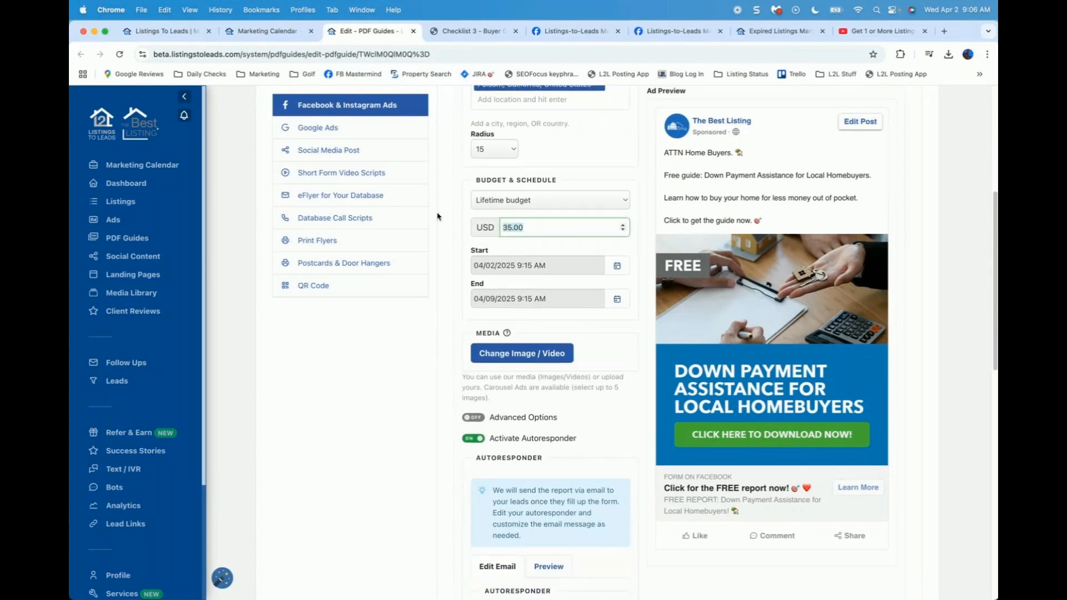
text(50)
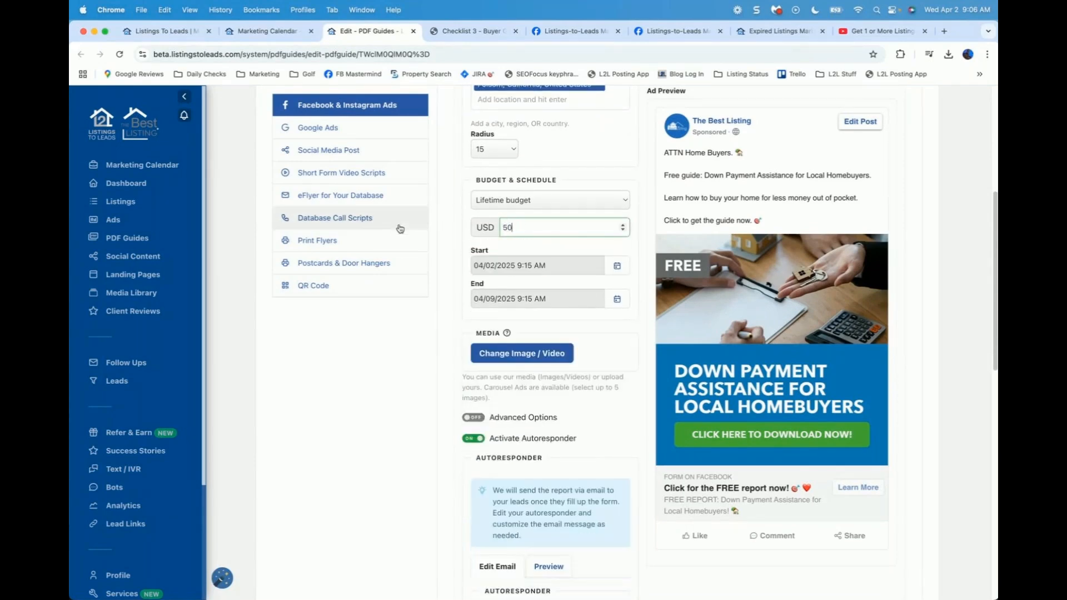
click(451, 242)
scroll(499, 211, down, 1)
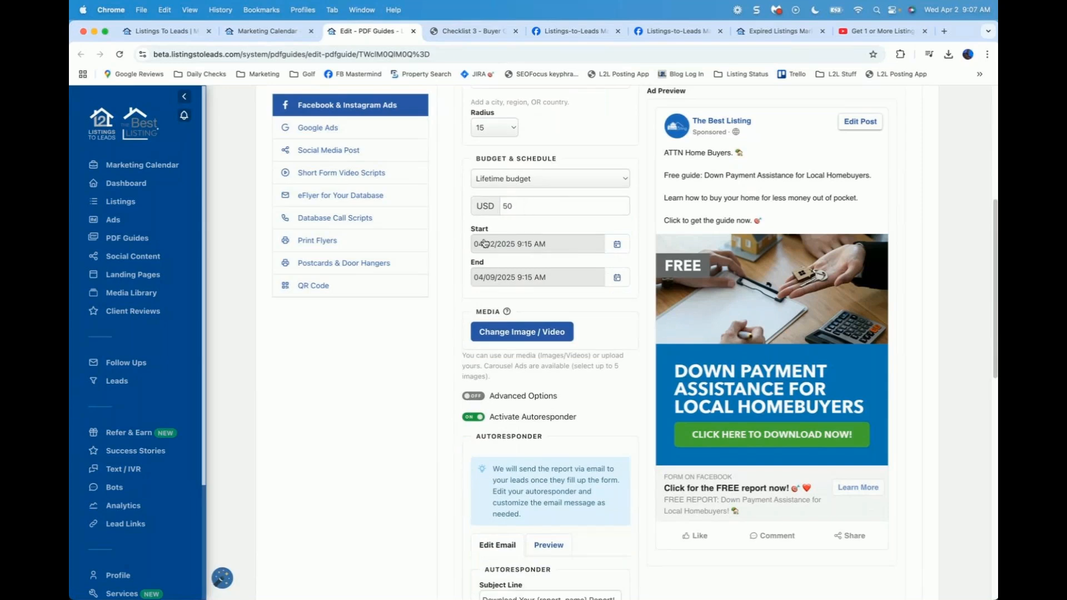
Step: Enlarge the autoresponder Message editor to read the whole email, then show its Preview
scroll(485, 243, down, 2)
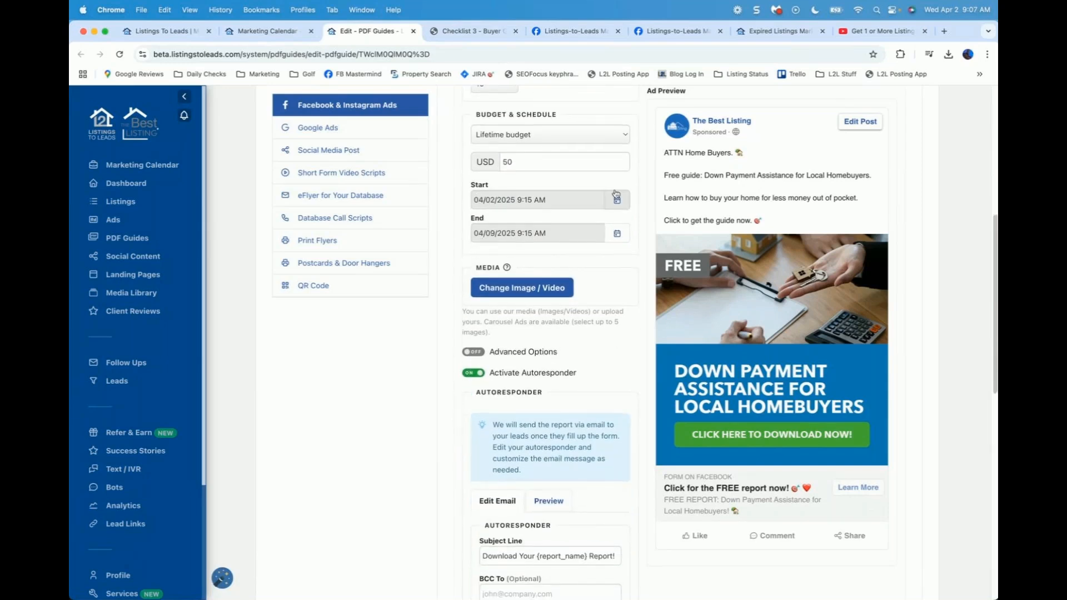
scroll(547, 251, down, 1)
scroll(547, 251, down, 1)
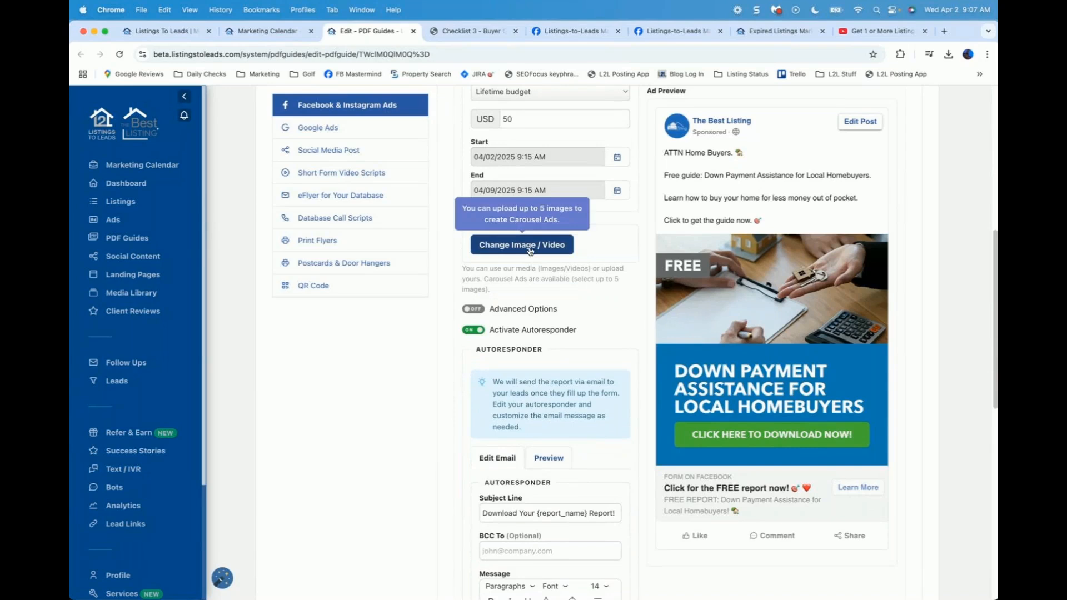
scroll(461, 309, down, 2)
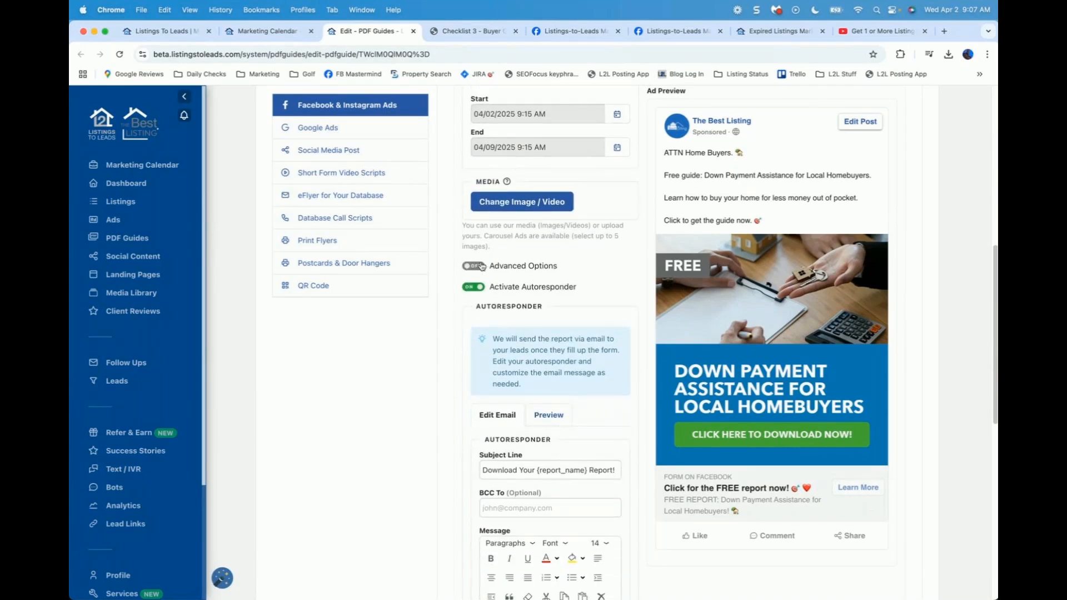
scroll(481, 266, down, 4)
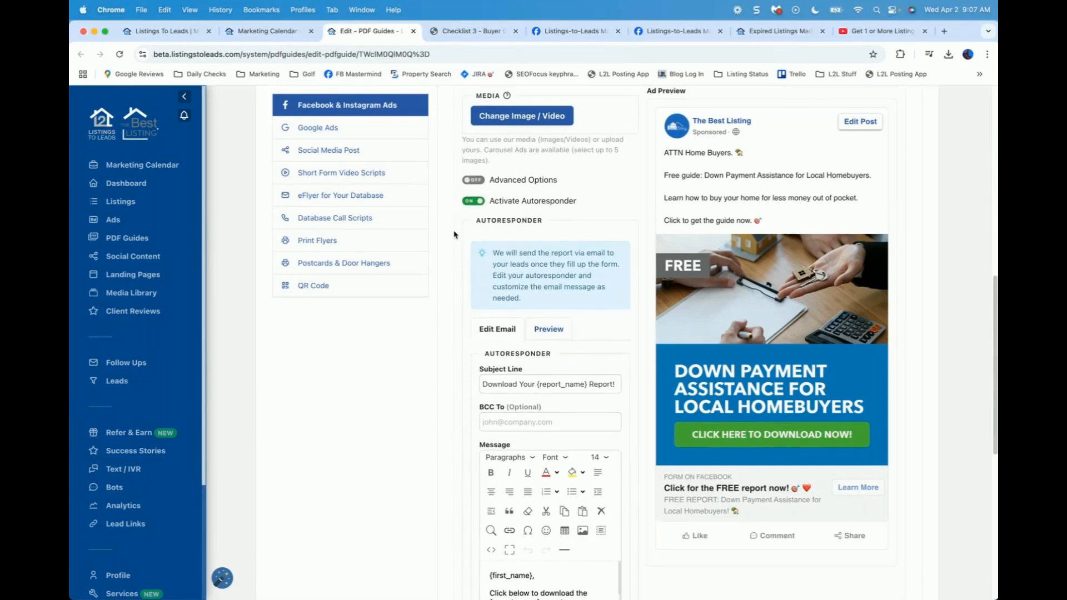
scroll(454, 234, down, 3)
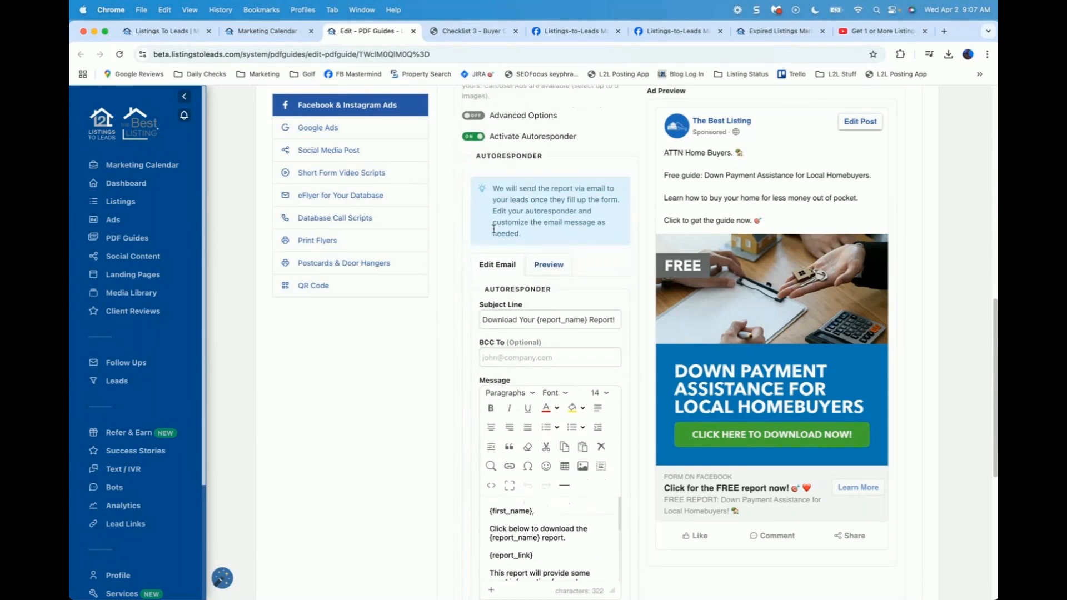
scroll(494, 228, down, 8)
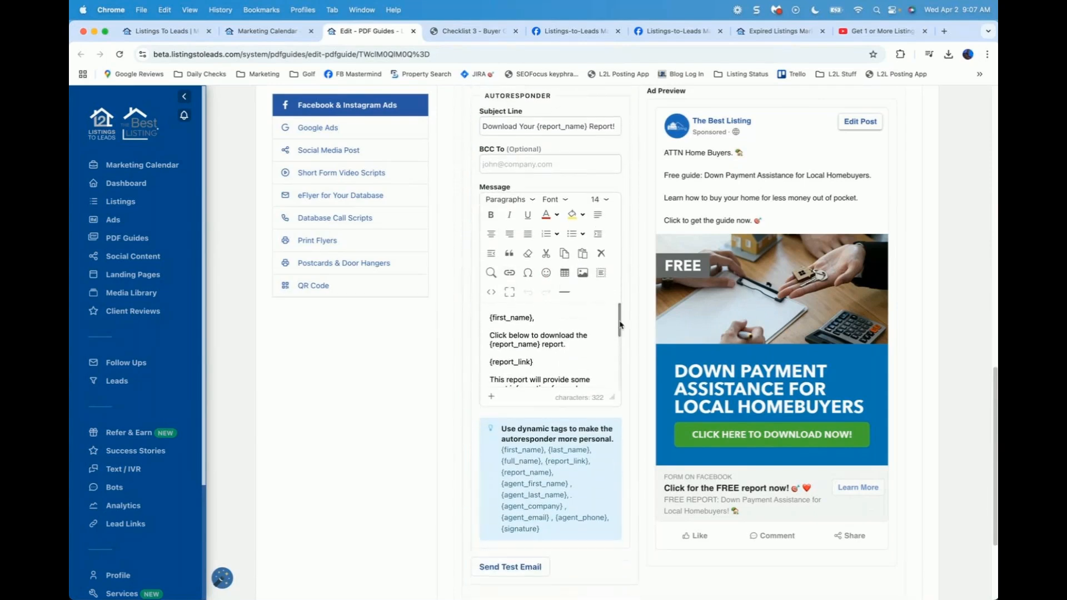
drag(619, 324, 621, 336)
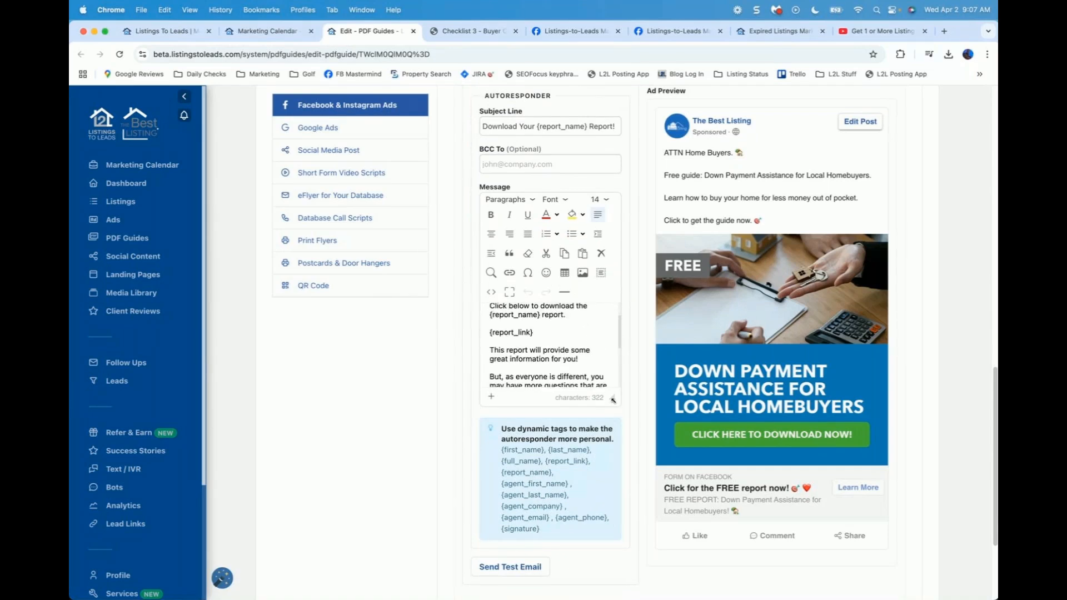
drag(615, 404, 613, 525)
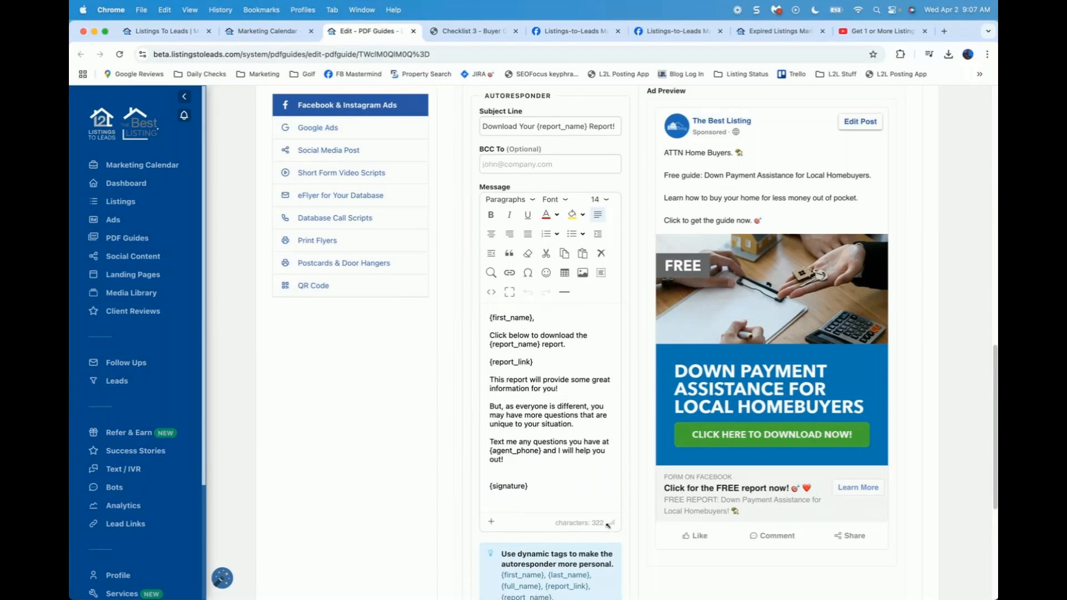
scroll(448, 366, up, 1)
scroll(448, 365, up, 5)
click(547, 200)
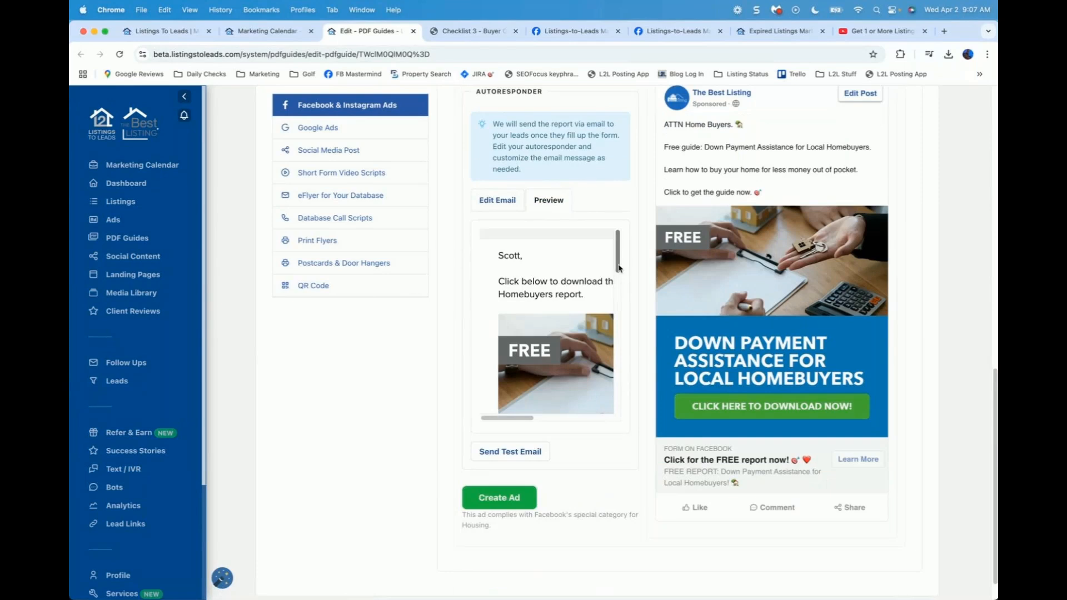
Step: Send a test of the autoresponder email, then create the Facebook ad
drag(519, 419, 540, 420)
click(507, 451)
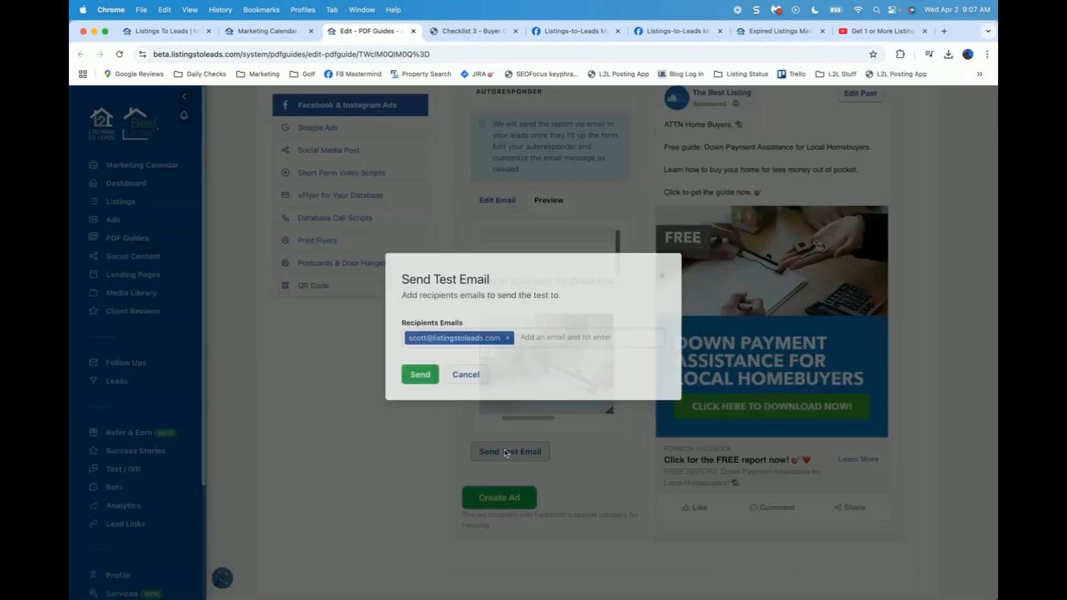
click(416, 394)
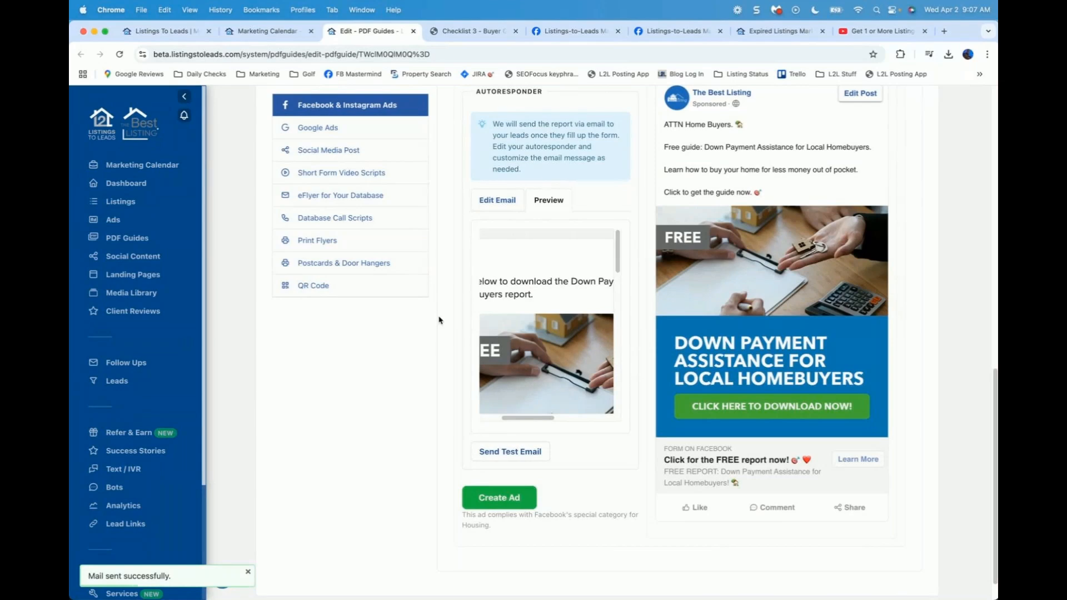
scroll(453, 367, up, 1)
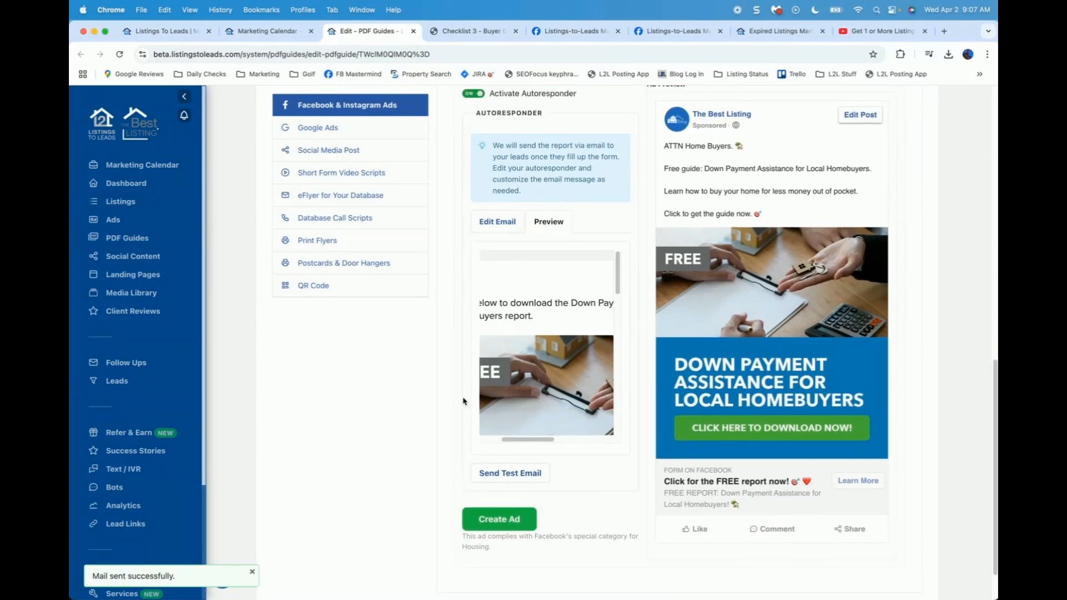
click(500, 519)
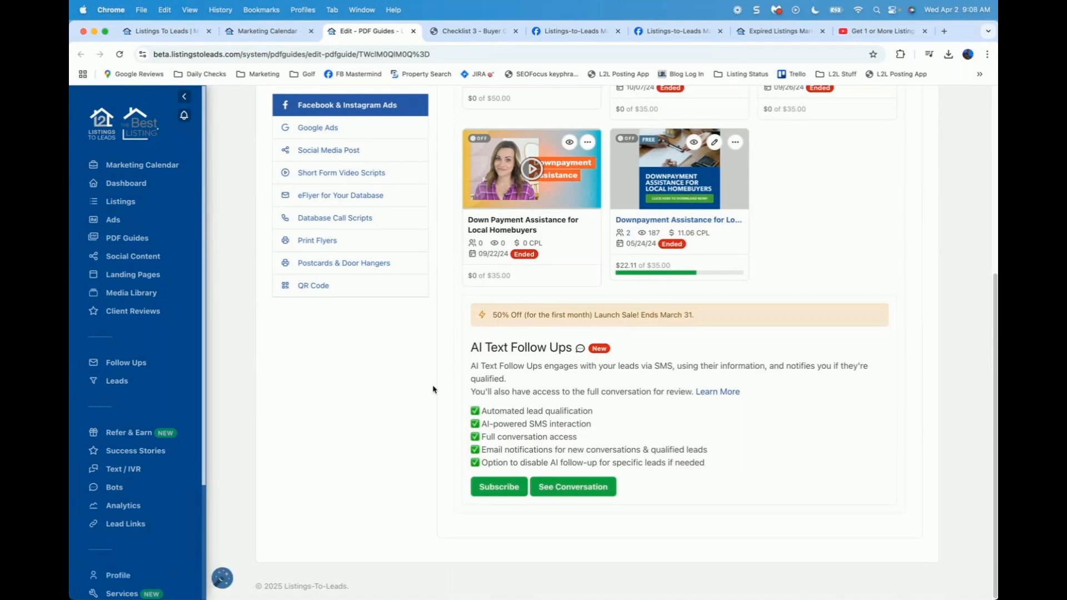
Step: Open one of the guide's Past Ads cards on Facebook in a new tab
scroll(433, 389, up, 3)
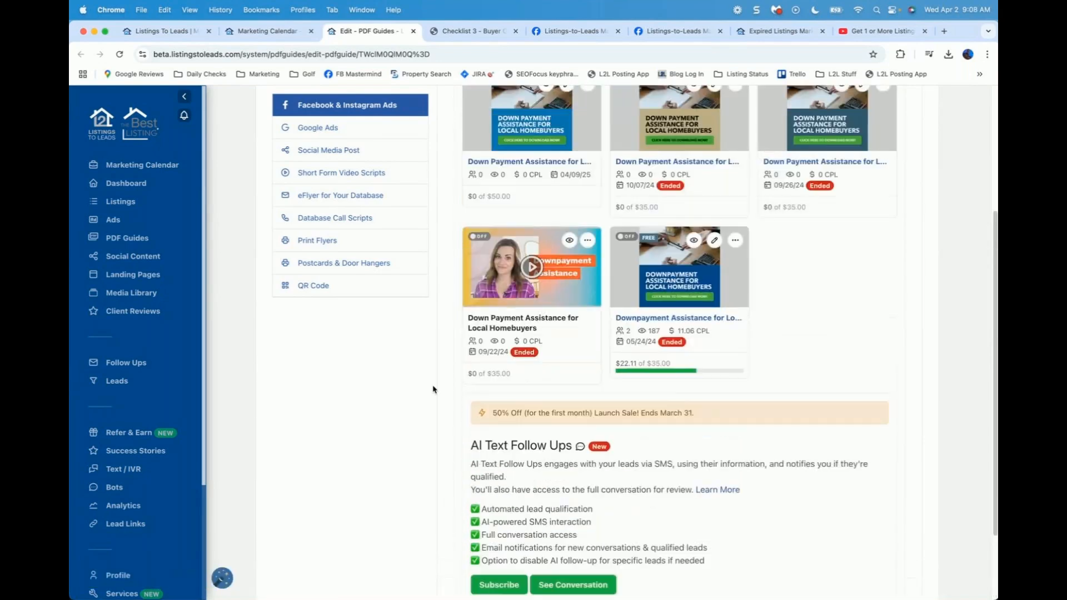
scroll(433, 389, up, 3)
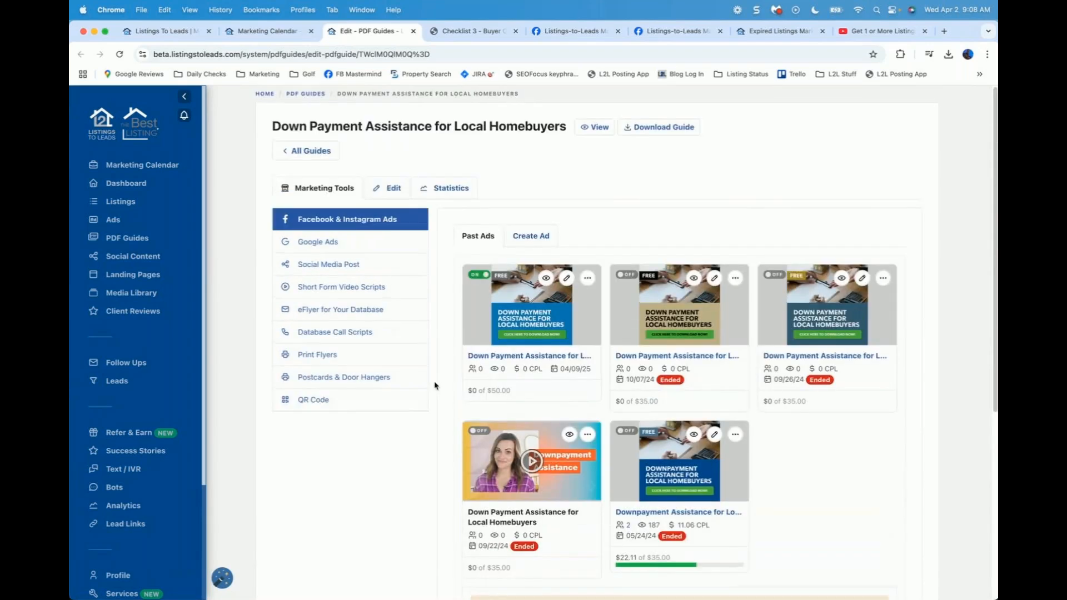
click(694, 279)
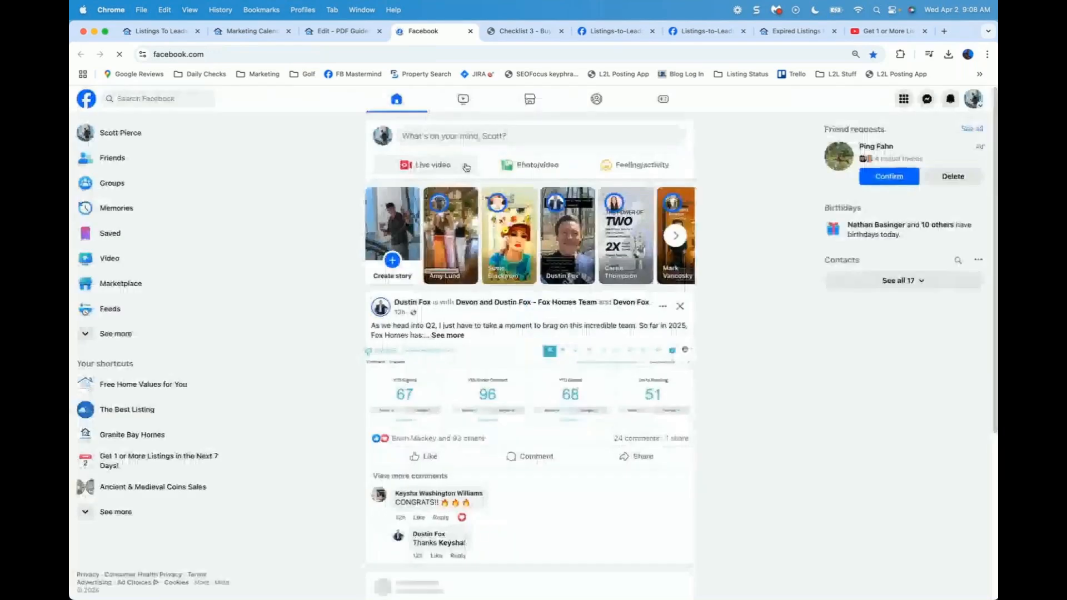
scroll(466, 166, down, 5)
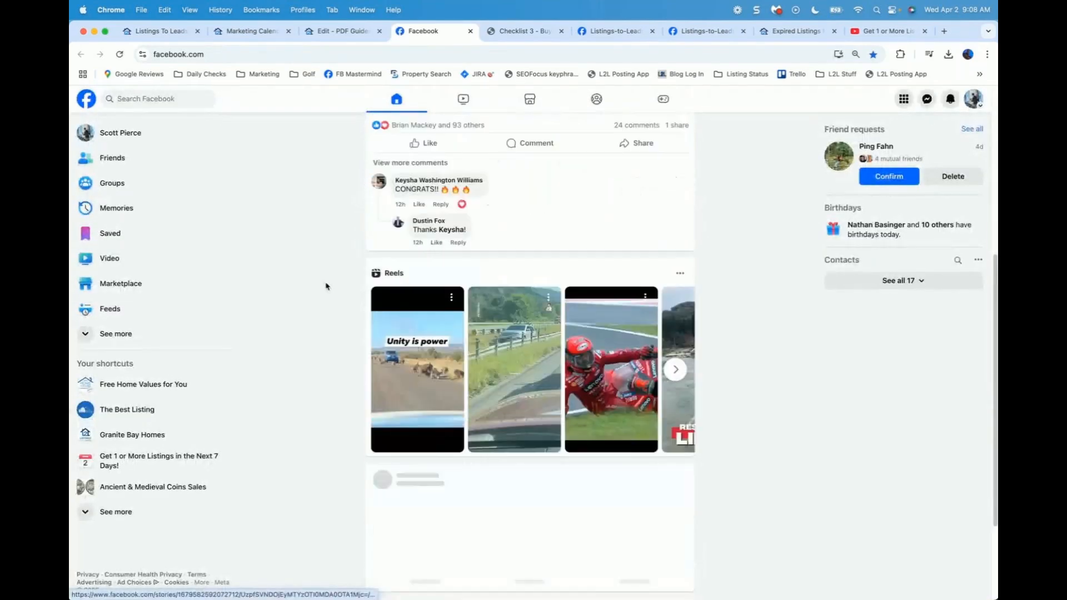
scroll(326, 286, down, 3)
scroll(326, 286, down, 5)
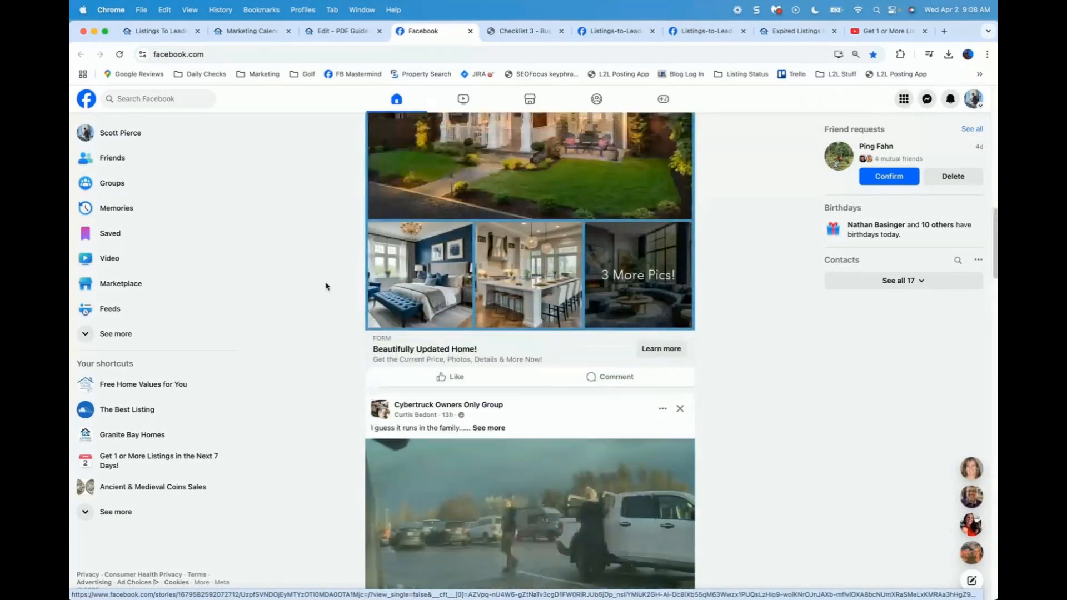
scroll(327, 287, up, 2)
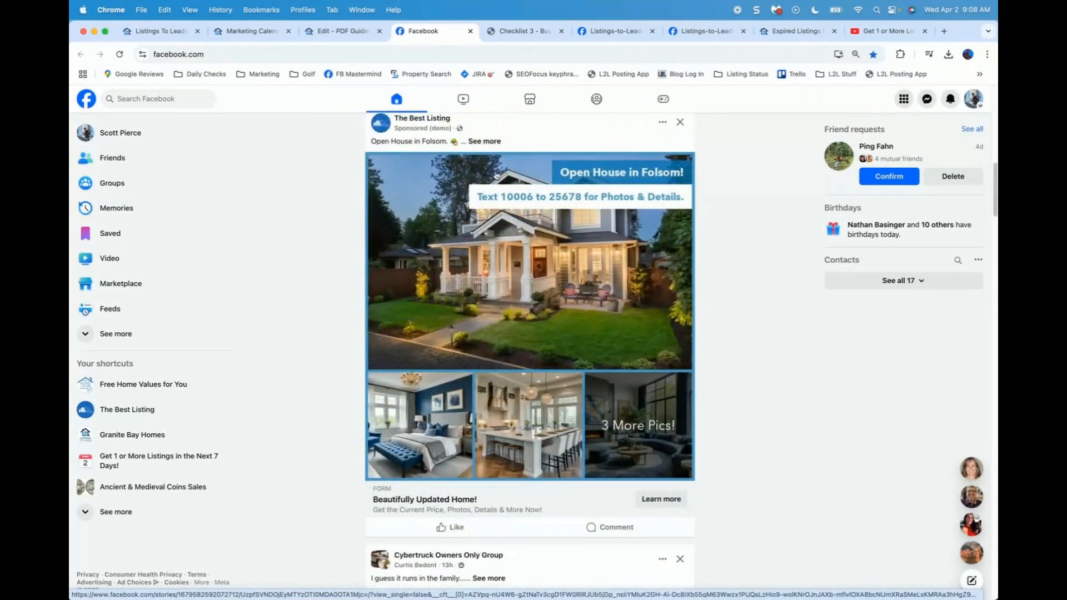
key(super+w)
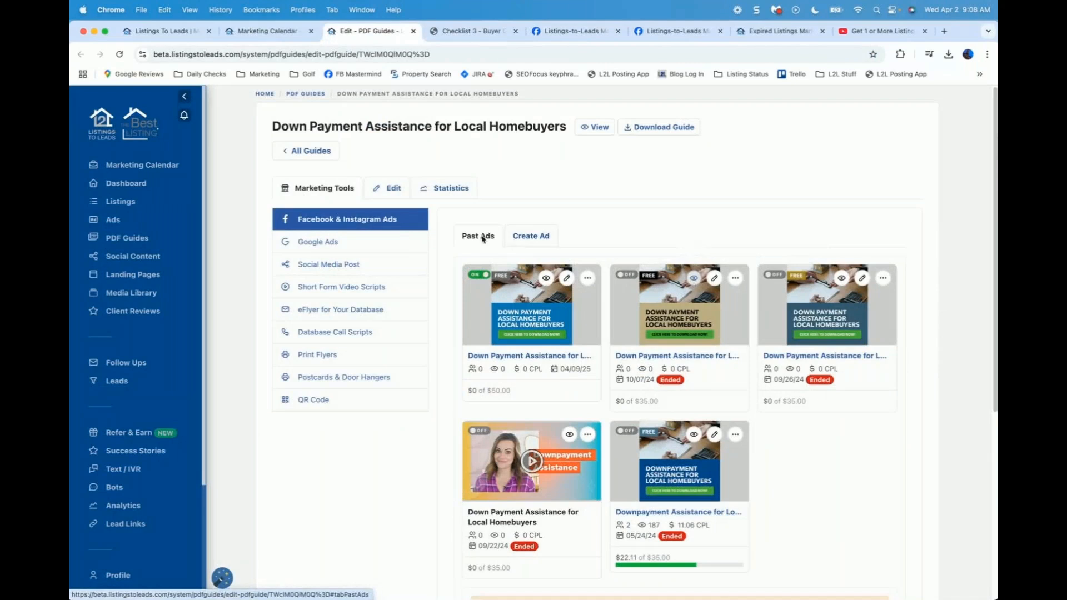
click(695, 279)
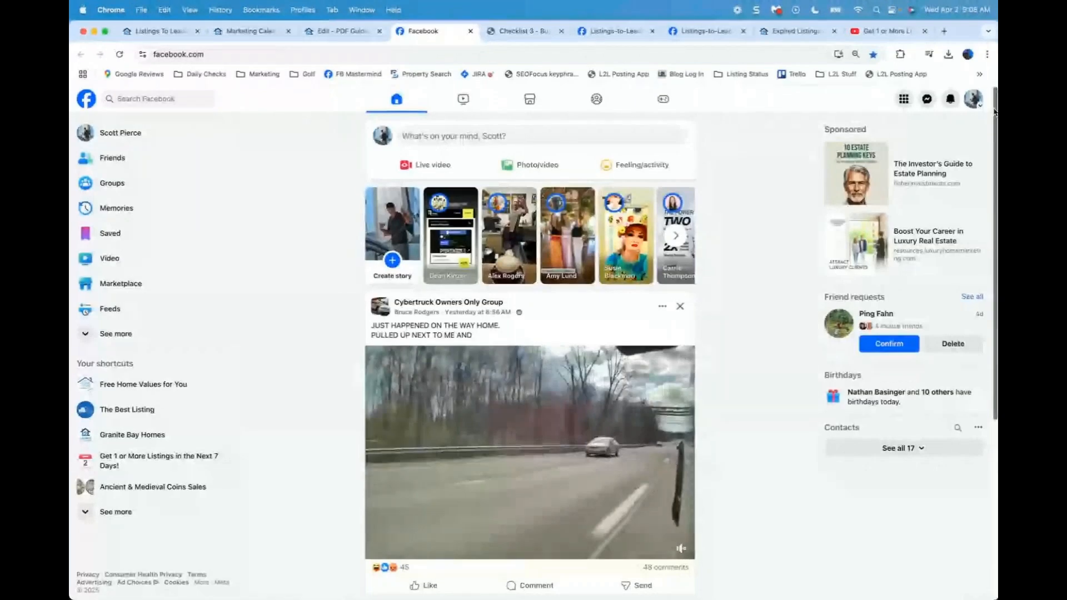
scroll(994, 111, down, 10)
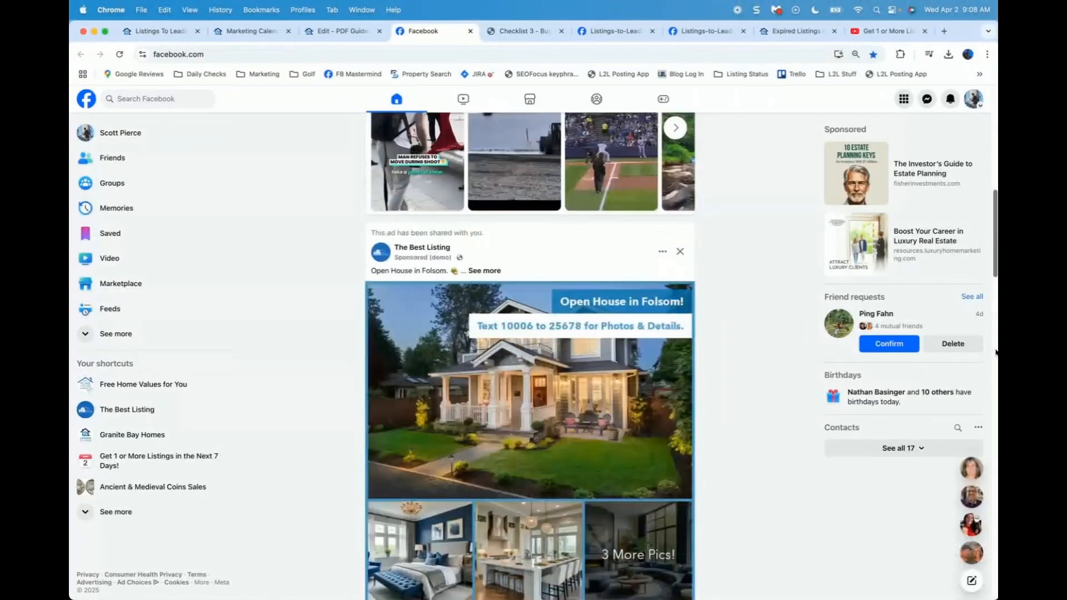
scroll(506, 258, down, 2)
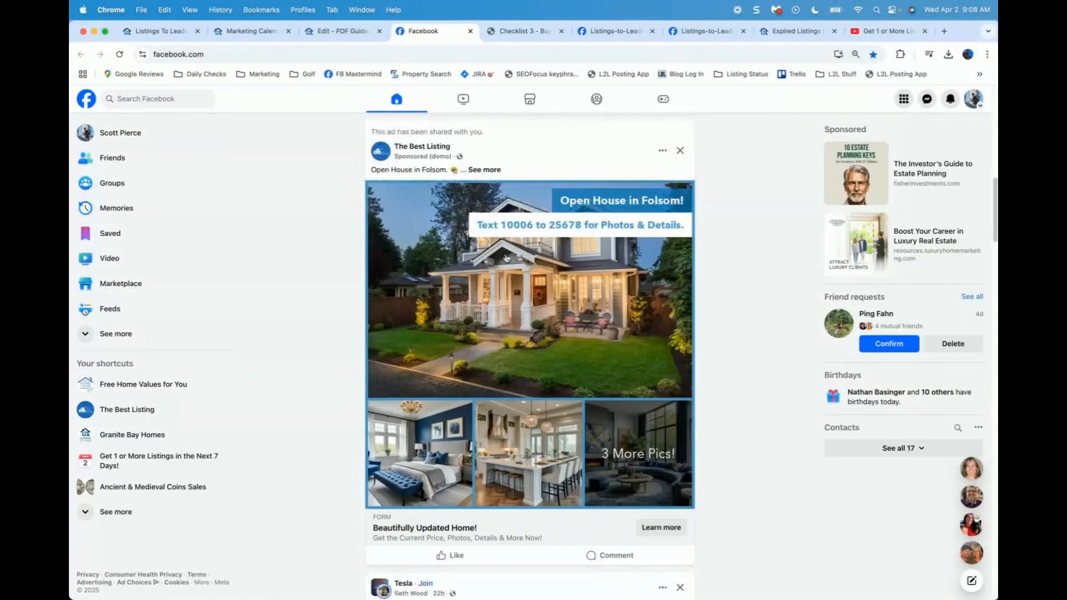
Step: Open the ad's lead form, choose a 1-3 months buying time frame and continue
click(522, 307)
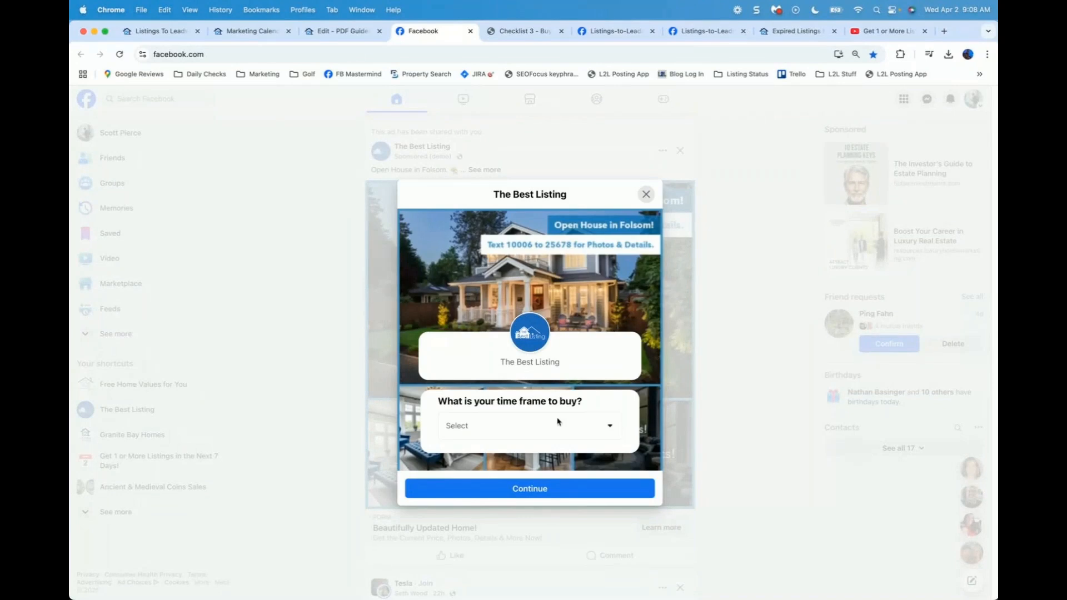
click(537, 427)
click(517, 477)
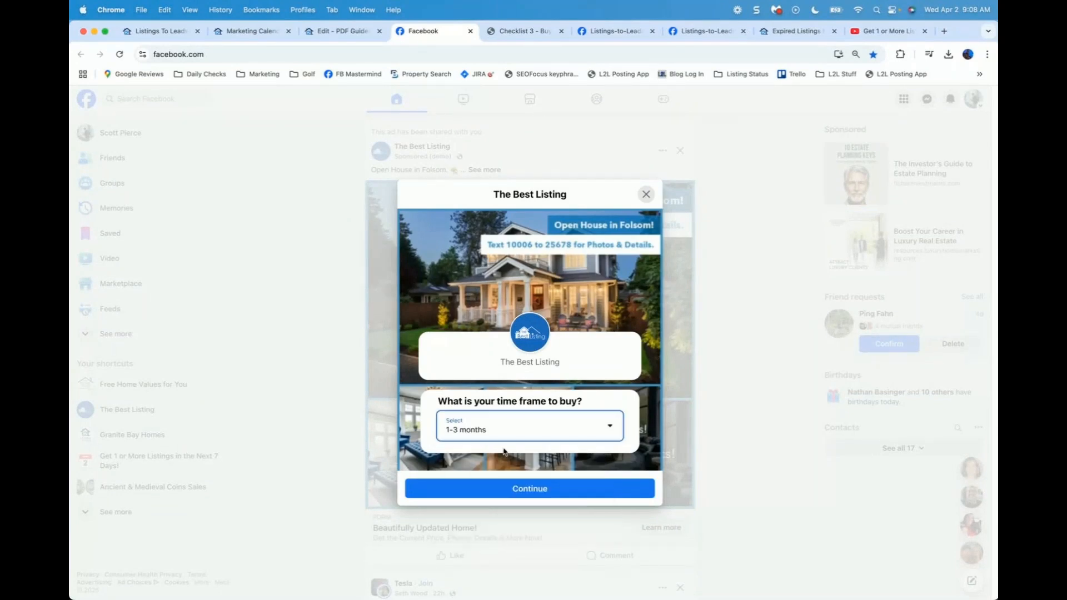
click(532, 493)
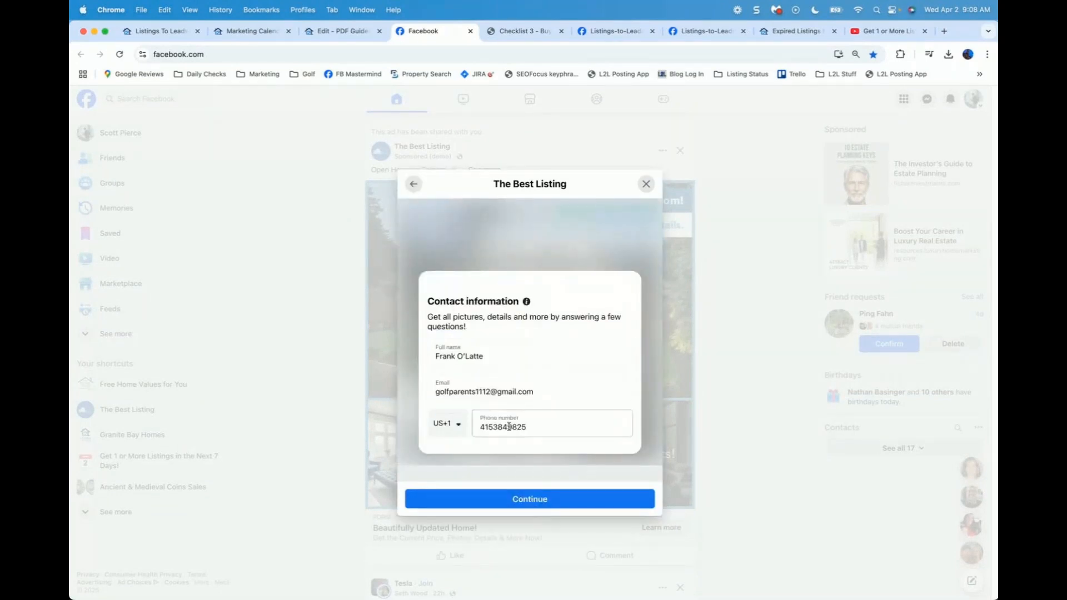
Step: Review the prefilled name, email and phone fields, close the form unsubmitted, and return to the guide page
click(510, 350)
click(529, 386)
click(540, 423)
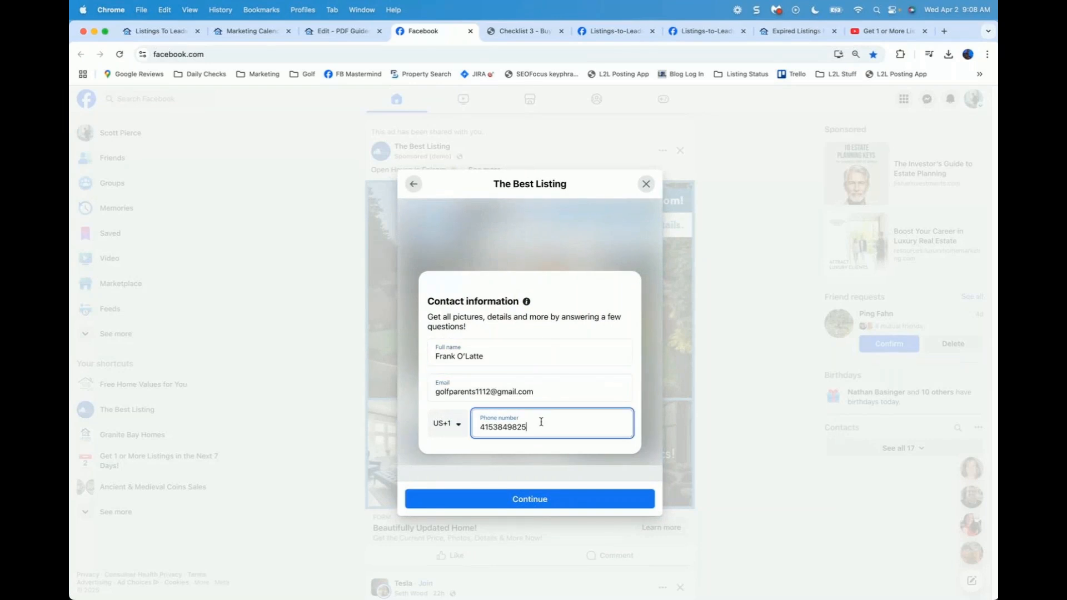
click(645, 184)
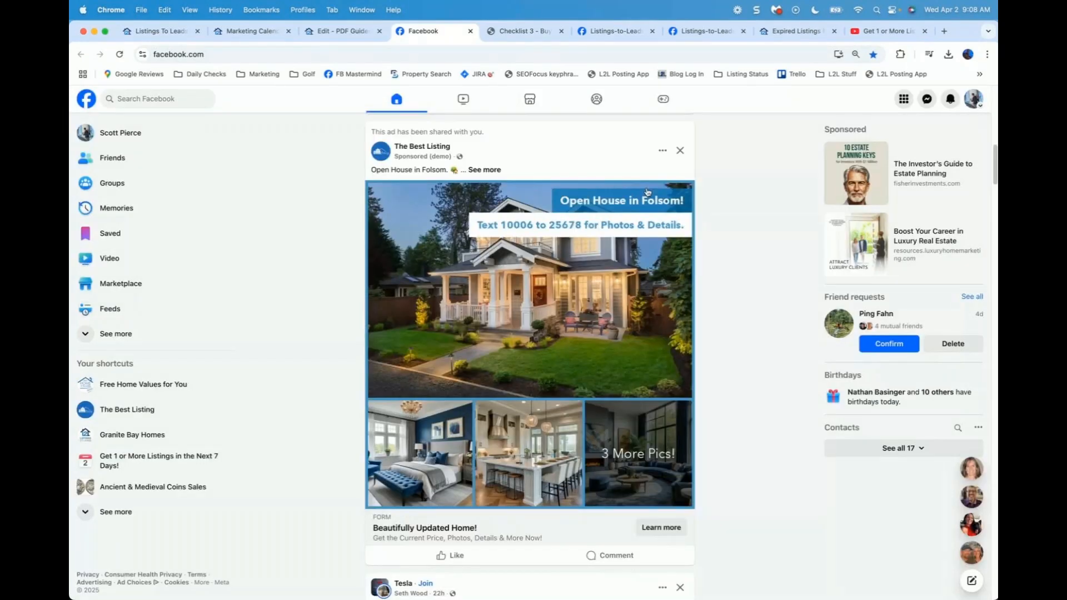
click(344, 32)
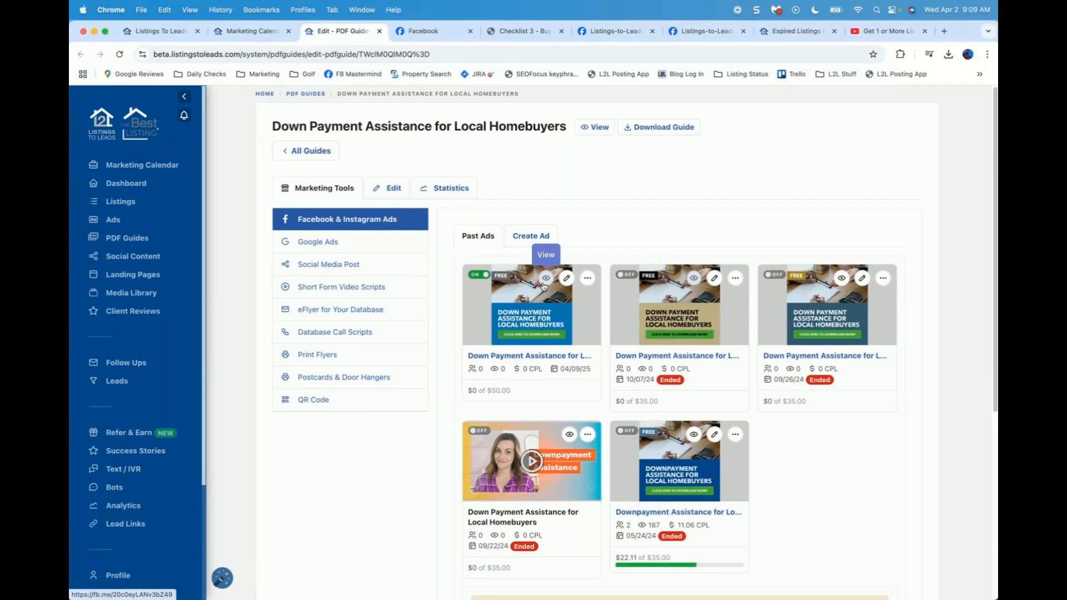
Step: Turn the first Down Payment Assistance ad card OFF and begin a new ad for the guide
click(472, 276)
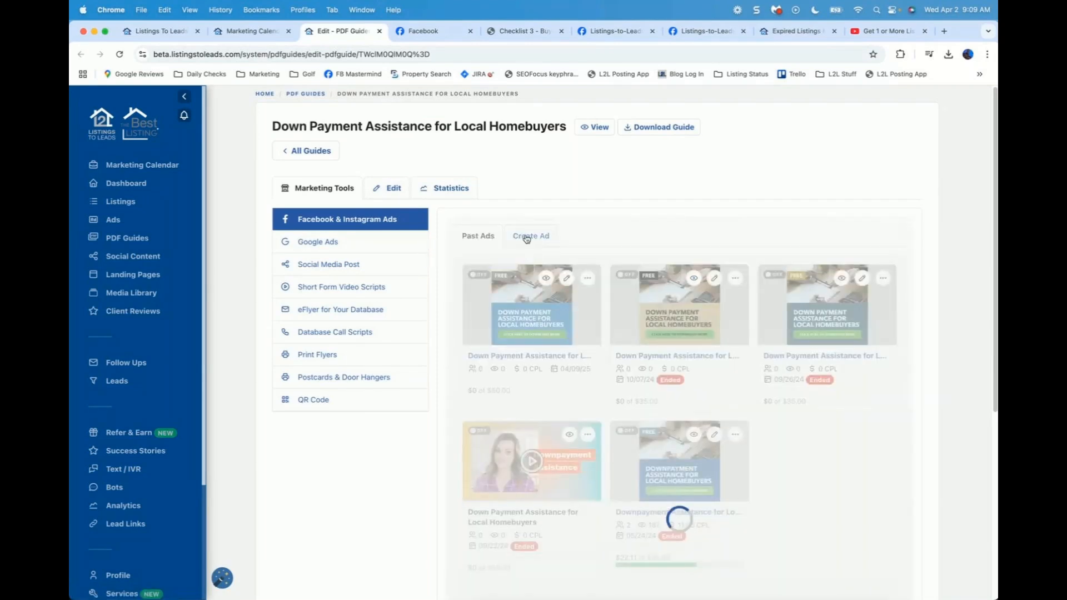
click(526, 237)
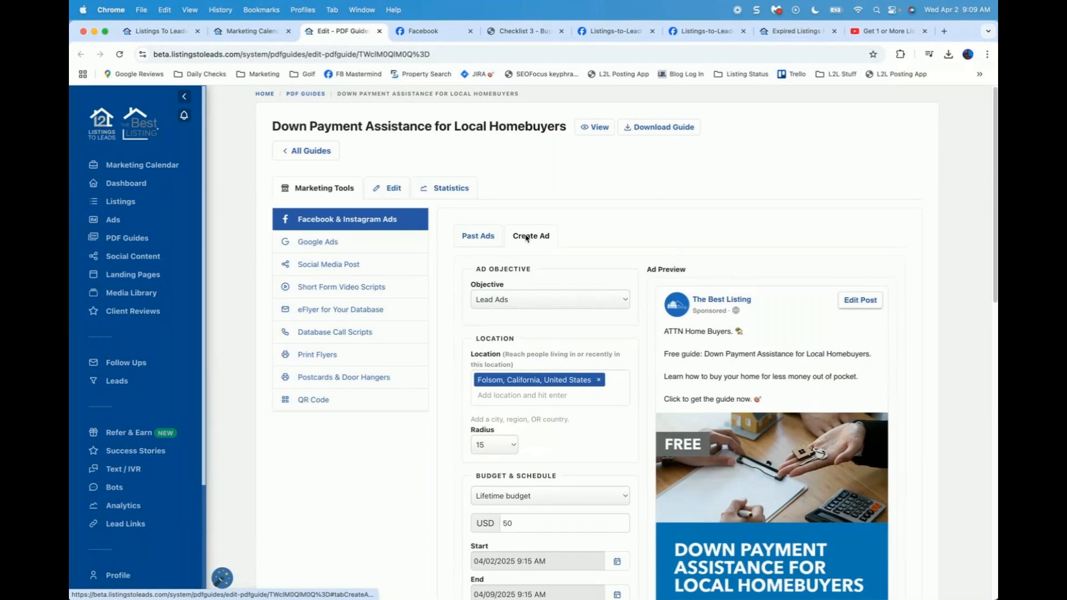
Step: Set the new ad's objective to Traffic
scroll(500, 238, down, 3)
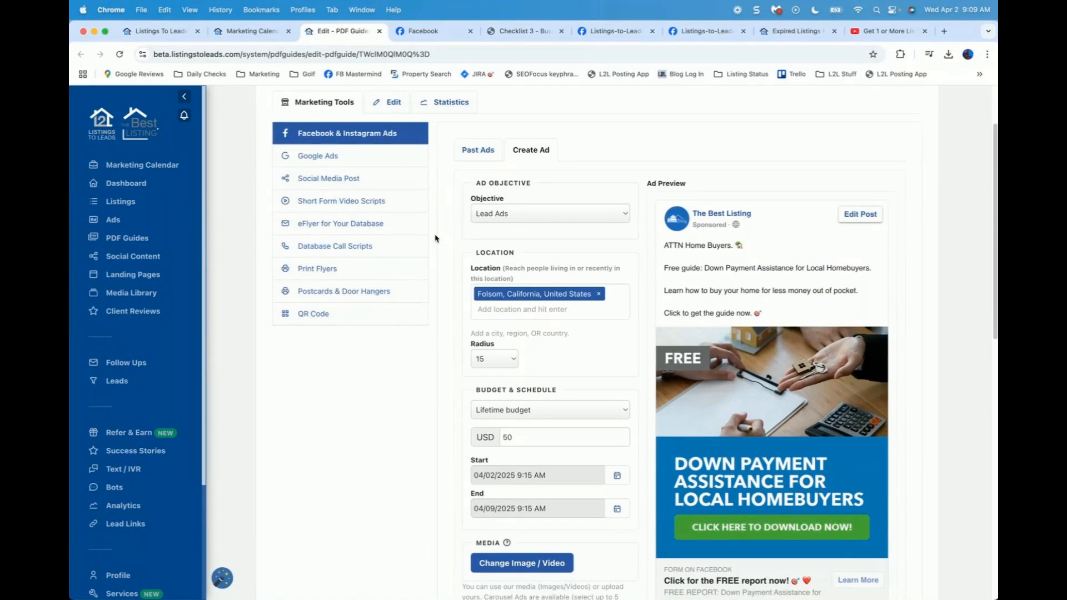
click(532, 214)
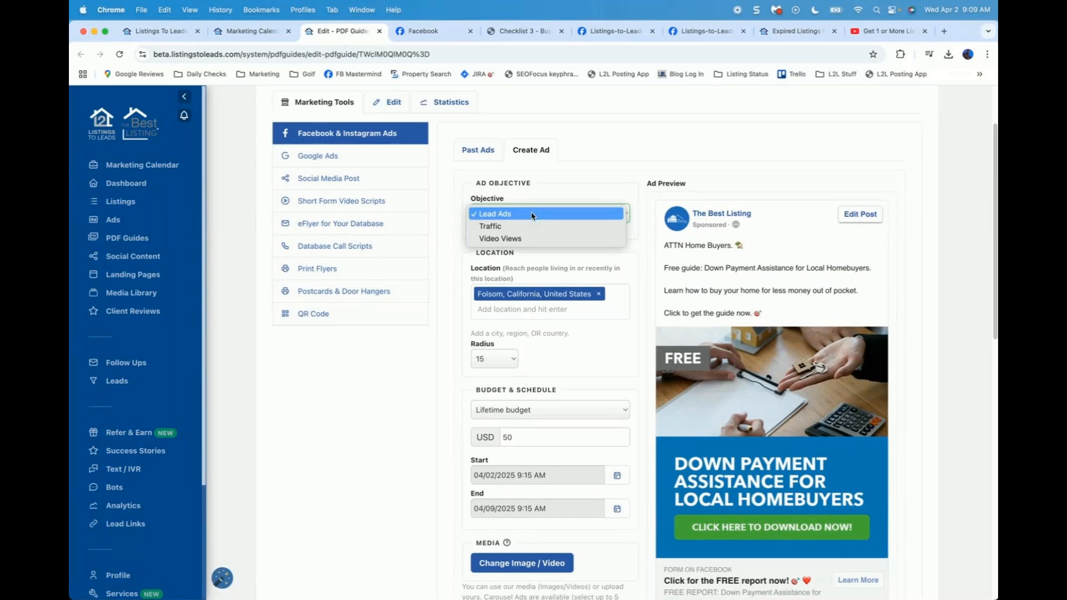
click(504, 226)
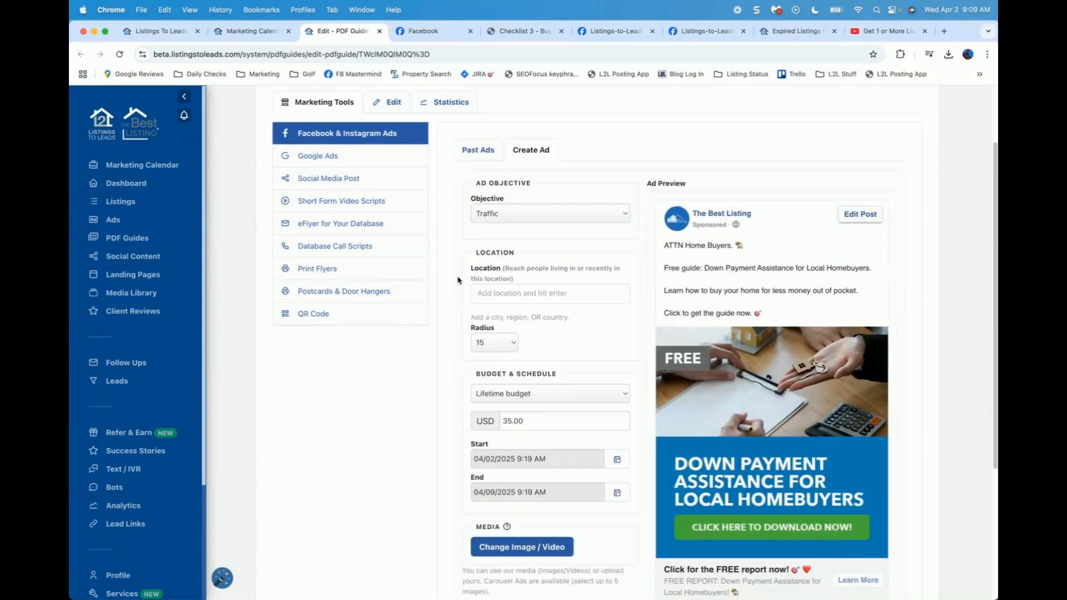
Step: Enable Retarget Current Leads under Advanced Options using the WiseAgent Database (CUSTOM) audience
scroll(461, 277, down, 2)
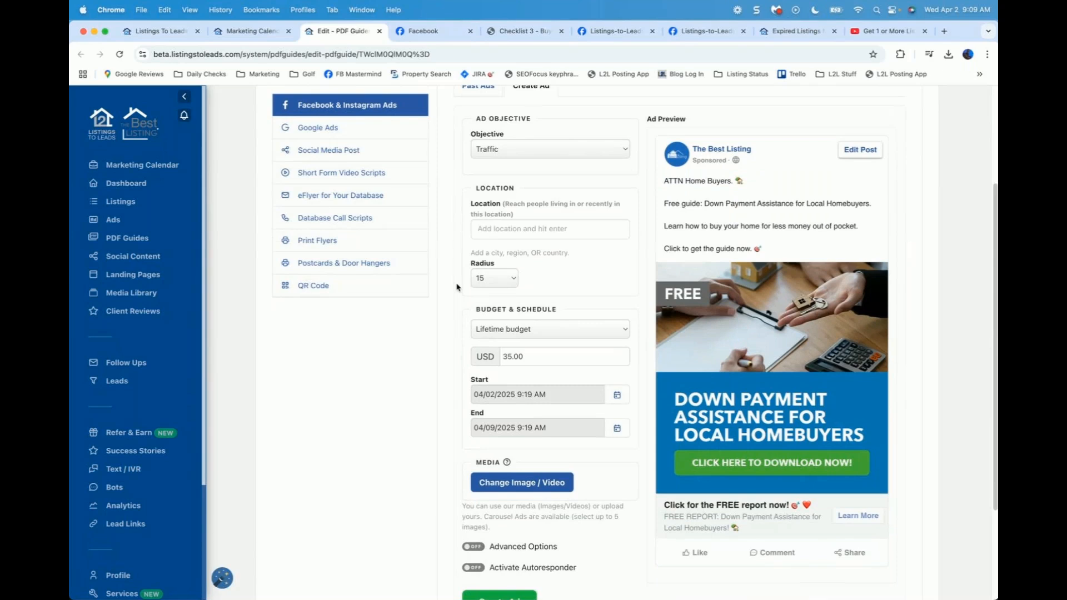
scroll(456, 288, down, 1)
scroll(456, 300, down, 5)
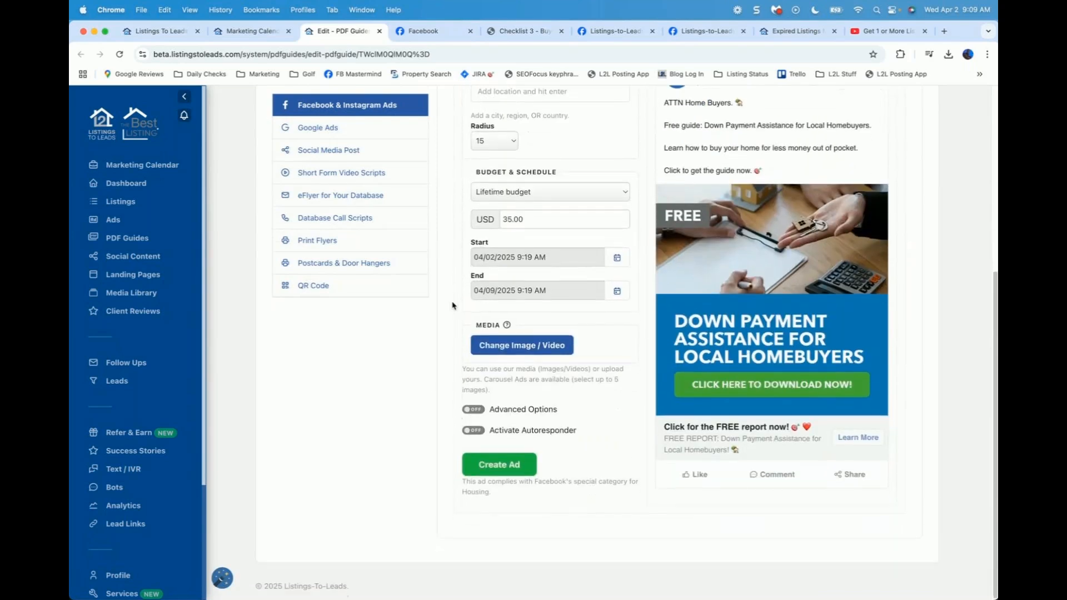
click(474, 410)
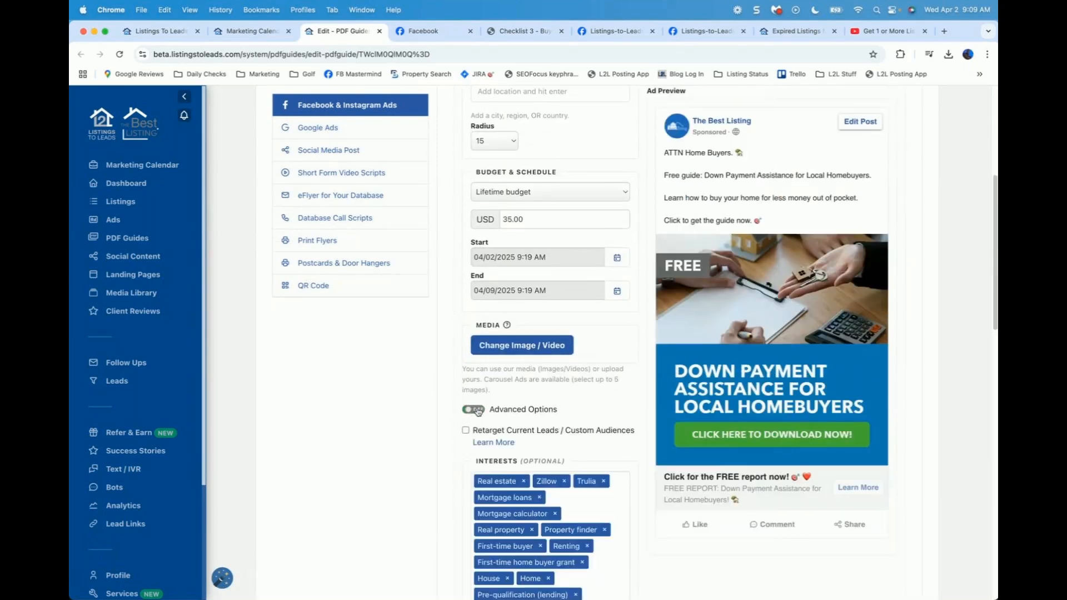
scroll(450, 416, down, 2)
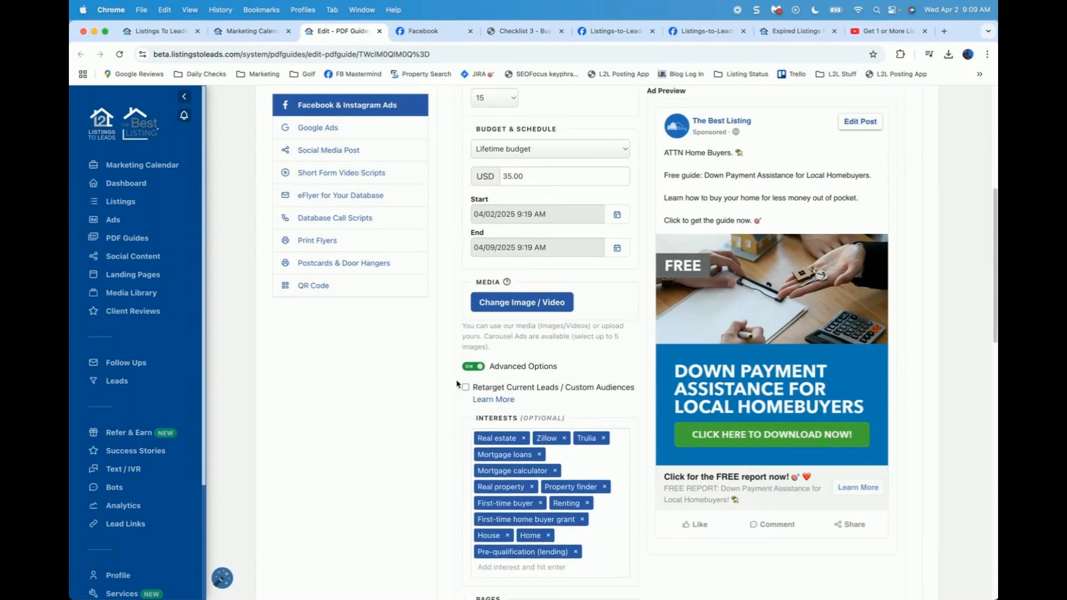
click(466, 389)
click(510, 445)
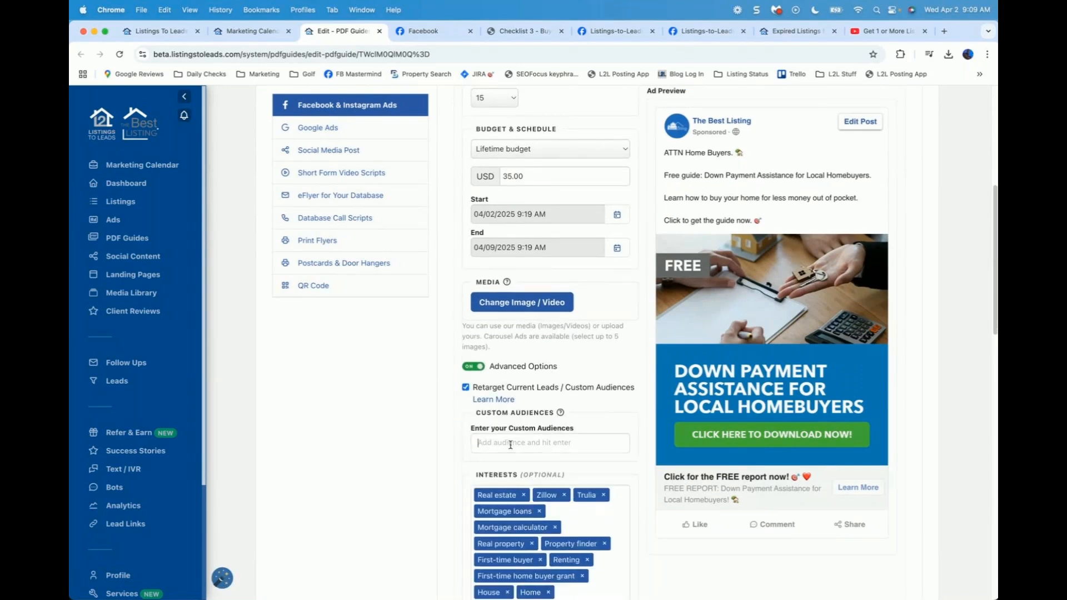
text(wise)
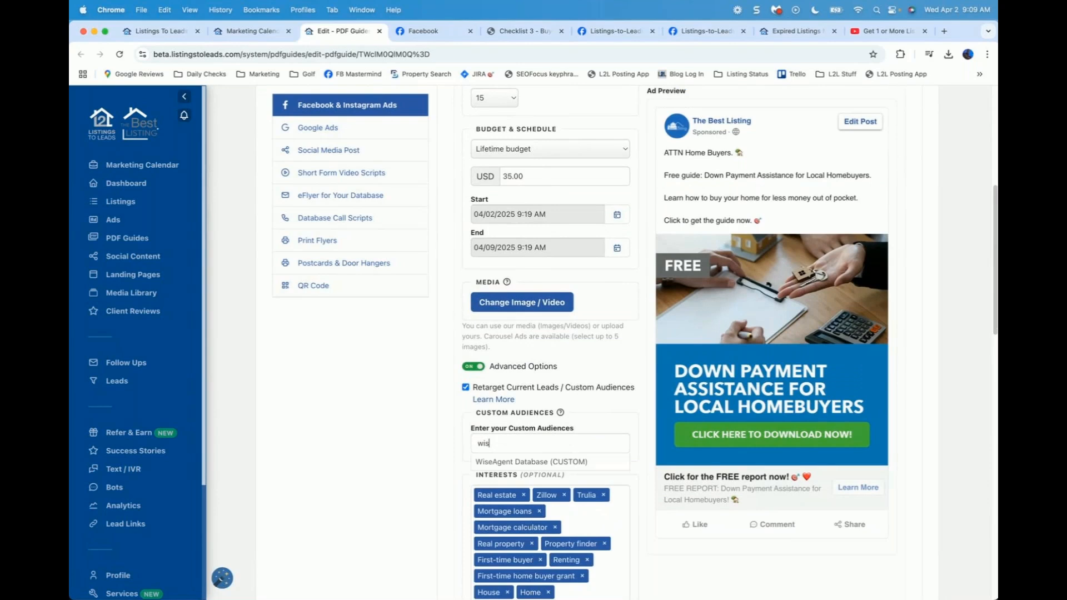
click(527, 465)
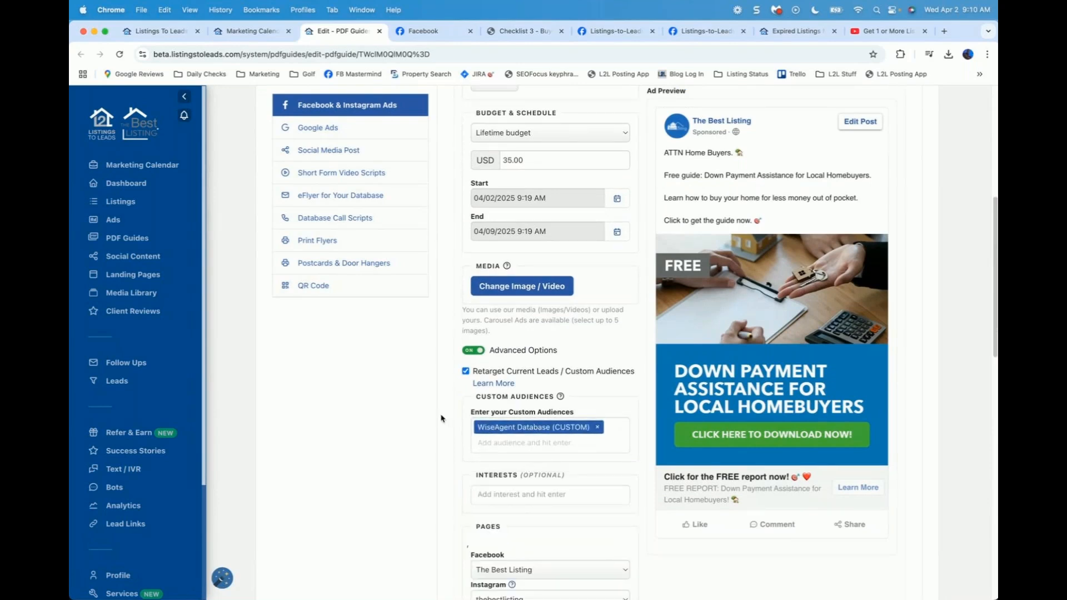
scroll(446, 421, down, 10)
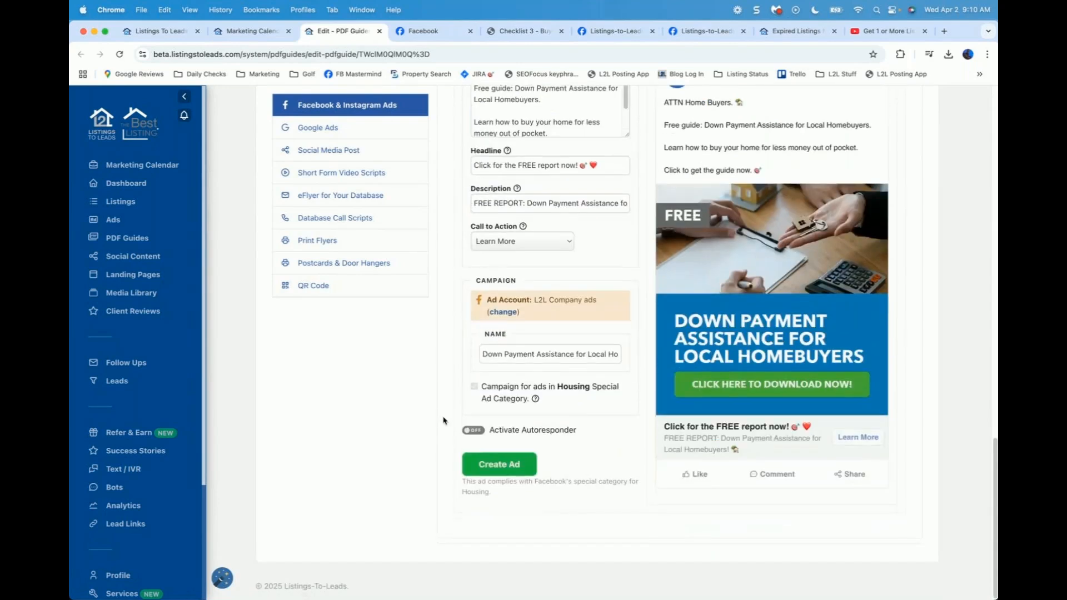
Step: Turn on Activate Autoresponder, create the Traffic ad, and confirm it heads Past Ads
click(477, 432)
click(511, 471)
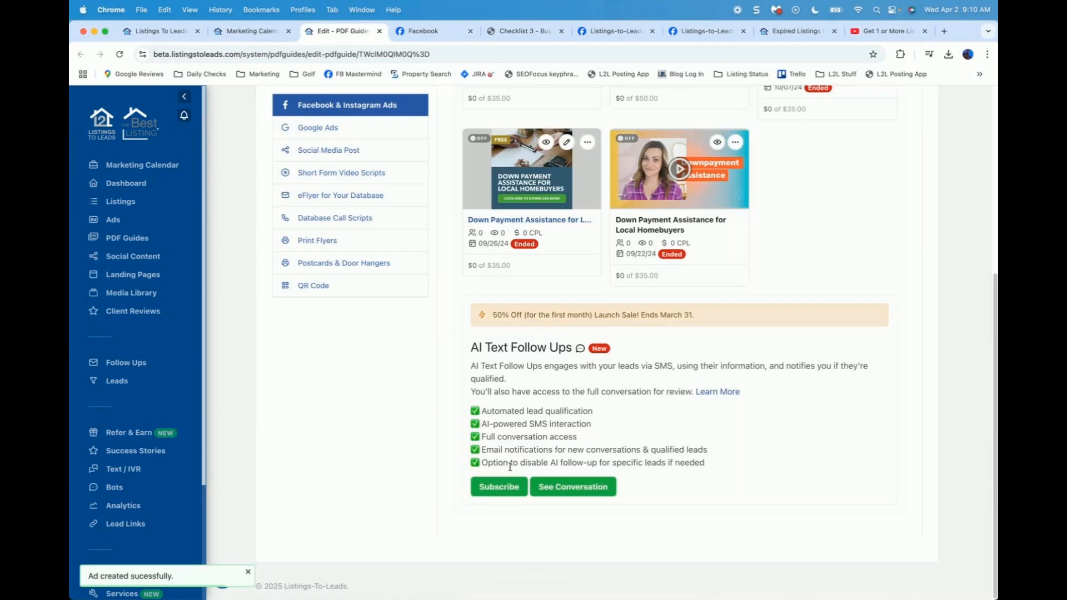
scroll(397, 396, up, 3)
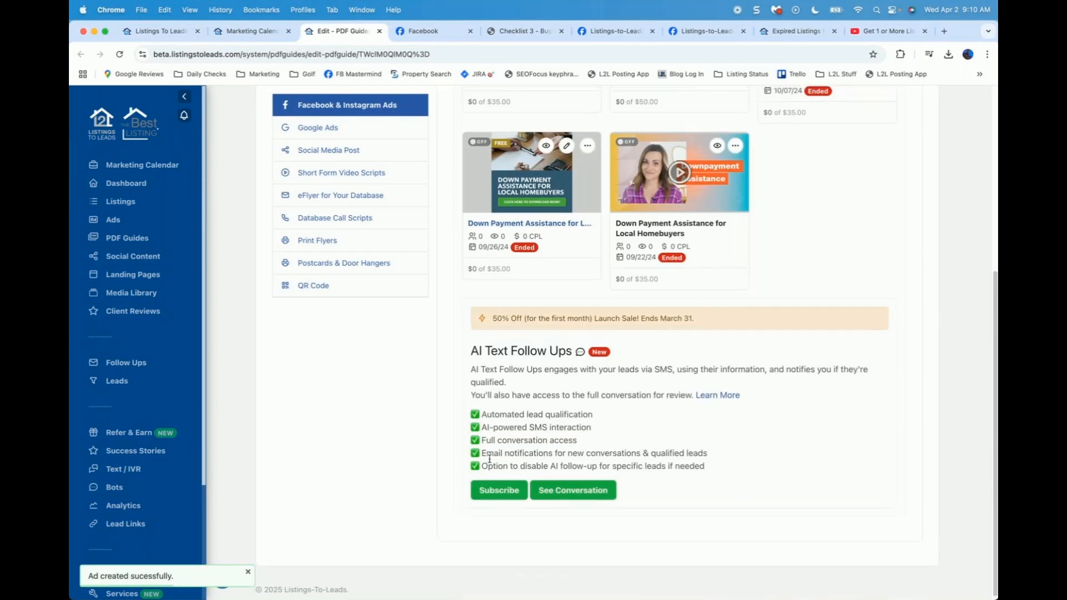
scroll(396, 396, up, 5)
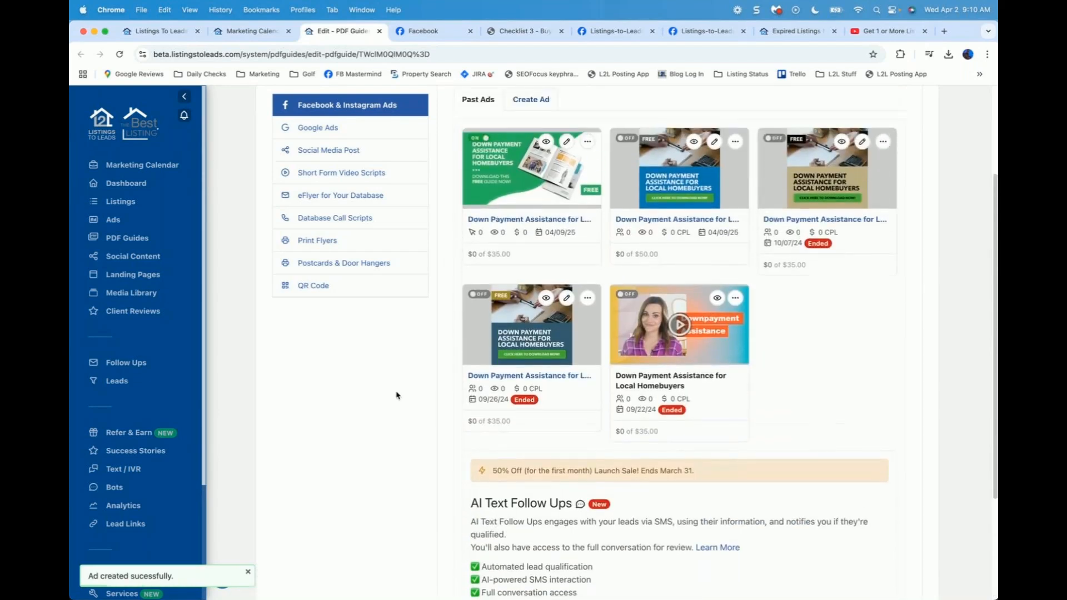
Step: Edit the new ad's budget to a Daily Budget of 2 USD instead of 35
scroll(397, 395, up, 1)
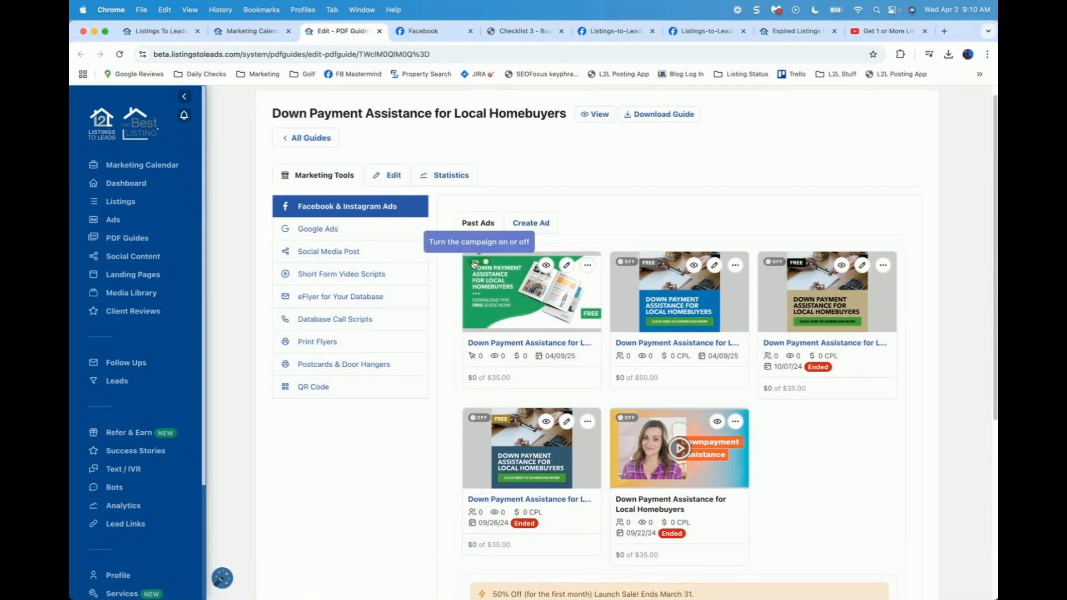
click(568, 266)
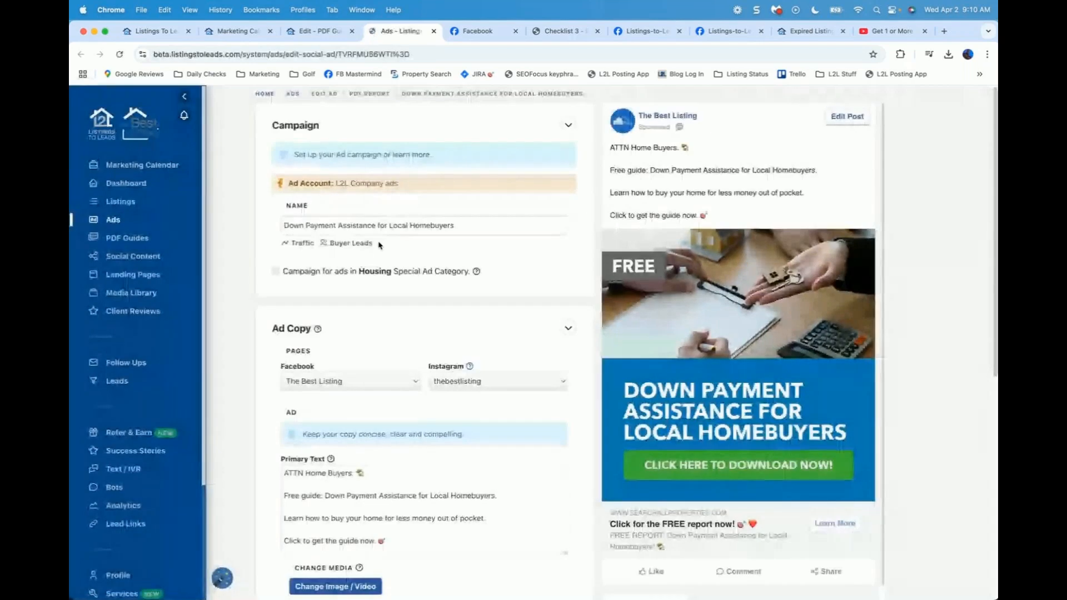
scroll(380, 245, down, 7)
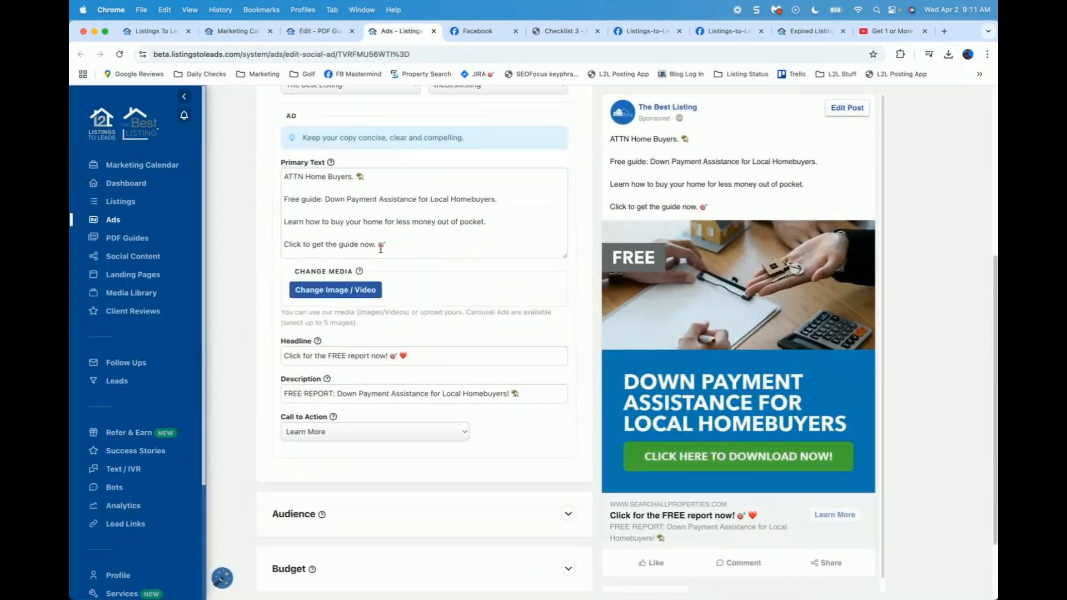
click(567, 475)
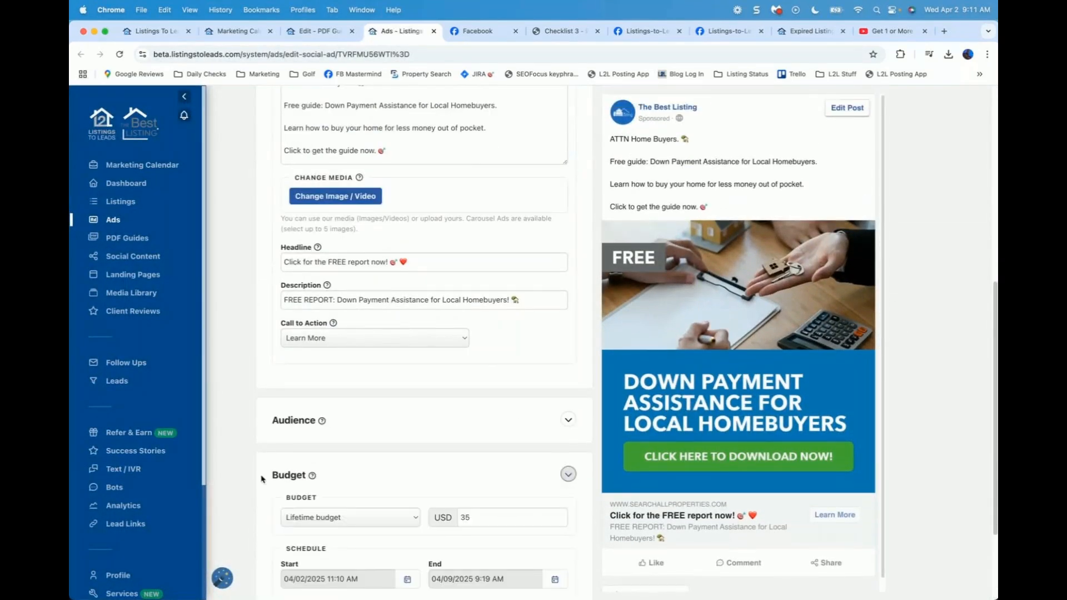
scroll(245, 472, down, 3)
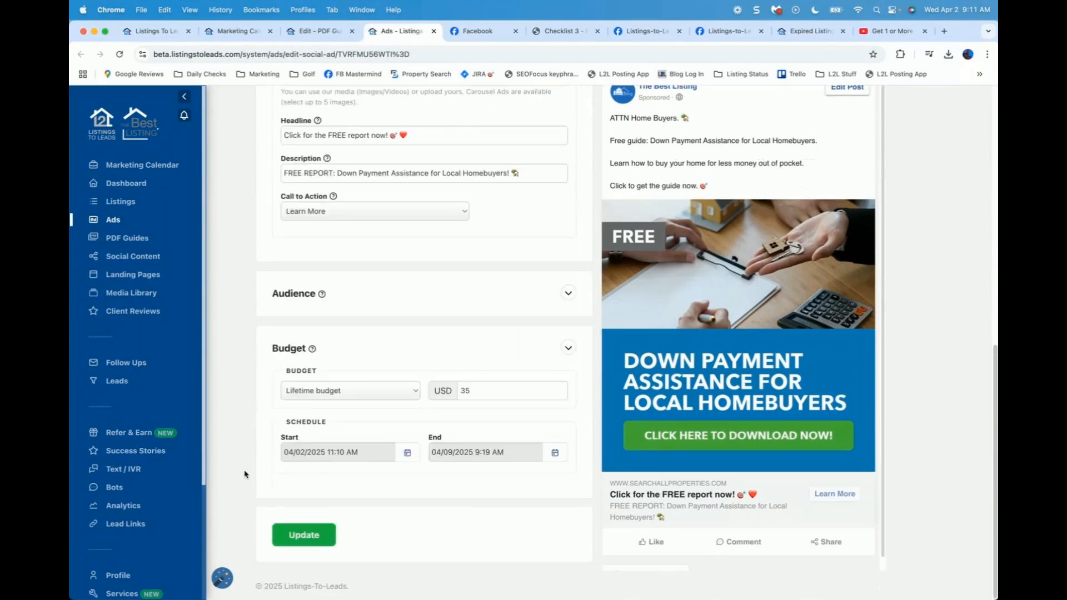
click(399, 395)
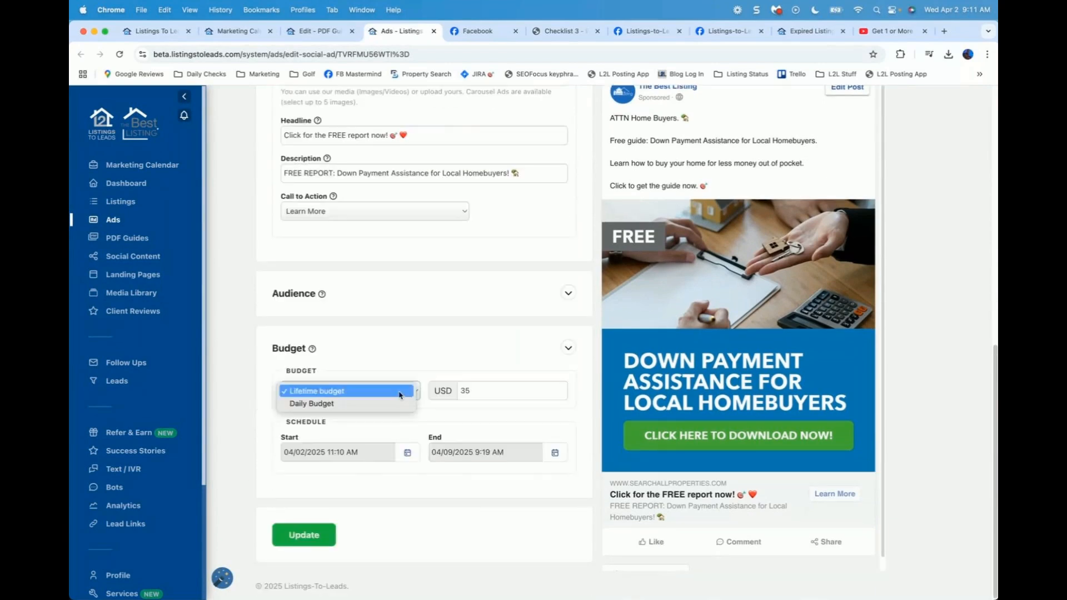
click(370, 404)
double_click(464, 391)
text(2)
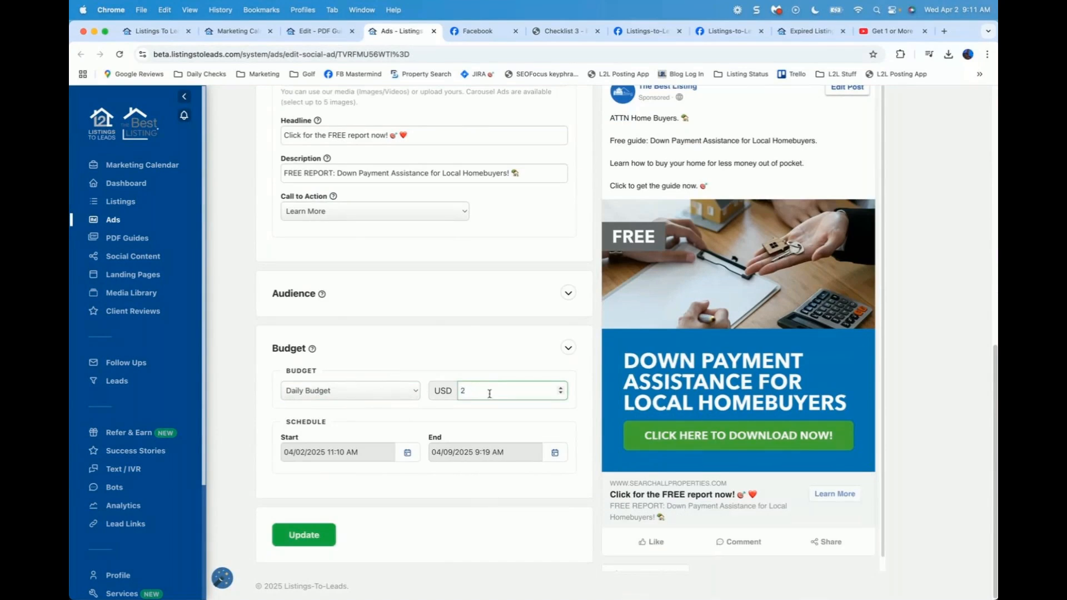
Step: Set the end date to April 16, 2025, save the update, and close the ad editor
click(554, 452)
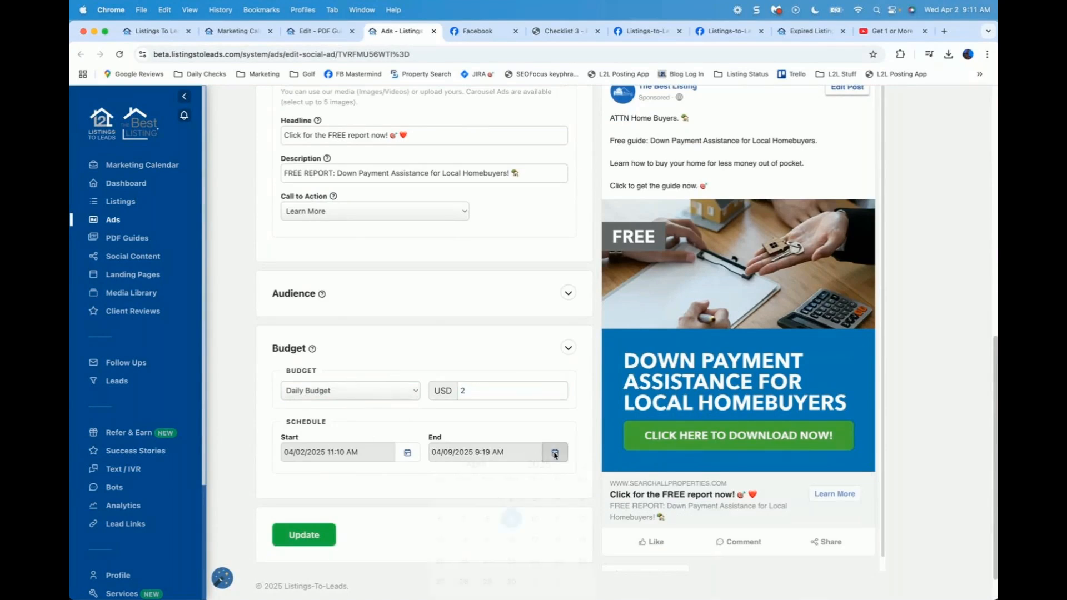
click(511, 549)
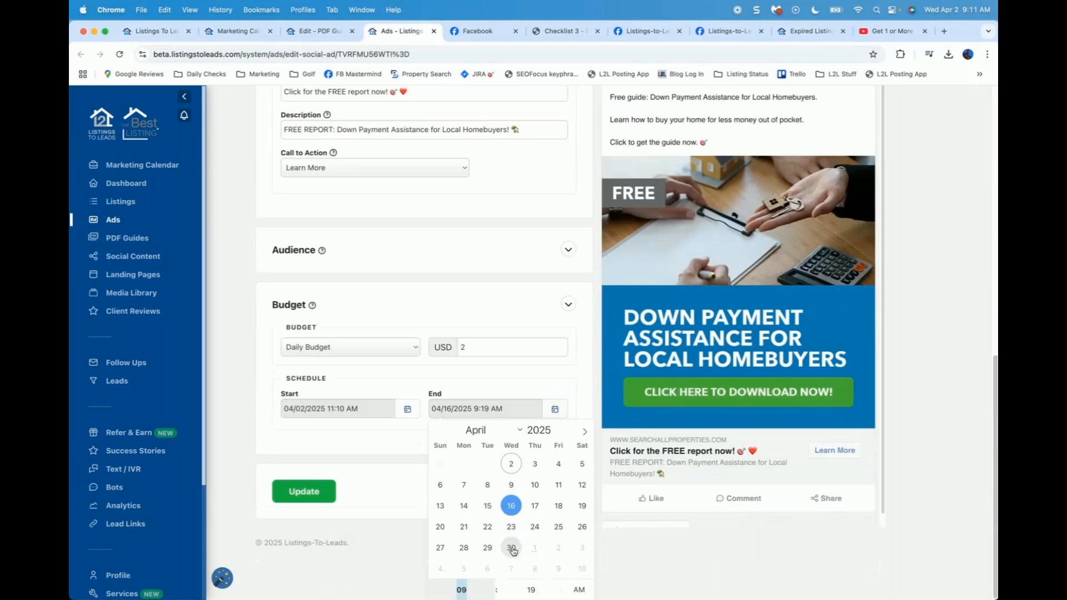
click(392, 513)
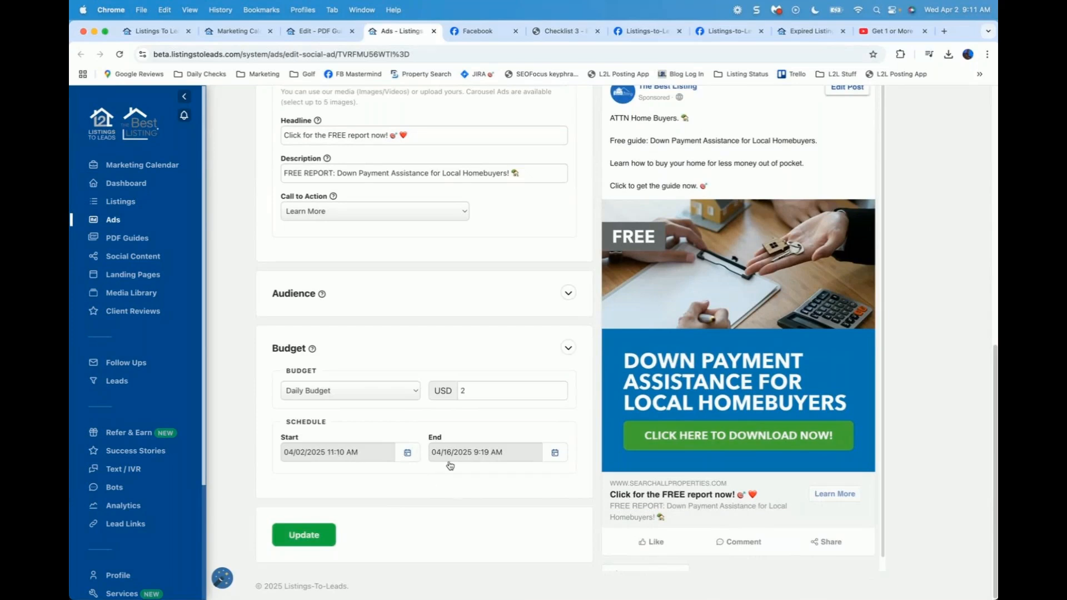
click(303, 537)
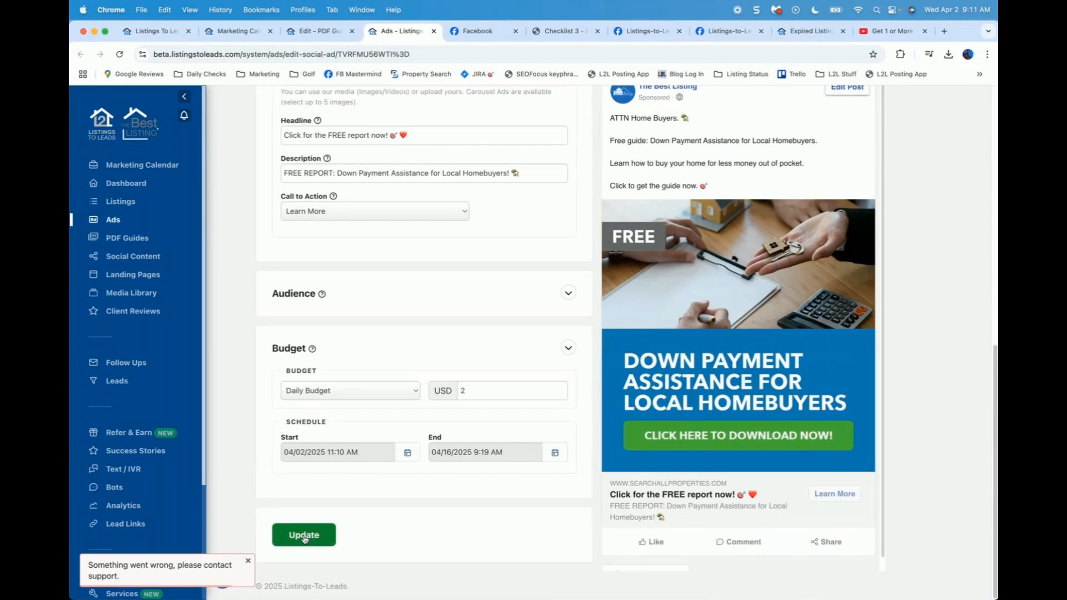
scroll(406, 451, up, 5)
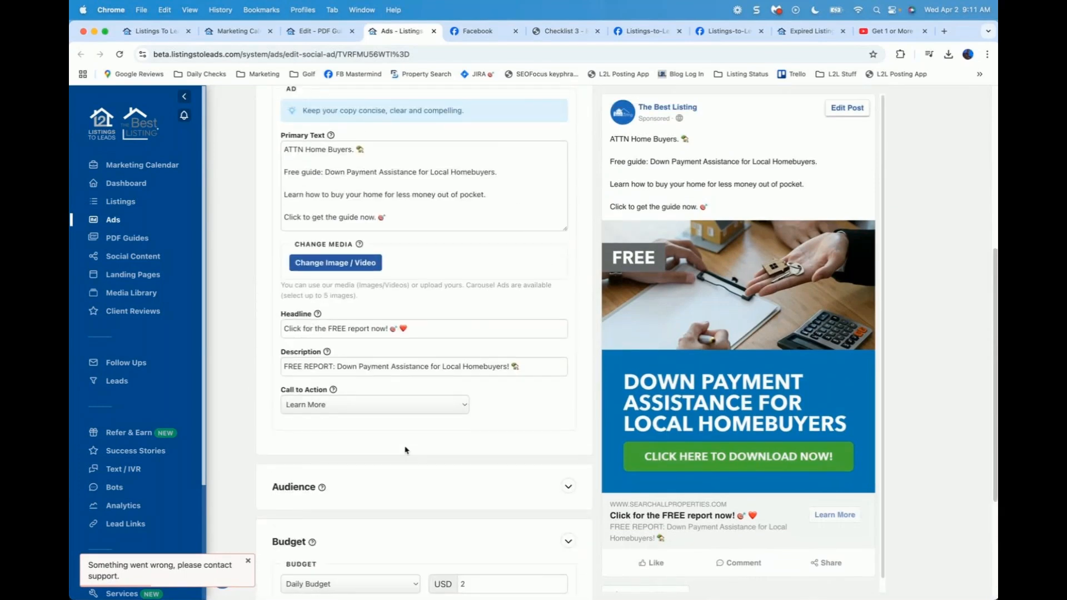
scroll(405, 450, down, 3)
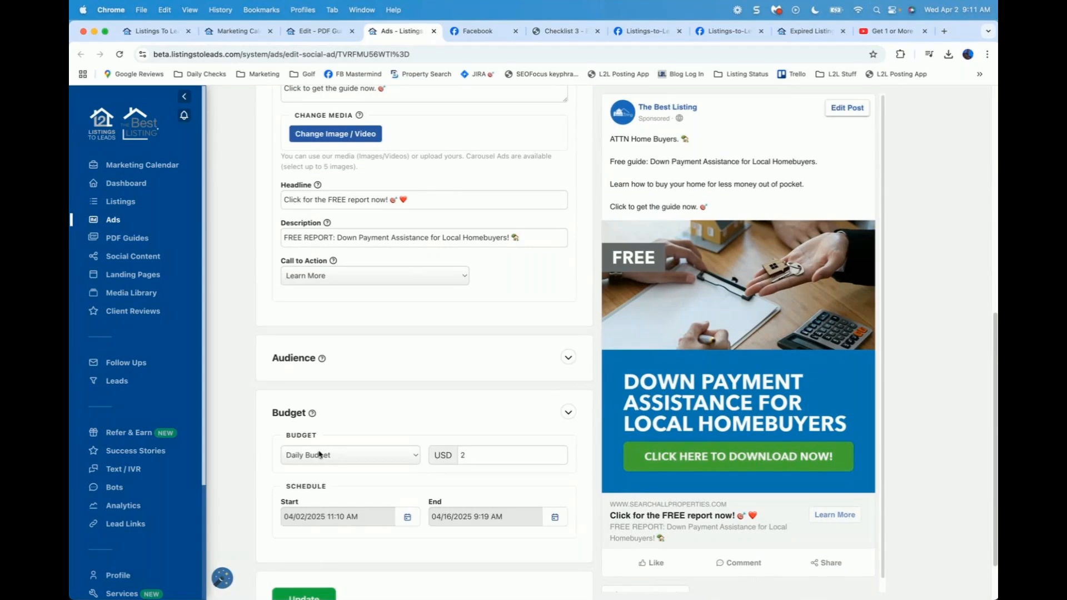
scroll(320, 455, up, 1)
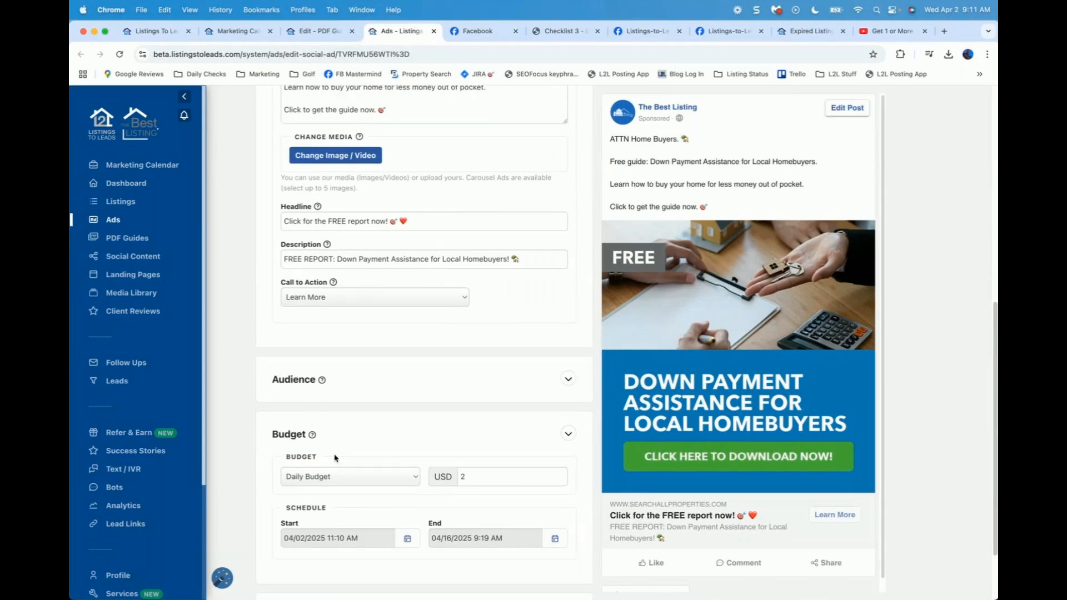
scroll(517, 479, up, 4)
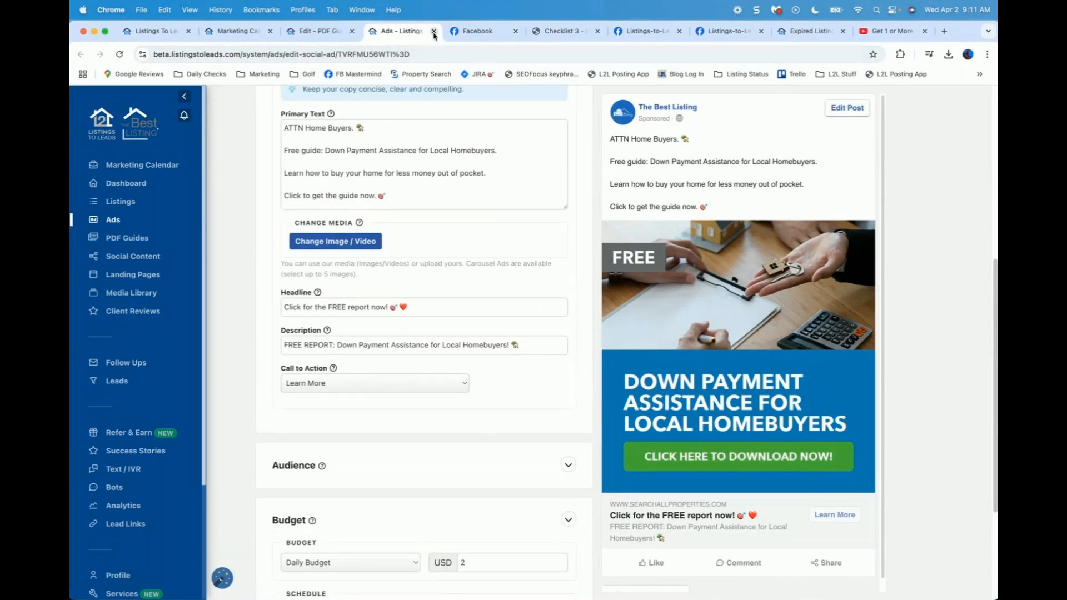
click(434, 31)
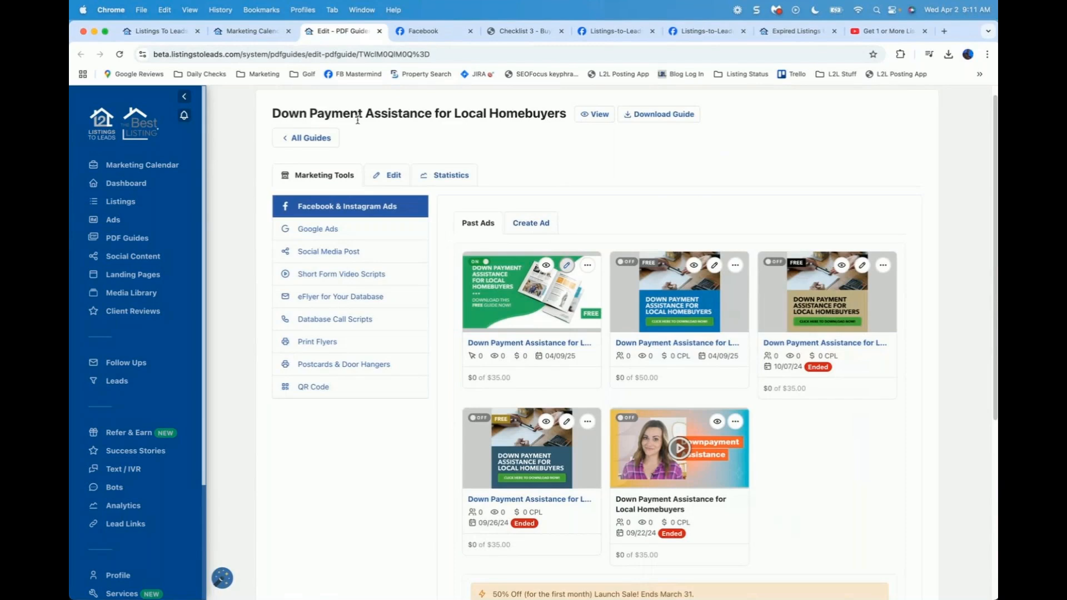
Step: Start a new guide ad and set its objective to Video Views
click(531, 223)
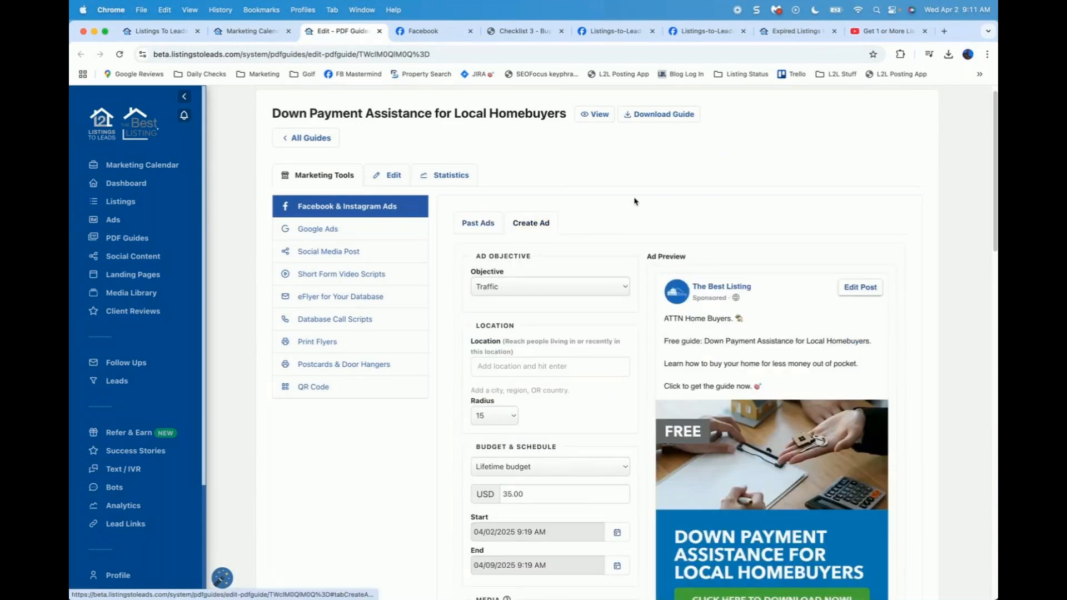
scroll(611, 222, down, 2)
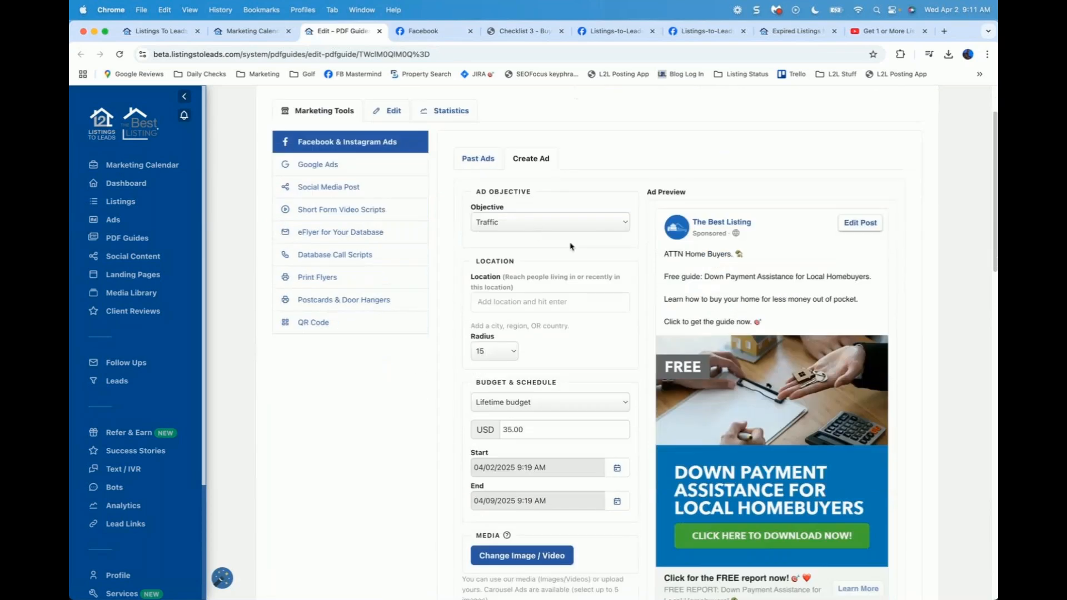
click(525, 224)
click(513, 235)
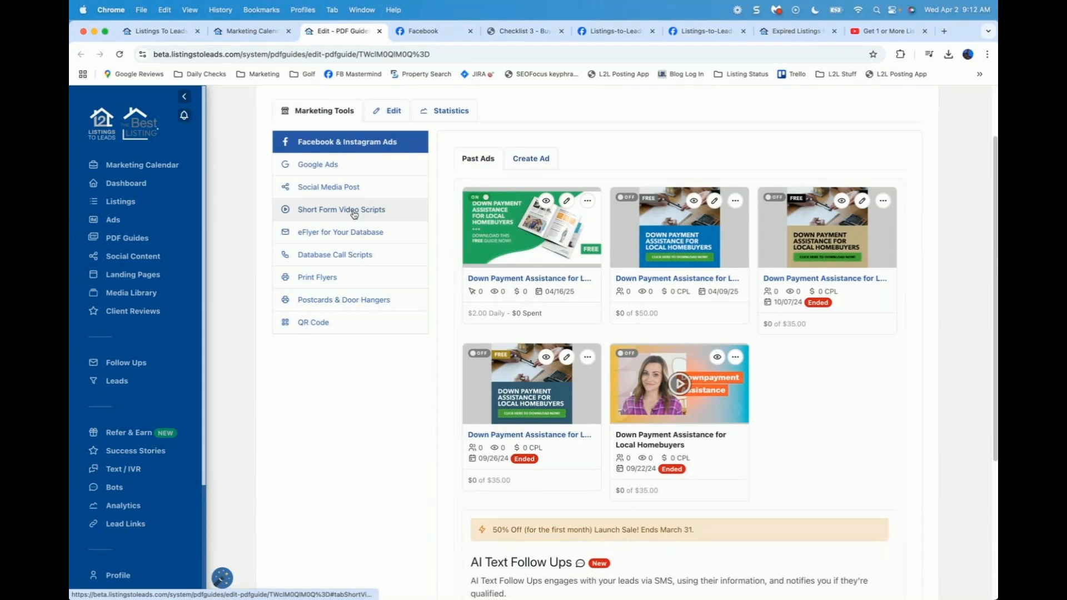
Step: Switch off the green $2-daily Down Payment Assistance ad in Past Ads
click(544, 164)
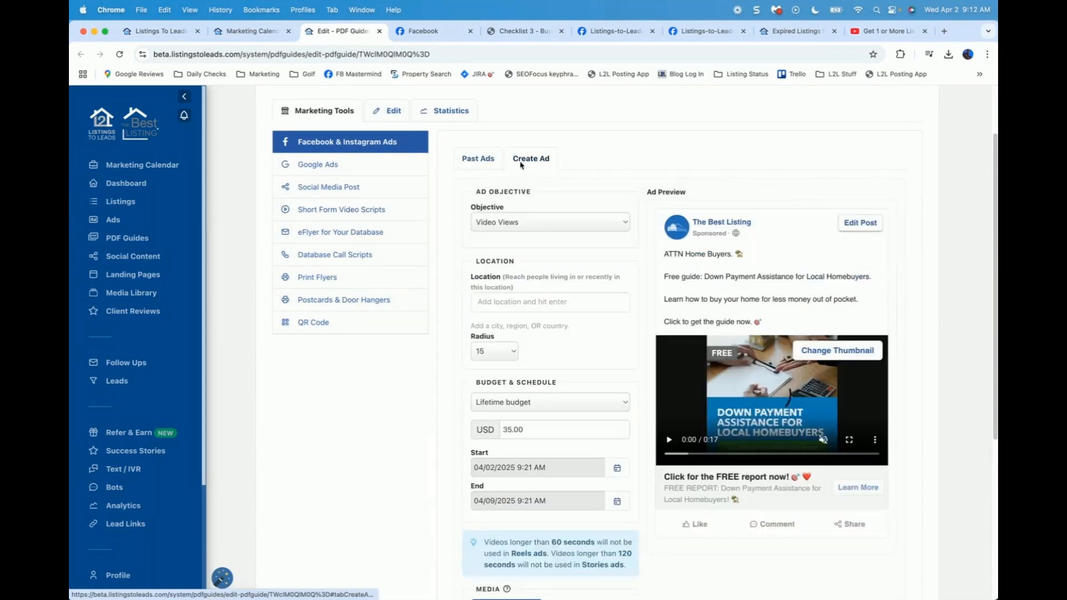
click(477, 161)
click(473, 200)
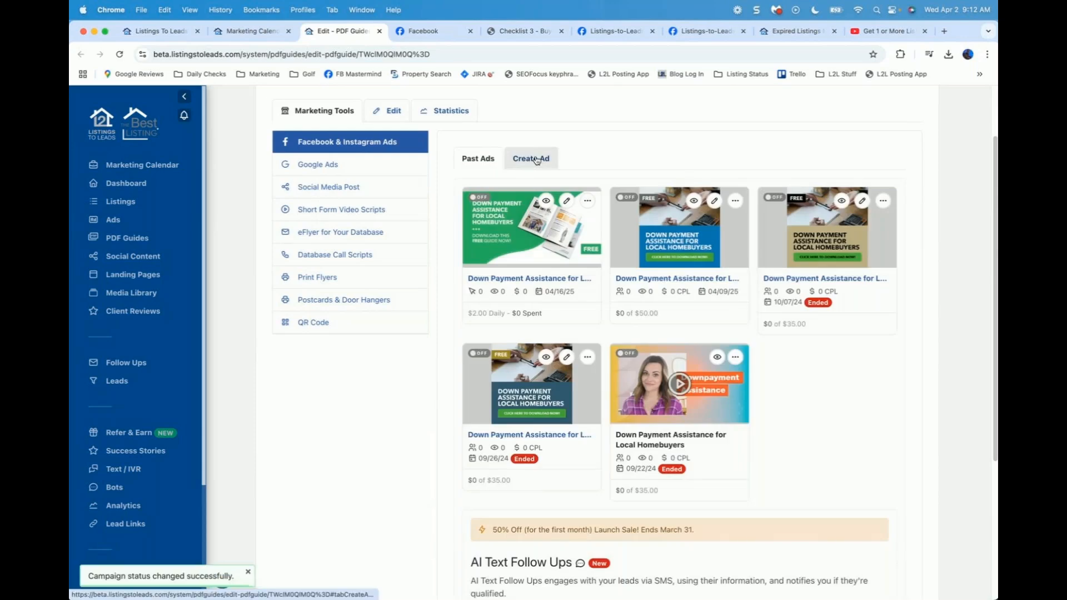
Step: Return to the Video Views ad form and play the video in the Ad Preview
click(537, 161)
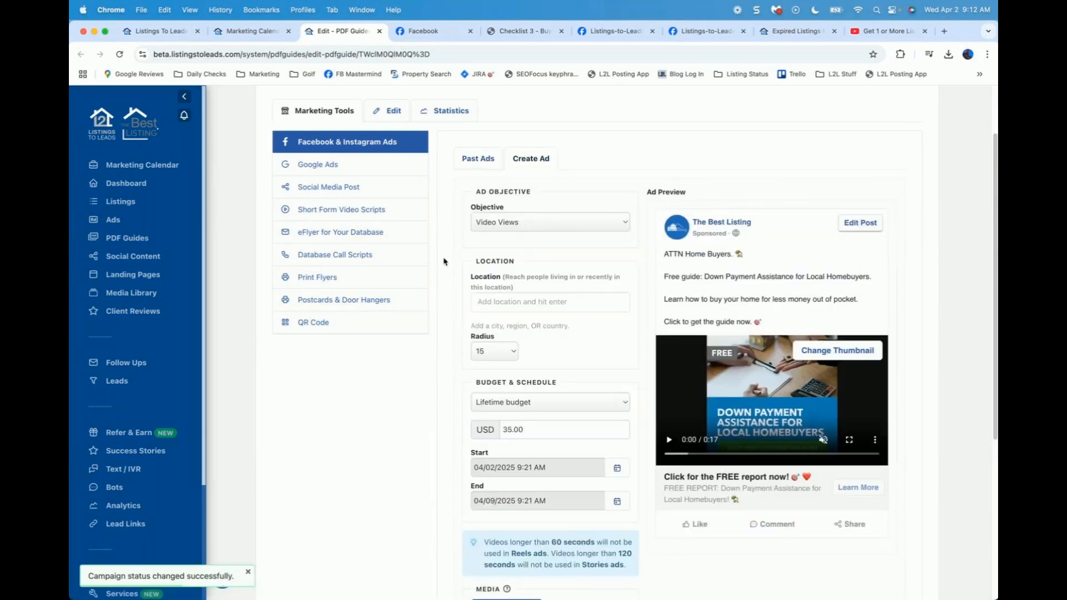
scroll(444, 261, down, 1)
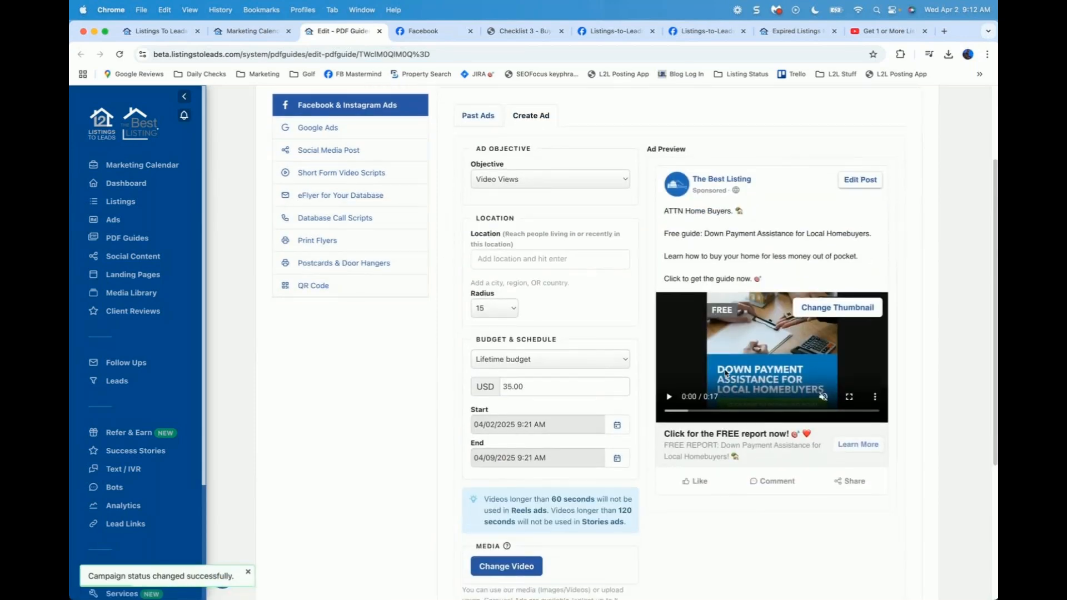
scroll(725, 374, down, 1)
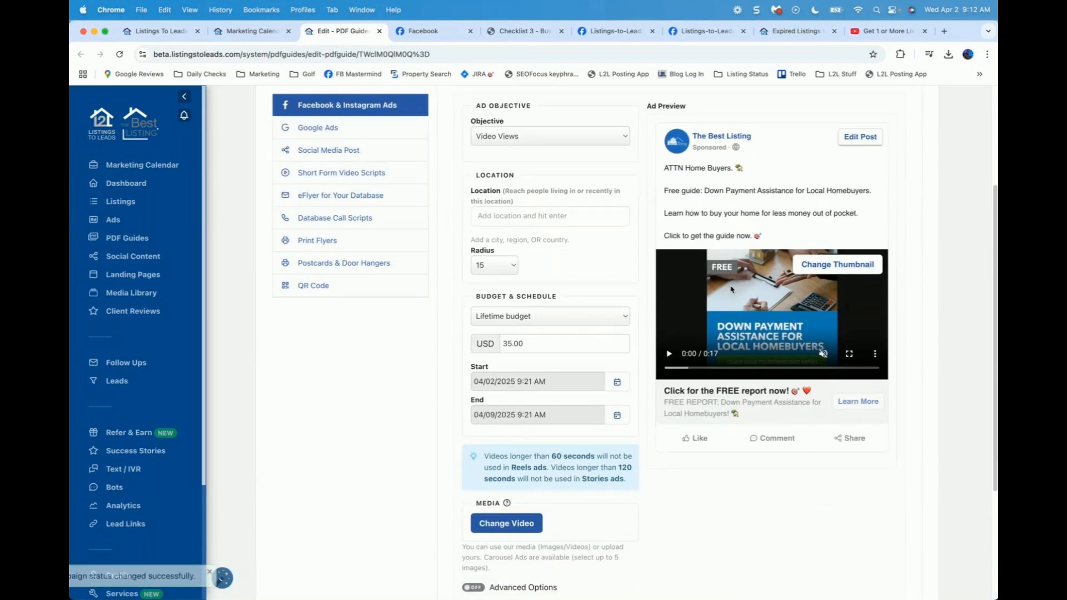
click(669, 354)
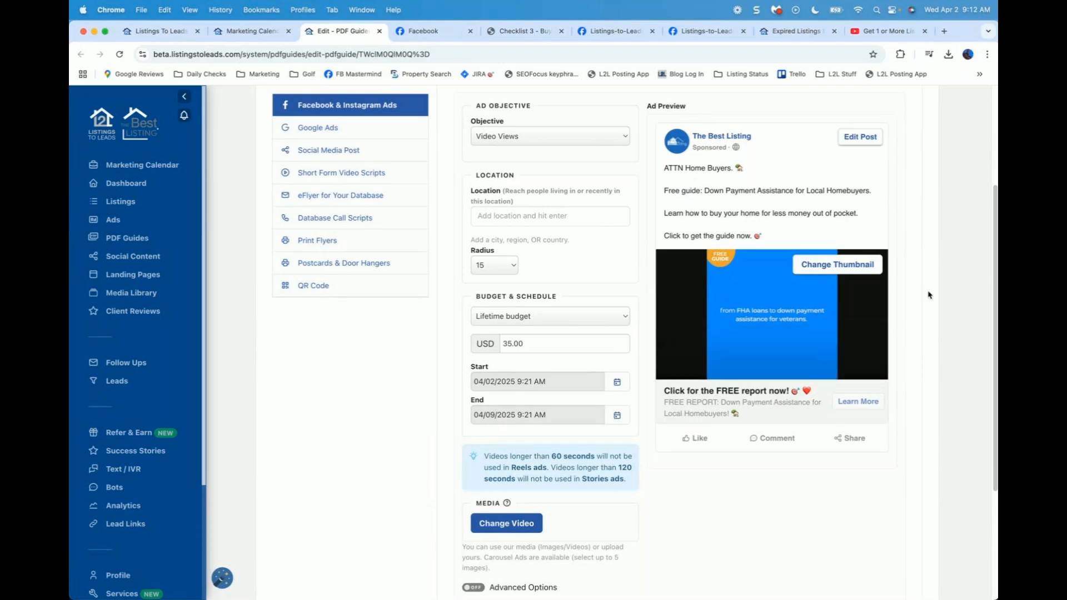
scroll(862, 242, up, 1)
scroll(862, 243, up, 1)
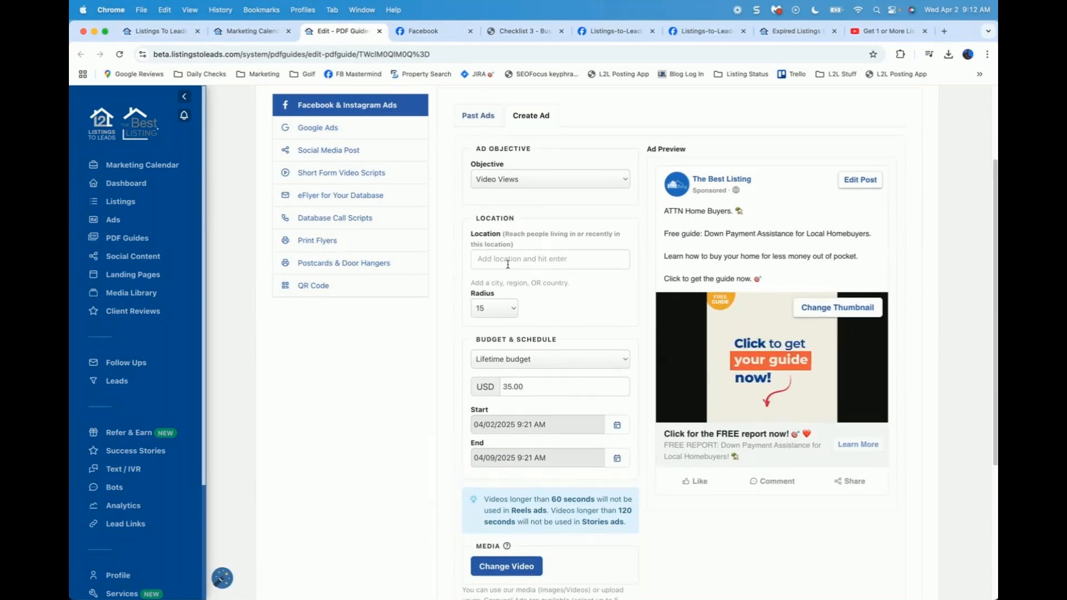
scroll(437, 470, down, 3)
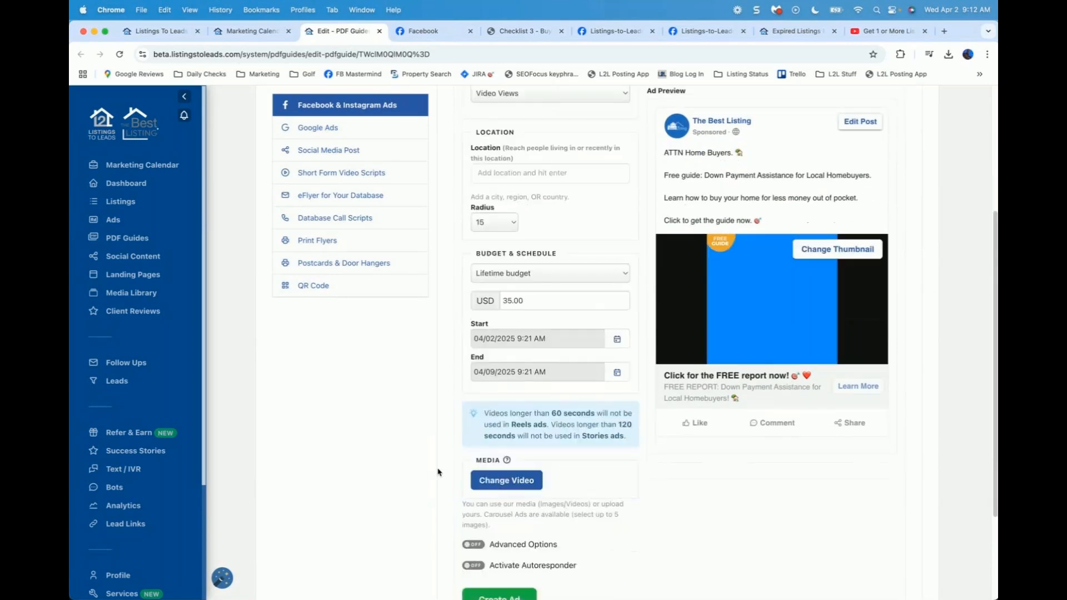
scroll(439, 472, down, 2)
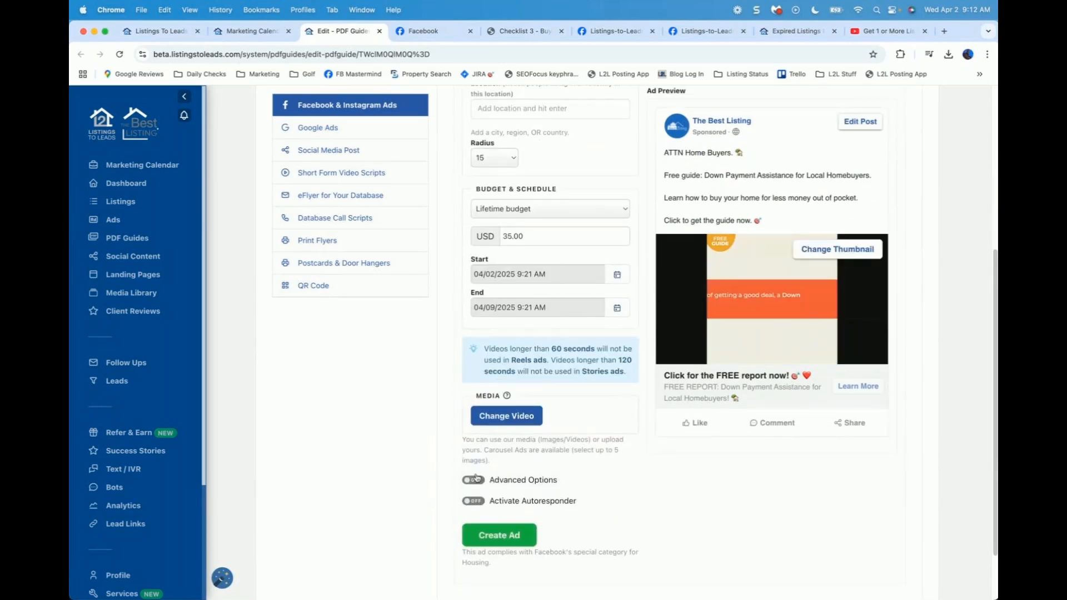
scroll(442, 225, up, 3)
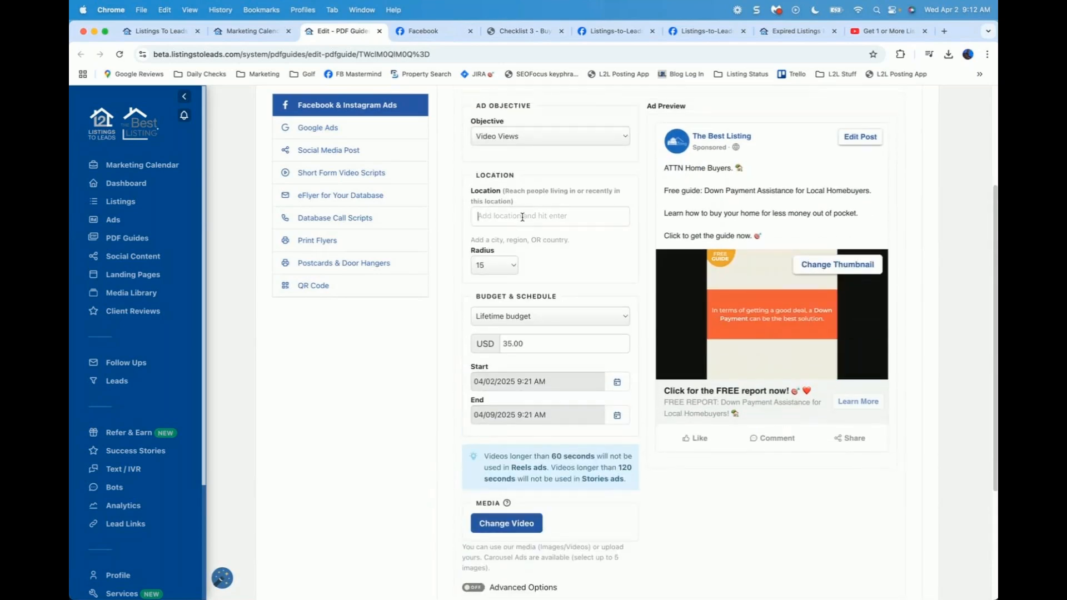
click(522, 217)
Step: Target Folsom, California, United States and change the budget from 35.00 to a 2 USD Daily Budget
text(Folsom, California, United States)
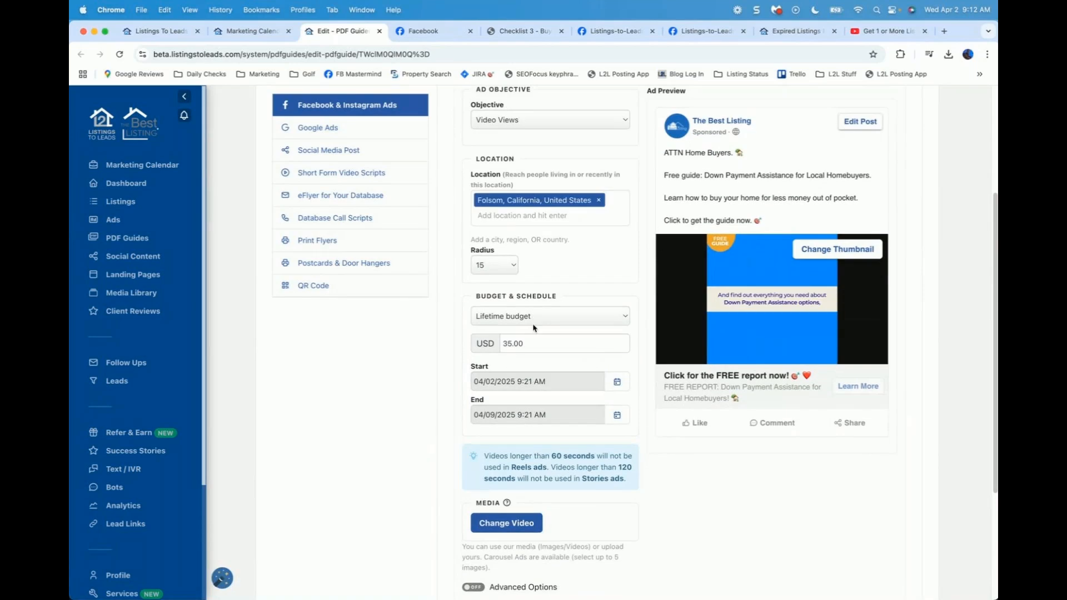
click(537, 318)
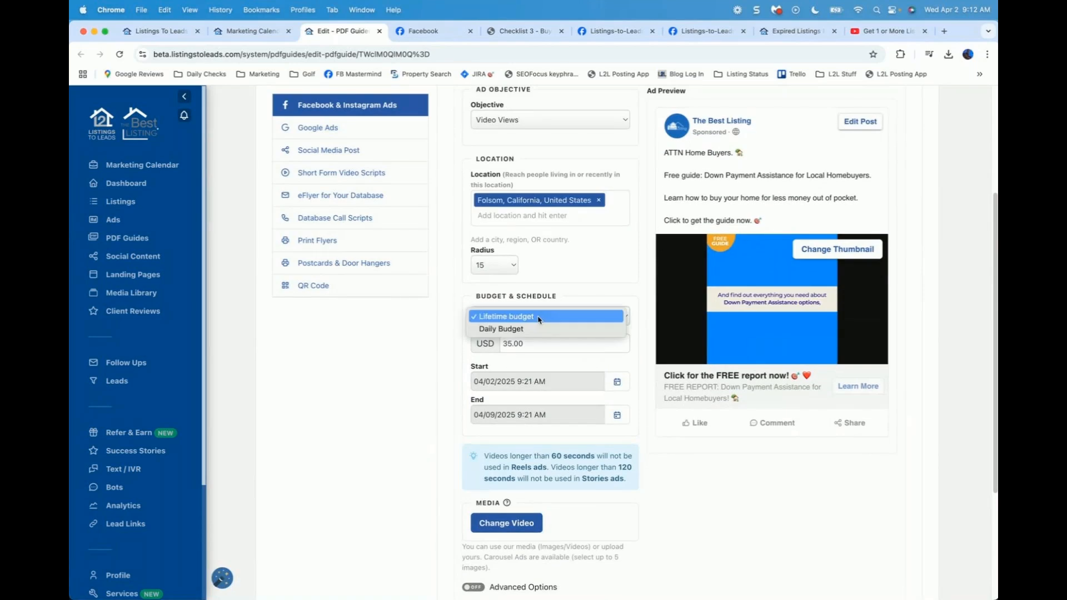
click(526, 328)
click(525, 344)
drag(525, 344, 370, 324)
text(2)
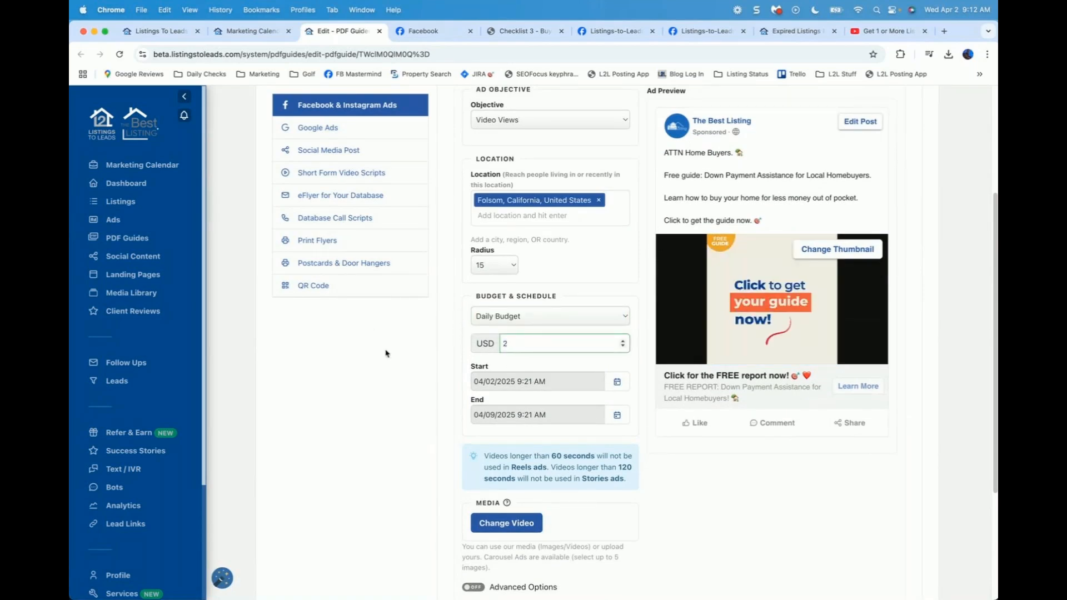
click(455, 348)
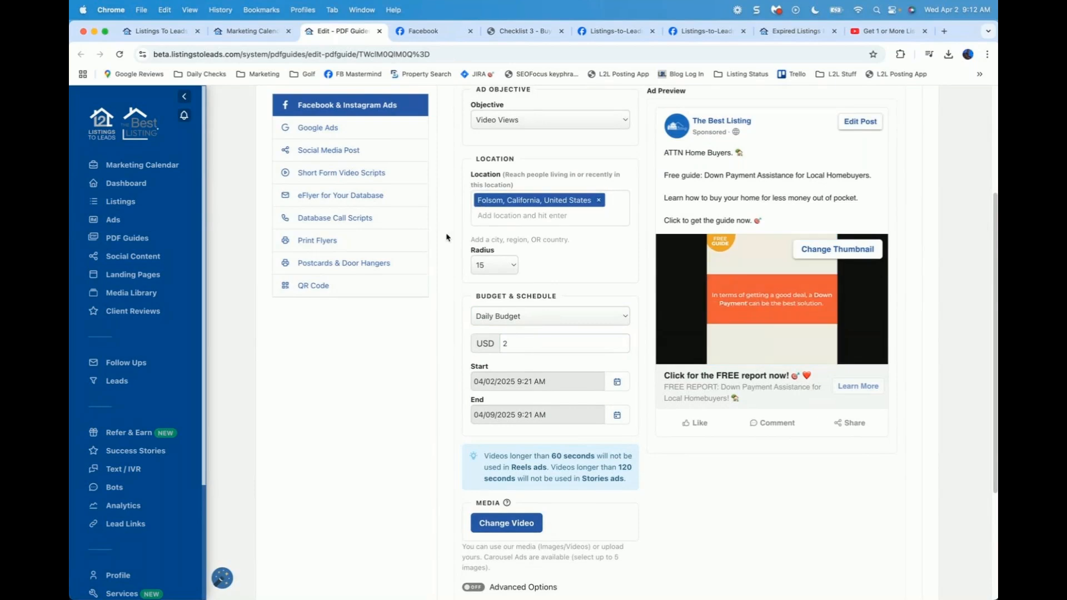
mouse_move(653, 333)
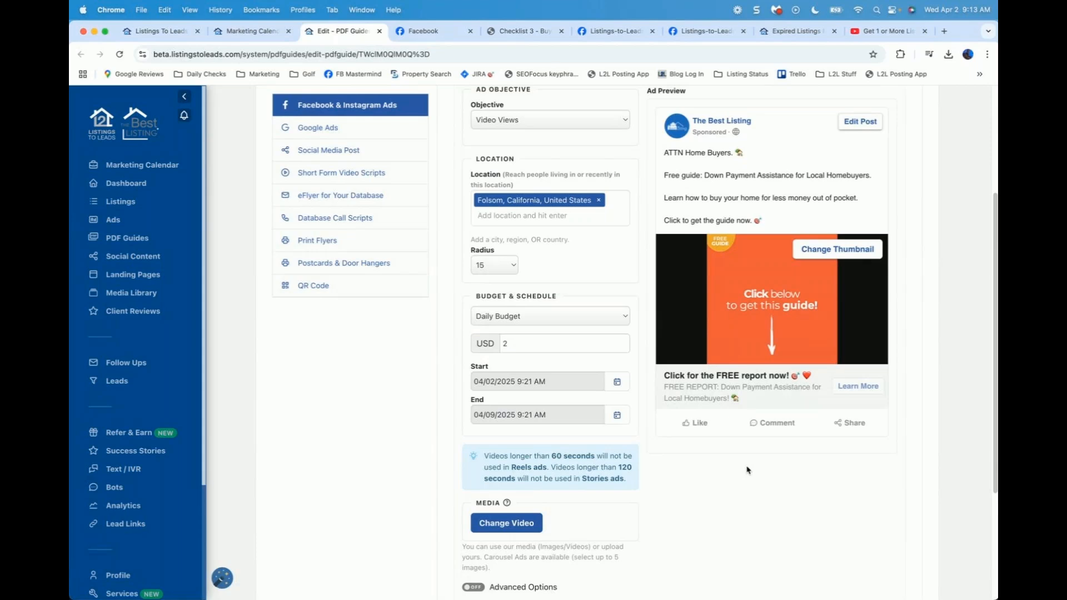
scroll(747, 470, up, 3)
Step: Open the Google Ads marketing tool for the Down Payment Assistance guide
click(333, 245)
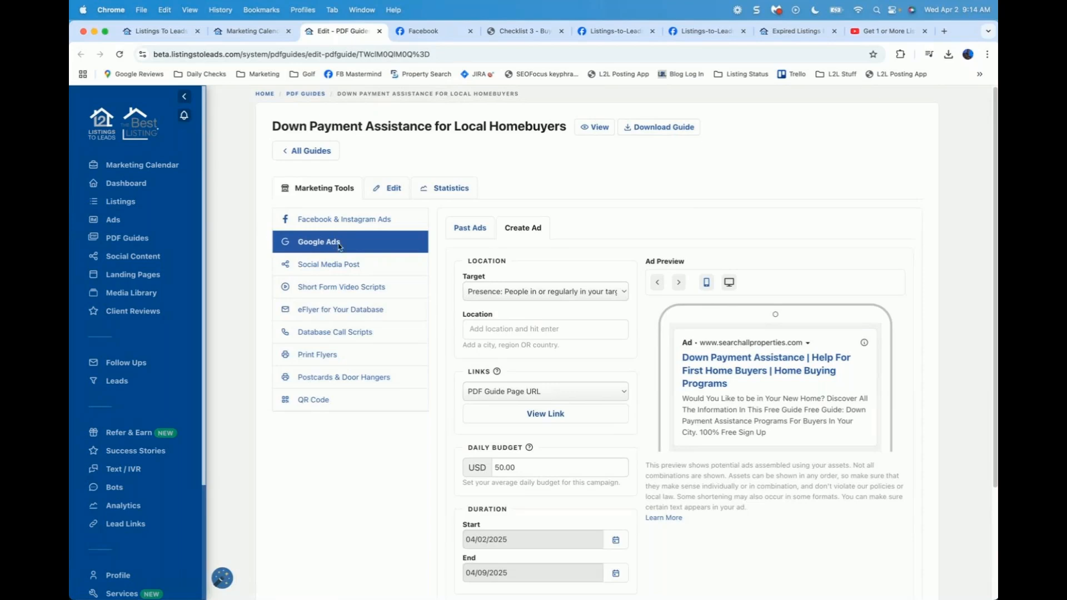
Step: Set the Google ad's location to Folsom, California
scroll(658, 340, down, 1)
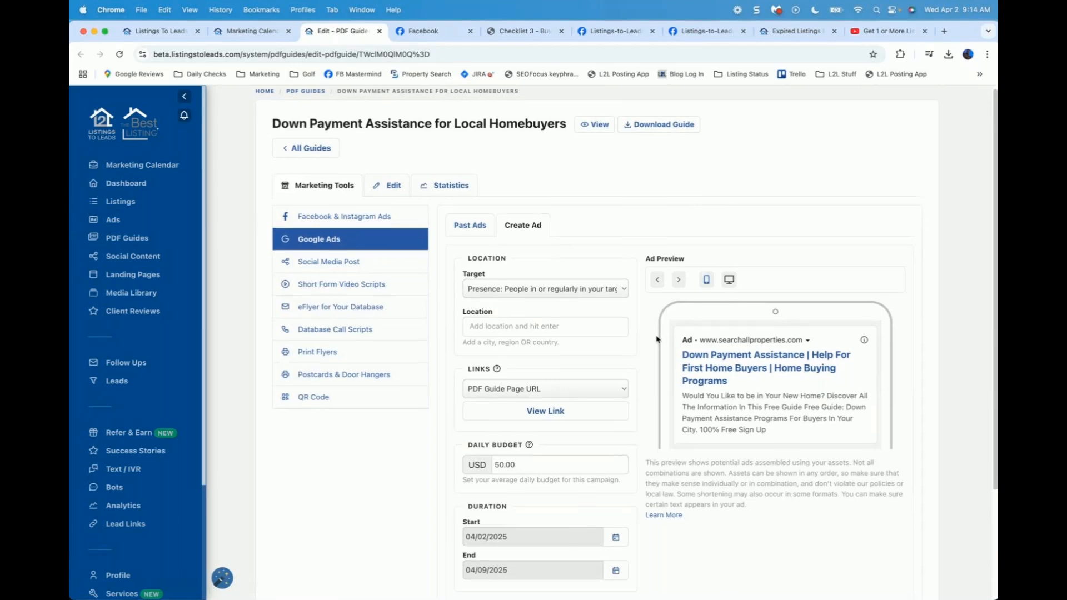
scroll(656, 327, down, 2)
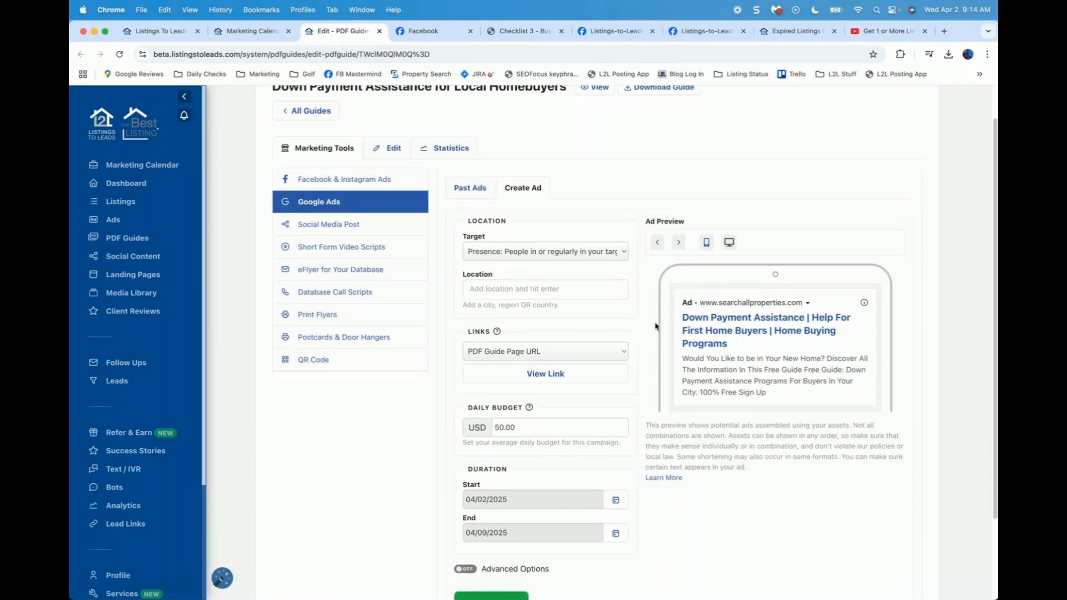
click(534, 265)
text(Folsom)
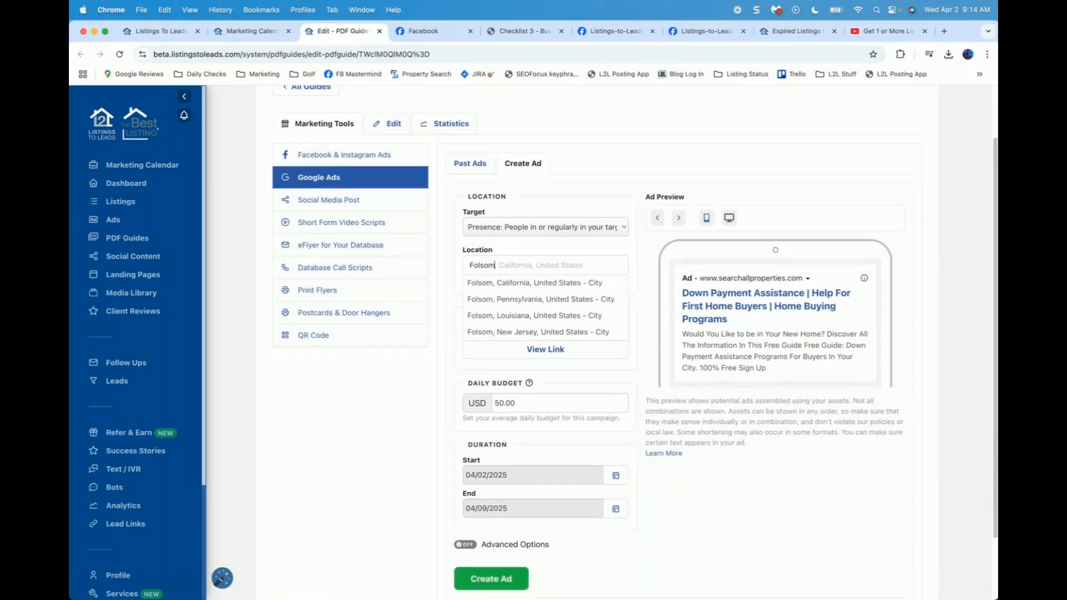
click(526, 285)
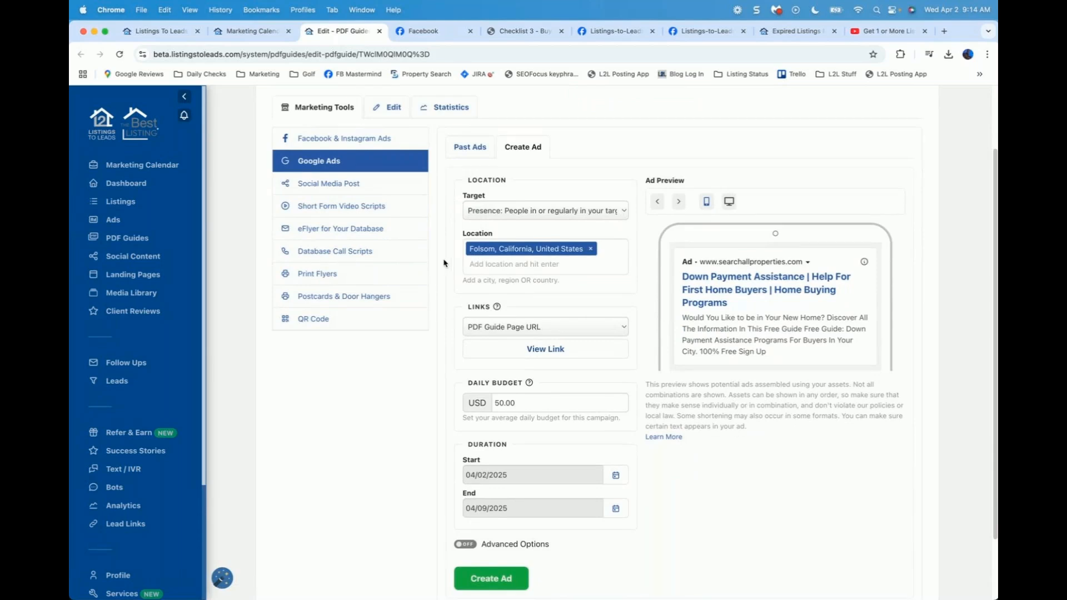
Step: Change the daily budget from 50.00 to 20 USD and create the Google ad
scroll(444, 263, down, 1)
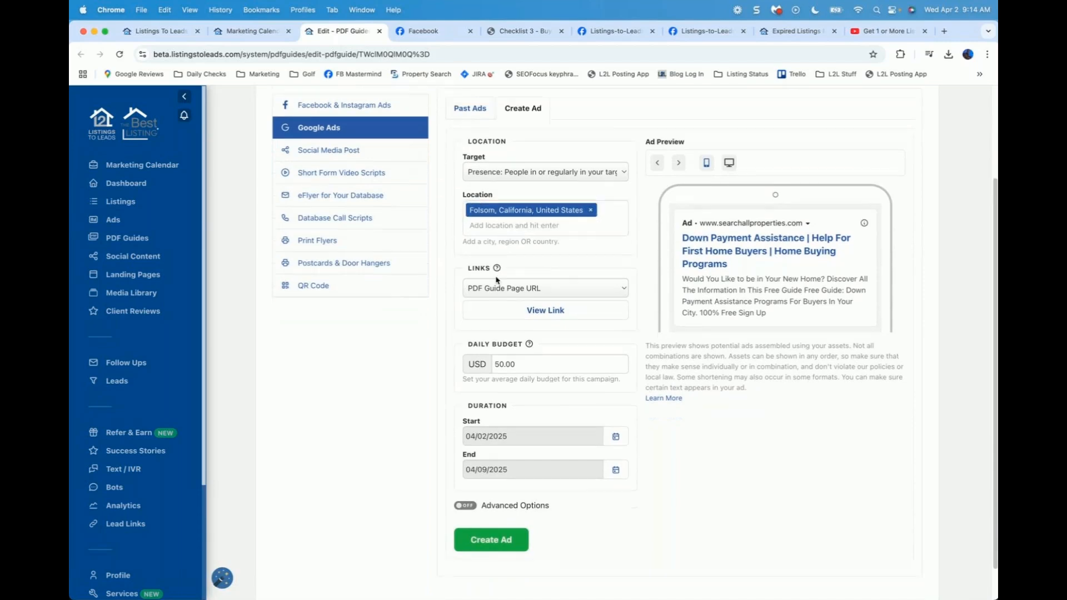
scroll(528, 250, down, 2)
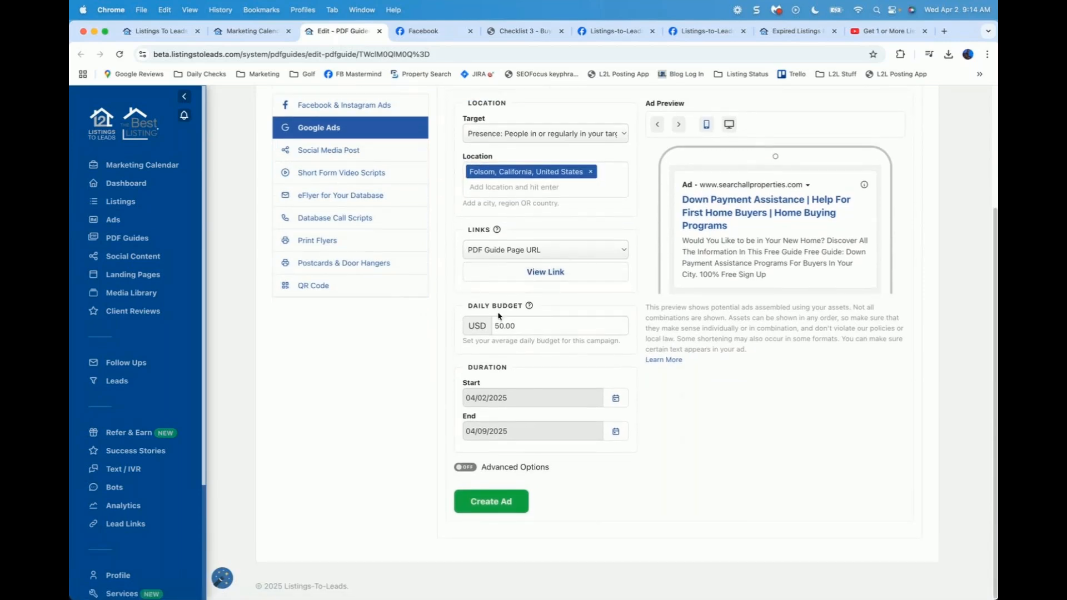
drag(529, 325, 412, 312)
text(20)
click(447, 327)
click(490, 503)
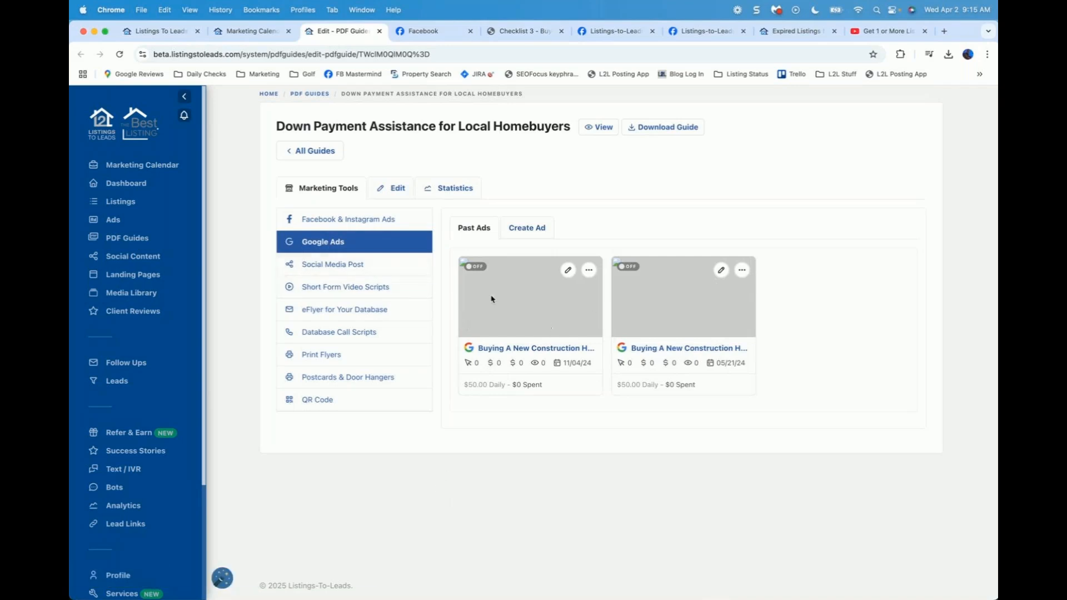
Step: Show the Social Media Post tool and scroll through the drafted Facebook post and preview
click(330, 268)
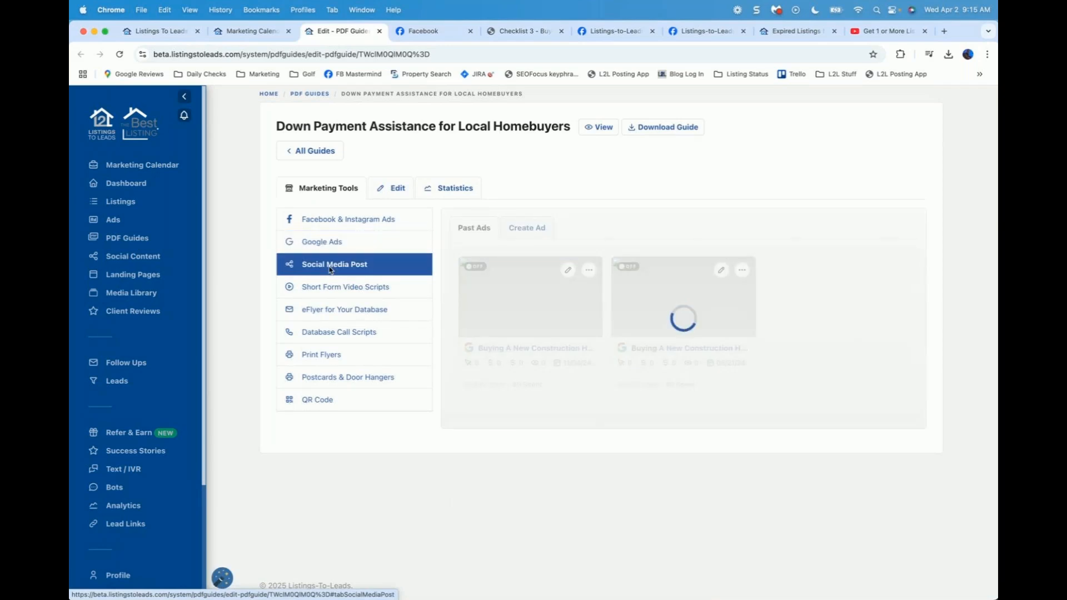
scroll(353, 466, down, 2)
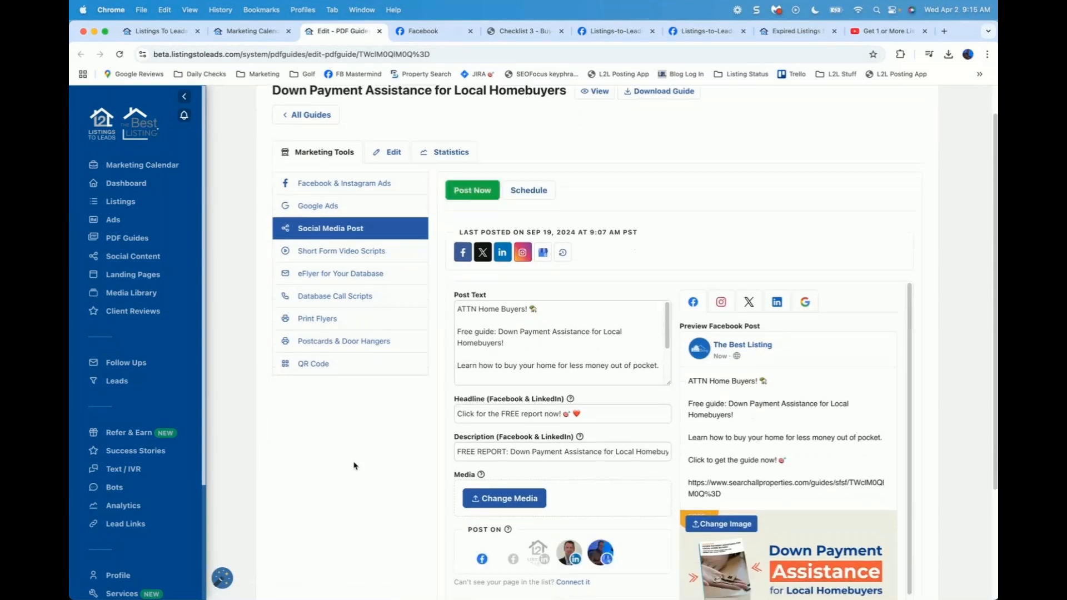
scroll(354, 465, down, 4)
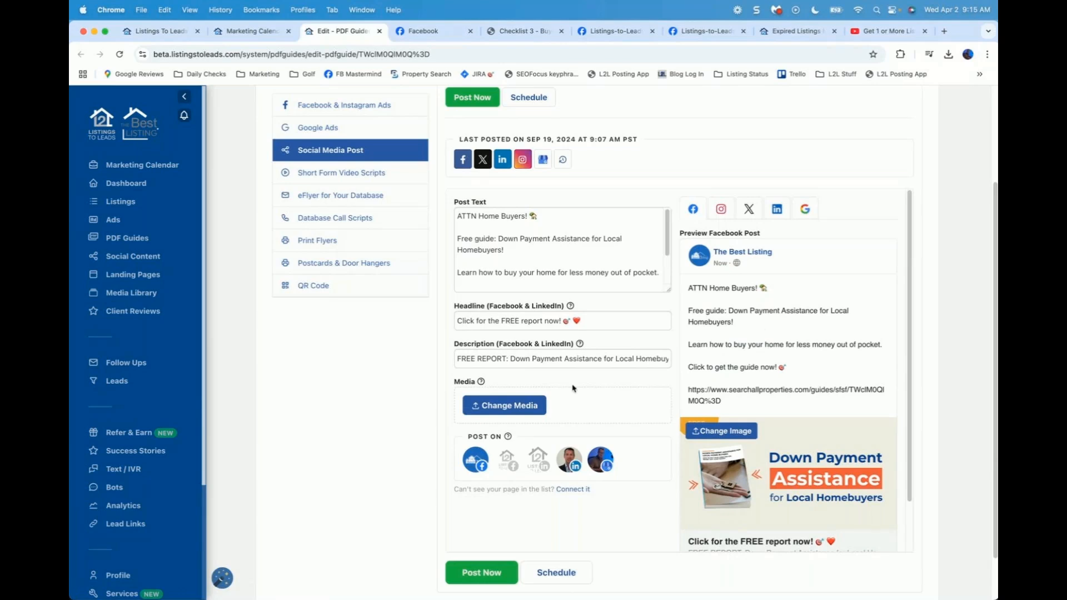
scroll(373, 402, up, 2)
scroll(345, 171, up, 1)
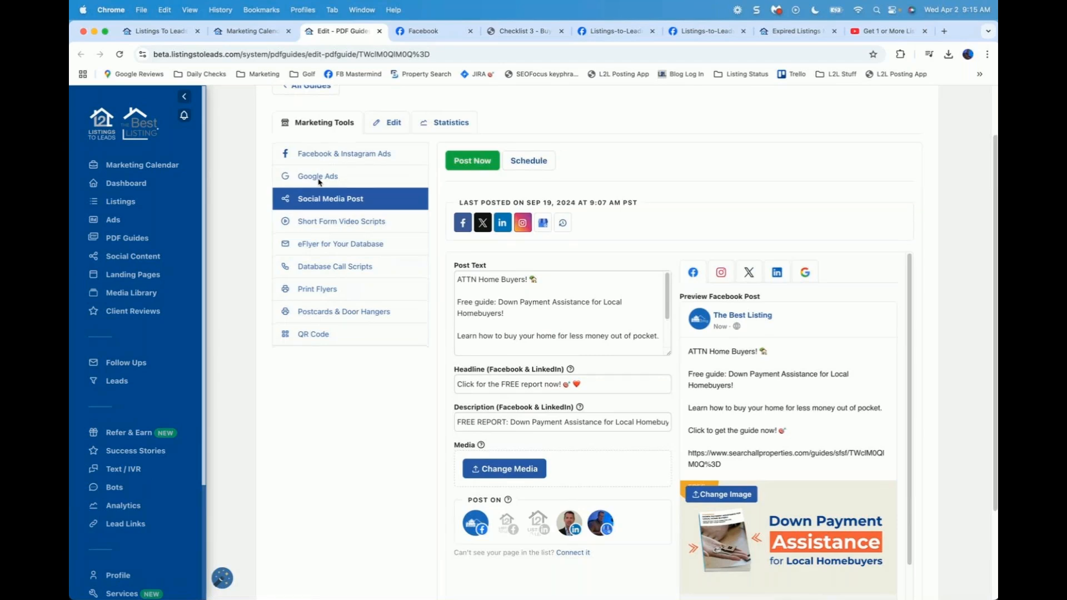
scroll(328, 184, down, 1)
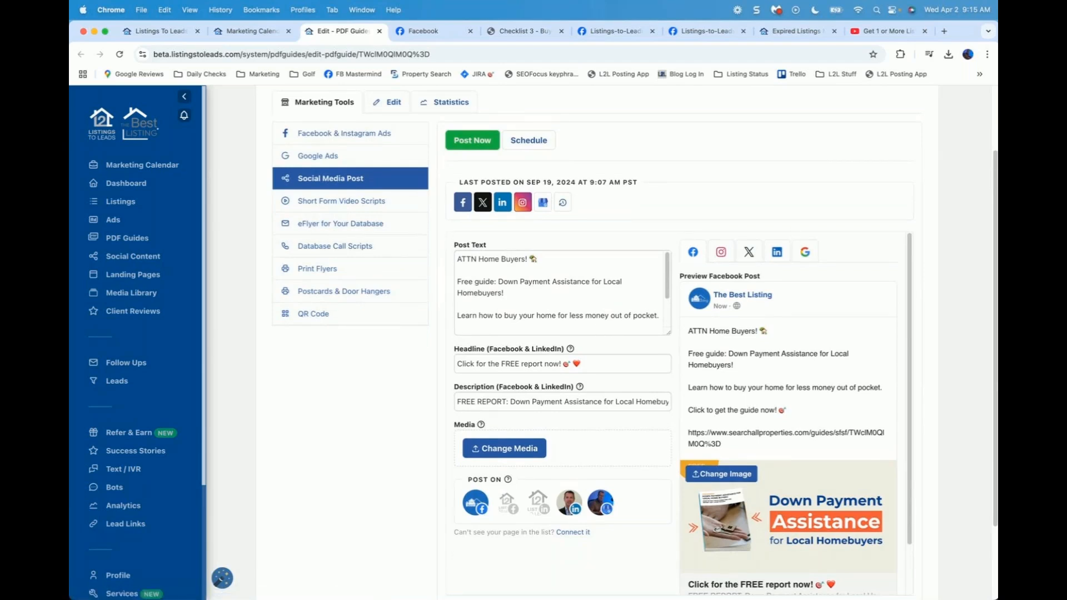
click(777, 11)
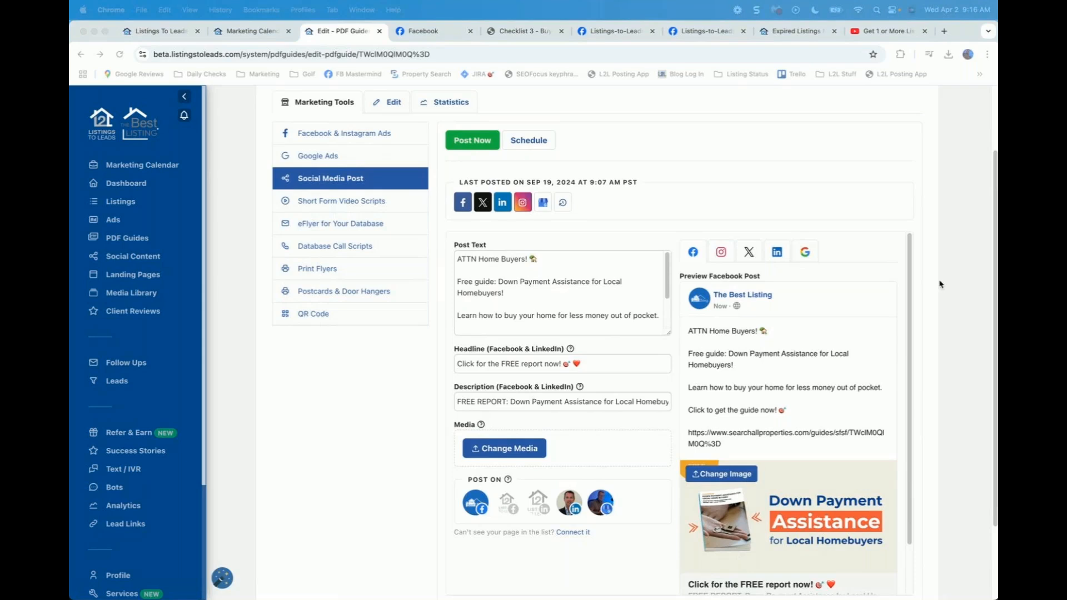
Step: Replace the post text with the new copy and delete the download link placeholder line
click(668, 336)
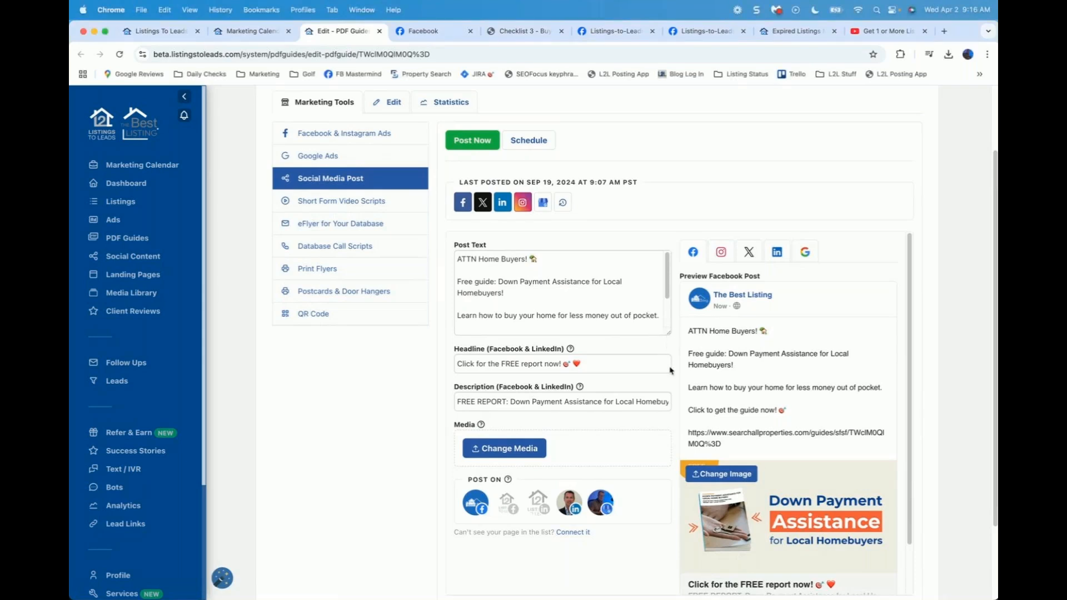
drag(670, 335, 670, 411)
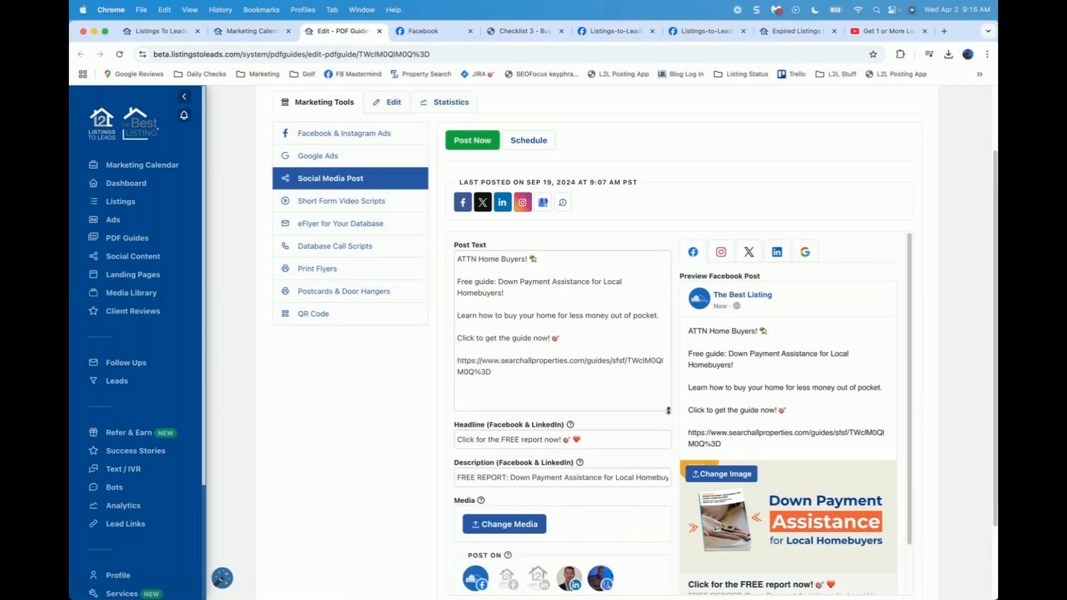
click(573, 337)
drag(560, 338, 457, 257)
key(cmd+v)
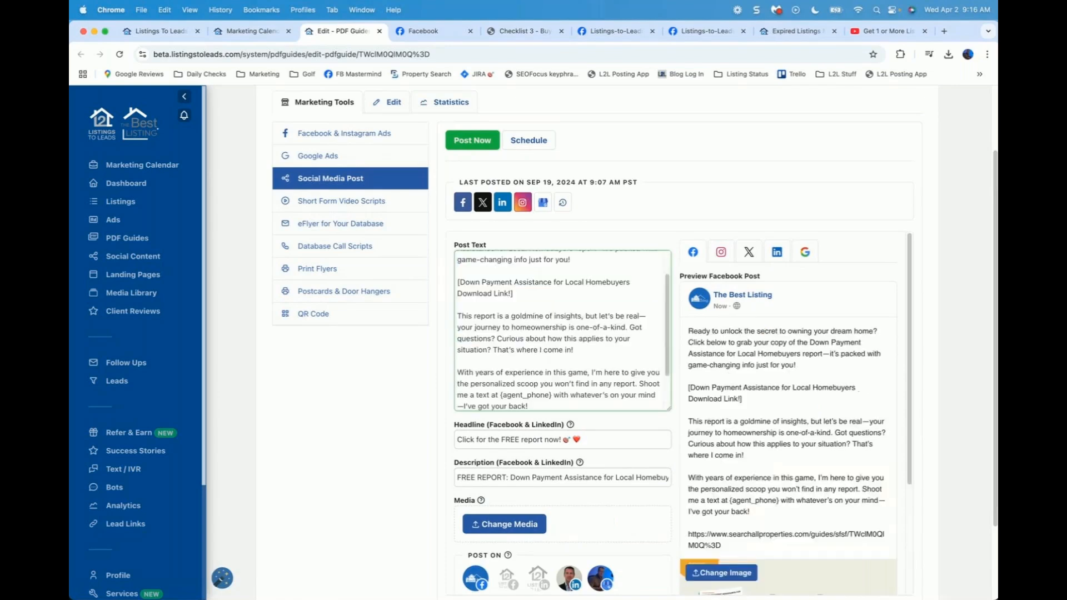
drag(513, 294, 455, 286)
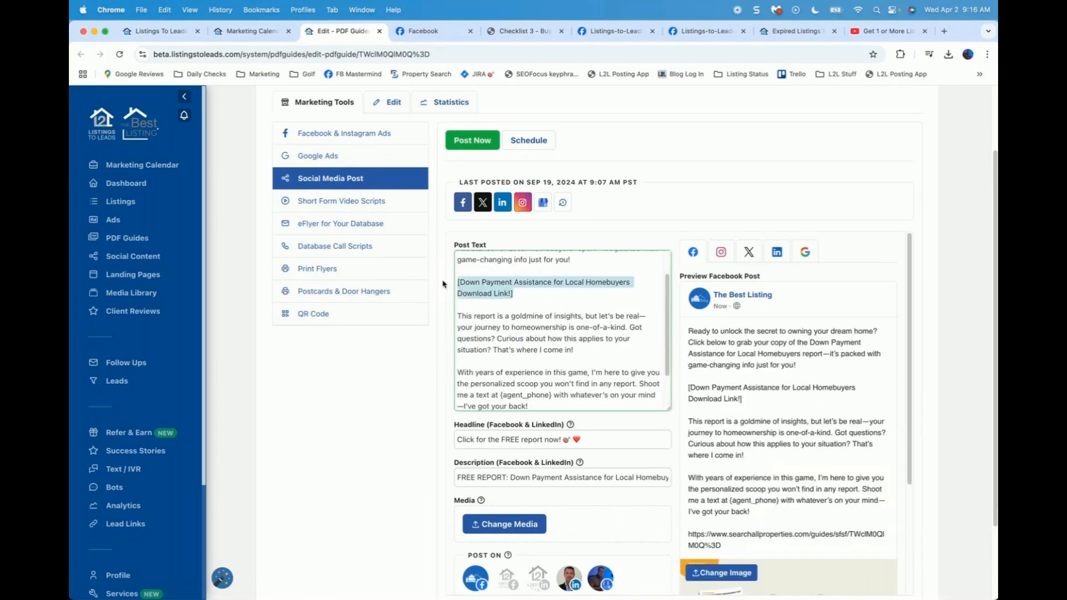
key(BackSpace)
key(BackSpace)
Step: Add a blank line and an emoji after the post's opening question
scroll(570, 257, up, 2)
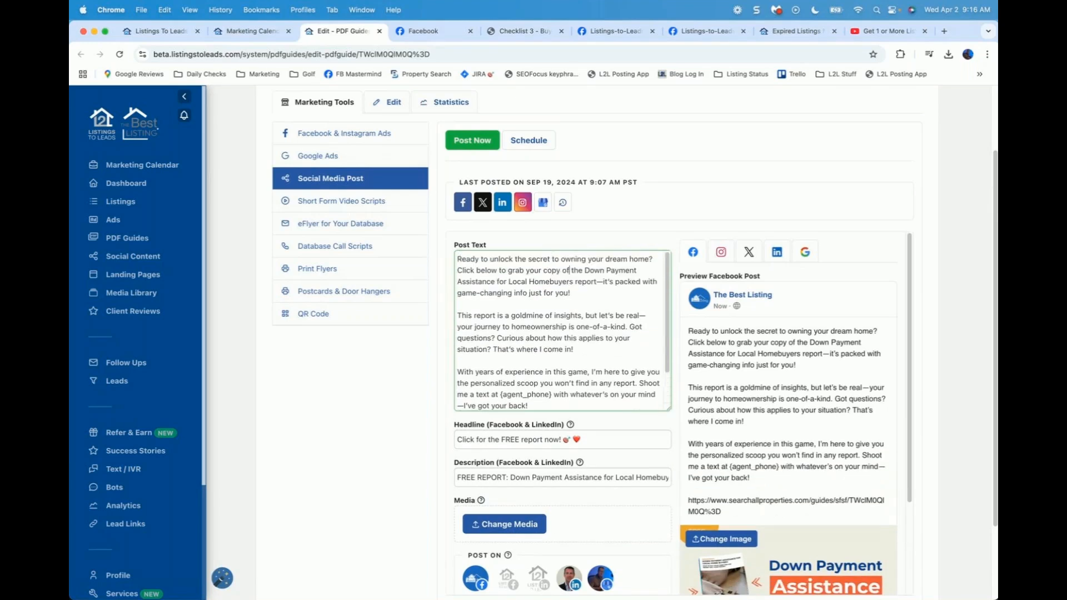
click(654, 258)
key(Return)
key(Return)
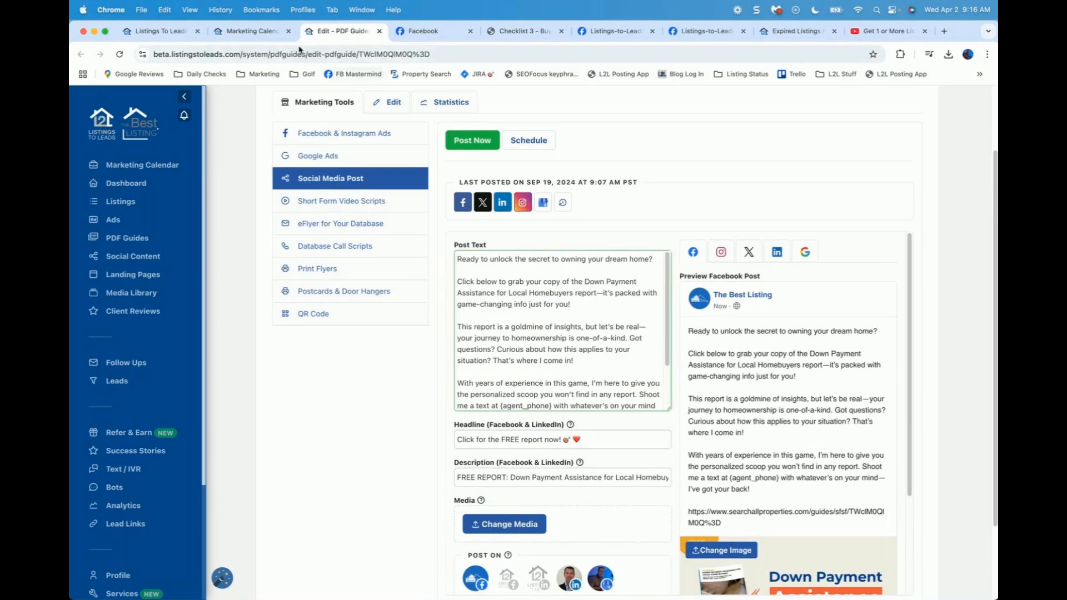
click(161, 11)
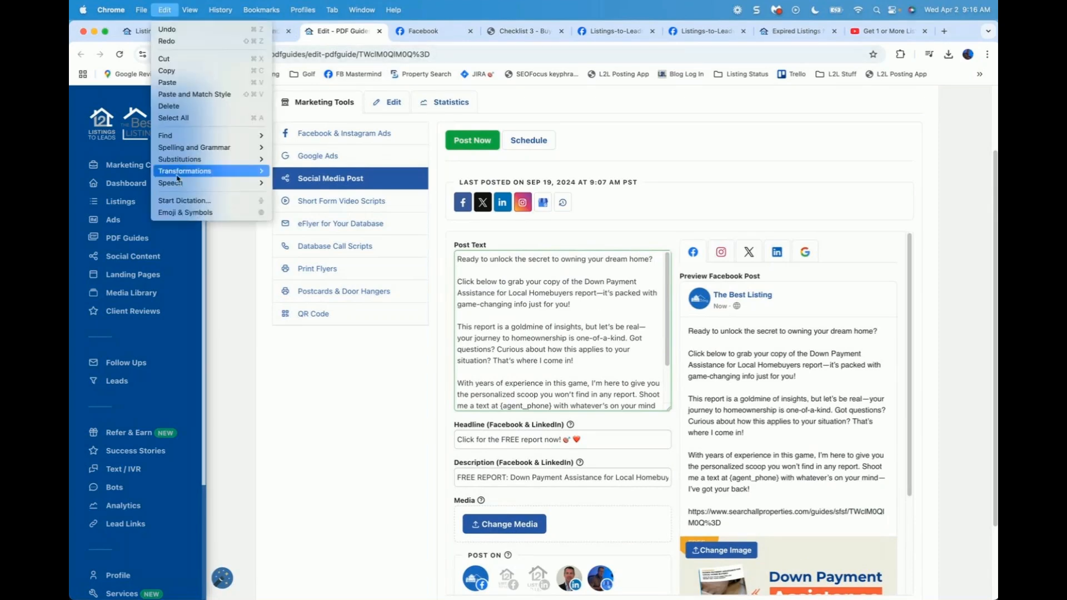
click(179, 213)
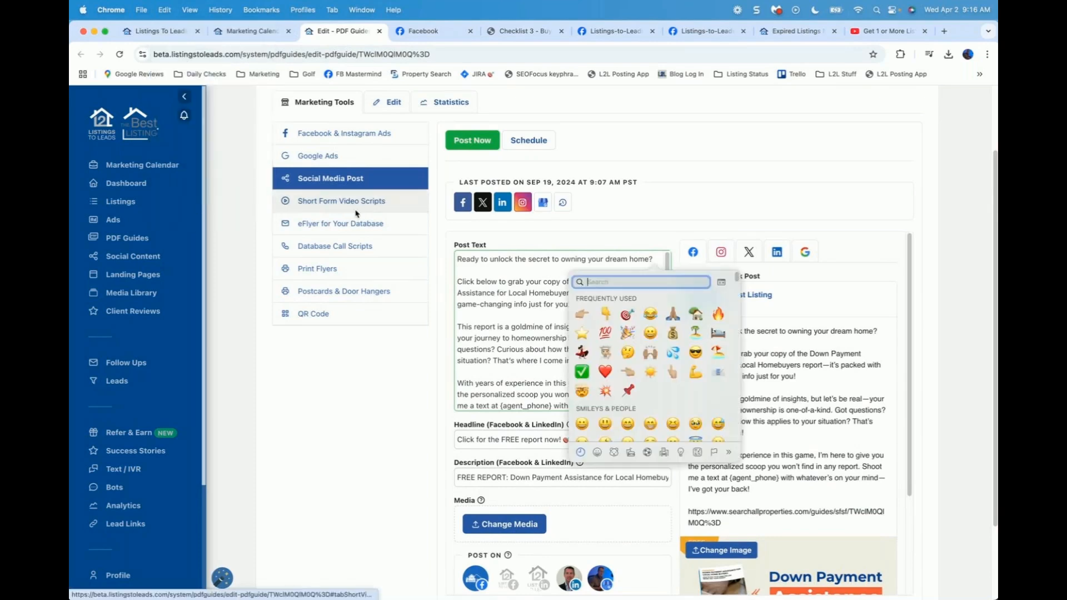
click(626, 315)
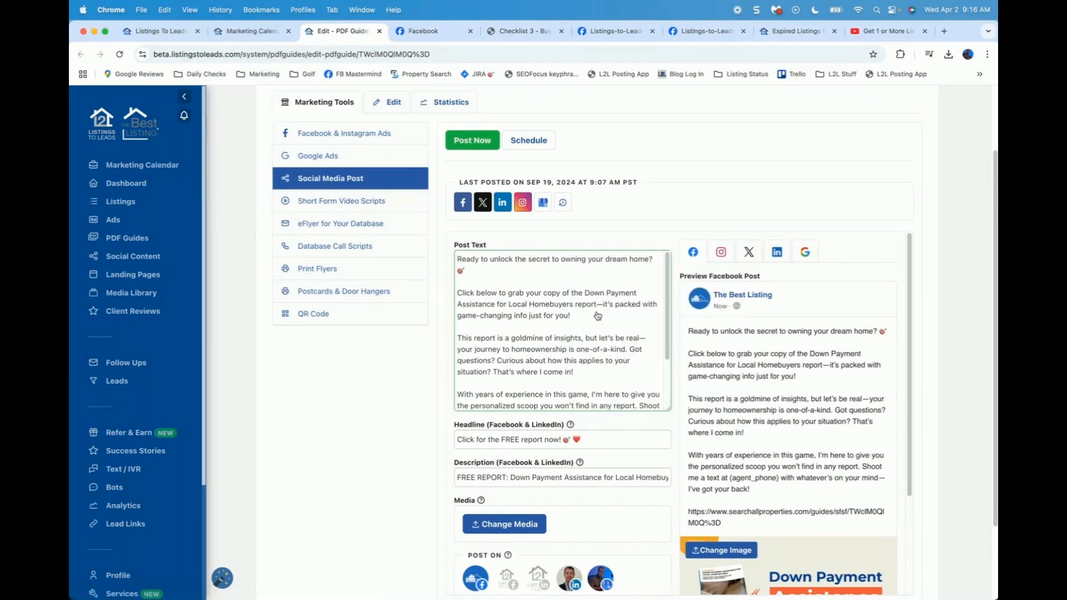
click(589, 316)
Step: Publish the post and check it is scheduled for Apr 2, 2025 around 9:18 AM PST
scroll(947, 321, down, 2)
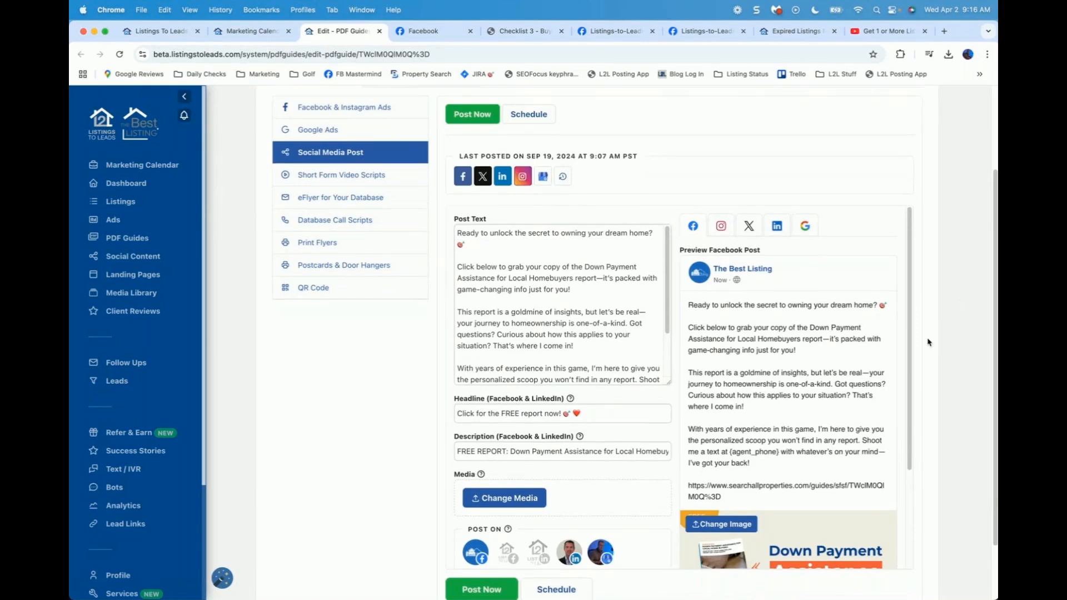
scroll(712, 468, down, 3)
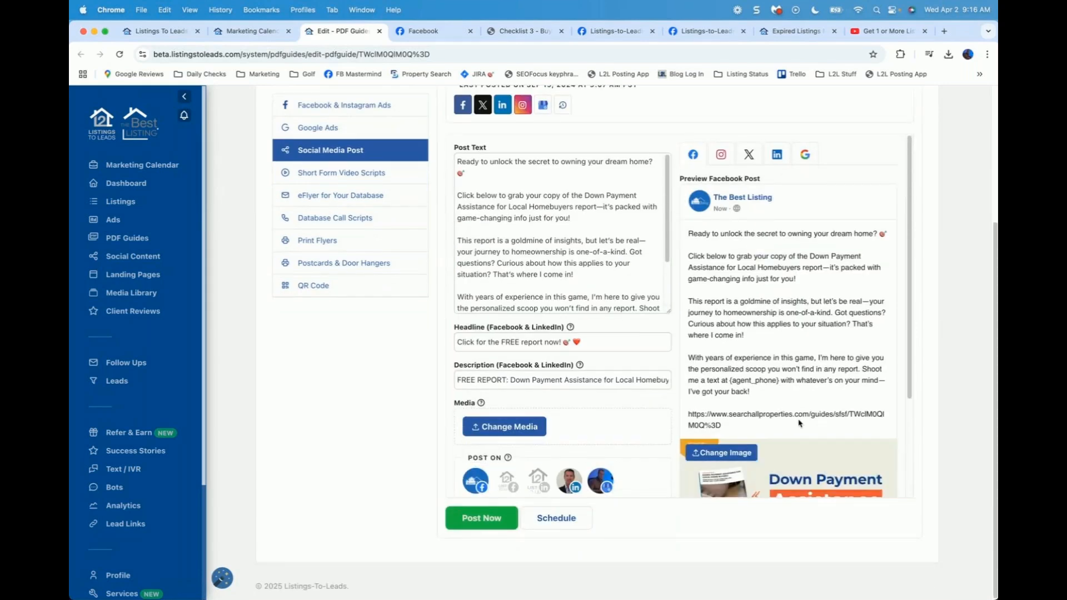
drag(910, 367, 909, 431)
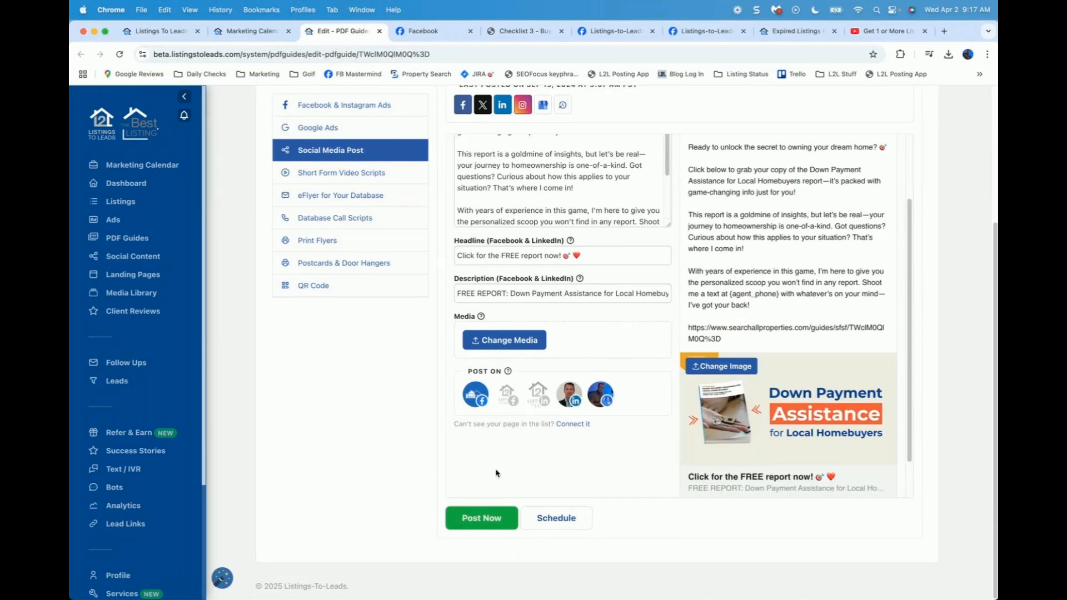
click(482, 519)
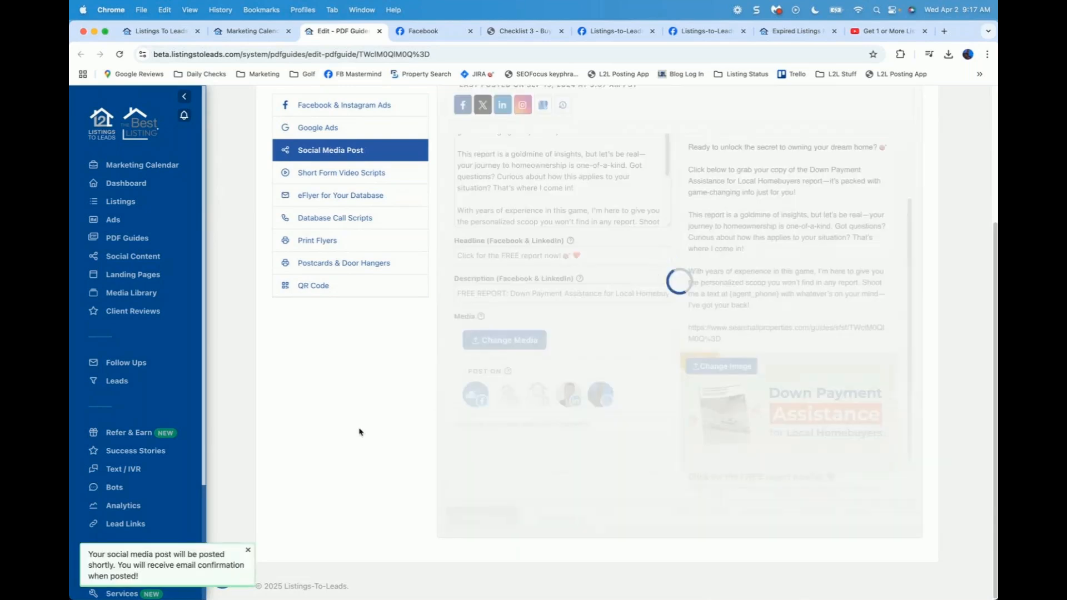
scroll(359, 432, up, 3)
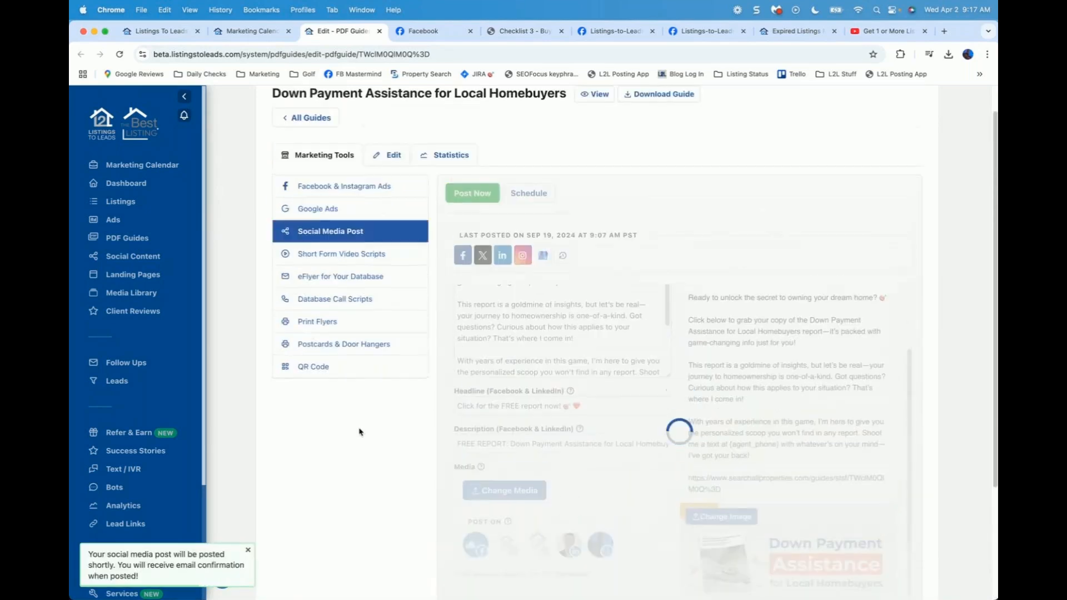
scroll(359, 432, up, 1)
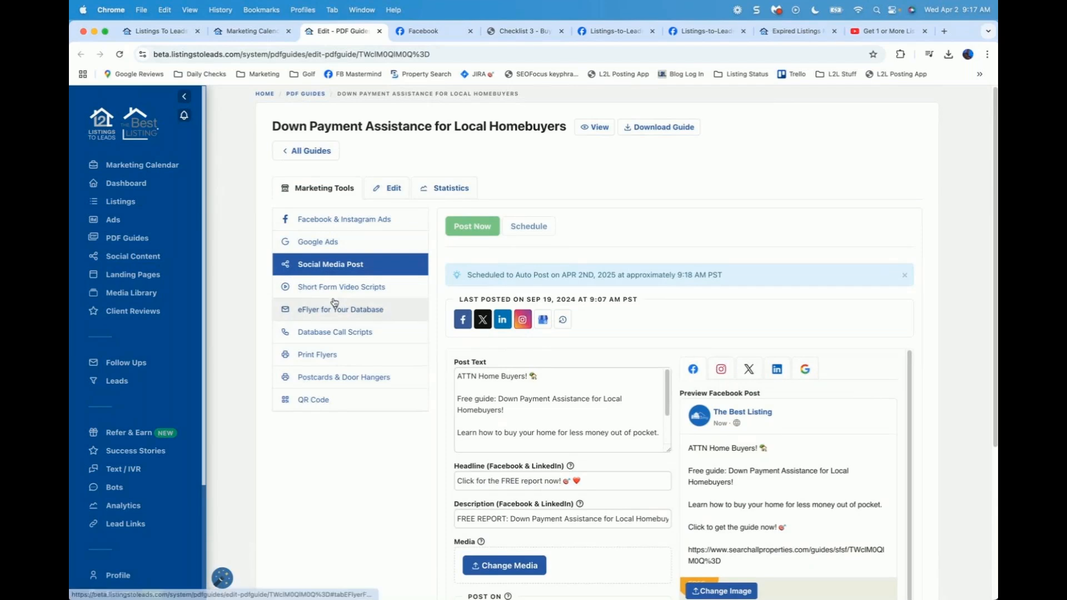
drag(508, 275, 737, 278)
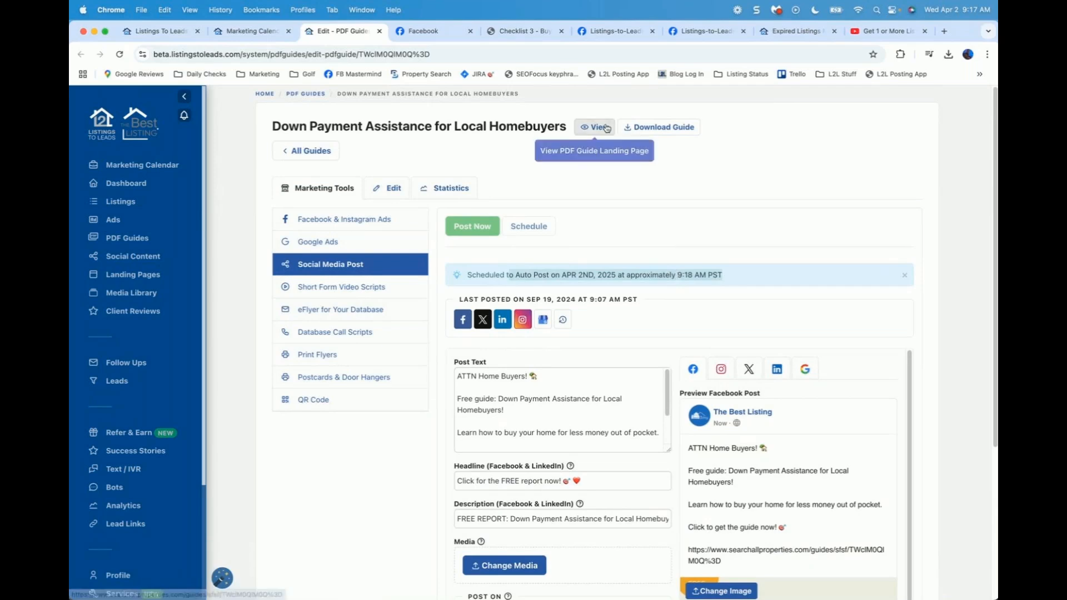
Step: Read through the Short Form Video Scripts and send them to your own email
click(337, 289)
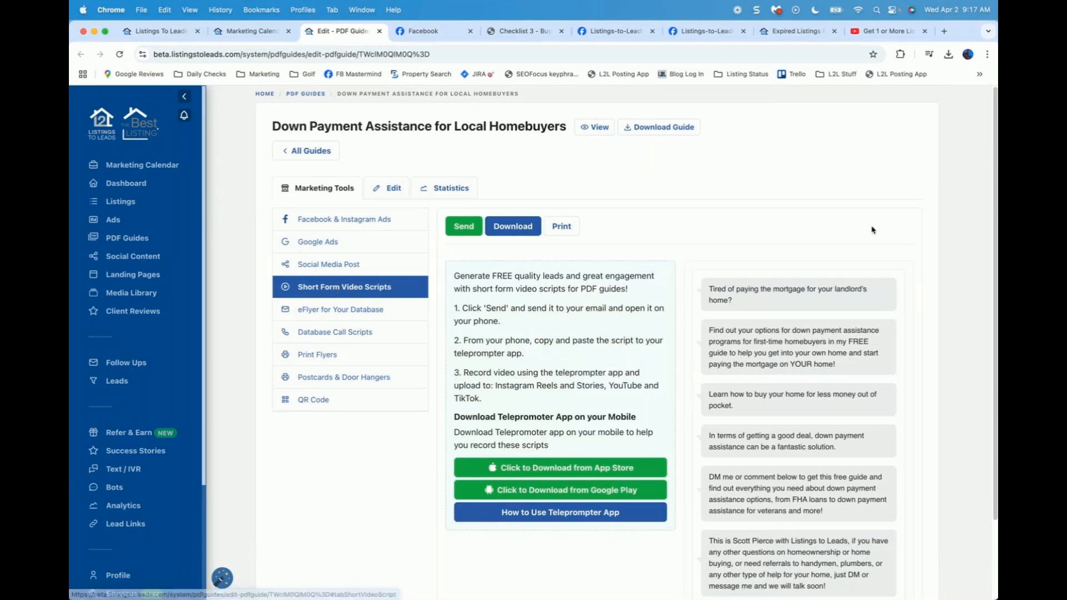
drag(995, 184, 992, 259)
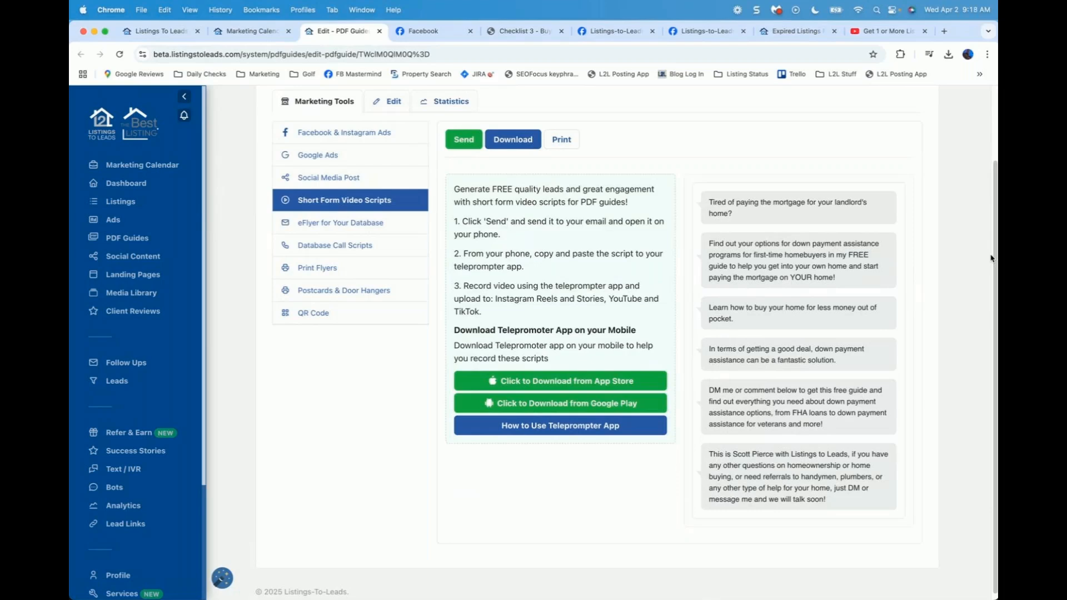
scroll(772, 234, up, 1)
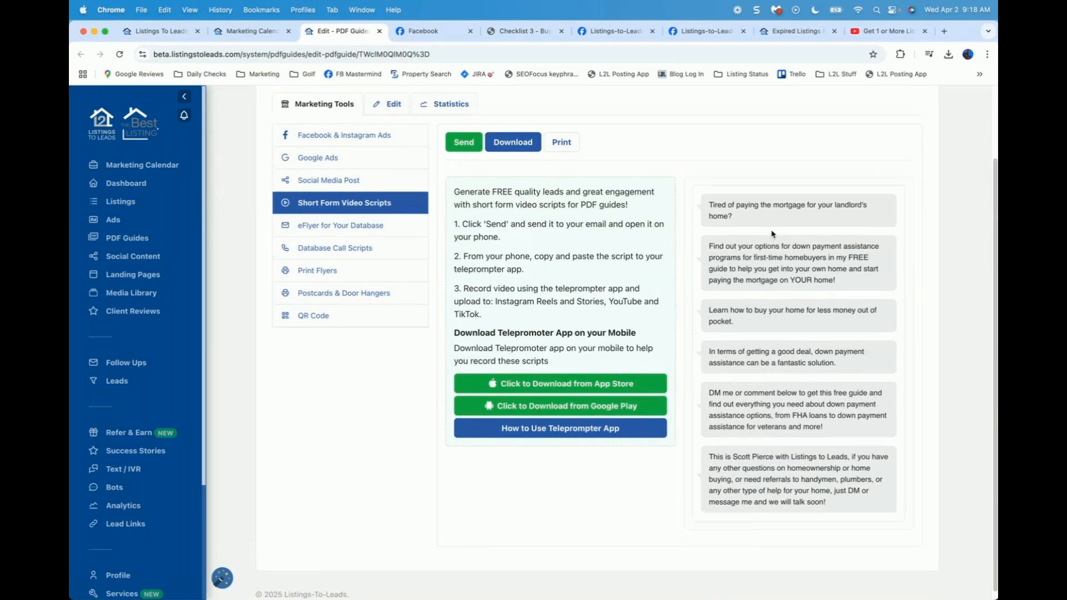
scroll(772, 234, down, 1)
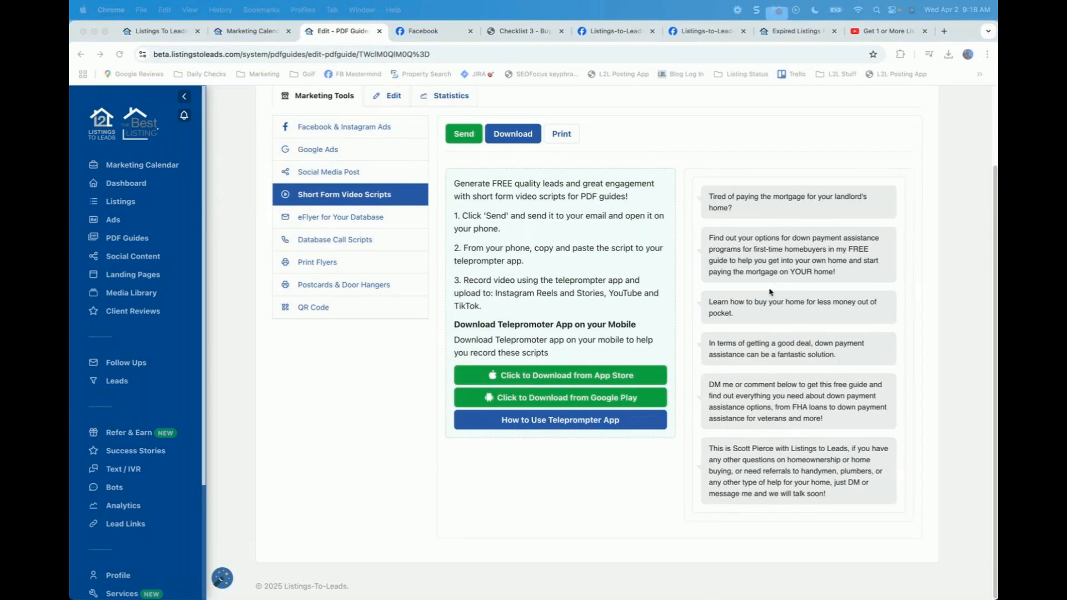
click(466, 138)
click(464, 135)
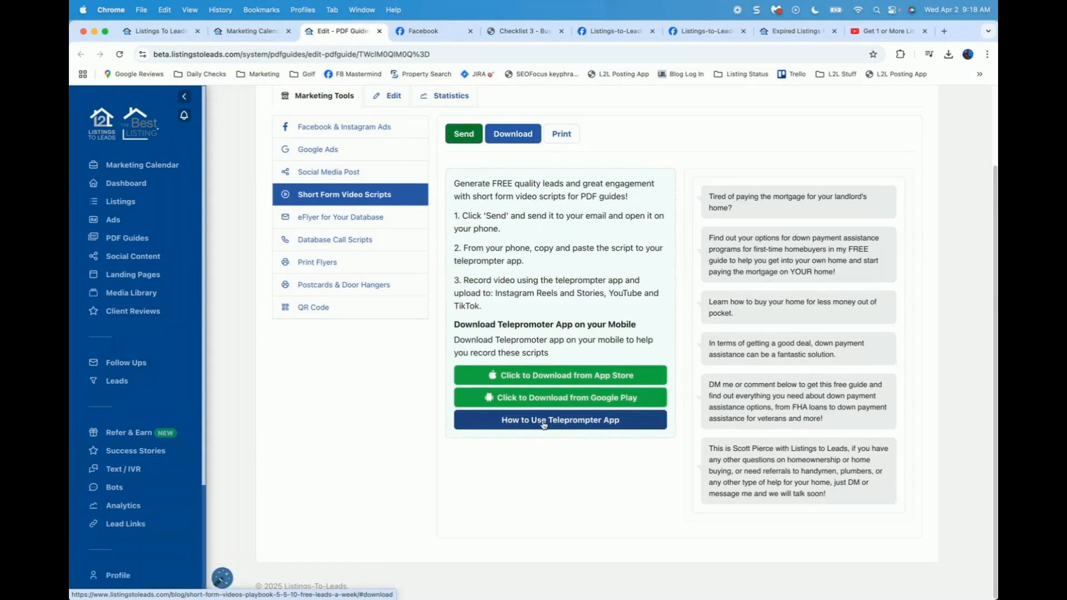
click(577, 421)
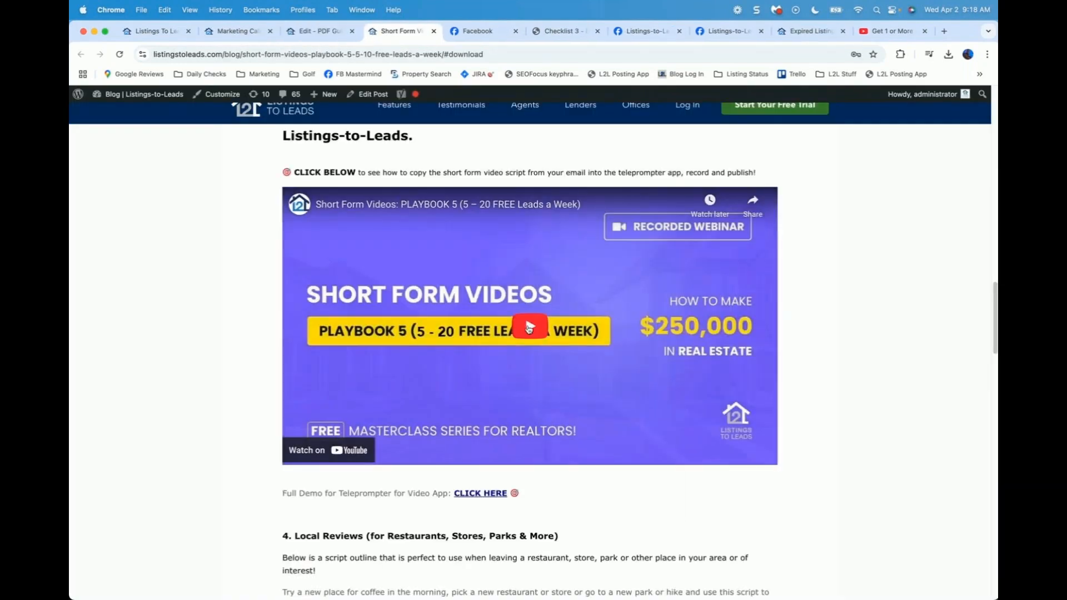
click(529, 329)
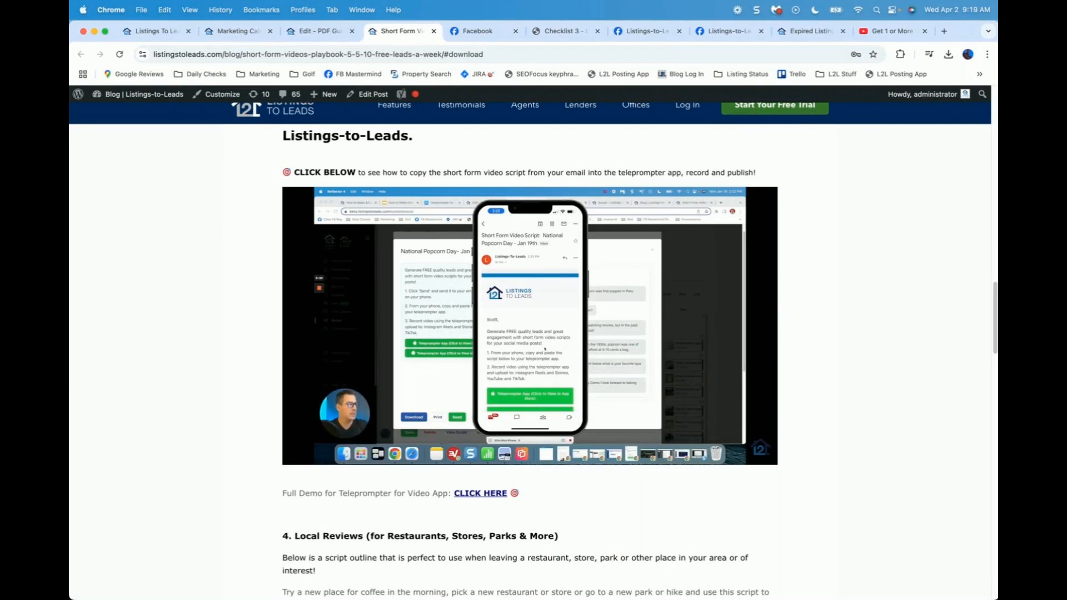
click(434, 31)
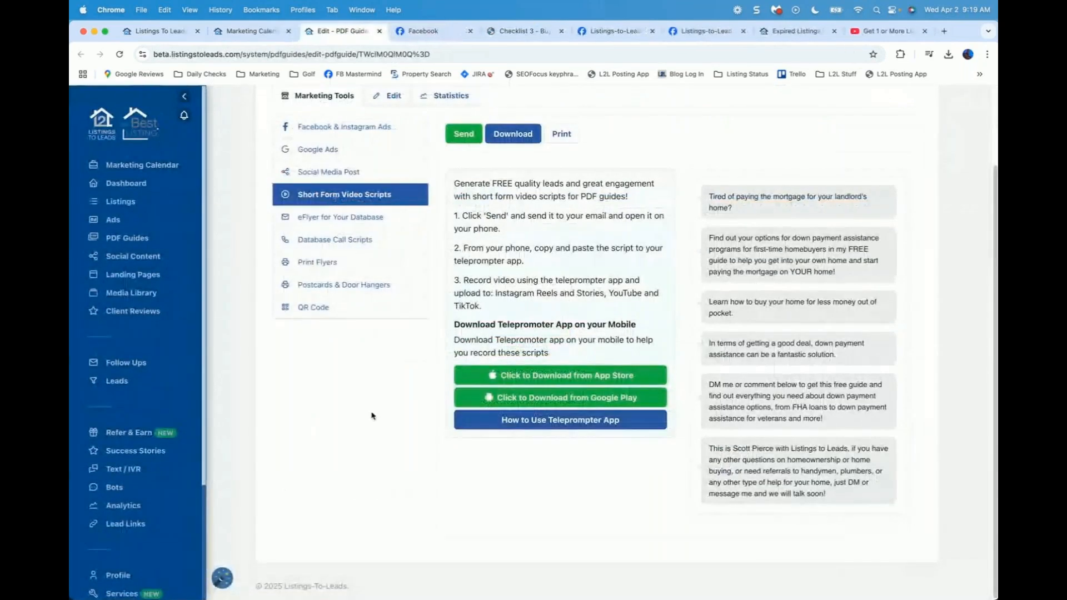
Step: Review the eFlyer for Your Database email preview and copy its code
scroll(372, 416, up, 1)
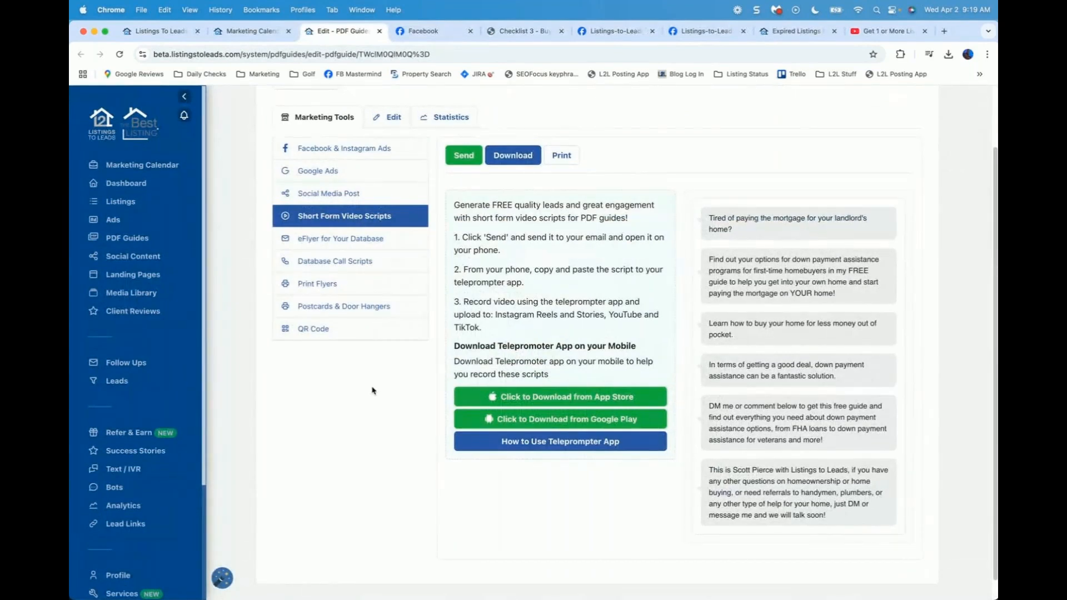
click(340, 238)
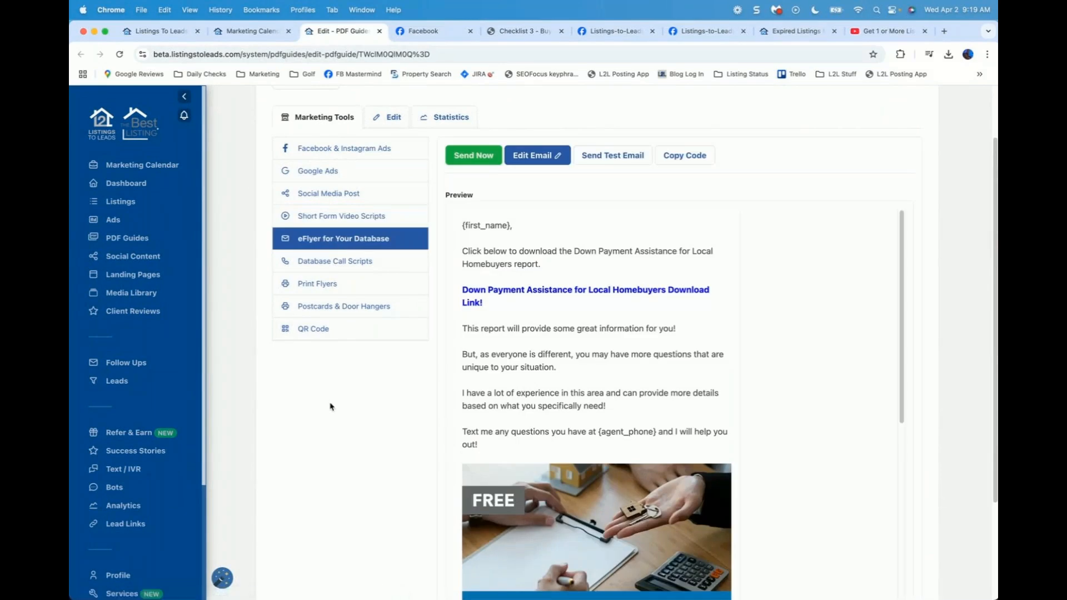
scroll(330, 406, down, 1)
scroll(330, 407, down, 1)
scroll(330, 407, down, 1)
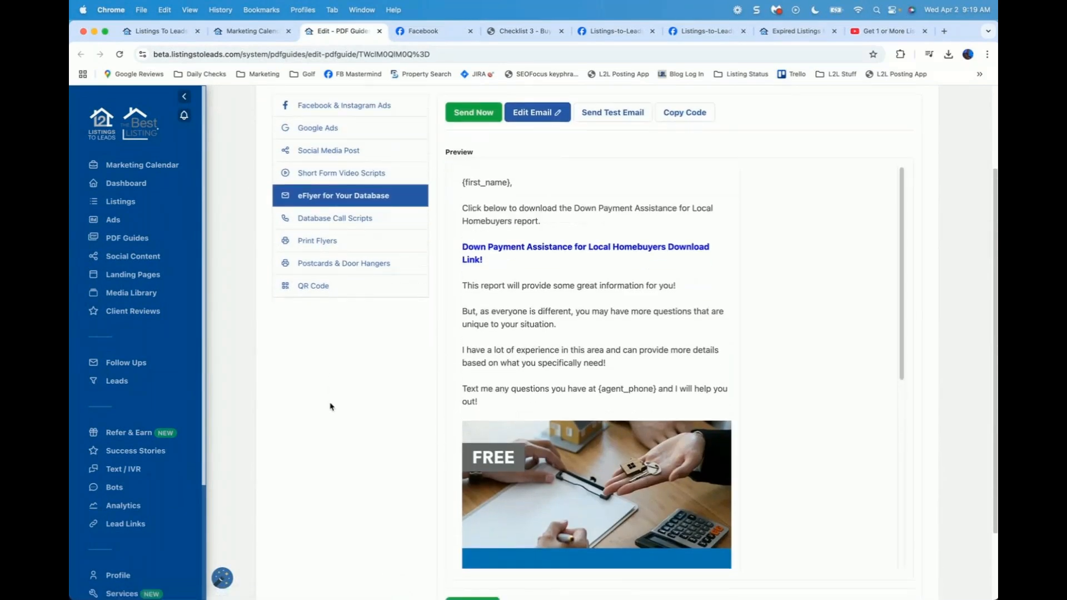
scroll(330, 407, up, 1)
scroll(330, 407, up, 1)
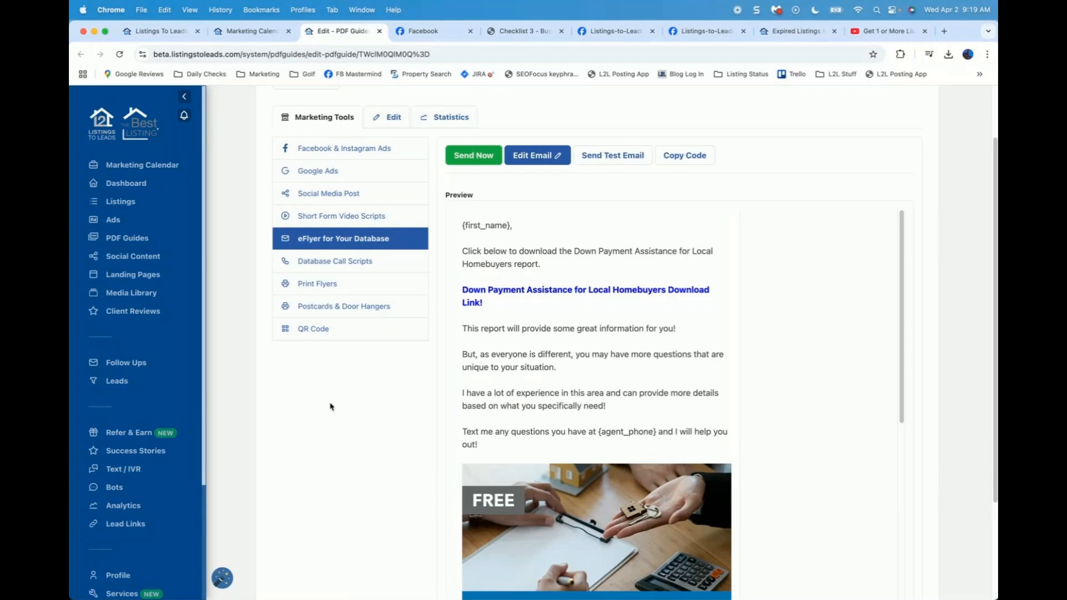
click(686, 158)
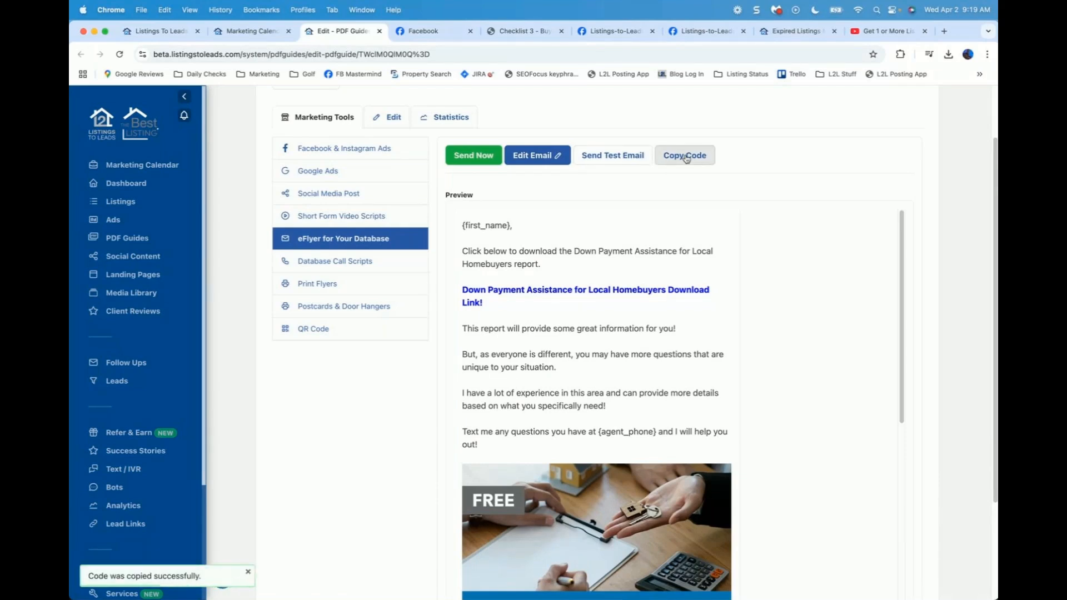
Step: Send a test copy of the eFlyer email, then bring up the email editor
click(600, 159)
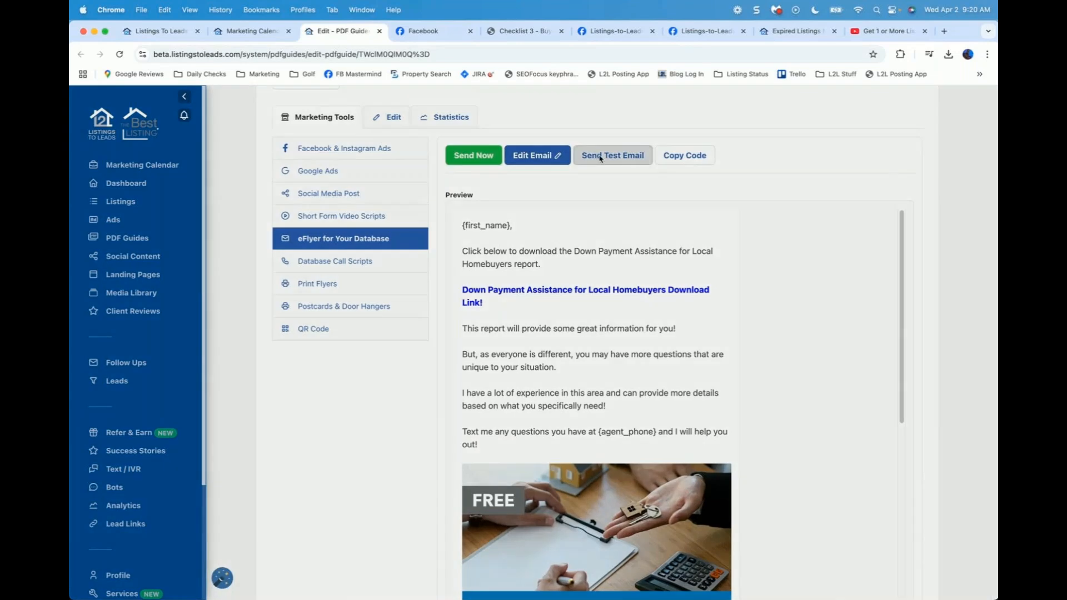
click(413, 395)
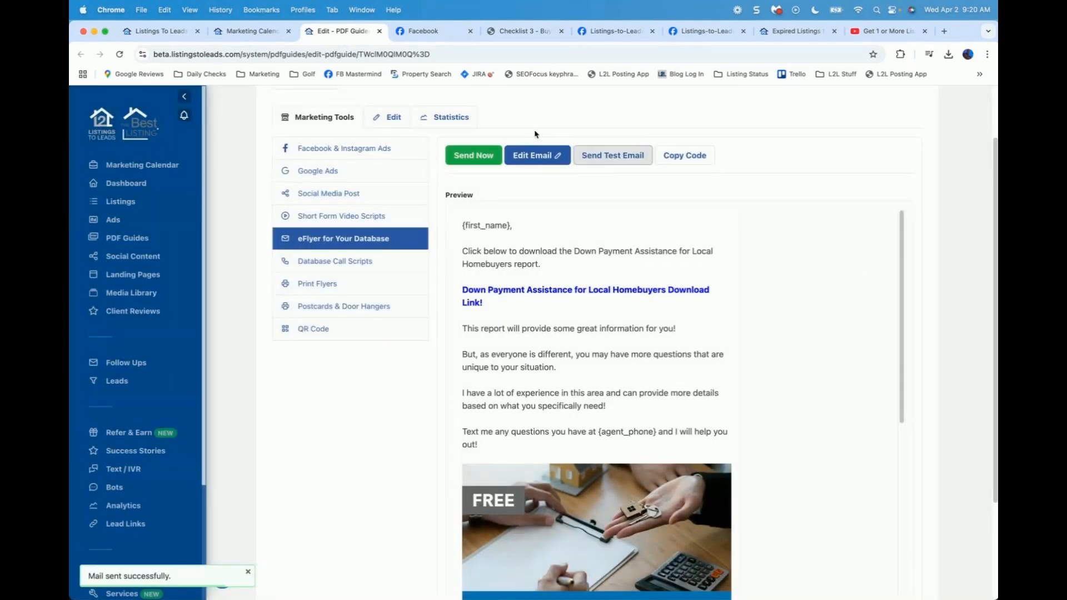
click(526, 157)
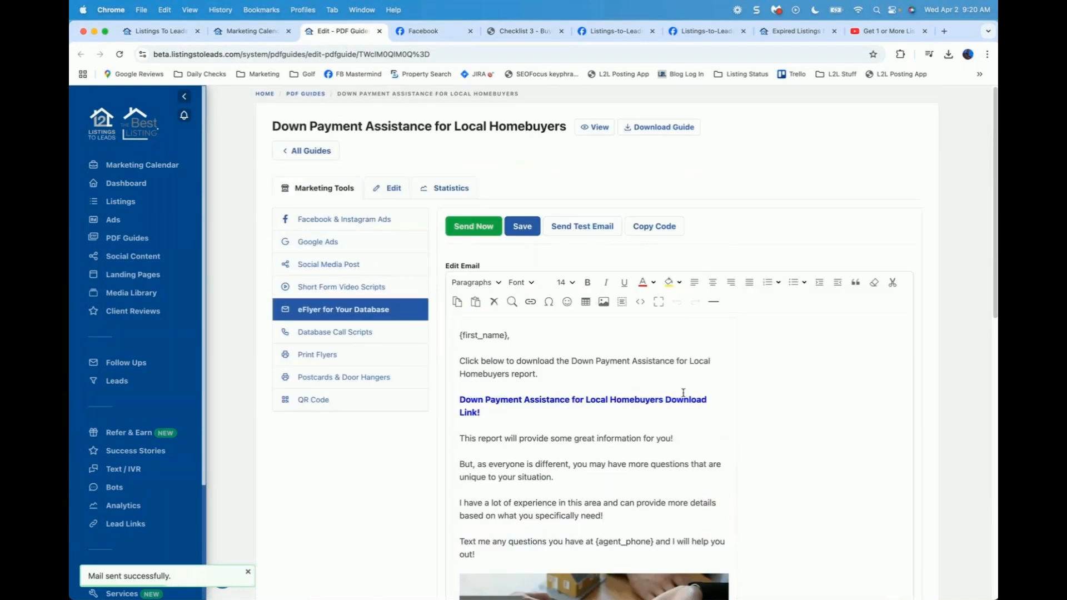
scroll(788, 399, down, 10)
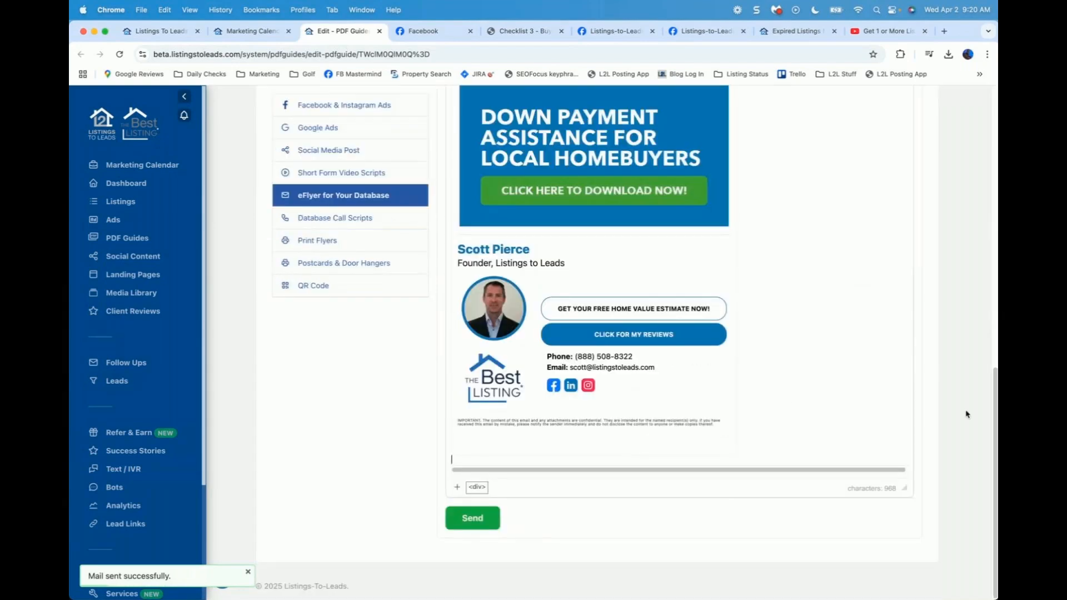
drag(994, 406, 996, 149)
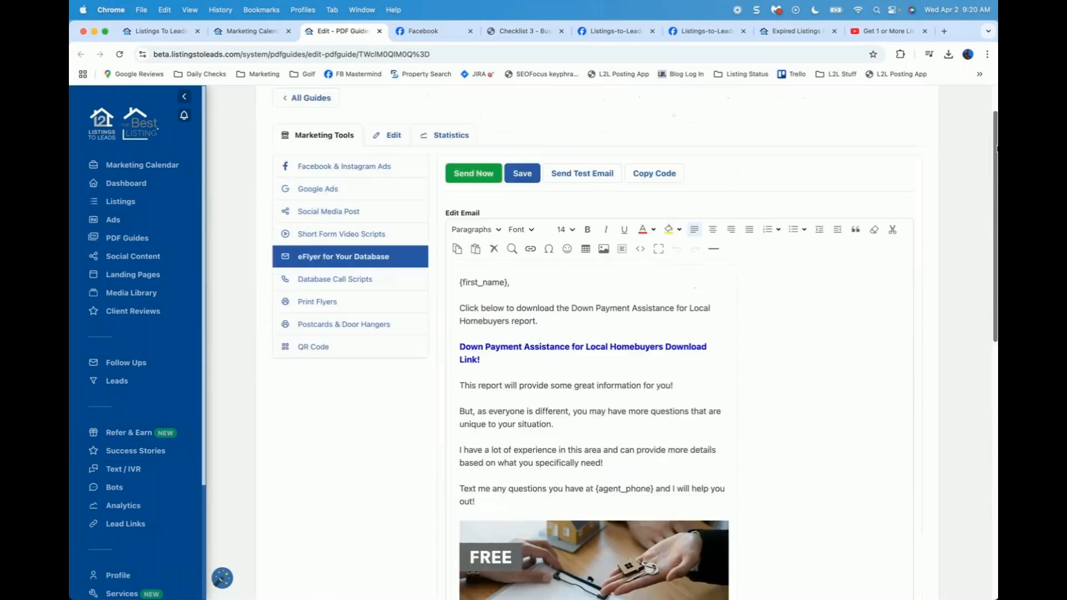
Step: Send the eFlyer blast from your sender address to the Buyer Leads list (224 contacts)
click(481, 175)
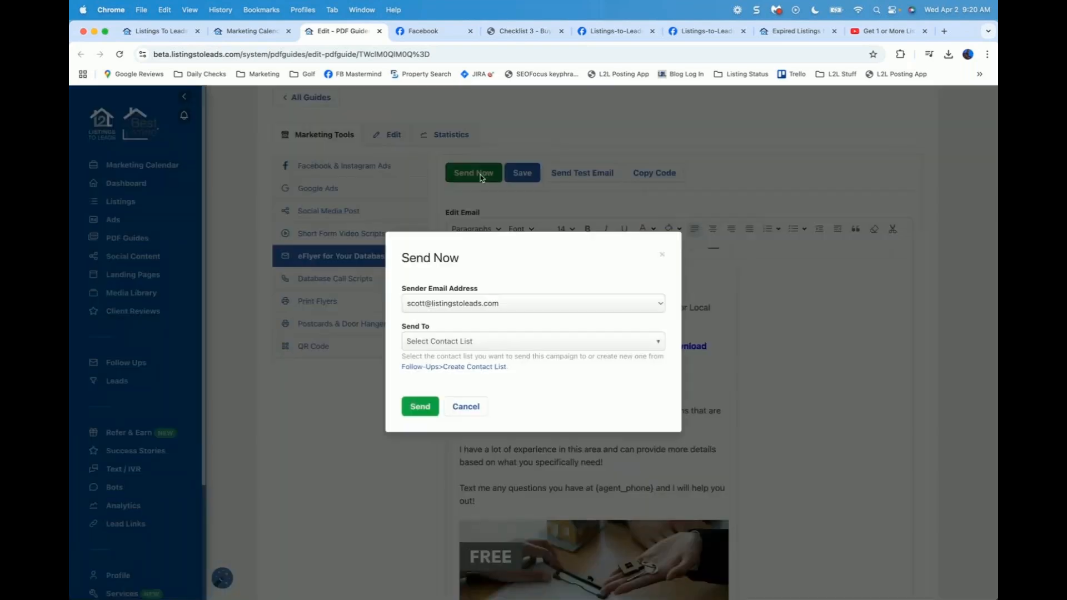
click(455, 316)
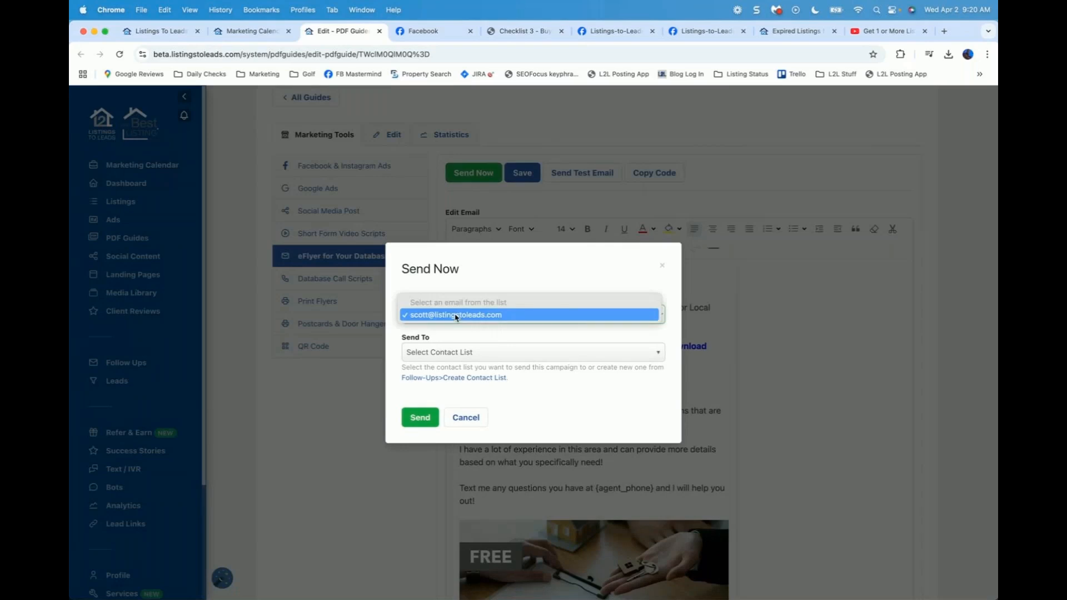
click(456, 316)
click(446, 360)
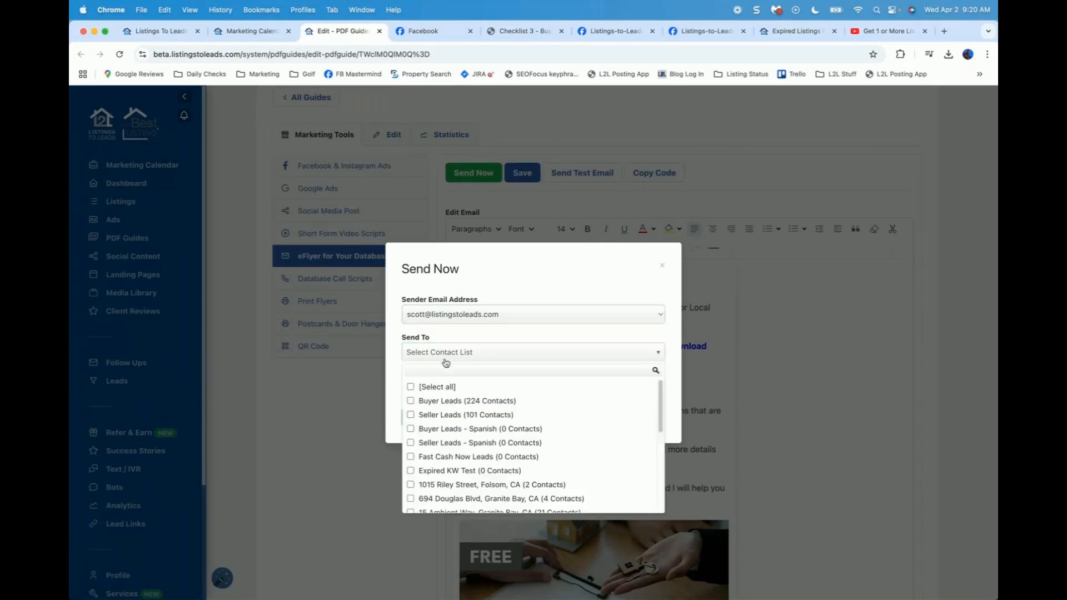
click(411, 402)
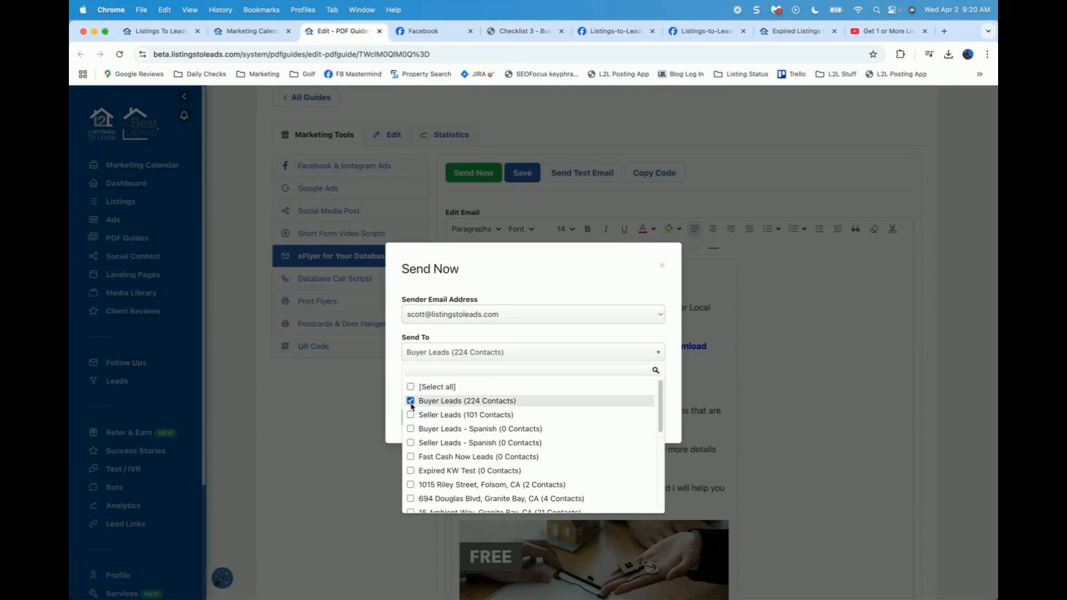
click(392, 359)
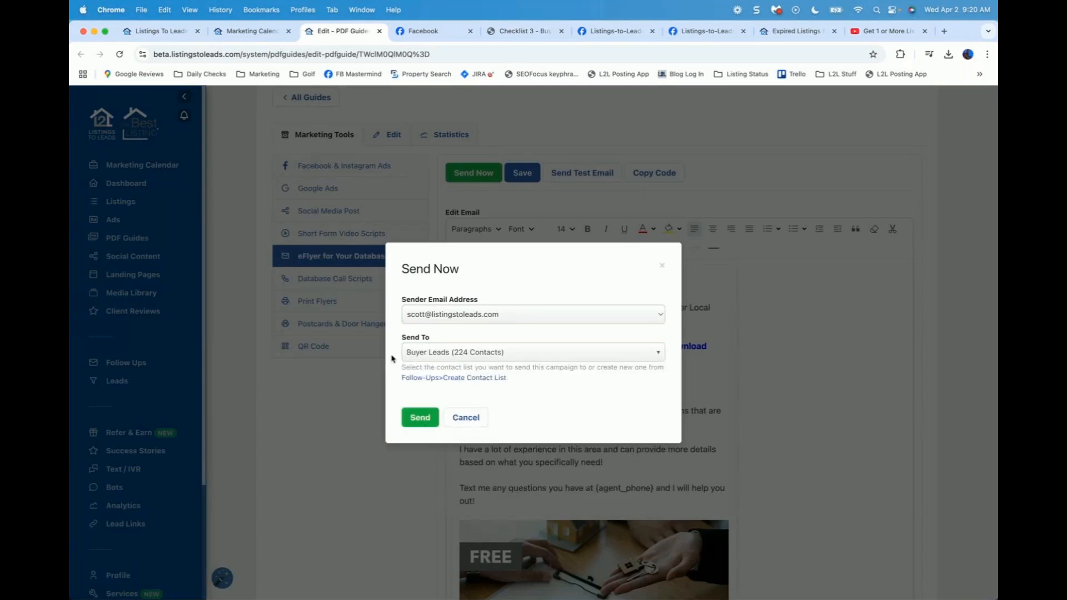
click(416, 419)
click(415, 420)
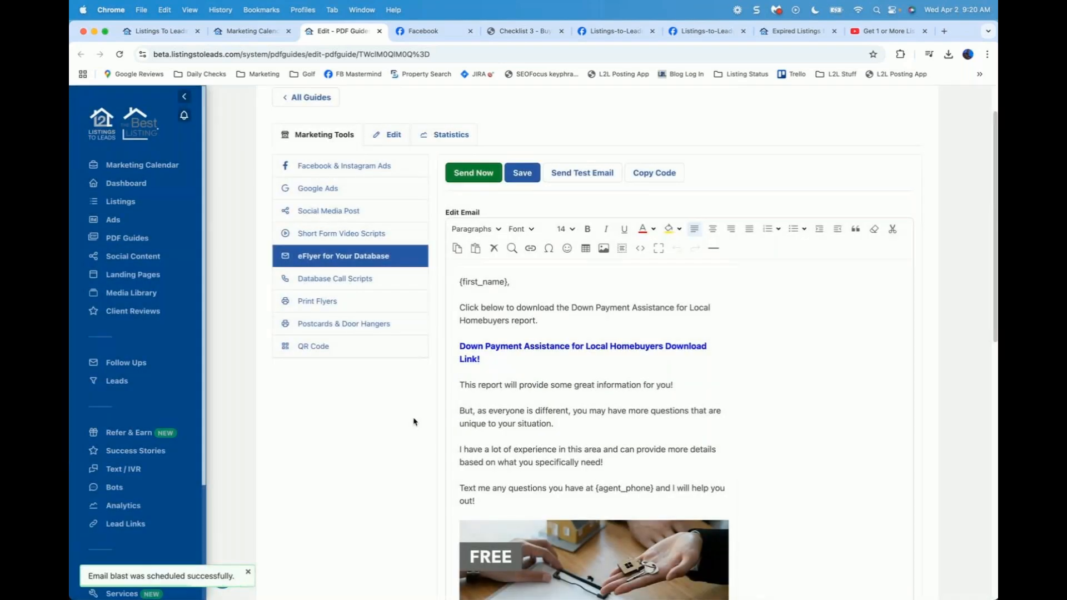
click(338, 279)
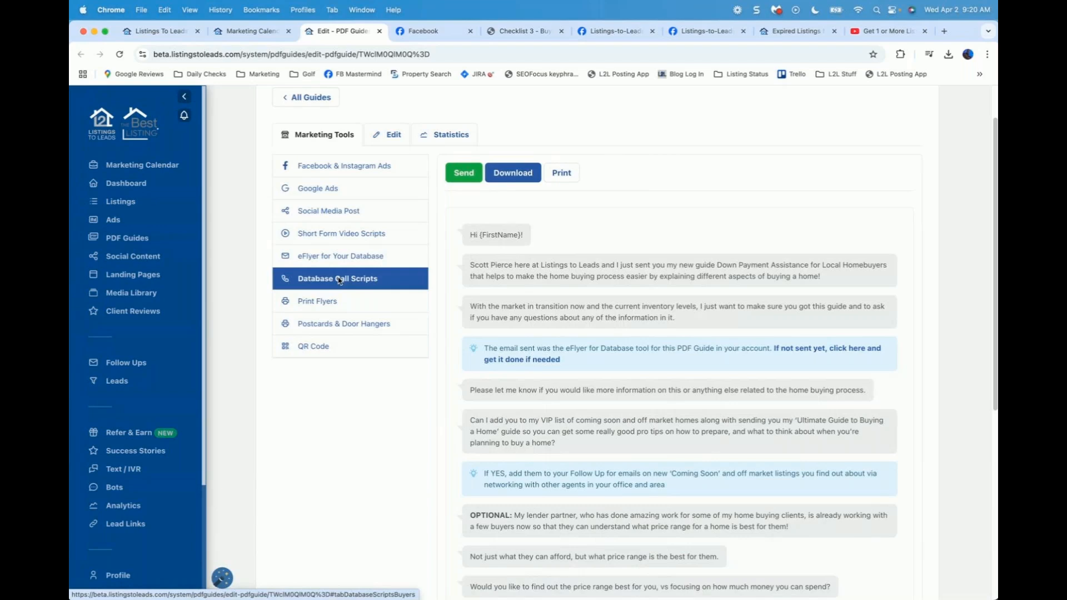
Step: Scroll through the buyer phone script and the Seller Leads Scripts A and B
scroll(650, 283, down, 2)
scroll(650, 283, down, 1)
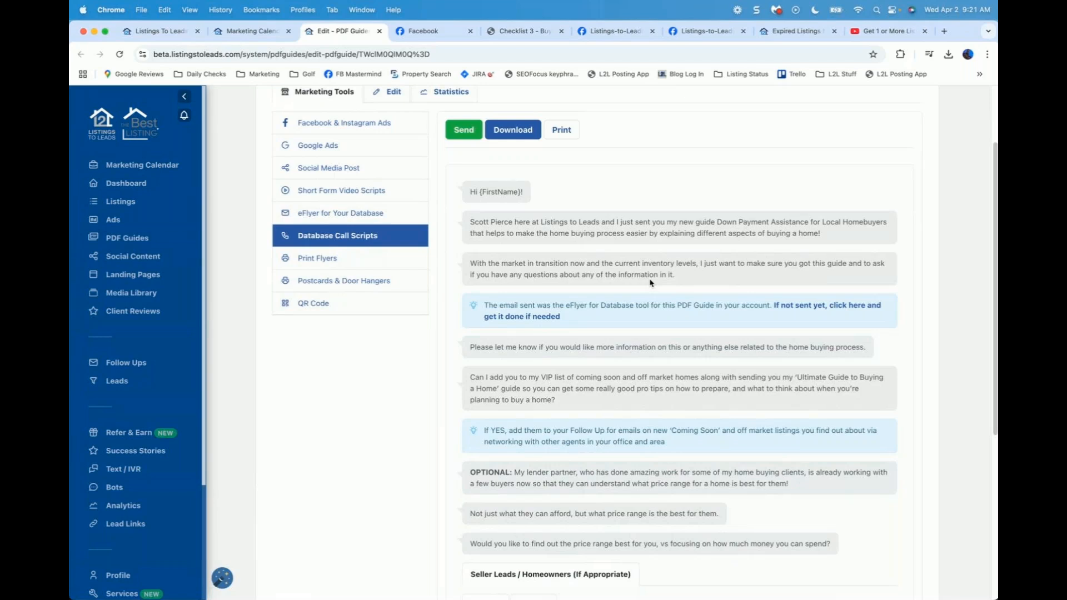
scroll(556, 333, down, 3)
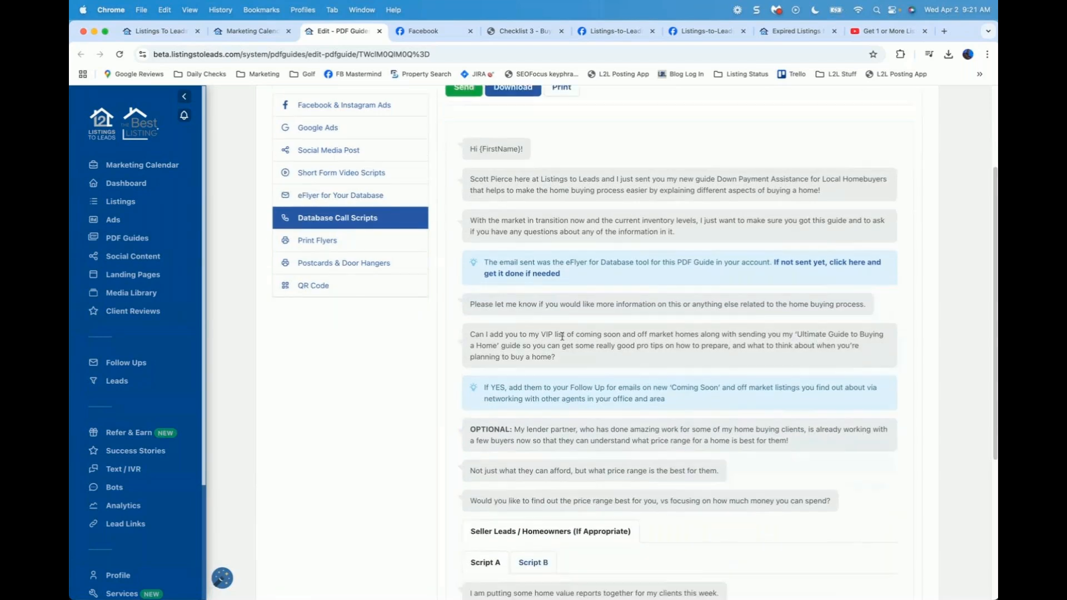
scroll(528, 367, down, 2)
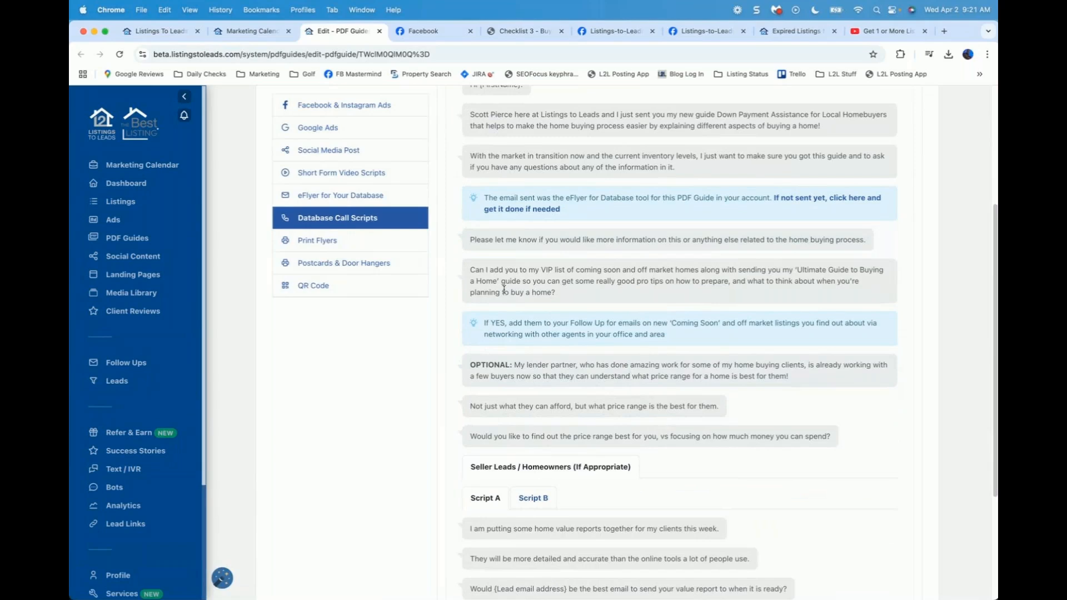
scroll(504, 289, up, 2)
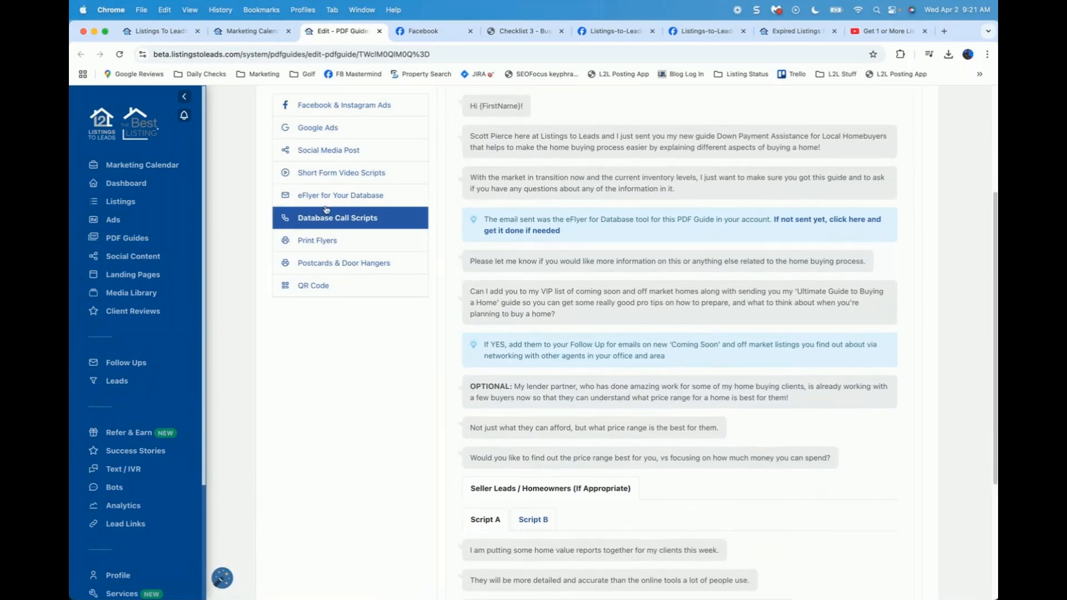
Step: Return to eFlyer for Your Database and scroll through the download email preview
click(335, 196)
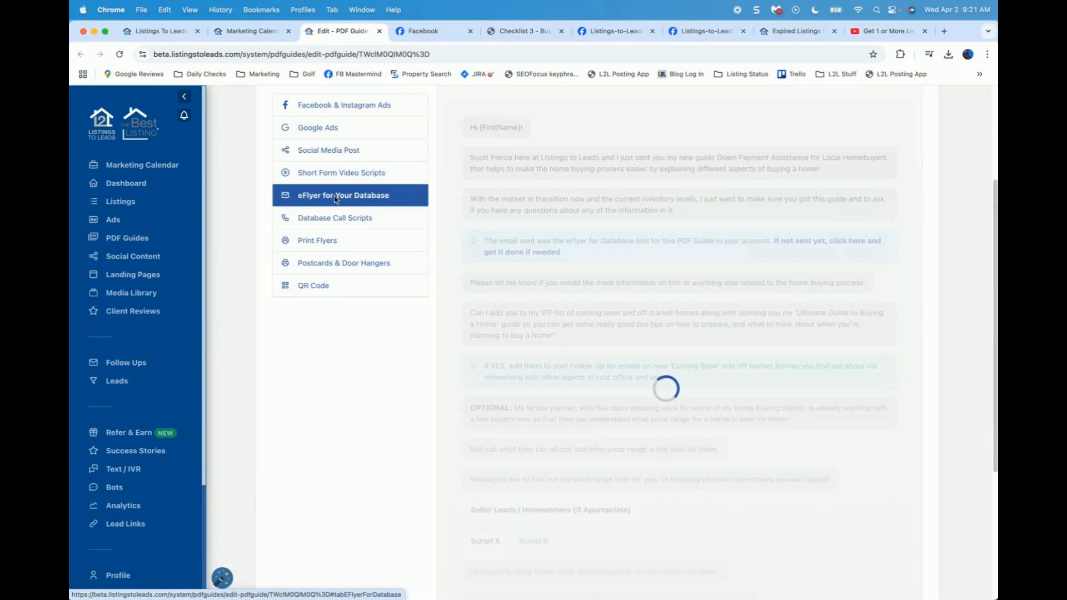
scroll(243, 218, up, 1)
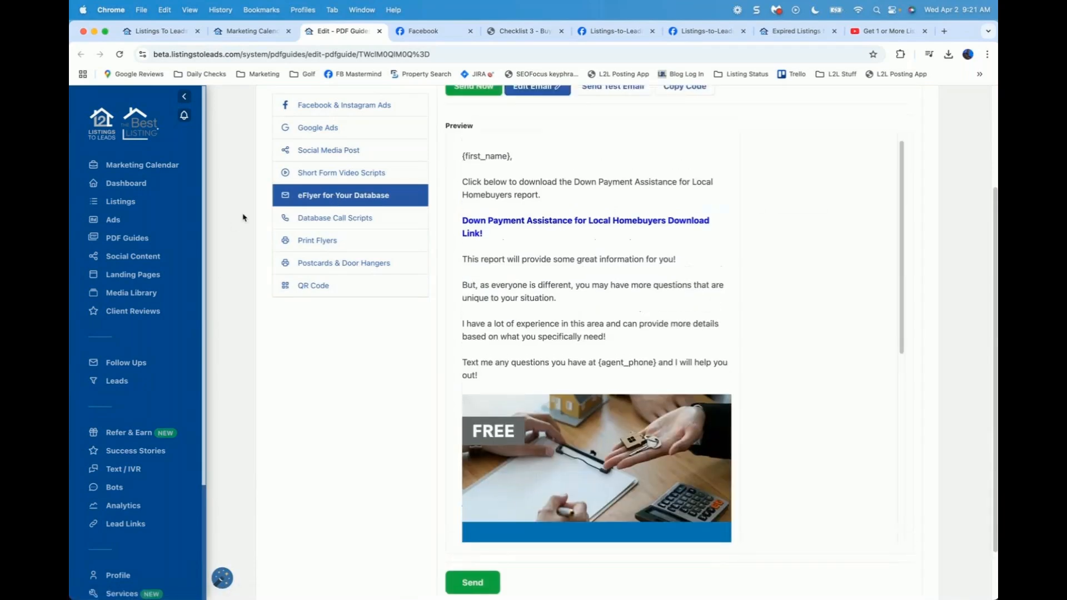
scroll(243, 217, down, 1)
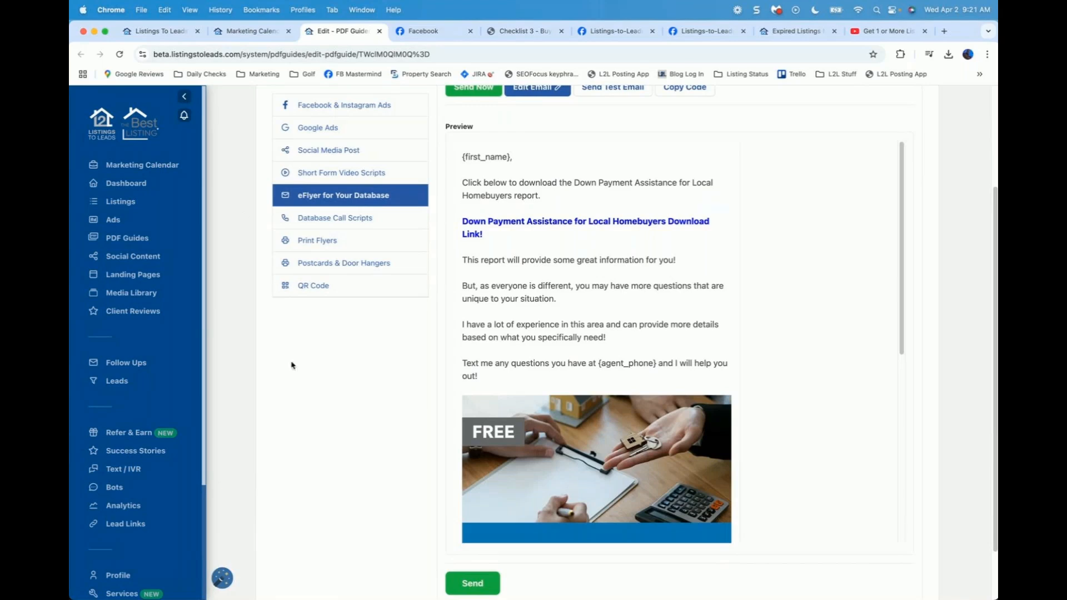
scroll(352, 362, up, 3)
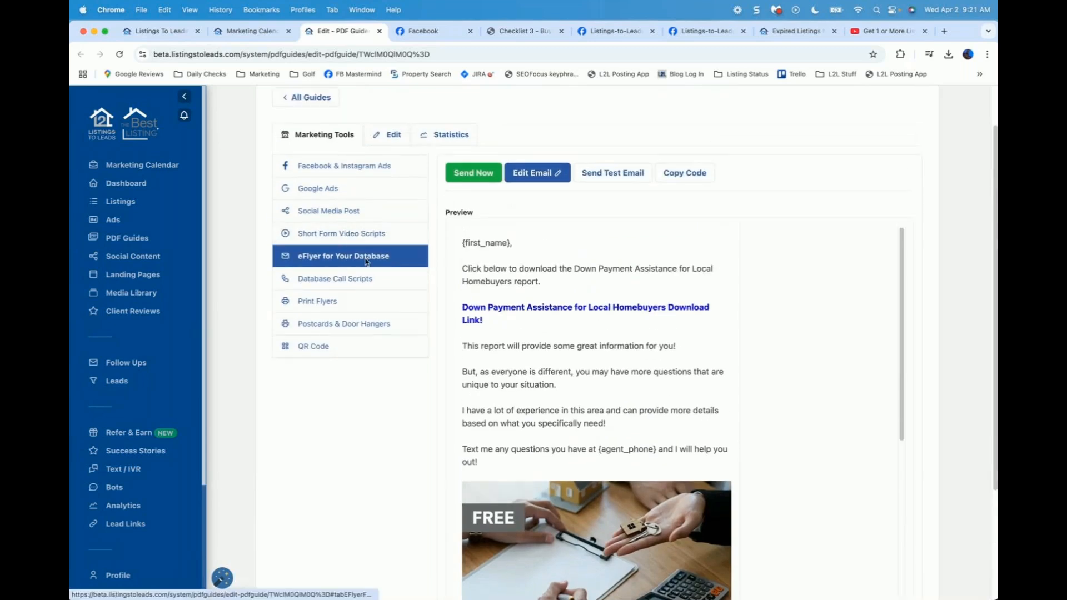
Step: Scroll the Database Call Scripts down through Seller Script A, then switch to Print Flyers
click(344, 282)
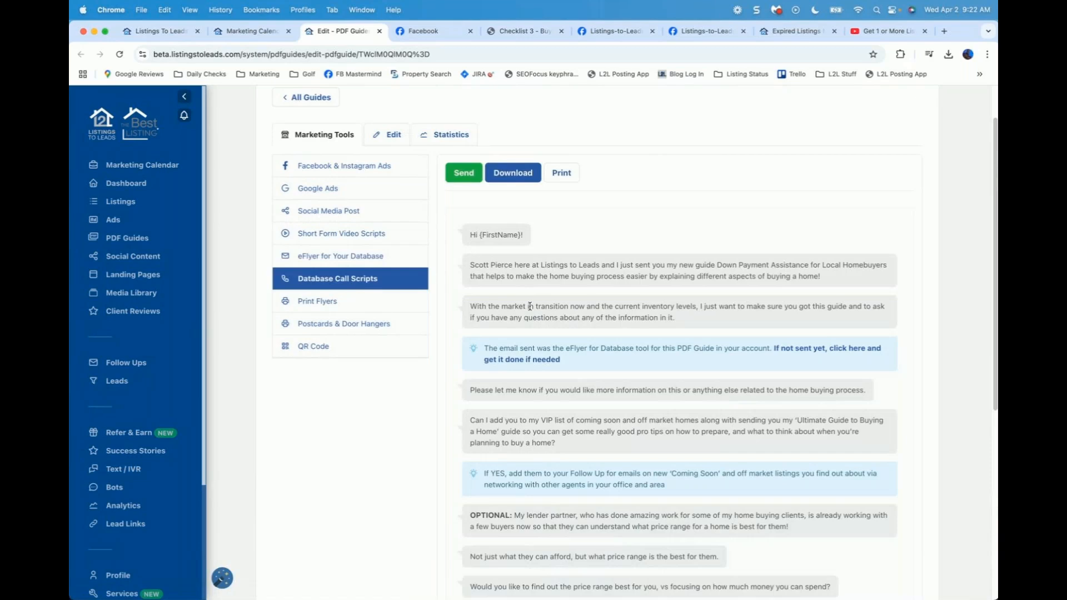
scroll(333, 453, down, 1)
scroll(333, 454, down, 2)
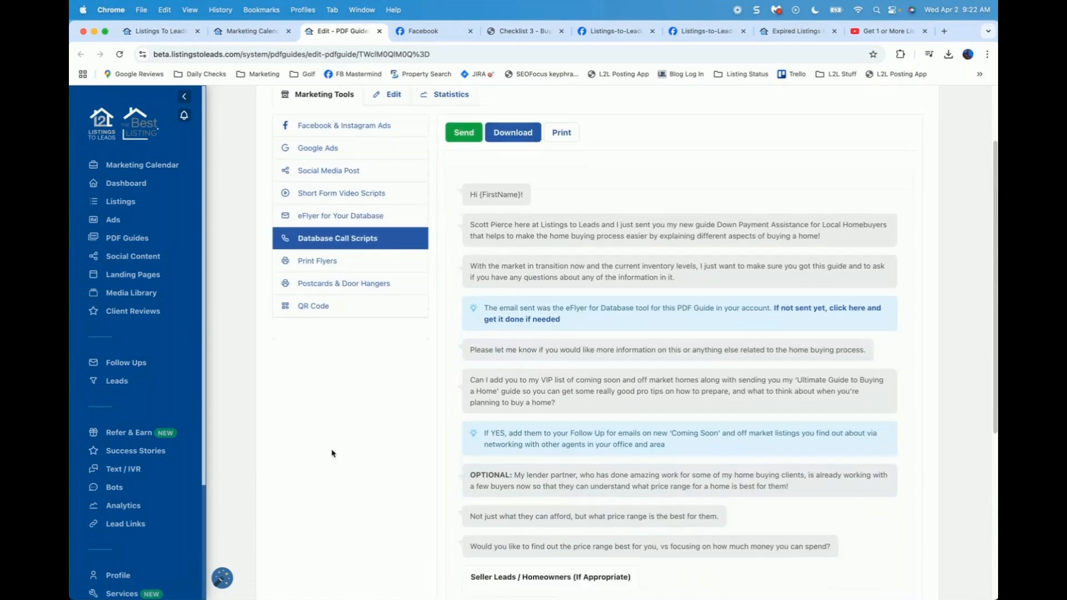
scroll(332, 454, down, 5)
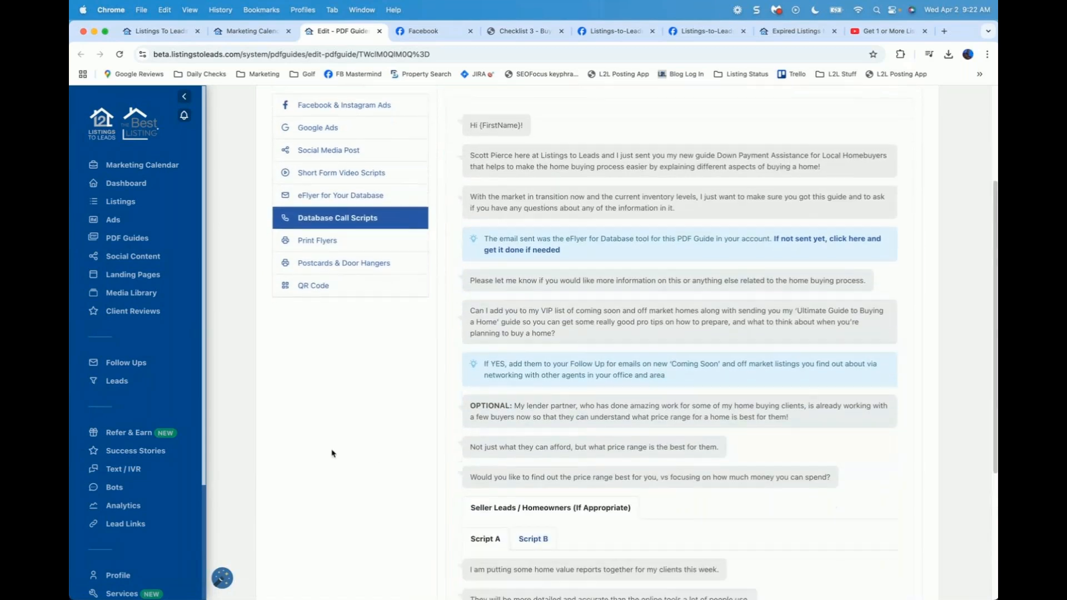
scroll(333, 444, up, 4)
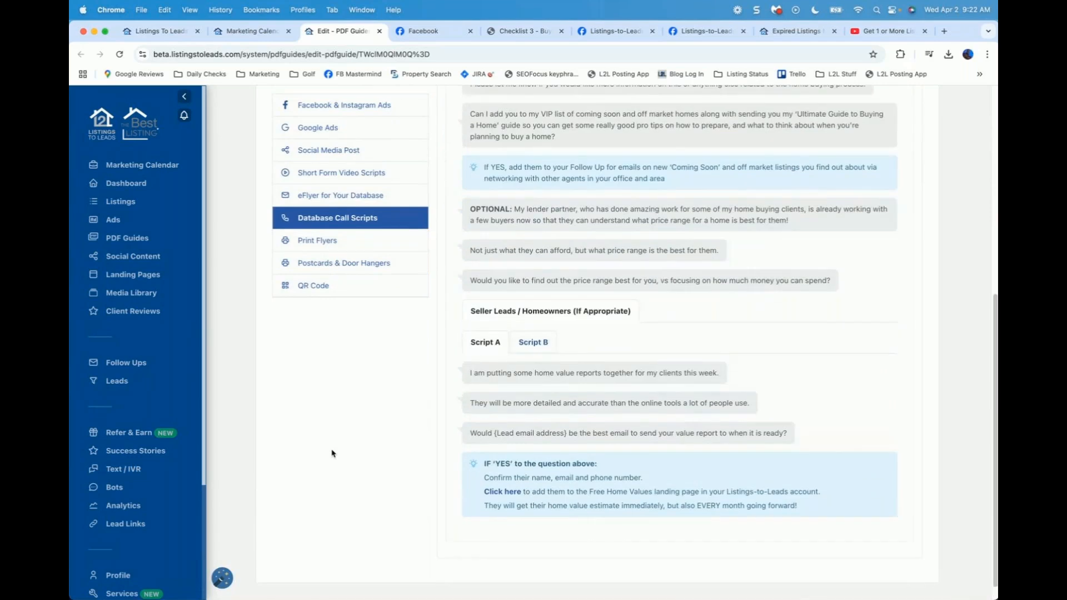
scroll(324, 294, up, 1)
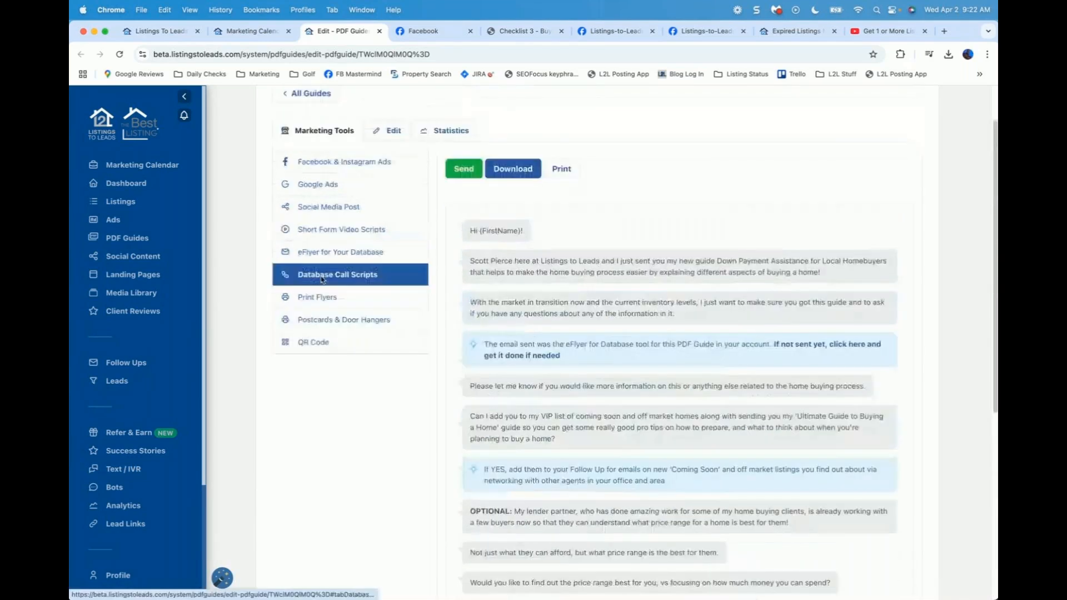
click(318, 298)
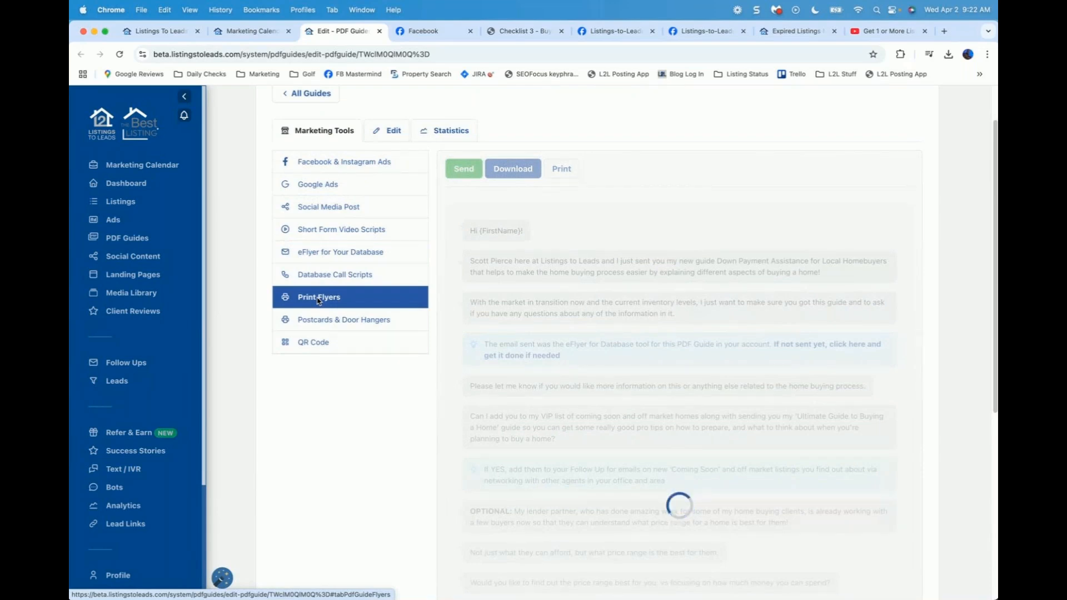
Step: Download the first of the six print flyers in PDF format (flyer-3, 1,311 KB)
scroll(326, 410, down, 1)
scroll(326, 409, down, 3)
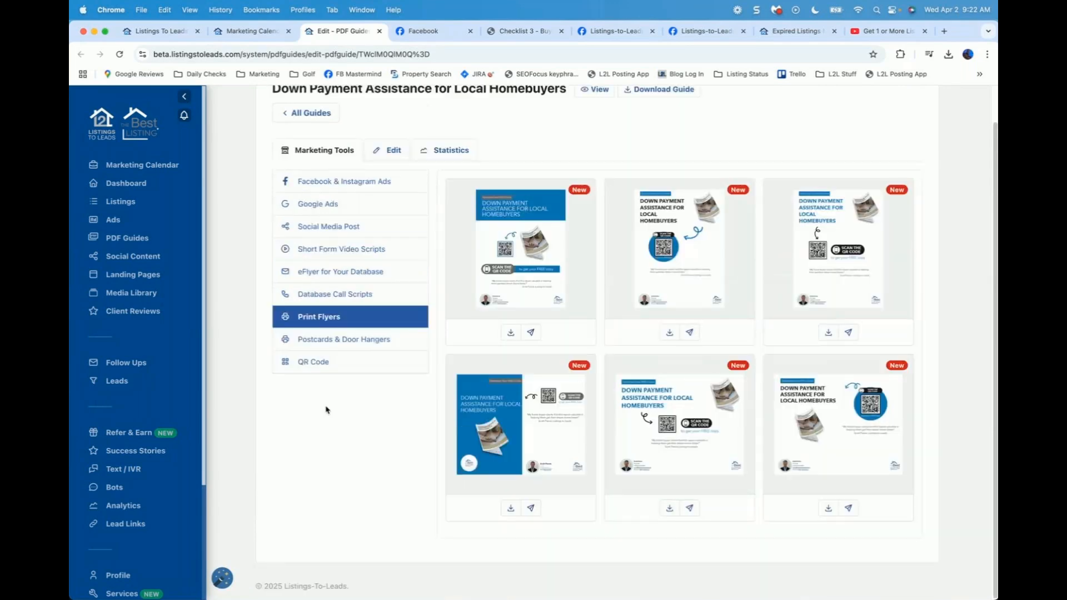
mouse_move(467, 265)
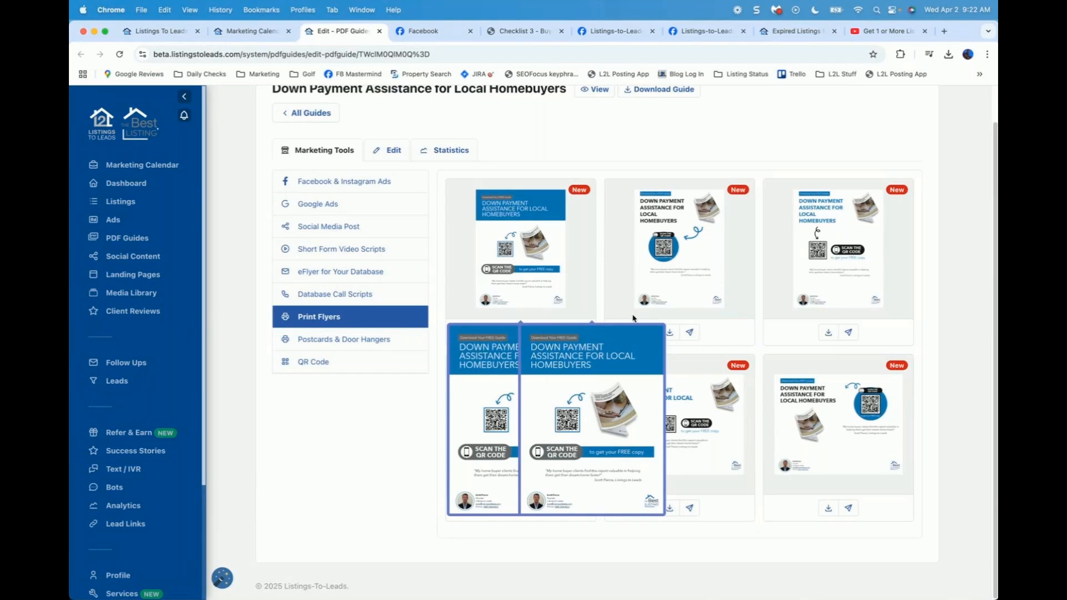
mouse_move(673, 290)
mouse_move(534, 242)
mouse_move(638, 311)
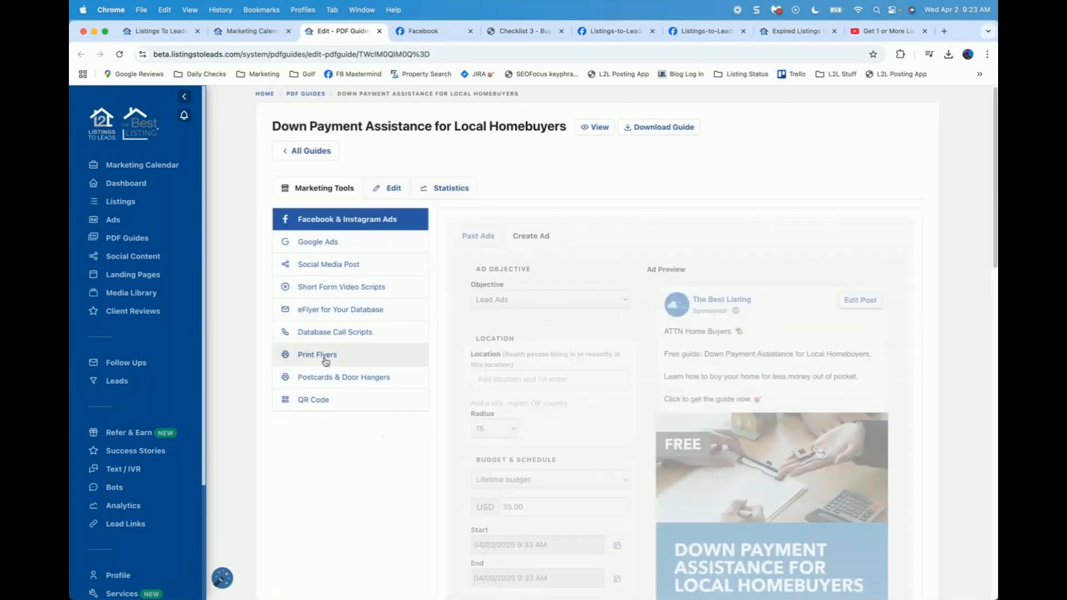
click(325, 353)
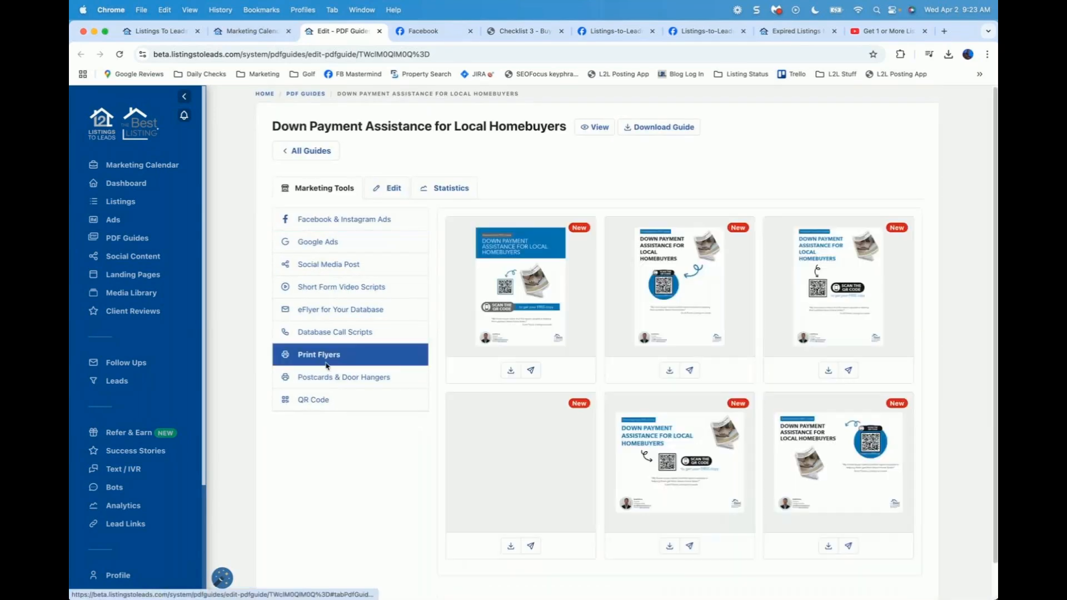
click(510, 370)
click(464, 410)
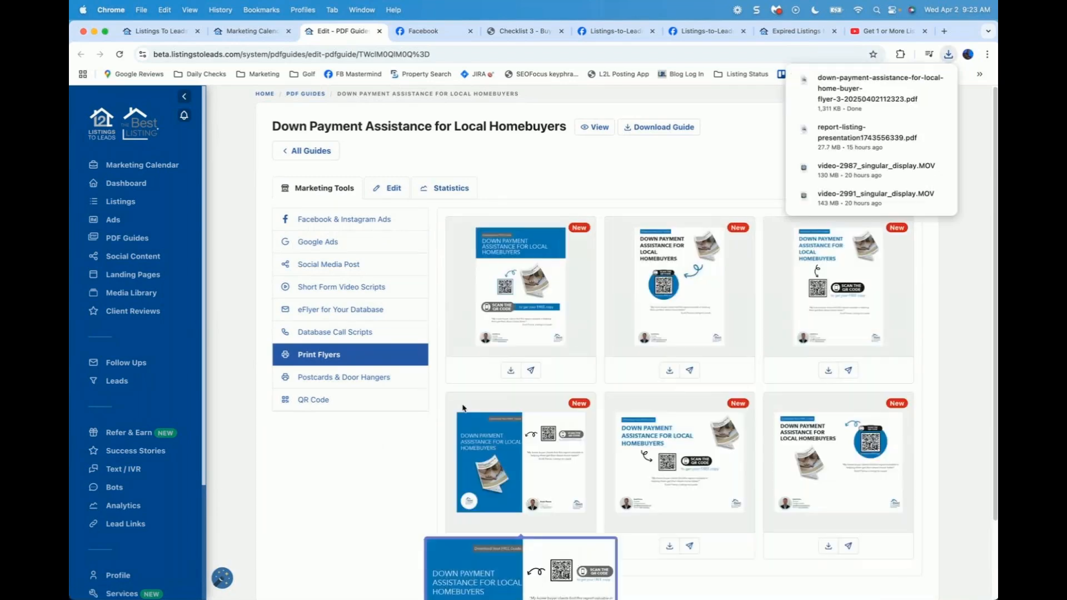
Step: Open the downloaded flyer PDF, zoom it out to 80%, then close its tab
click(849, 90)
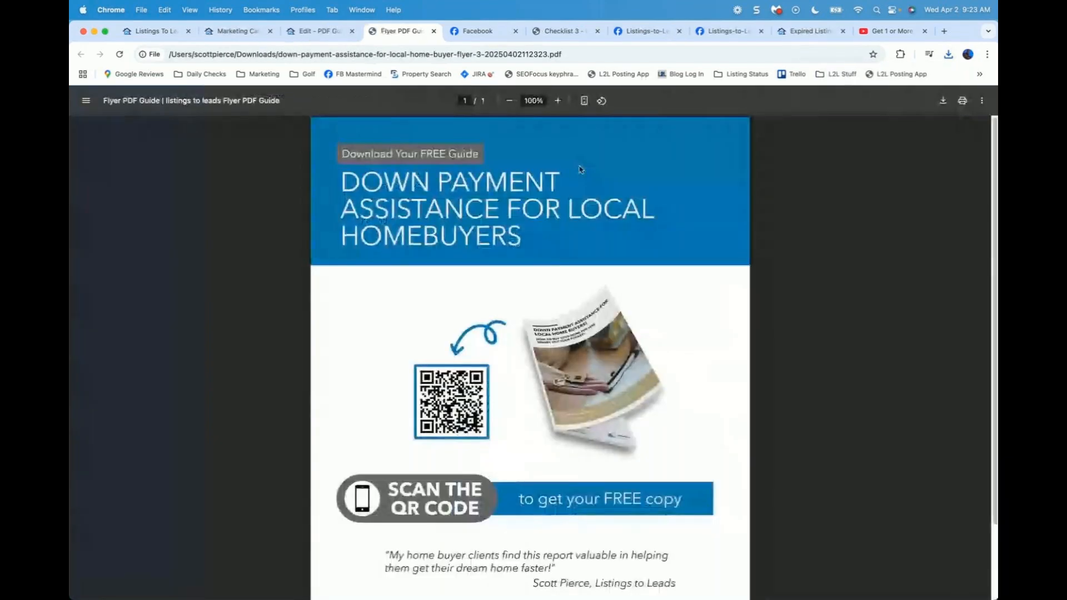
key(super+minus)
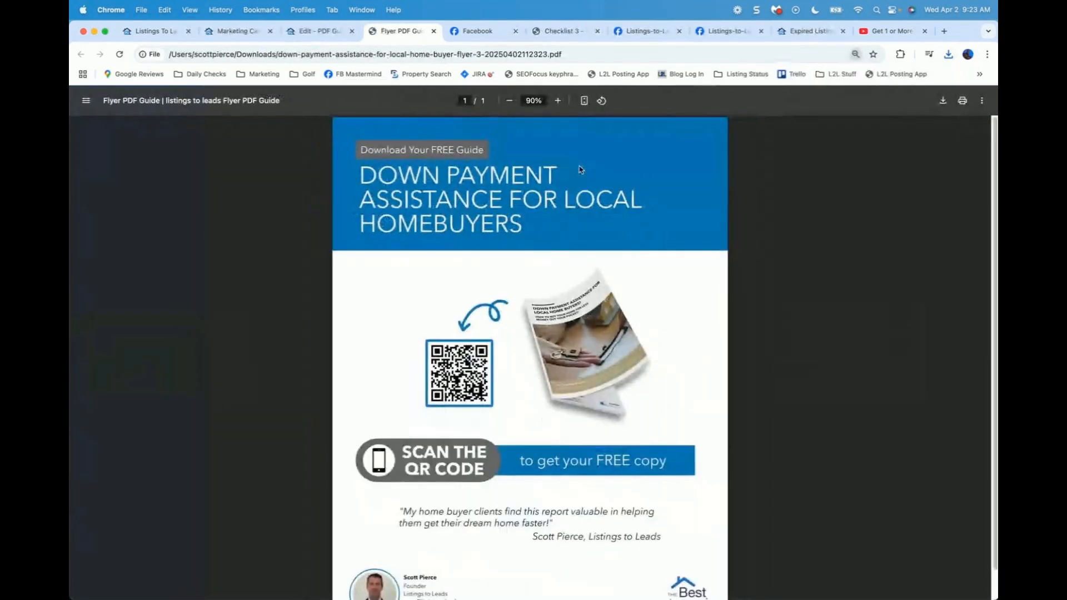
key(super+minus)
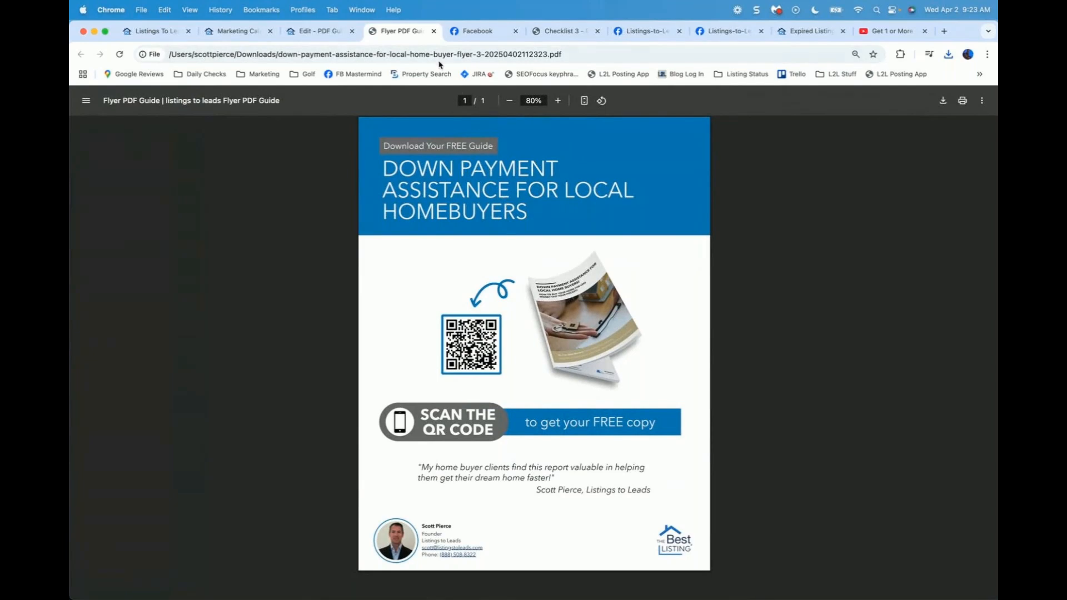
click(434, 31)
click(660, 129)
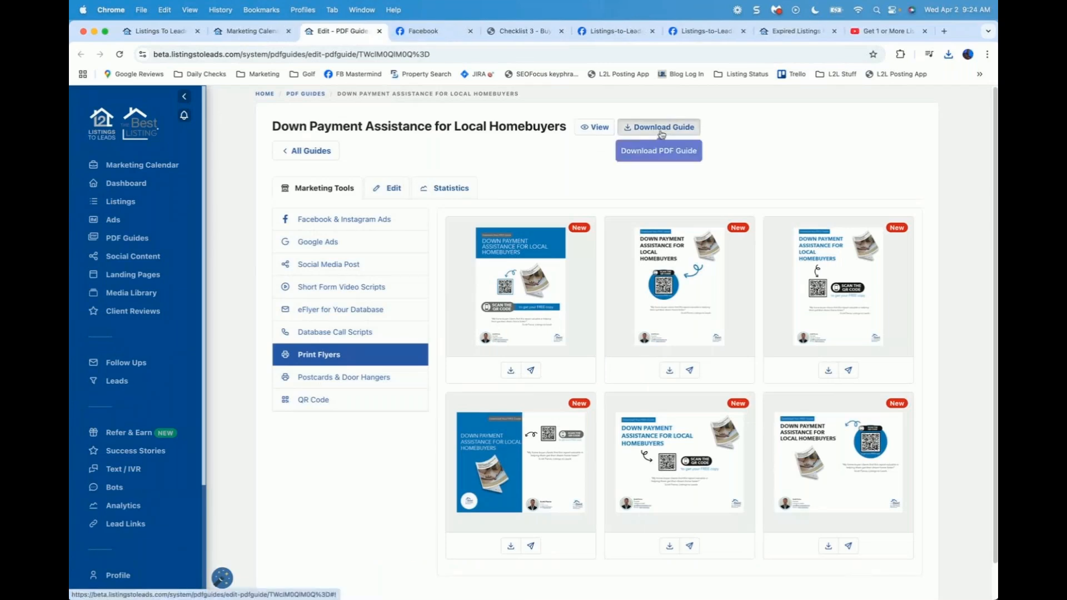
Step: Download the English Down Payment Assistance guide, read through its 11 pages, then return to the guide's page
click(660, 128)
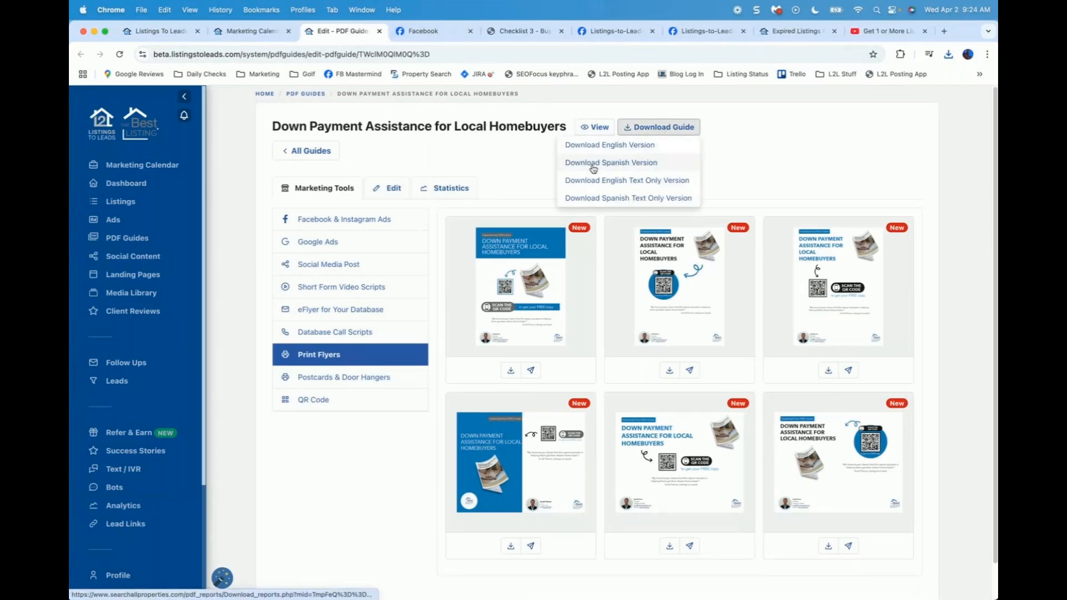
click(613, 149)
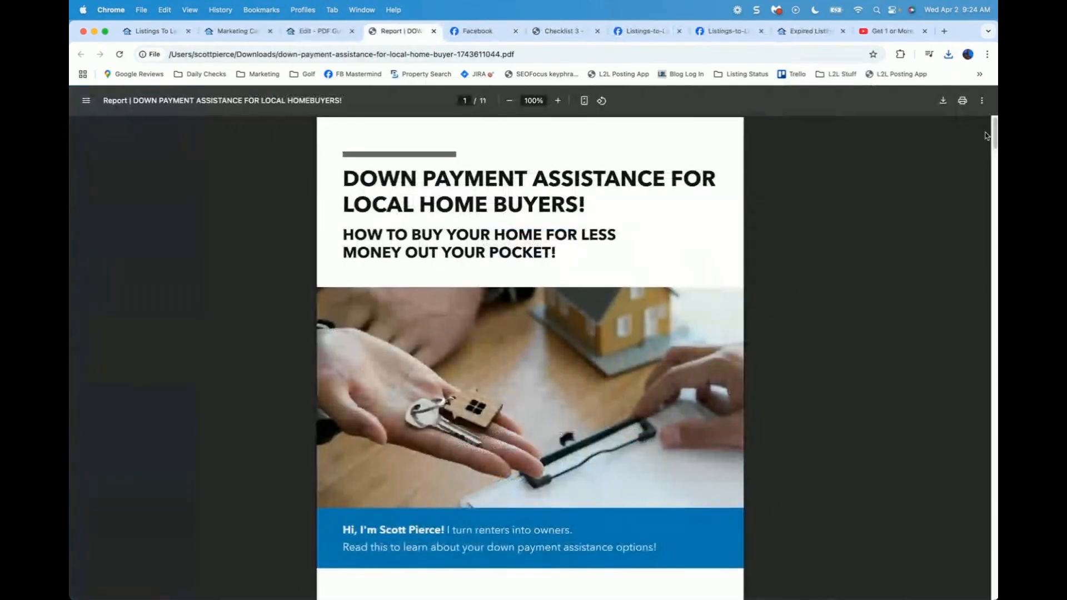
drag(994, 129, 989, 265)
drag(988, 271, 989, 310)
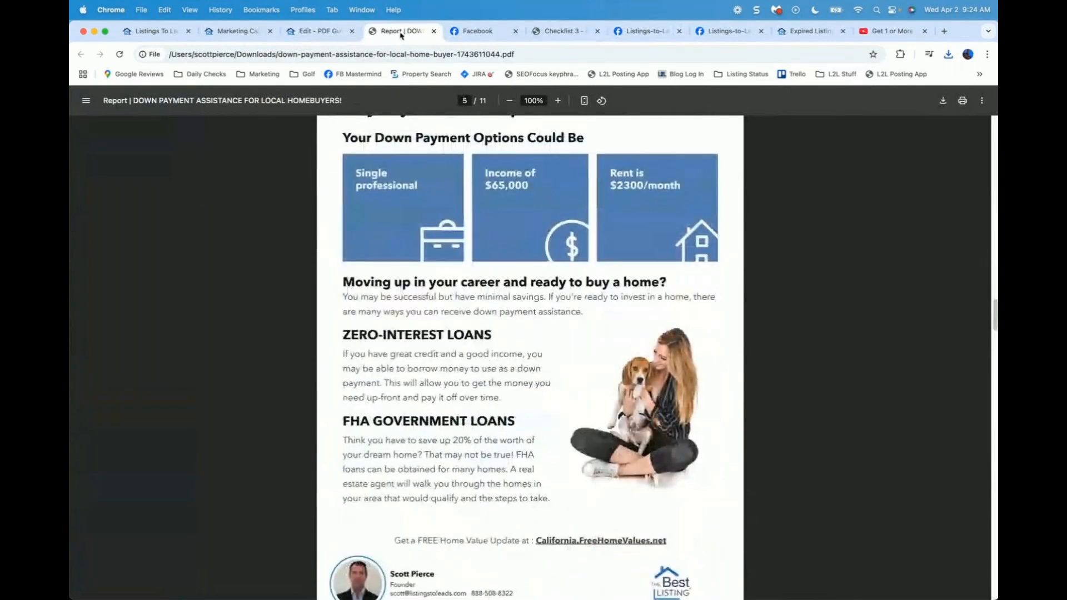
click(323, 32)
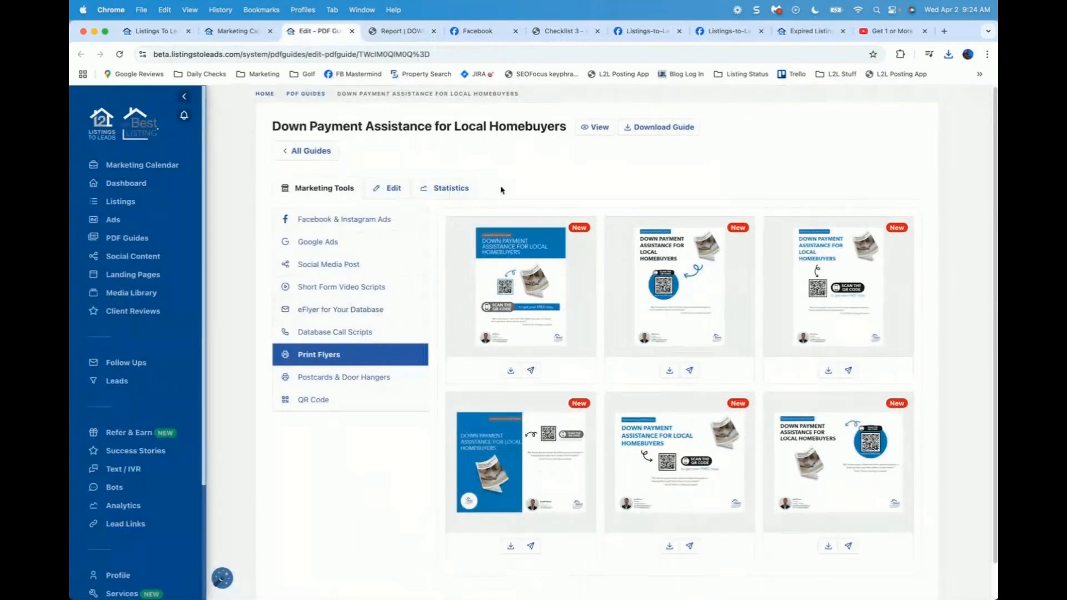
Step: Open the guide's Edit settings and check its social share image in the media library, leaving it unchanged
click(646, 132)
click(648, 133)
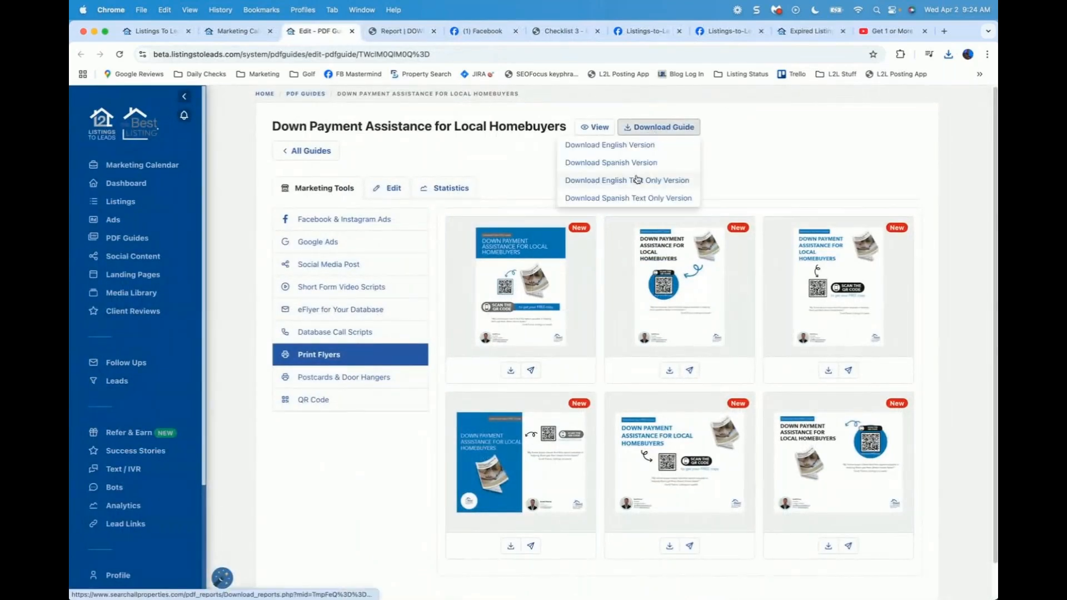
click(639, 184)
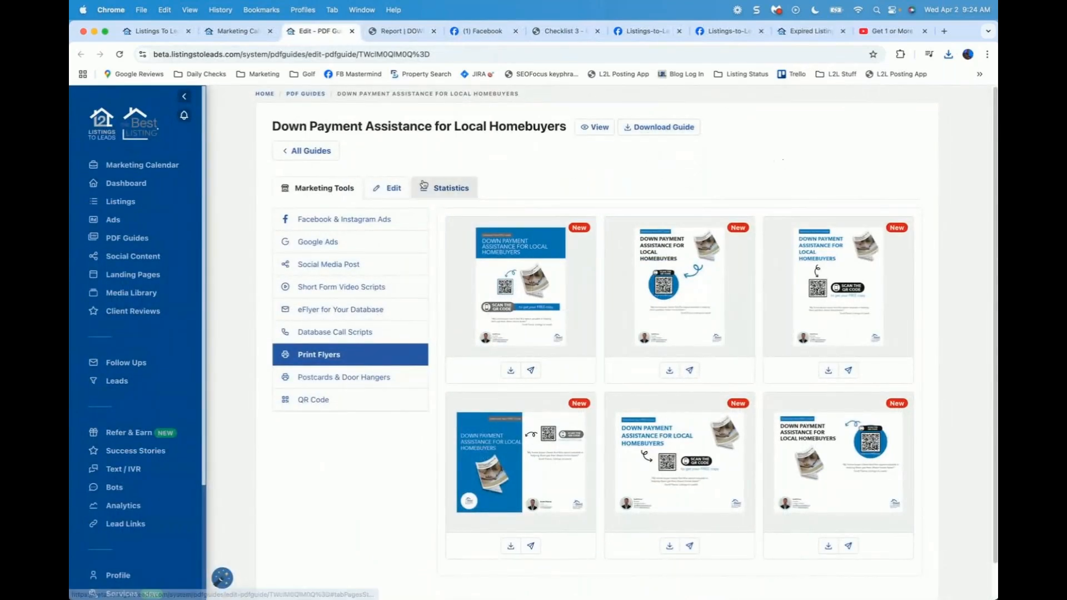
click(393, 190)
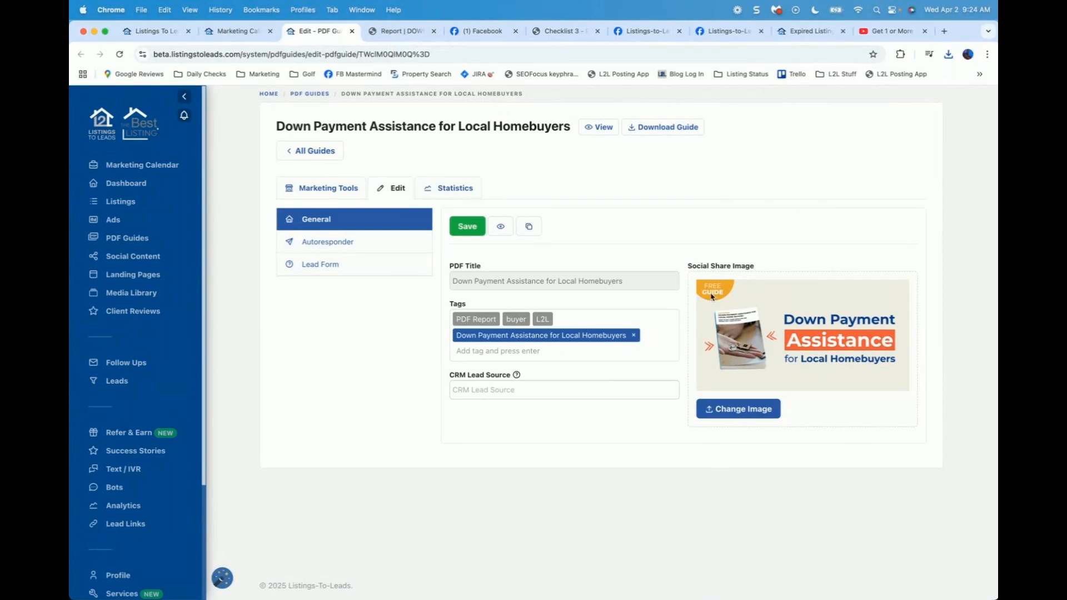
click(745, 410)
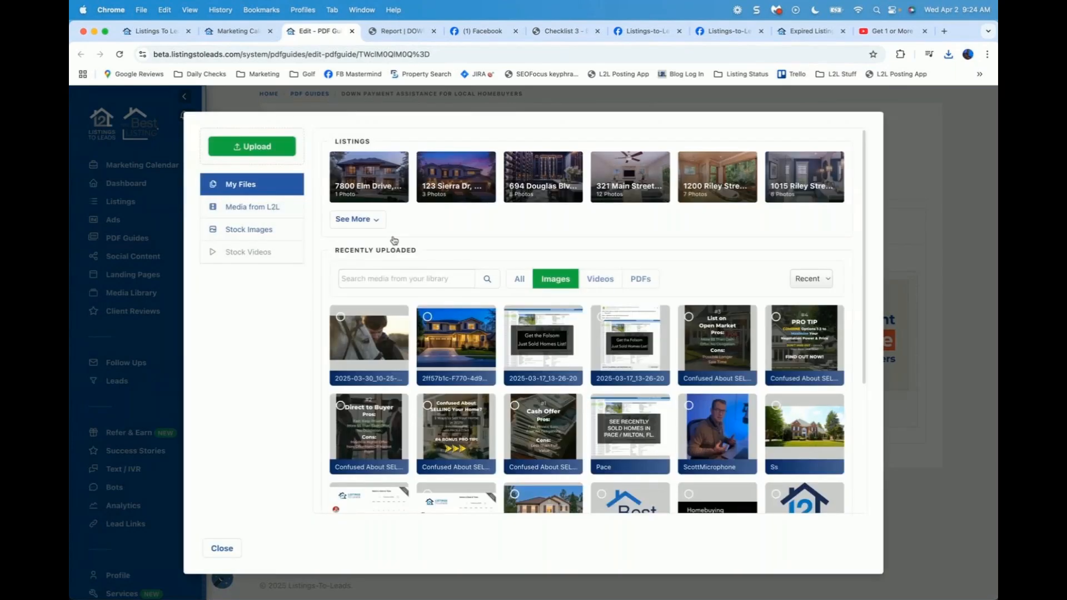
click(222, 548)
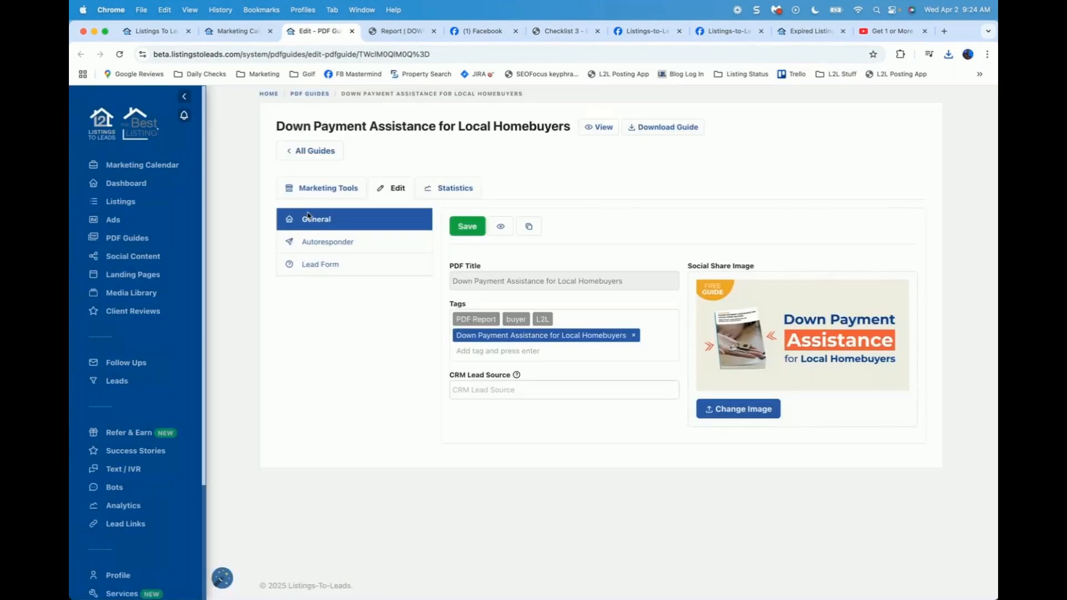
Step: Review the guide's autoresponder email and its {report_link} line, then go to the Lead Form settings
click(340, 248)
scroll(327, 378, down, 2)
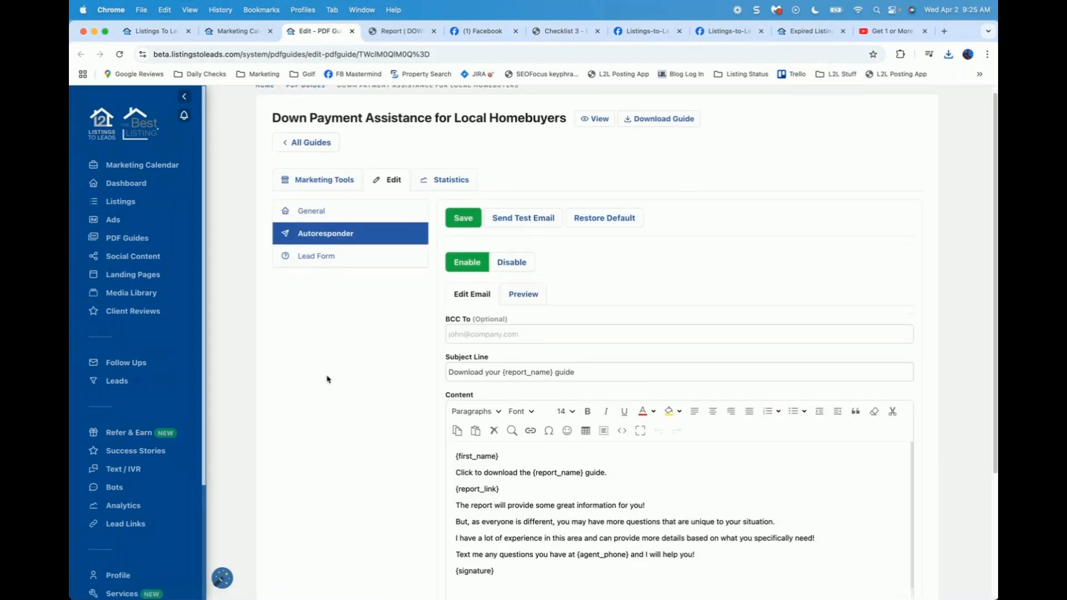
scroll(327, 380, down, 1)
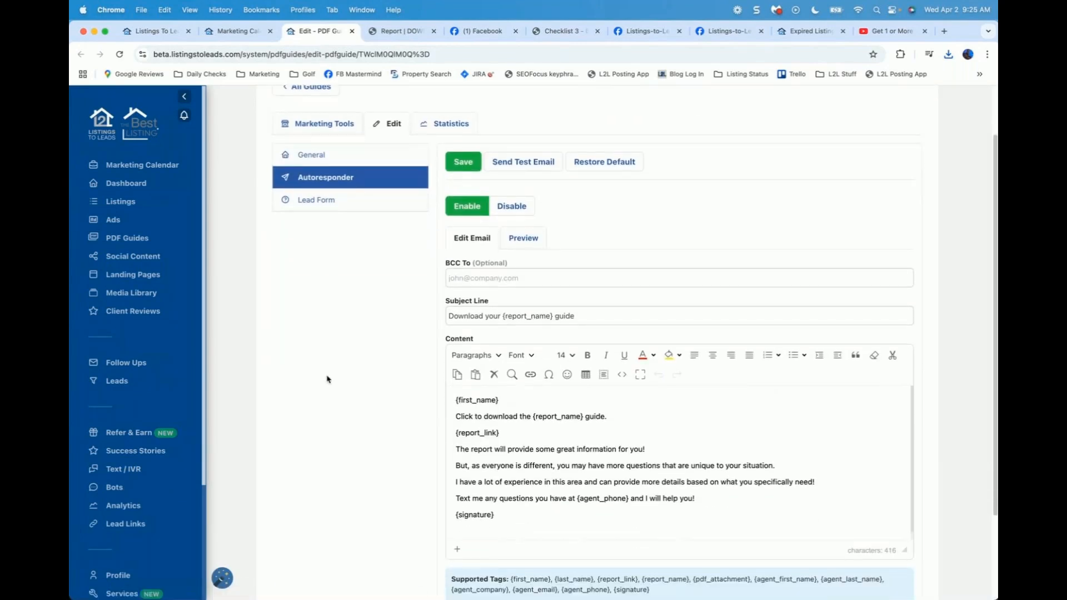
drag(515, 426, 431, 426)
click(316, 200)
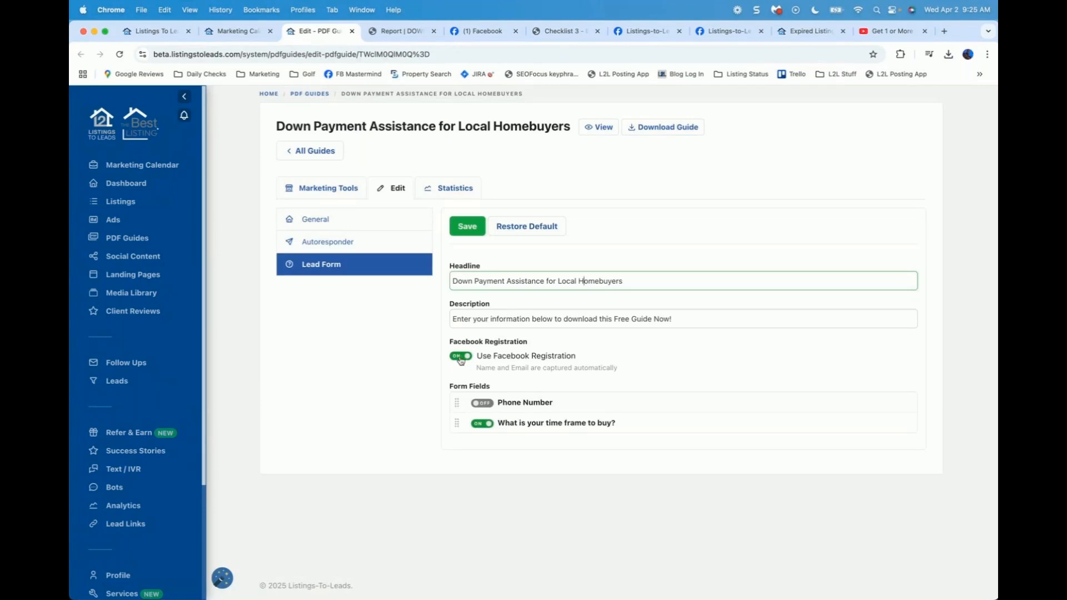
Step: Turn off Facebook Registration and submit the public guide form with a 1-3 Months time frame
click(461, 356)
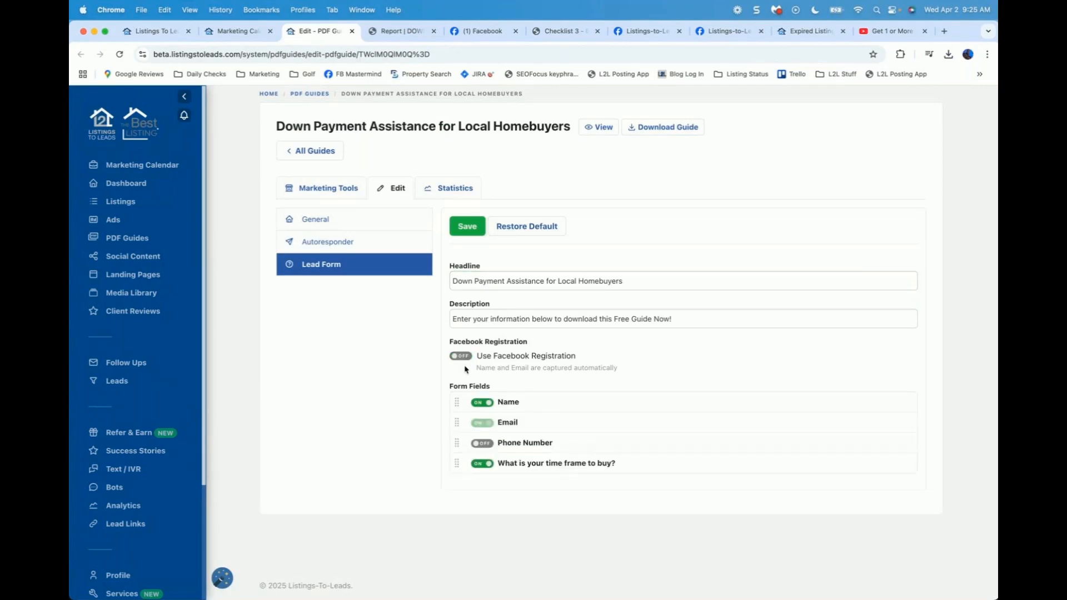
click(597, 128)
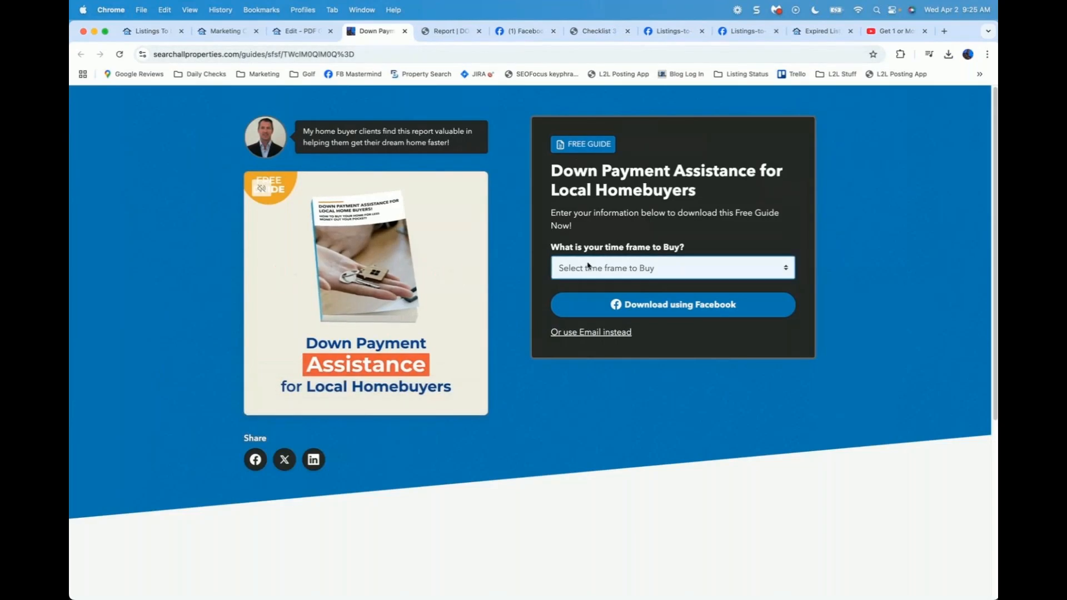
click(588, 268)
click(586, 296)
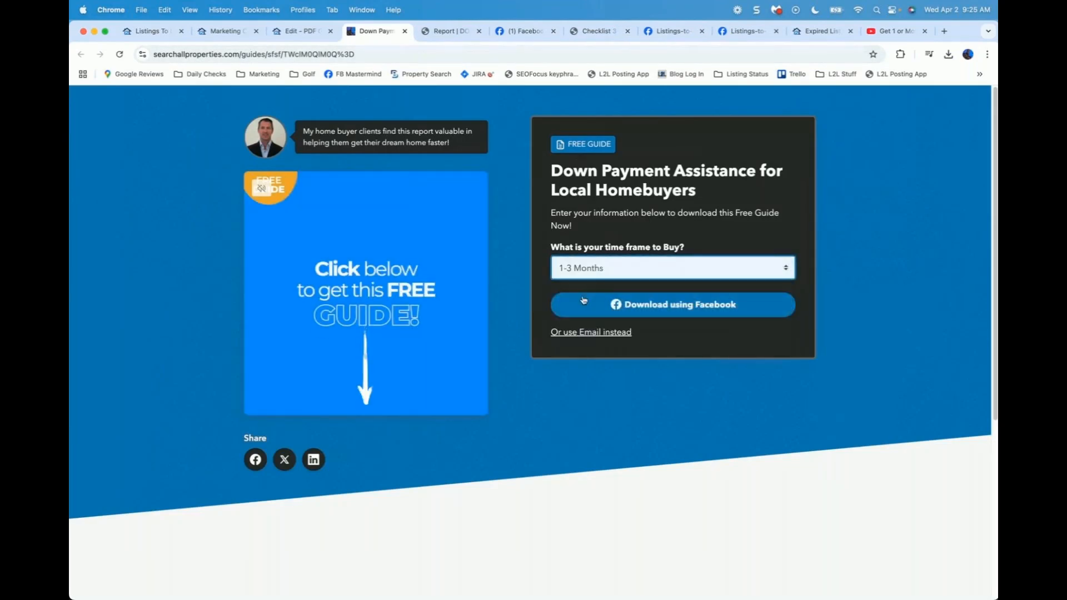
click(638, 310)
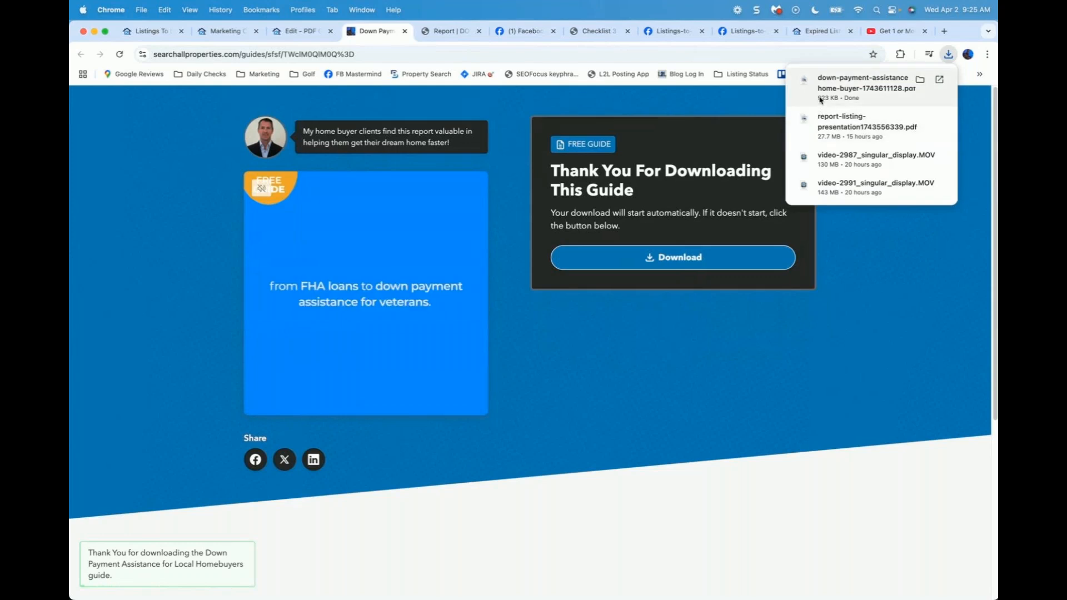
Step: Open the downloaded guide PDF, then close the public page and return to the guide editor
click(856, 88)
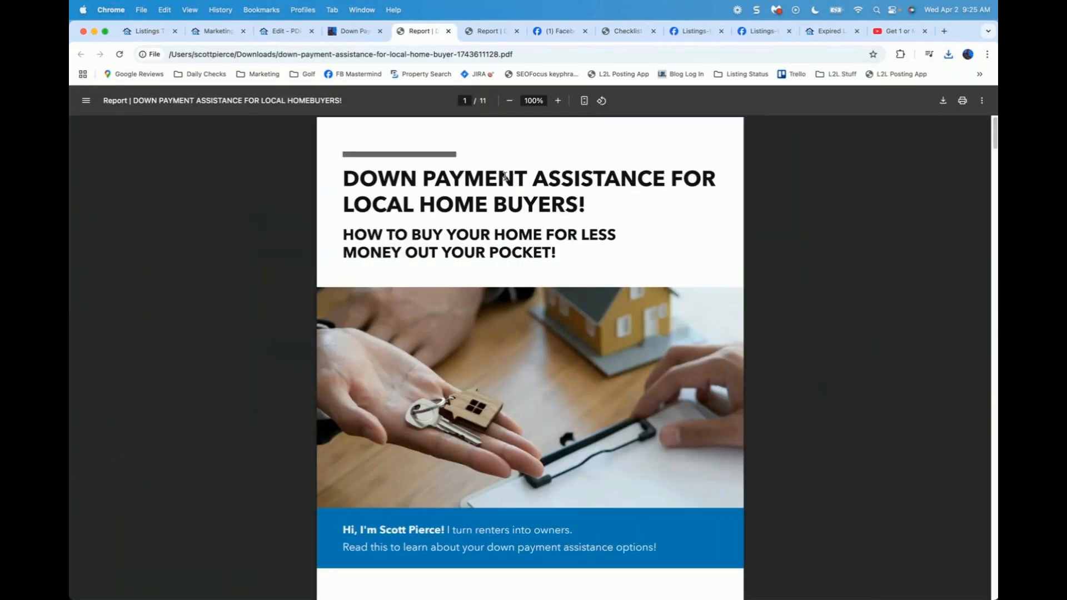
click(352, 32)
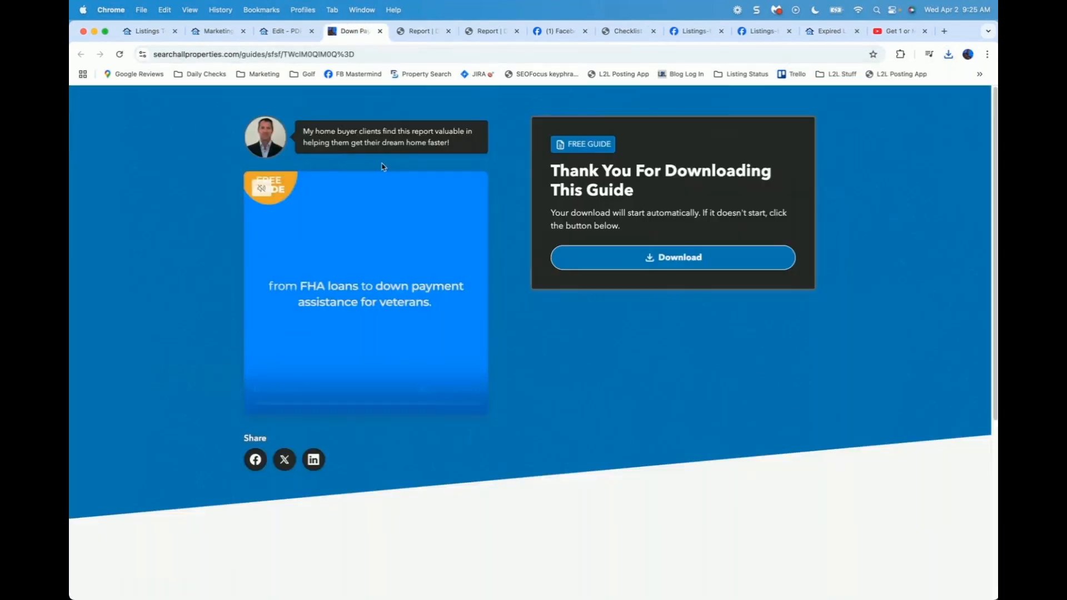
click(379, 32)
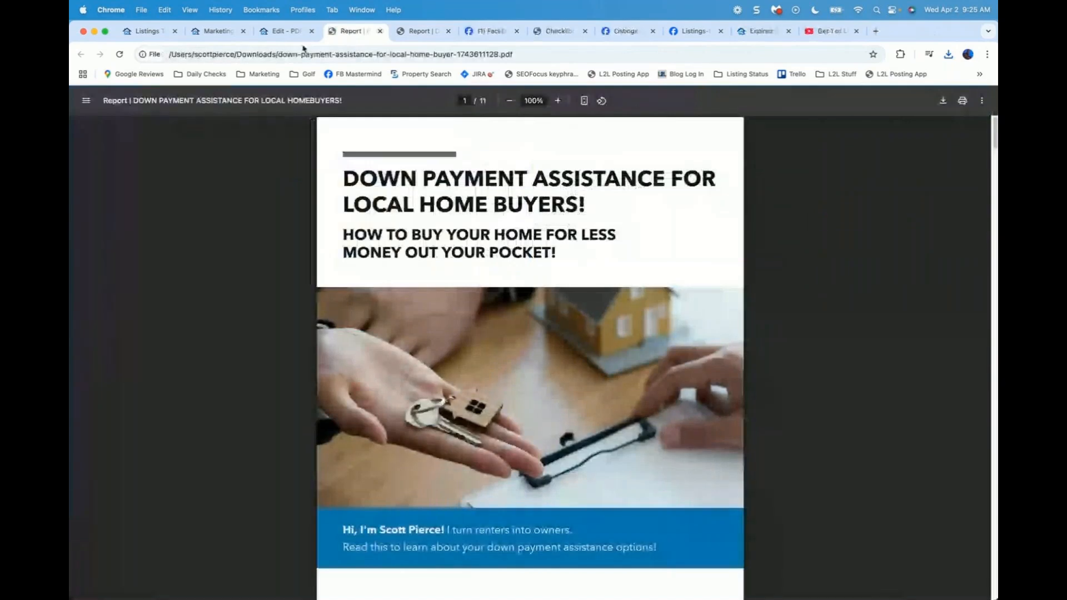
click(289, 33)
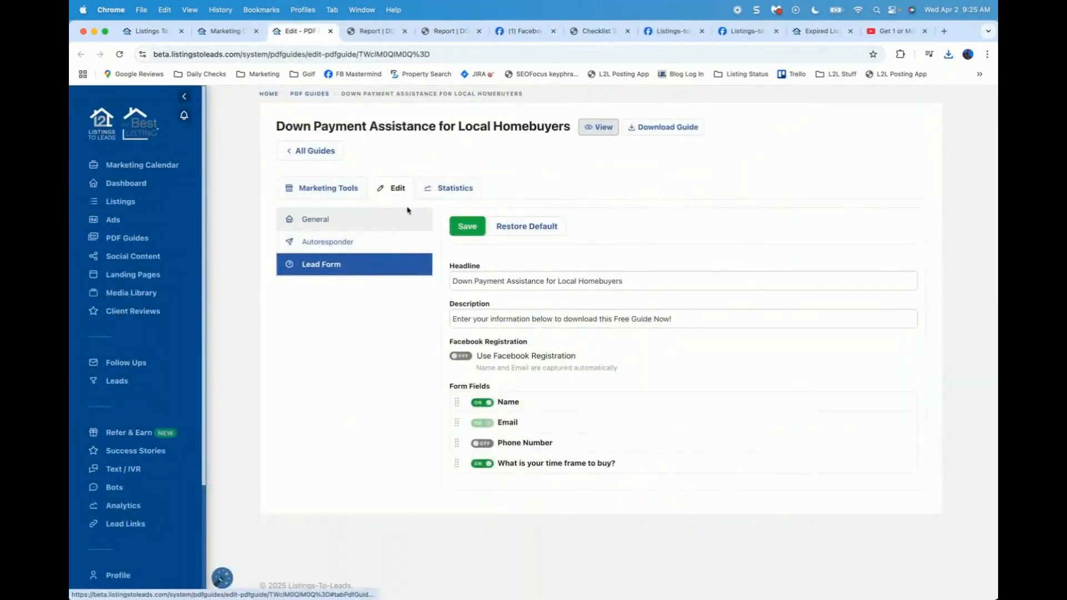
Step: Move from the guide's Marketing Tools to the Landing Pages list in the sidebar
click(320, 188)
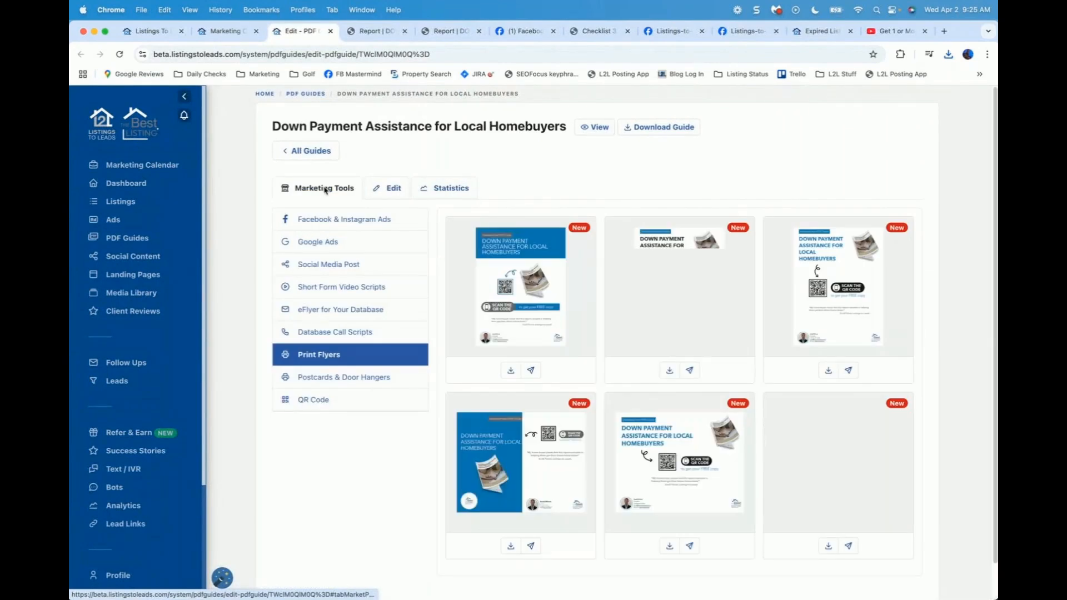
click(133, 276)
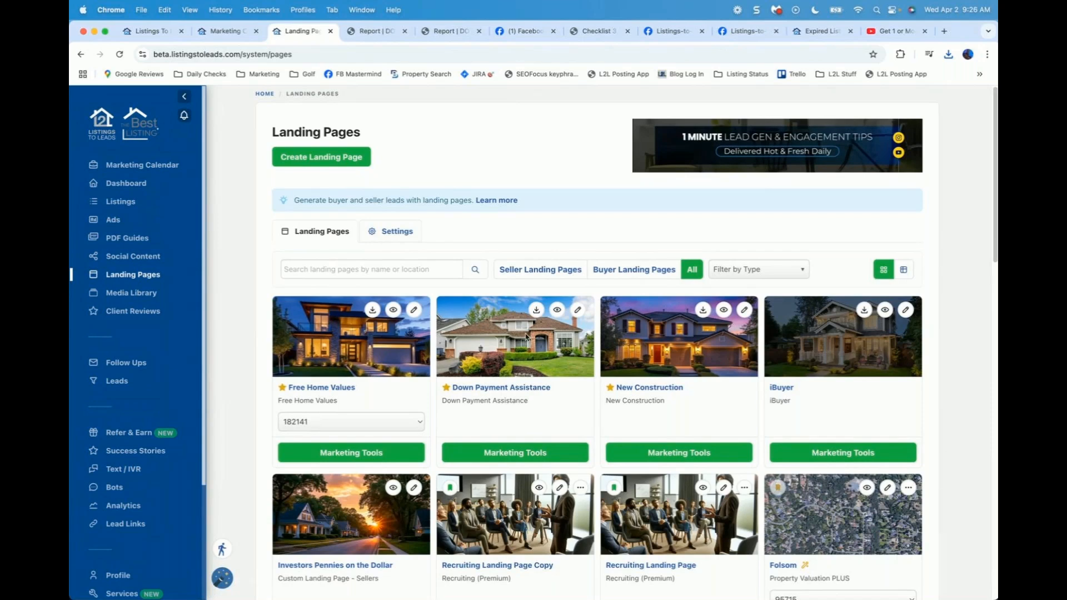
Step: Preview the live Down Payment Assistance page at folsom.stoprentingstartowning.com, then return to its marketing tools
click(516, 456)
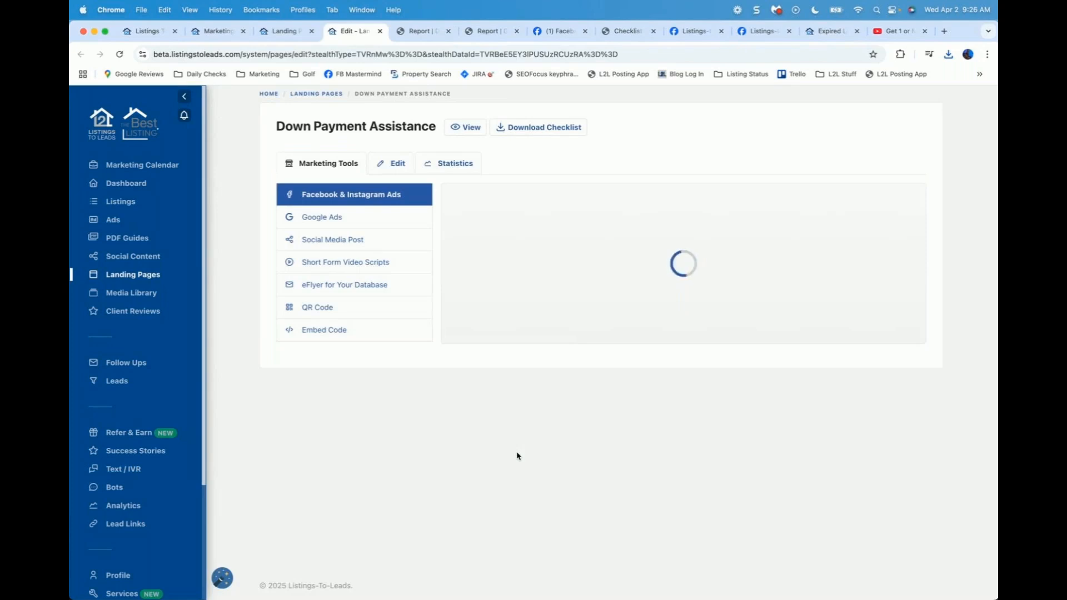
click(468, 128)
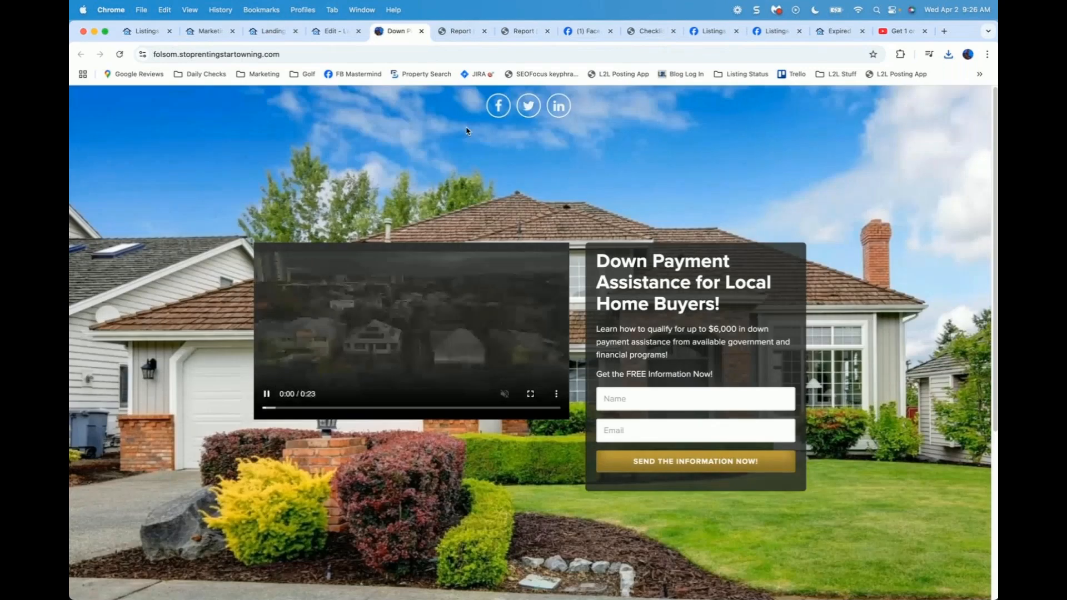
click(355, 58)
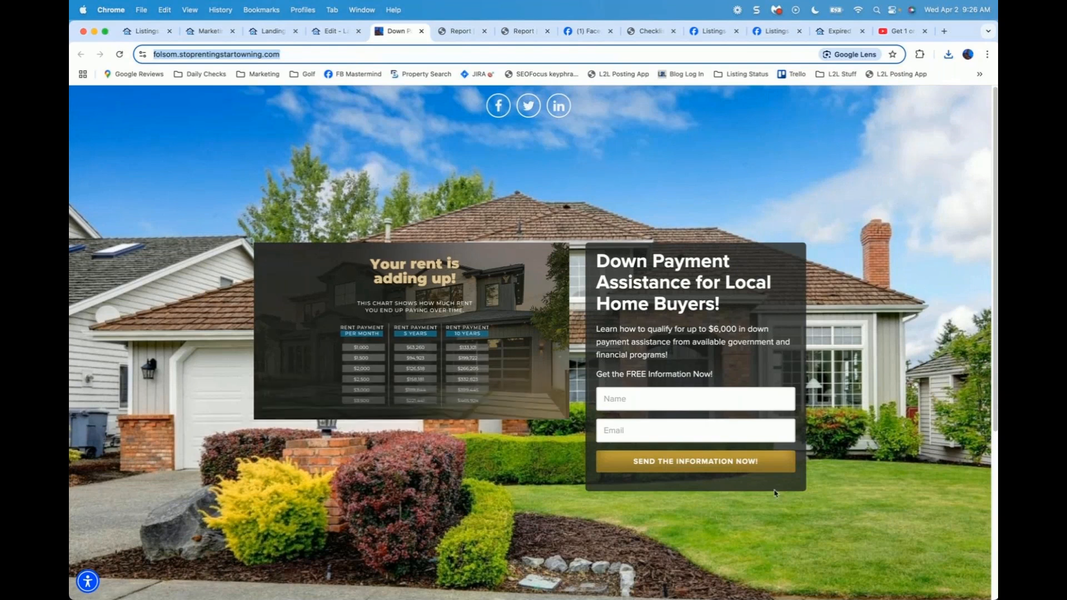
click(332, 32)
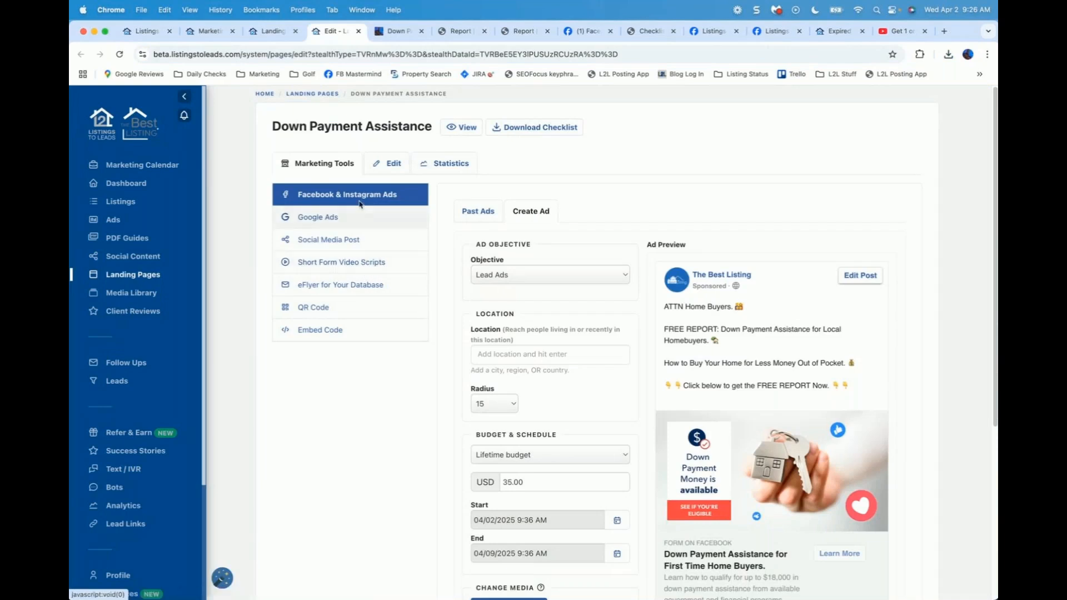
click(395, 164)
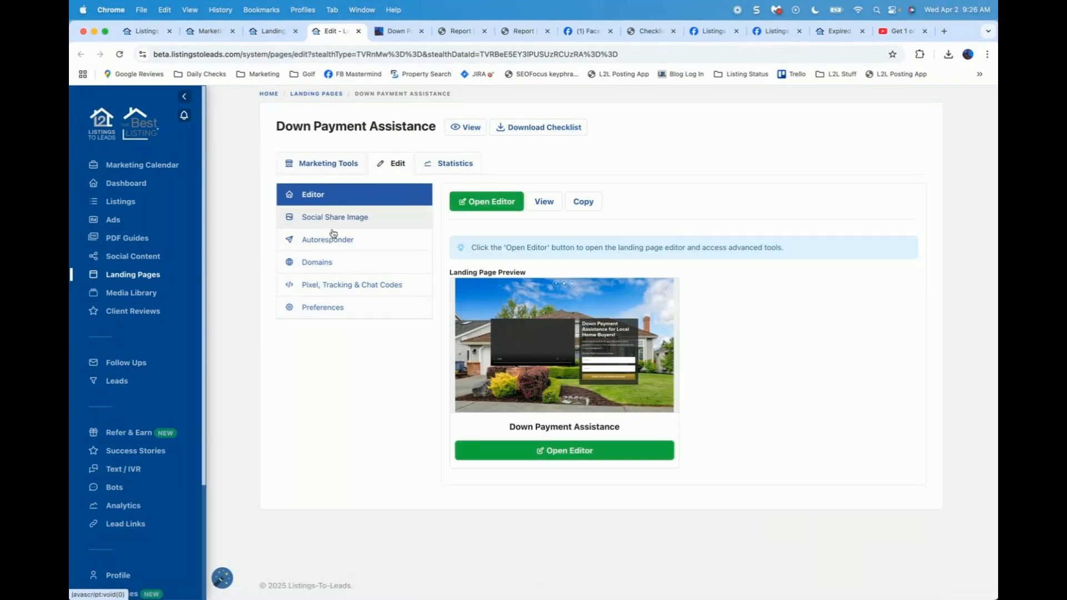
click(315, 262)
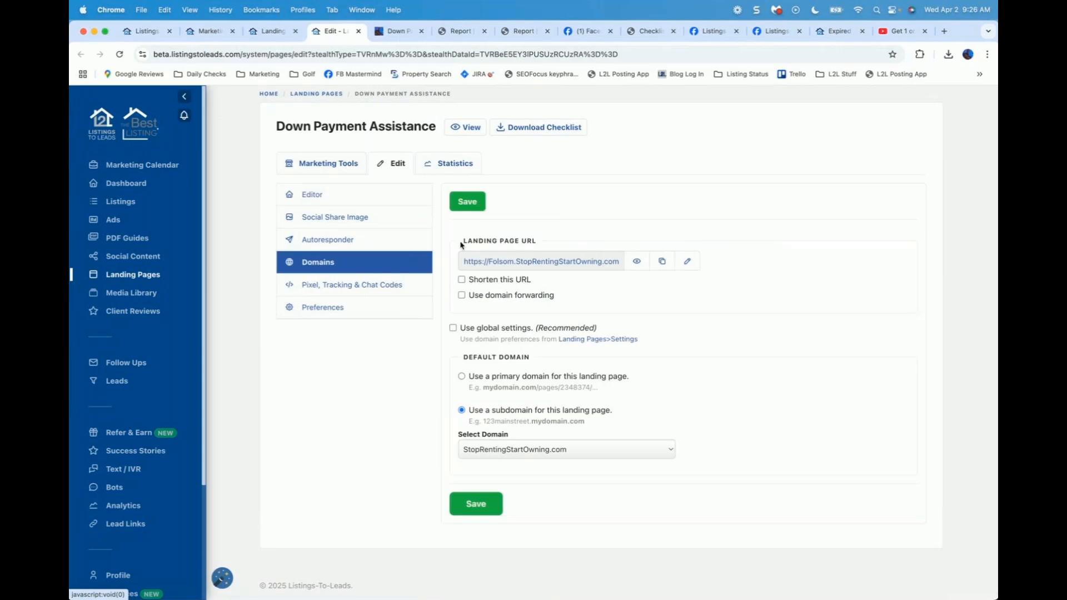
click(689, 262)
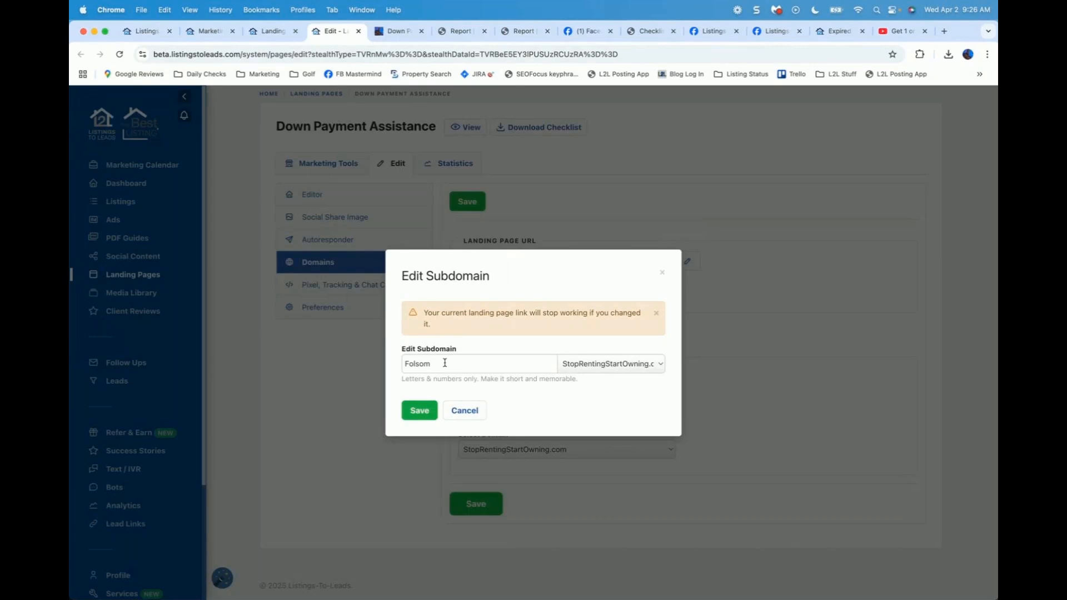
drag(444, 363, 374, 364)
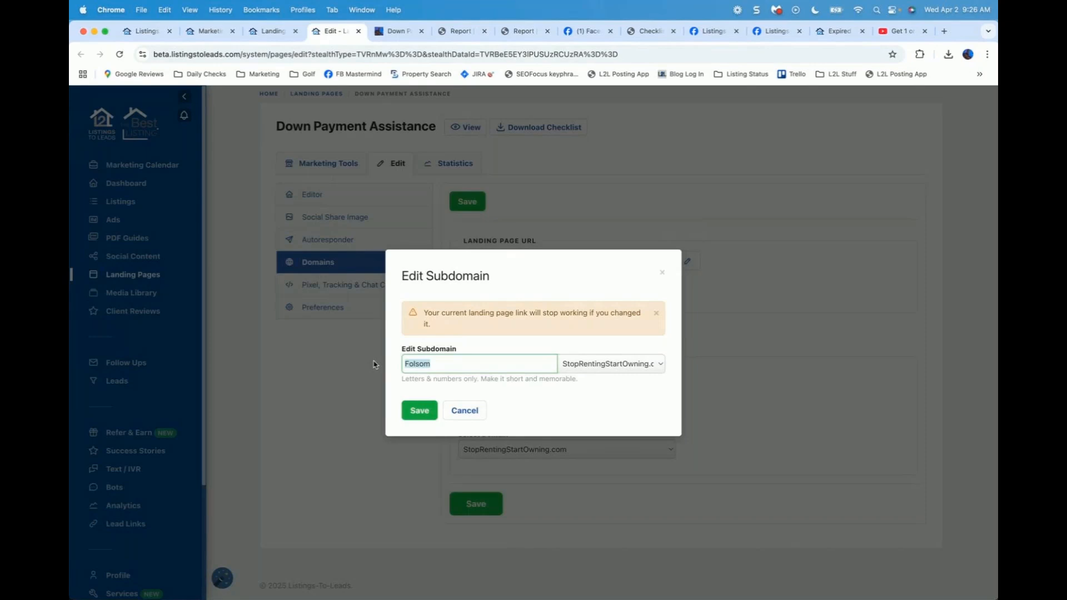
click(621, 369)
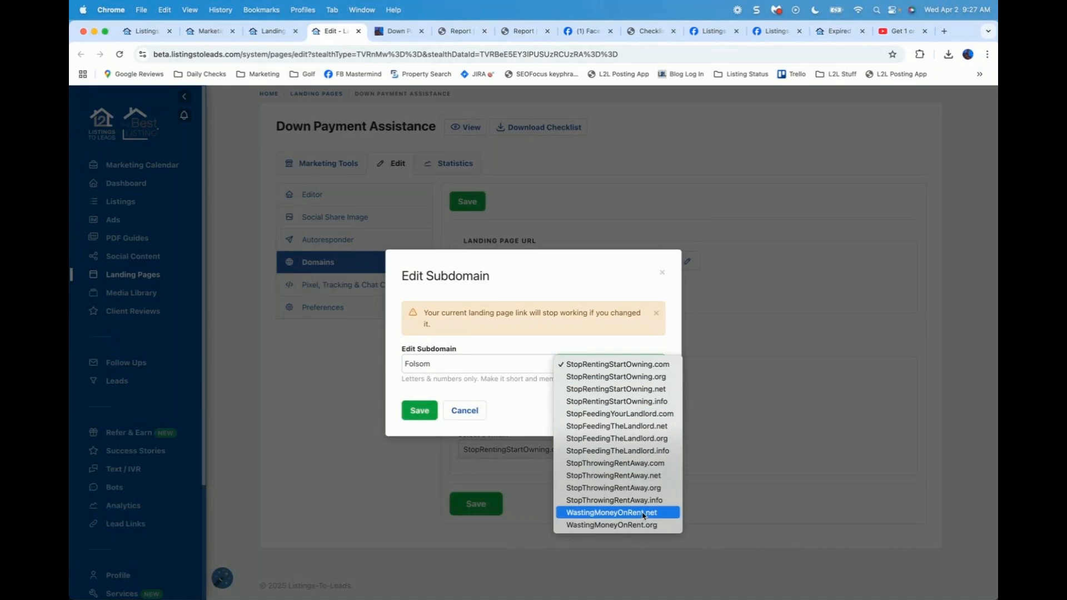
click(664, 274)
click(664, 274)
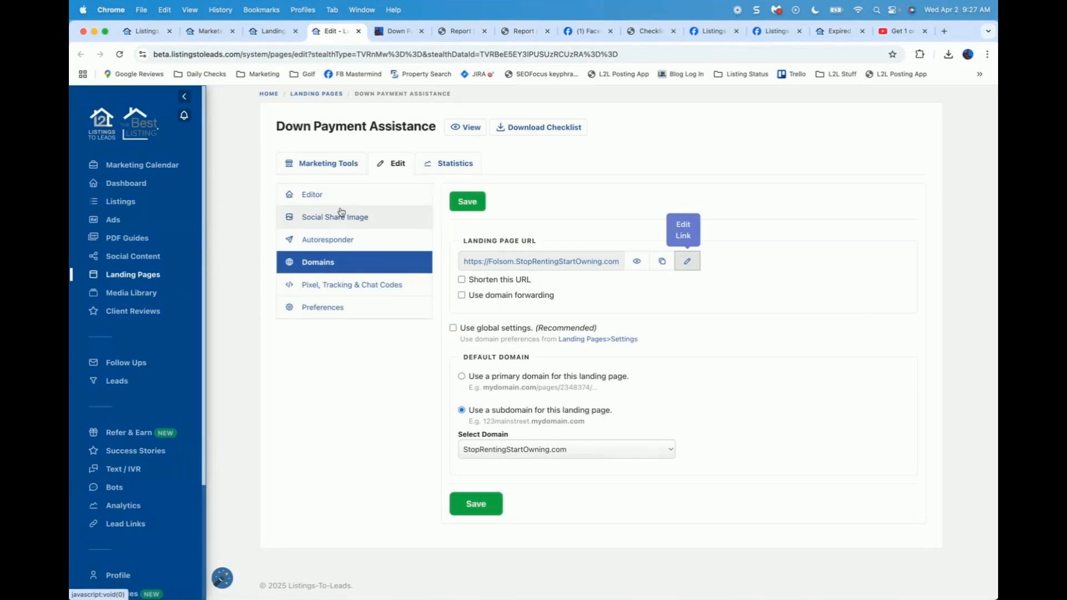
click(328, 165)
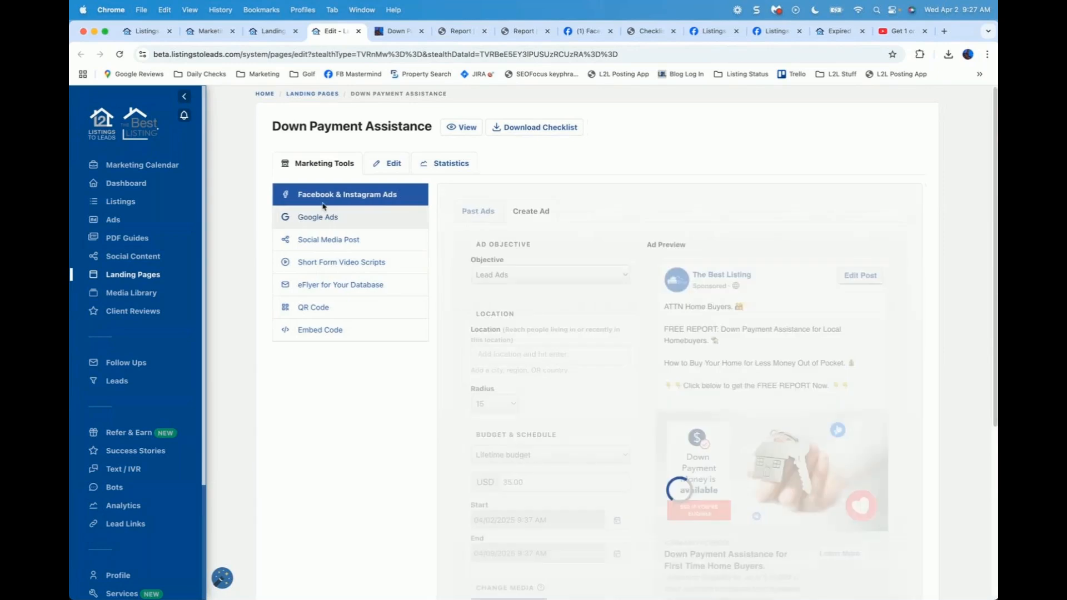
Step: Keep Lead Ads as the Facebook ad objective and target the location Folsom, California
scroll(556, 278, down, 2)
scroll(733, 293, up, 1)
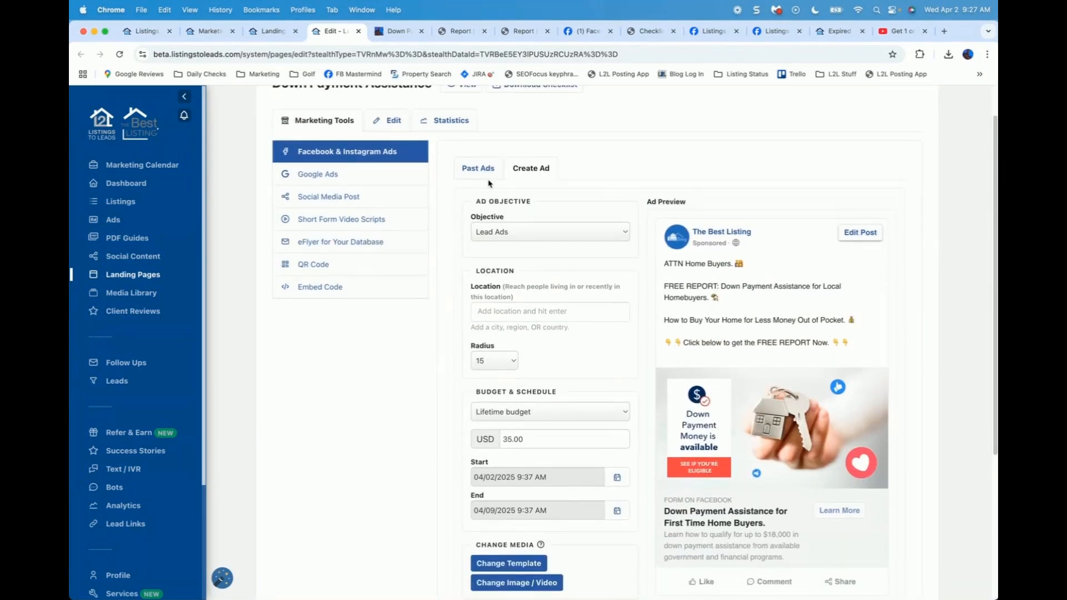
click(539, 234)
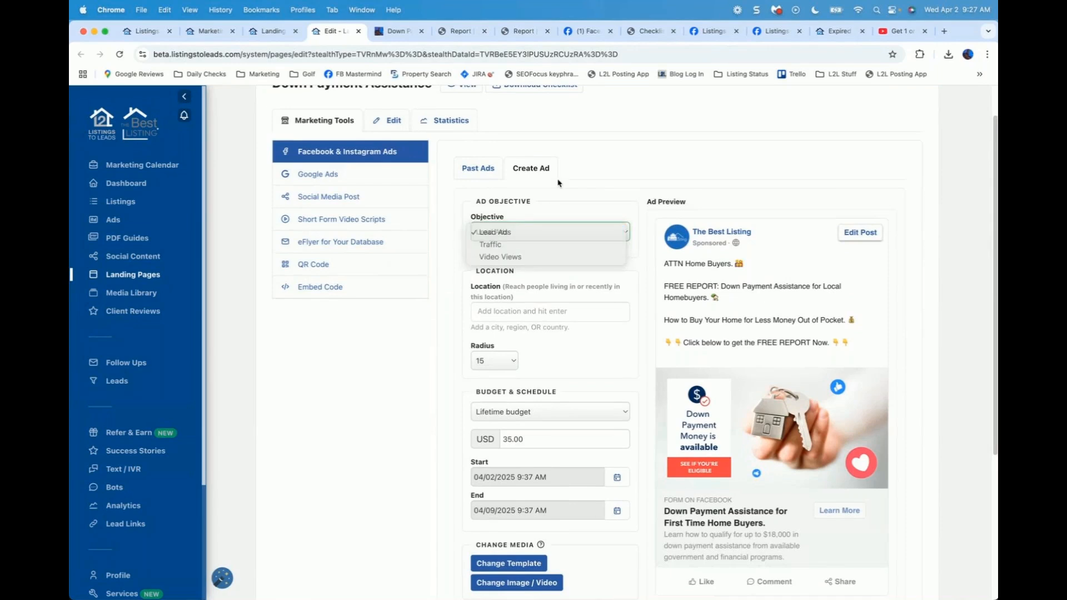
click(442, 293)
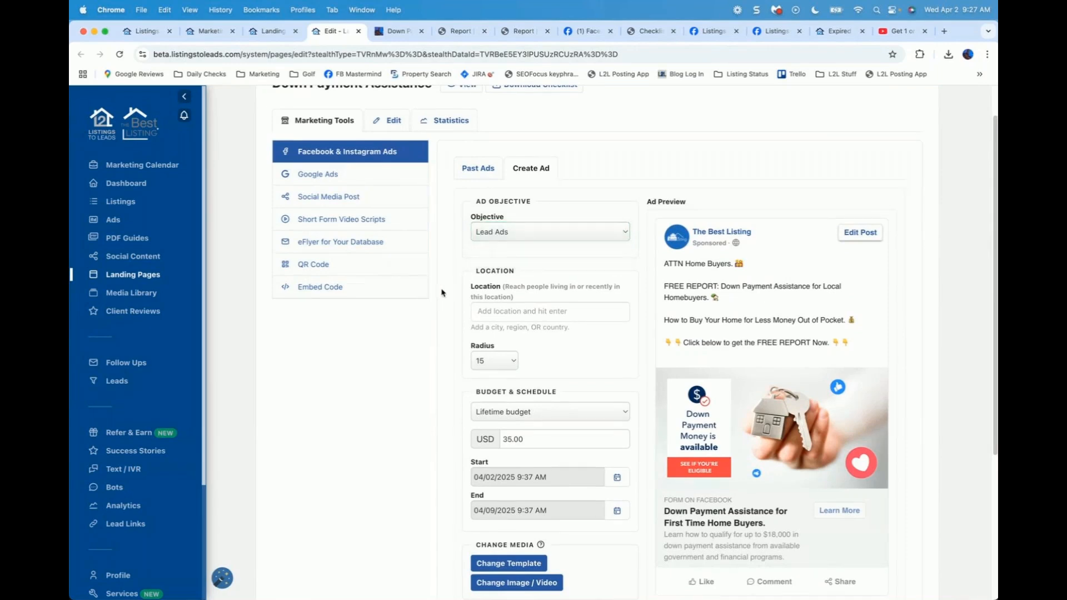
scroll(508, 291, down, 1)
click(510, 284)
text(Folsom, California, United States)
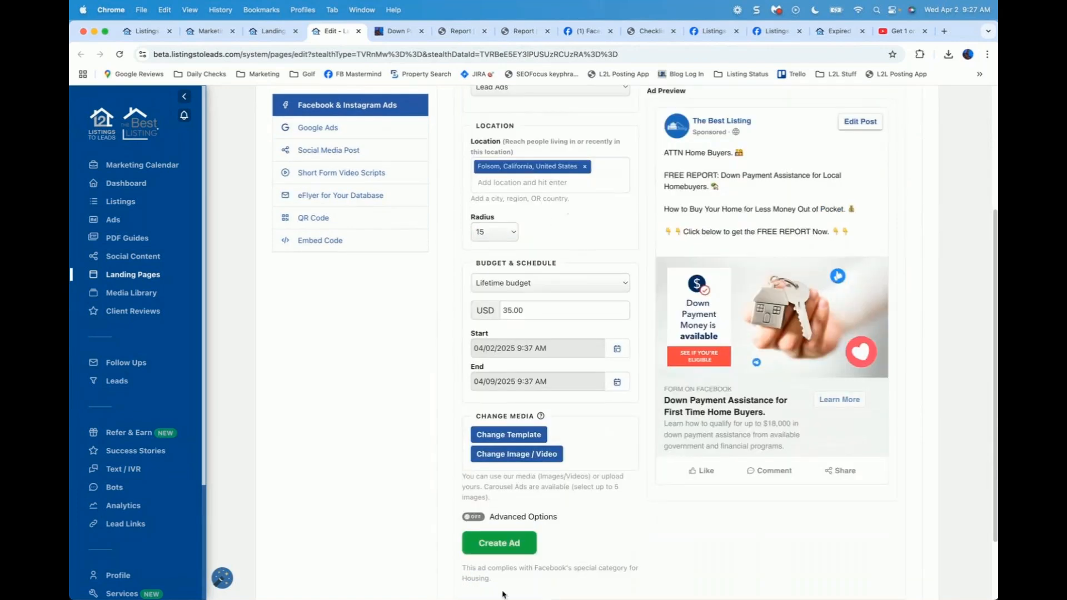
Step: Try creating the Facebook ad, which fails with a support error, then open Google Ads setup
click(500, 543)
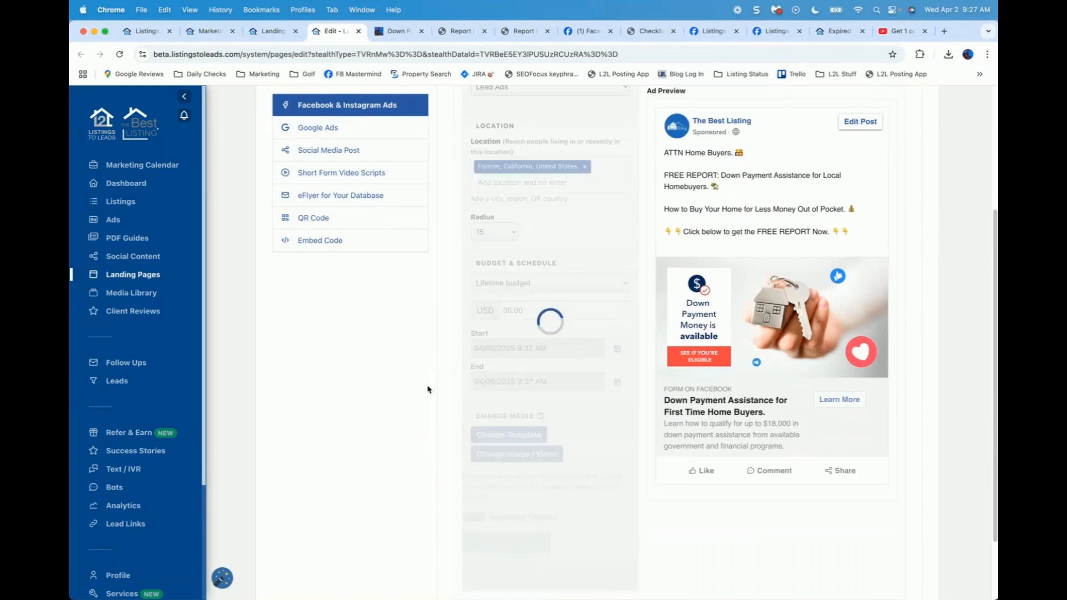
scroll(248, 232, up, 3)
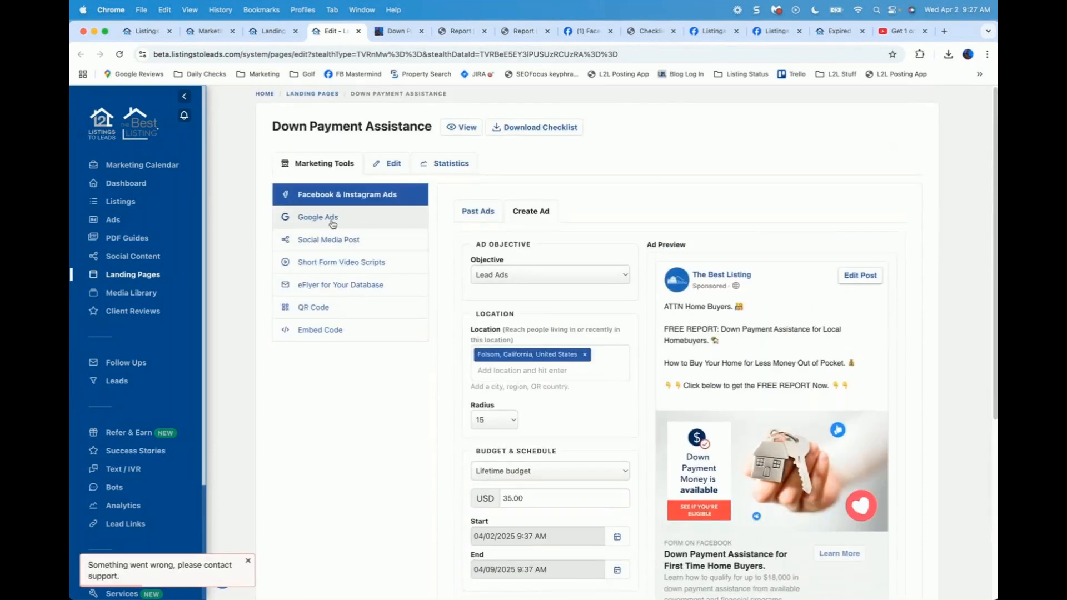
click(333, 223)
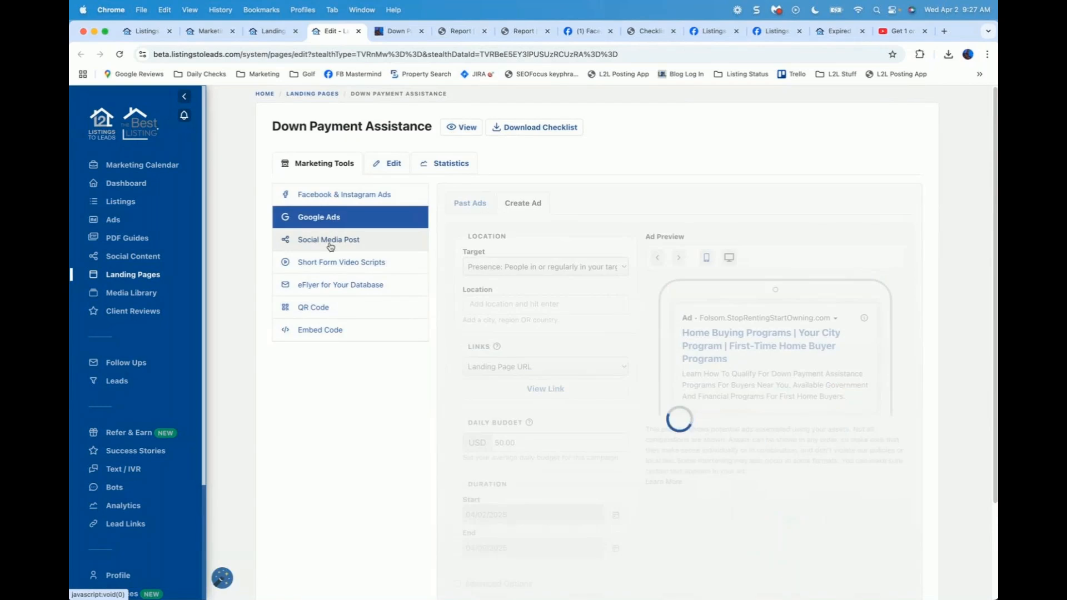
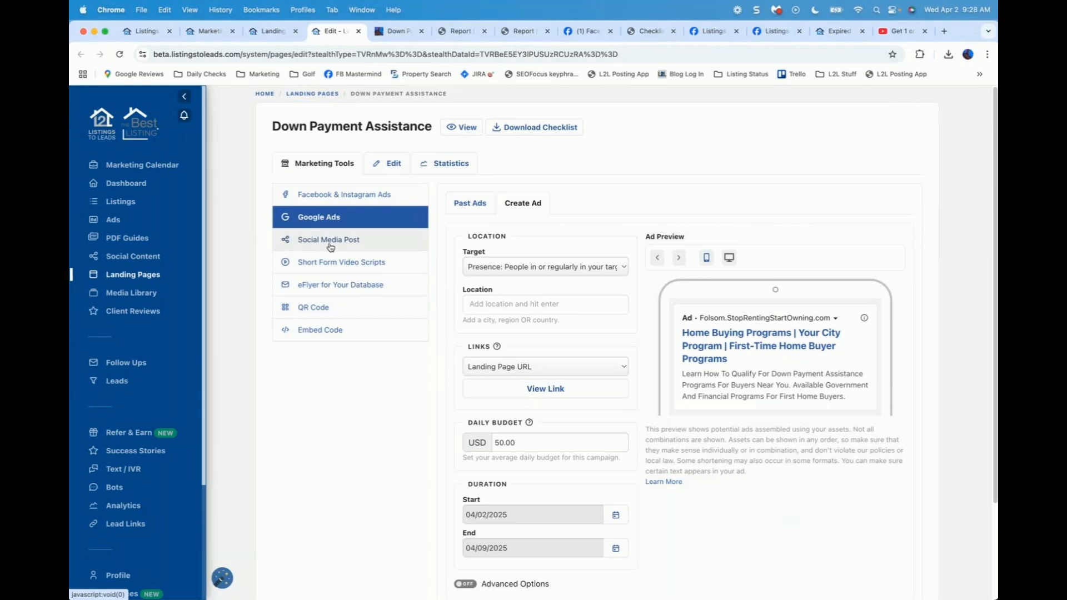
Step: Show the Social Media Post tool for this page and start editing its Post Text
click(332, 244)
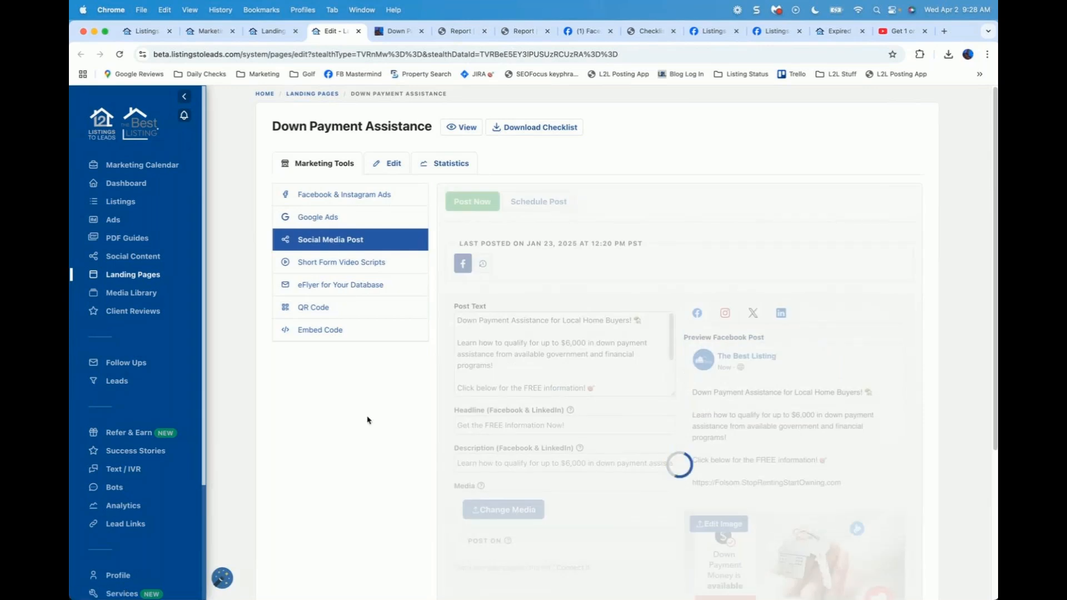
scroll(367, 419, down, 2)
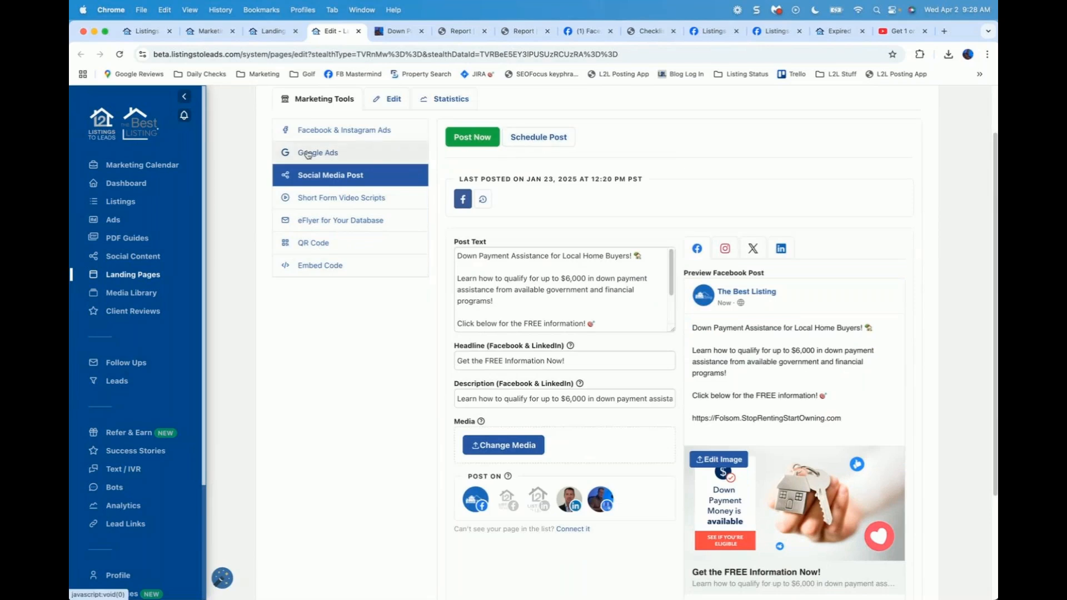
click(505, 289)
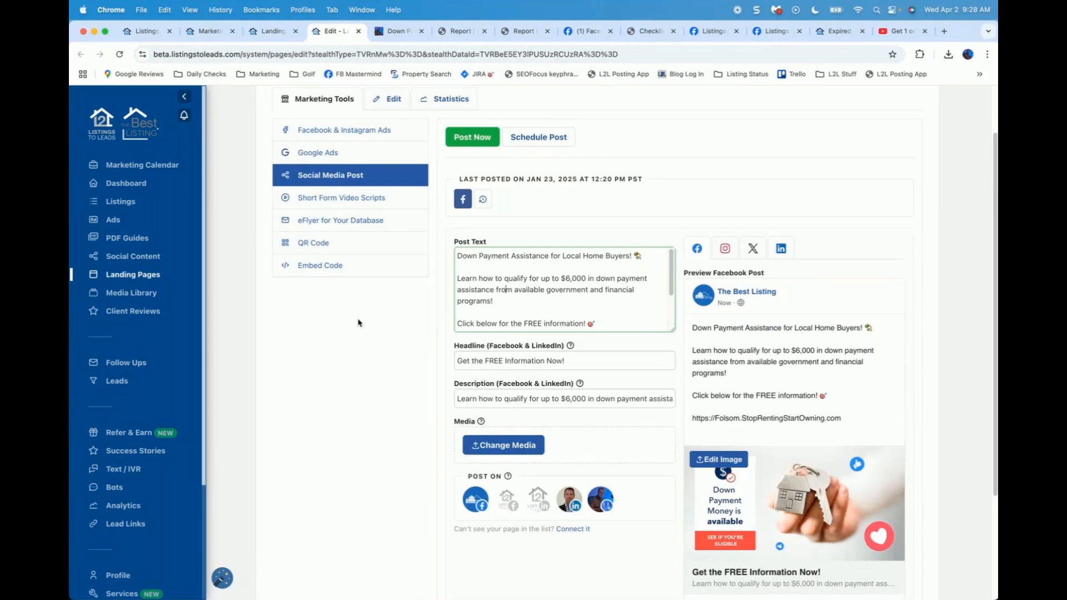
Step: Look over the short form video scripts, then preview the eFlyer for Your Database
click(367, 204)
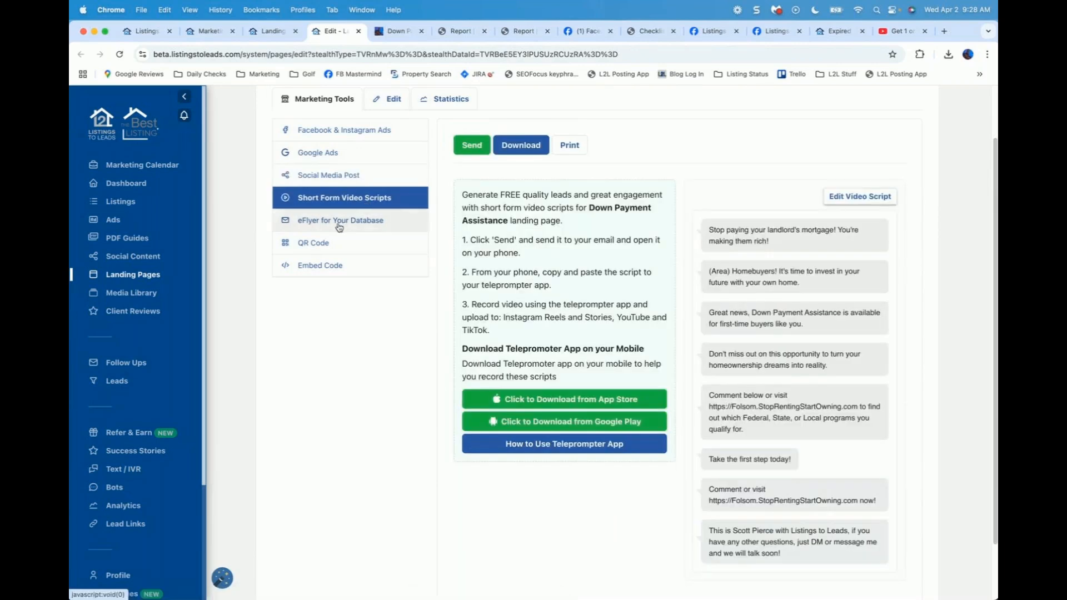
click(339, 223)
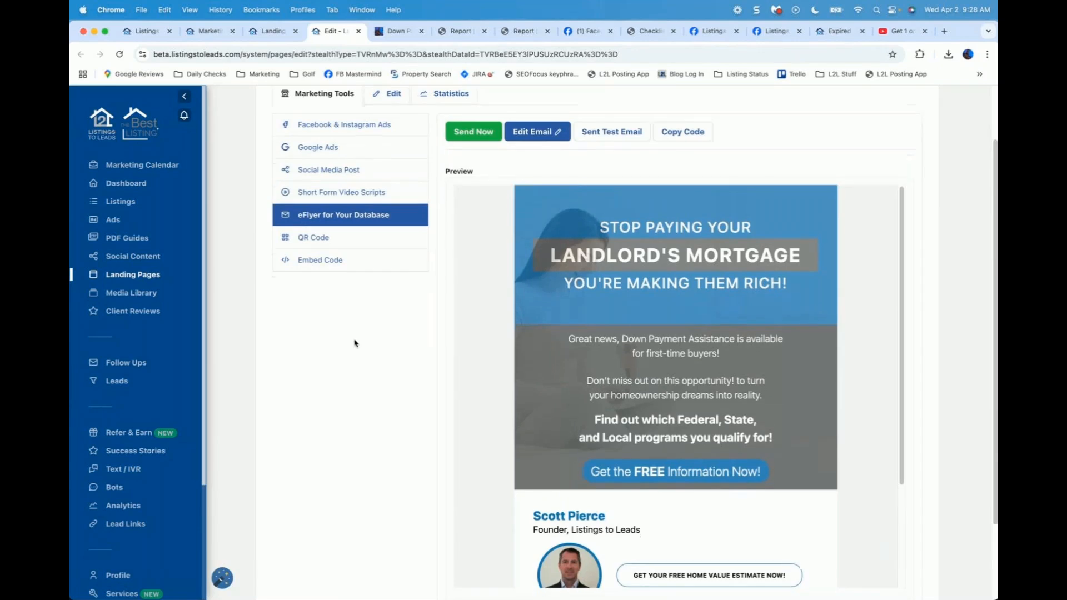
scroll(354, 343, down, 1)
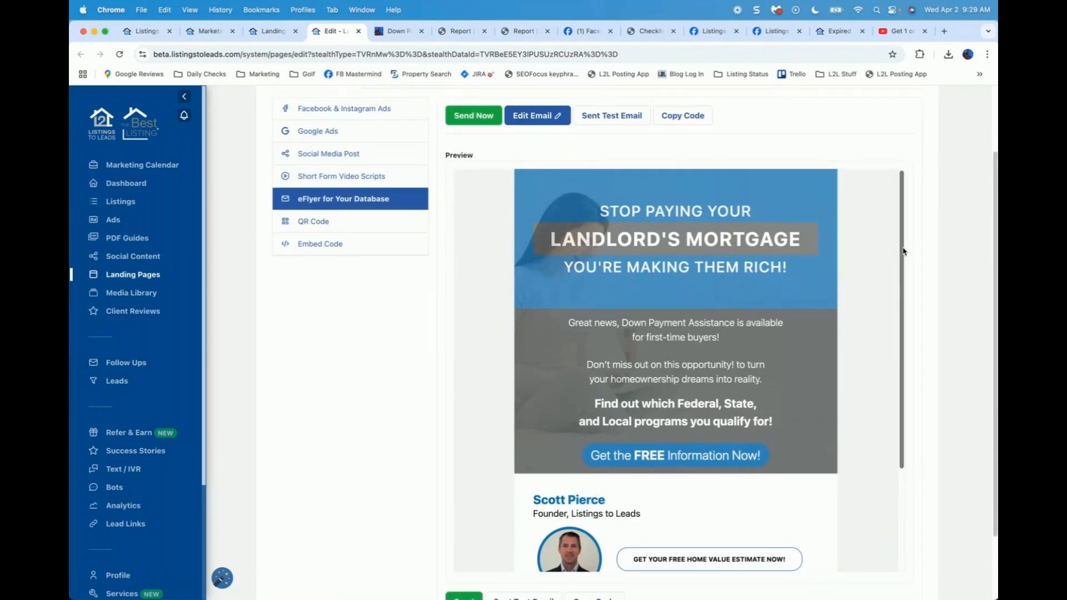
drag(903, 249, 907, 222)
scroll(877, 149, up, 2)
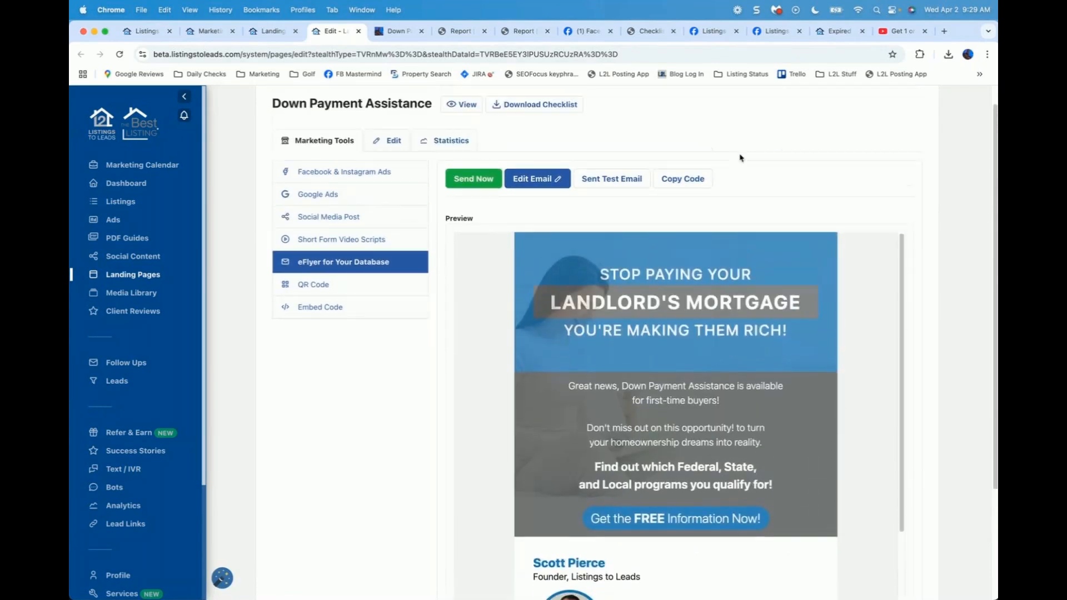
Step: Cancel the Send Now form, then open the eFlyer for editing and copy its email code
click(471, 182)
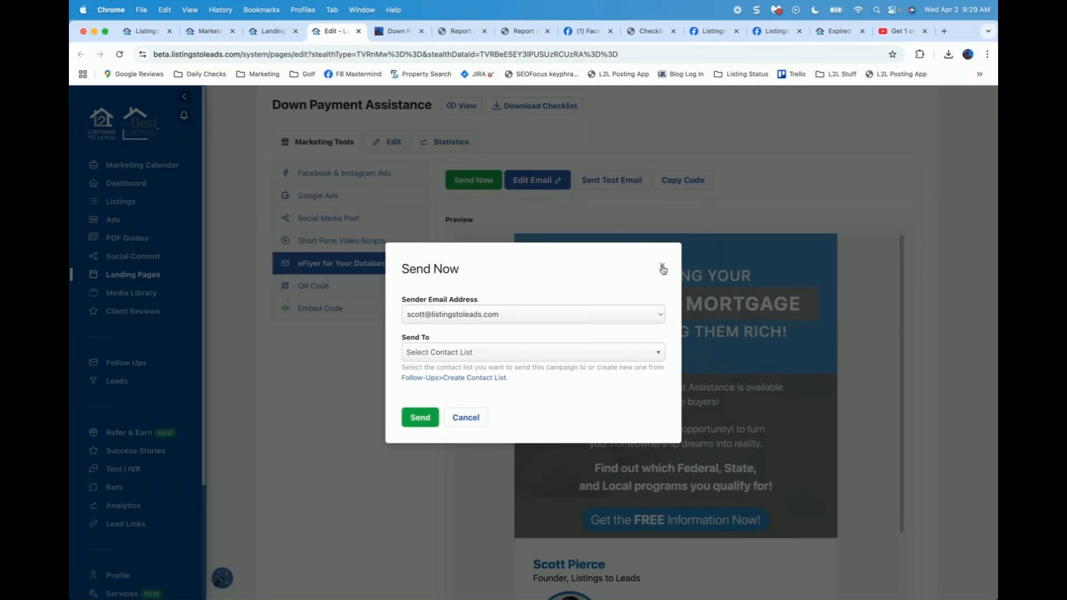
click(542, 201)
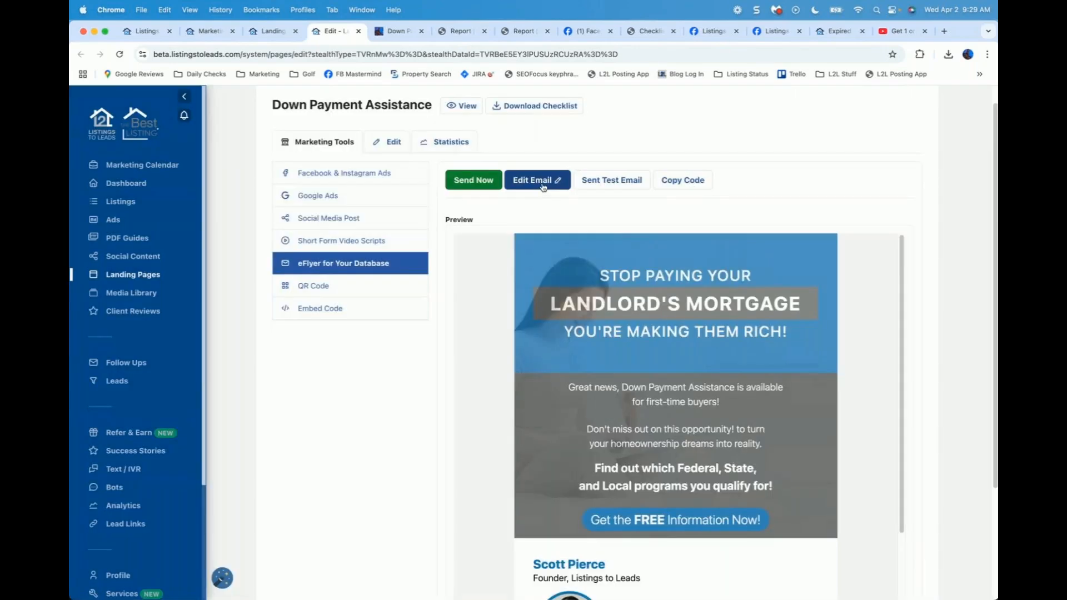
click(543, 185)
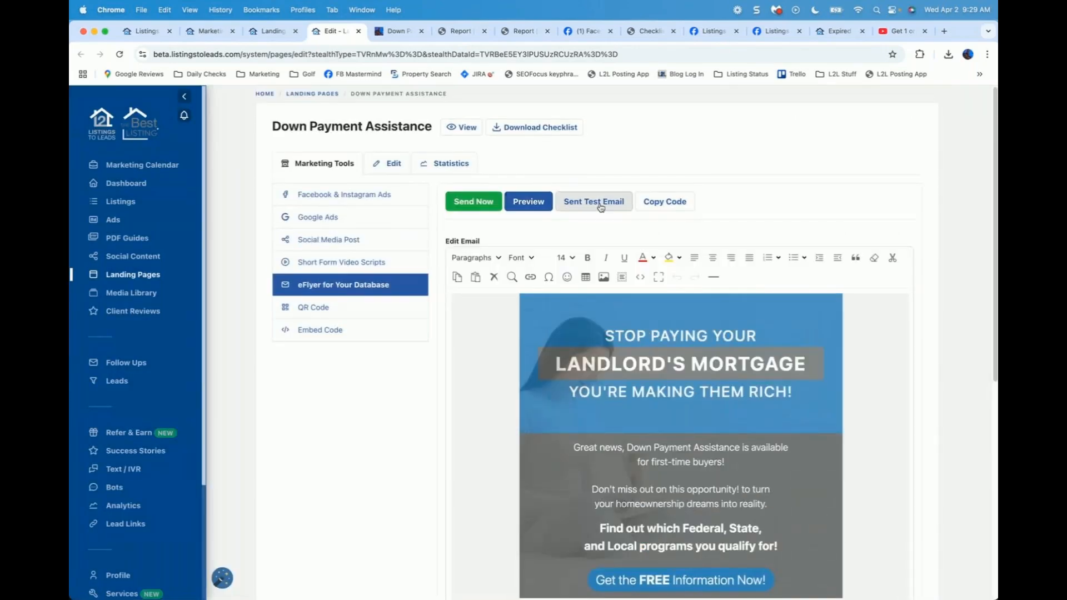
click(671, 203)
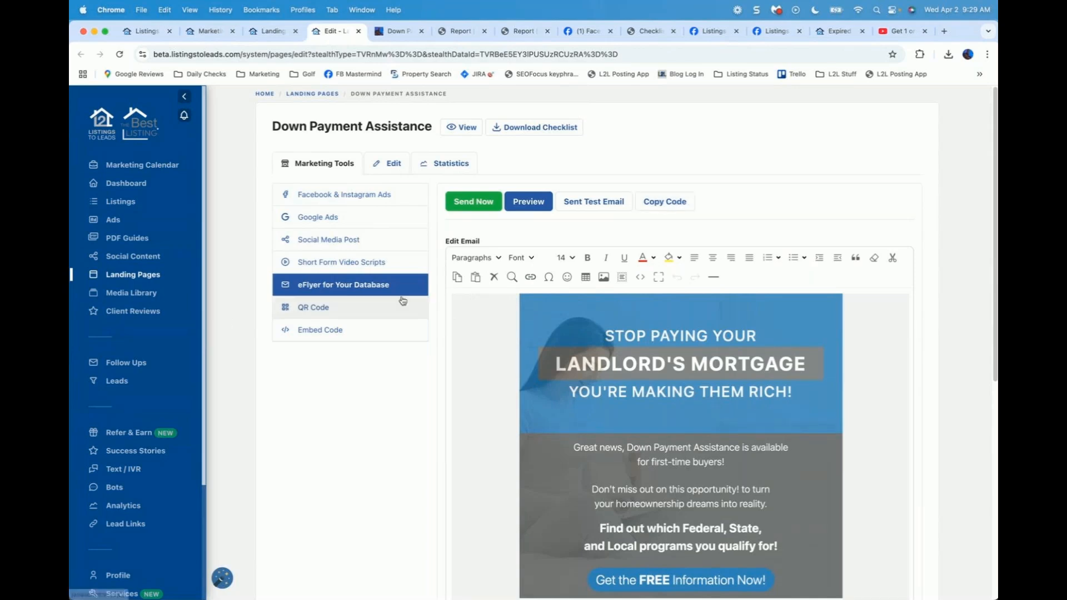
Step: Select the landing page's iframe embed code, view the live page, then show the Editor preview
click(321, 332)
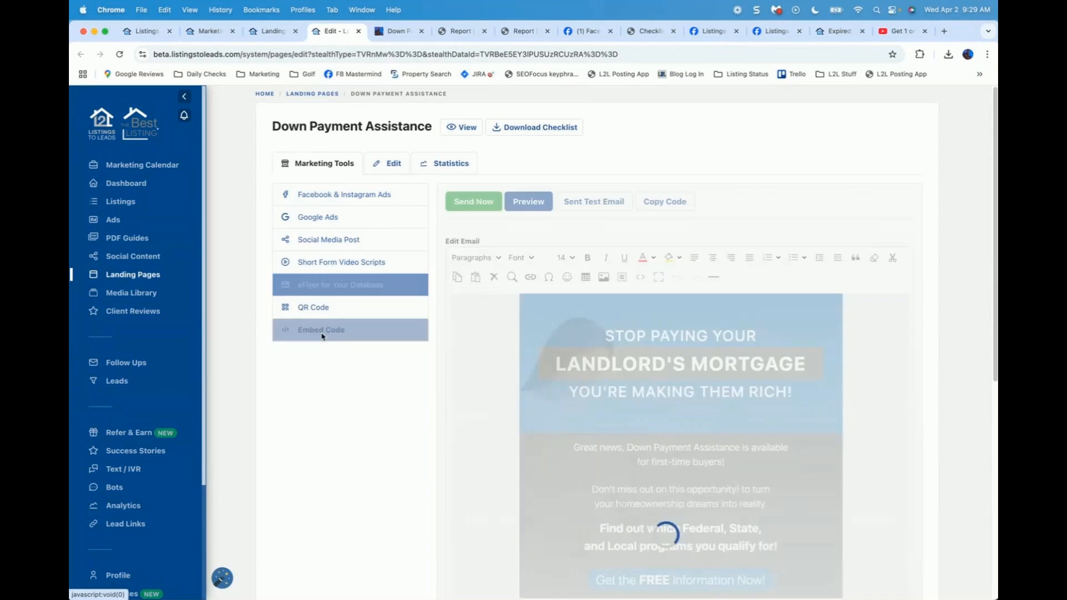
drag(552, 269, 399, 227)
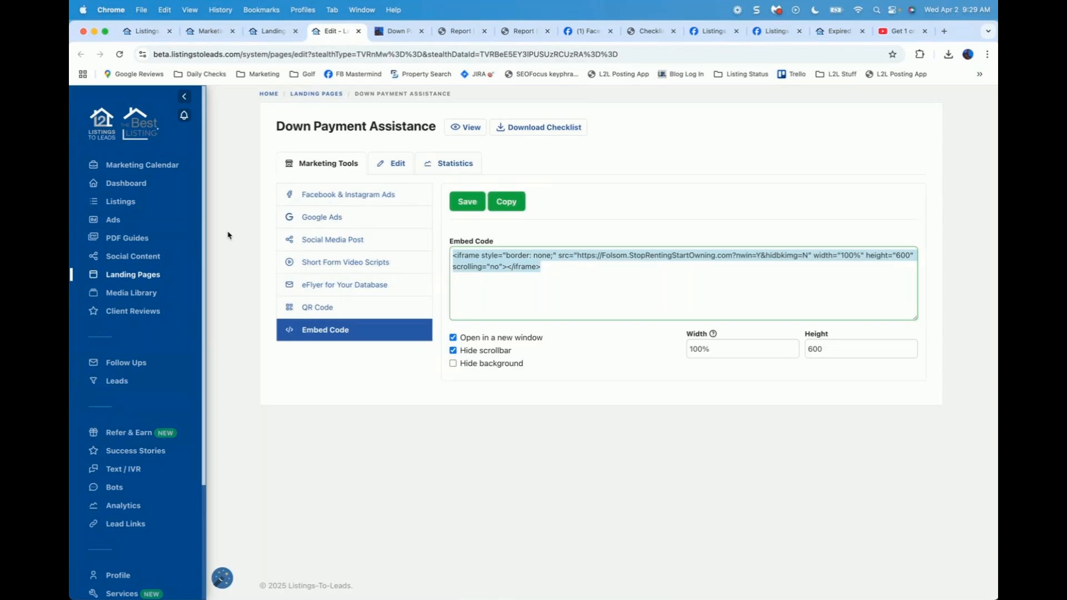
click(466, 128)
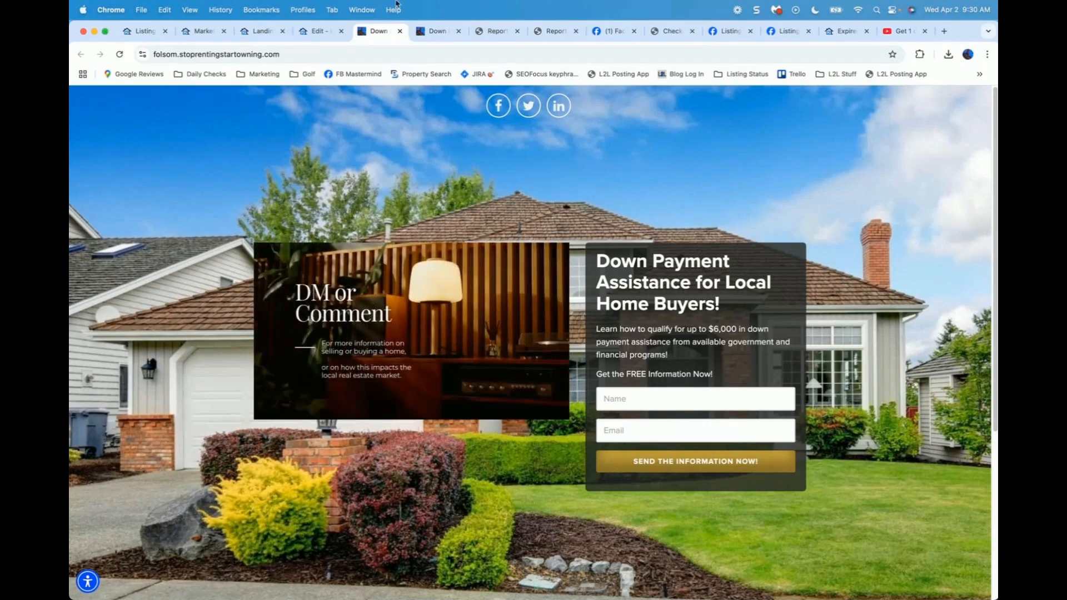
key(super+w)
click(394, 163)
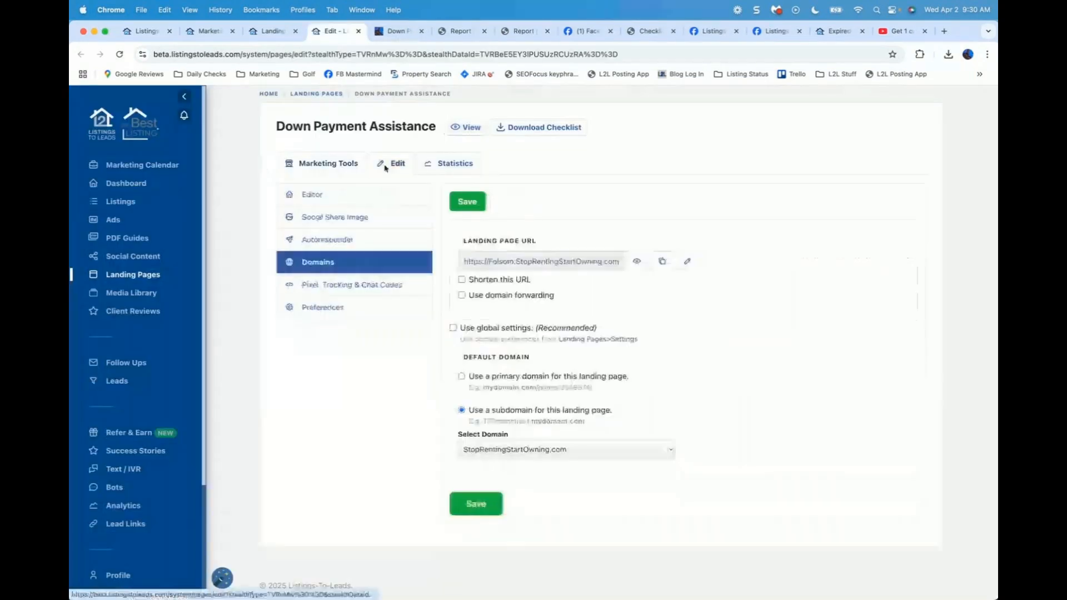
click(326, 193)
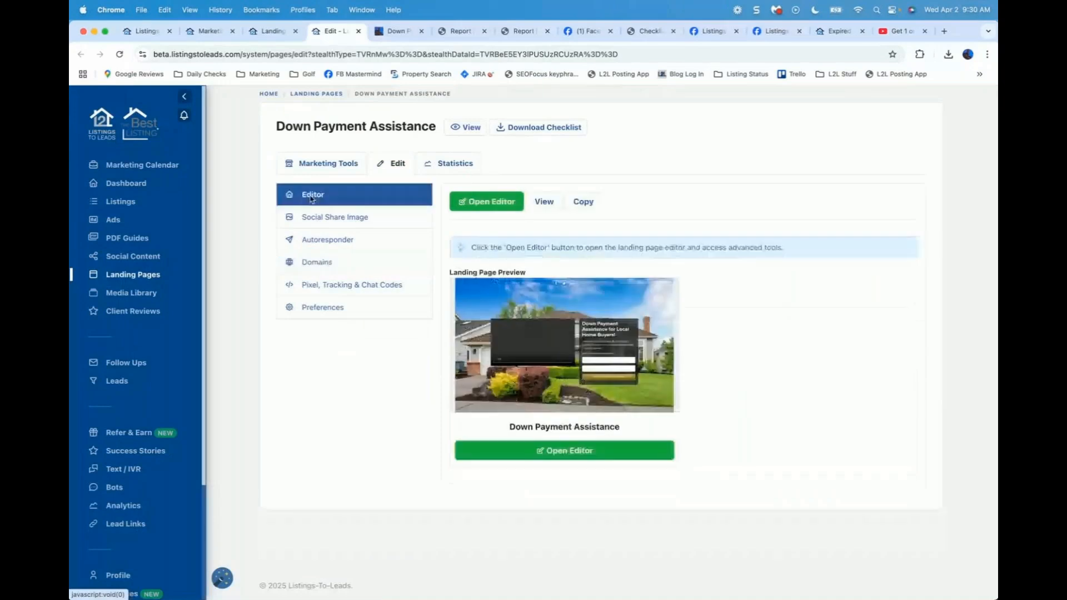
Step: In the full editor, try video and solid colour backgrounds, then keep the house image, shaded
click(495, 203)
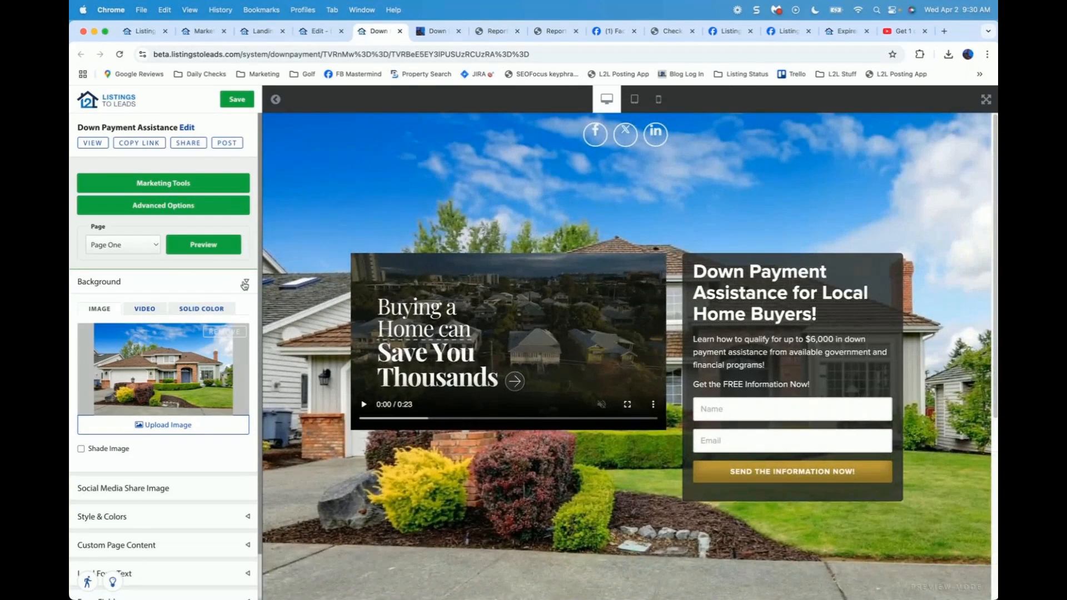
click(145, 309)
click(195, 313)
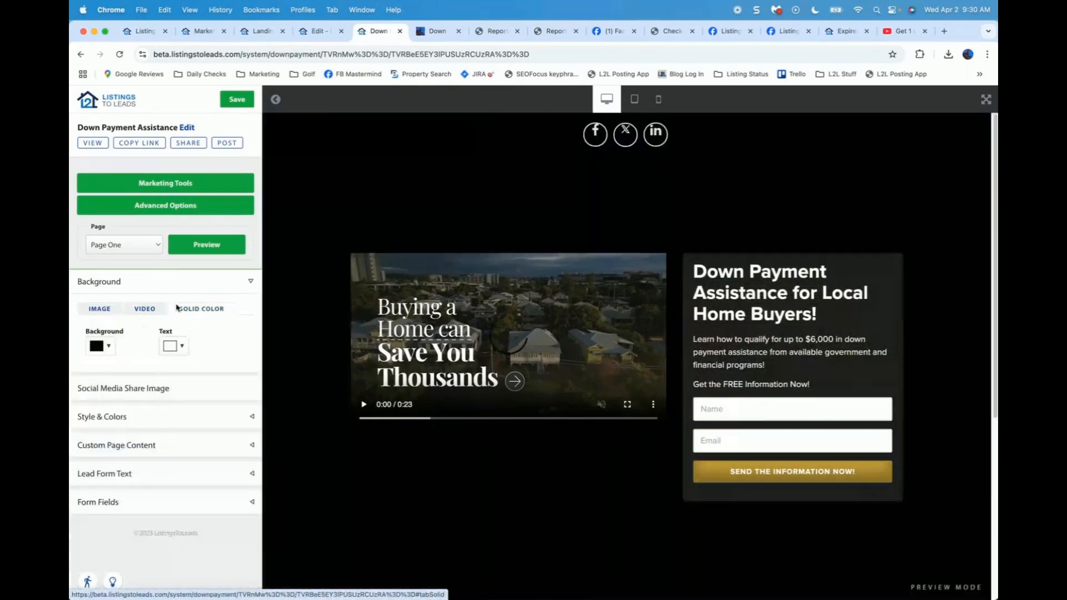
click(100, 311)
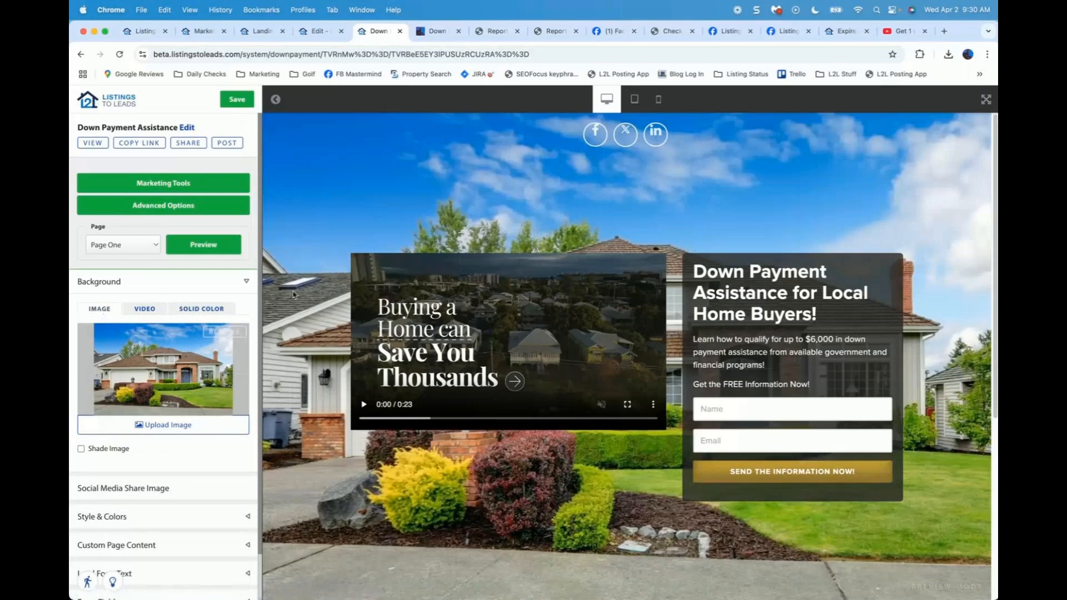
click(81, 449)
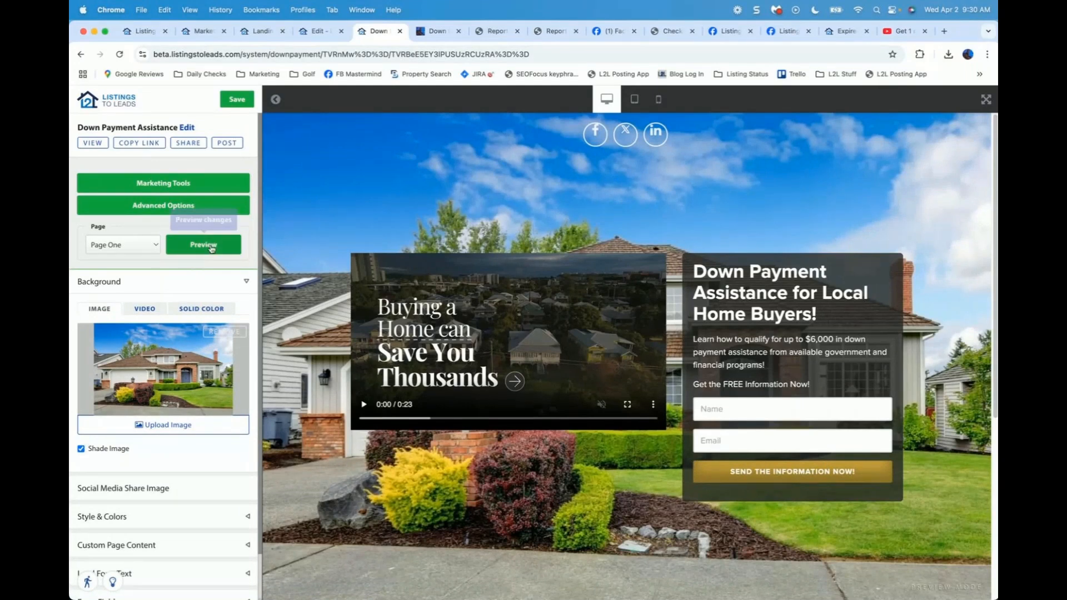
click(249, 283)
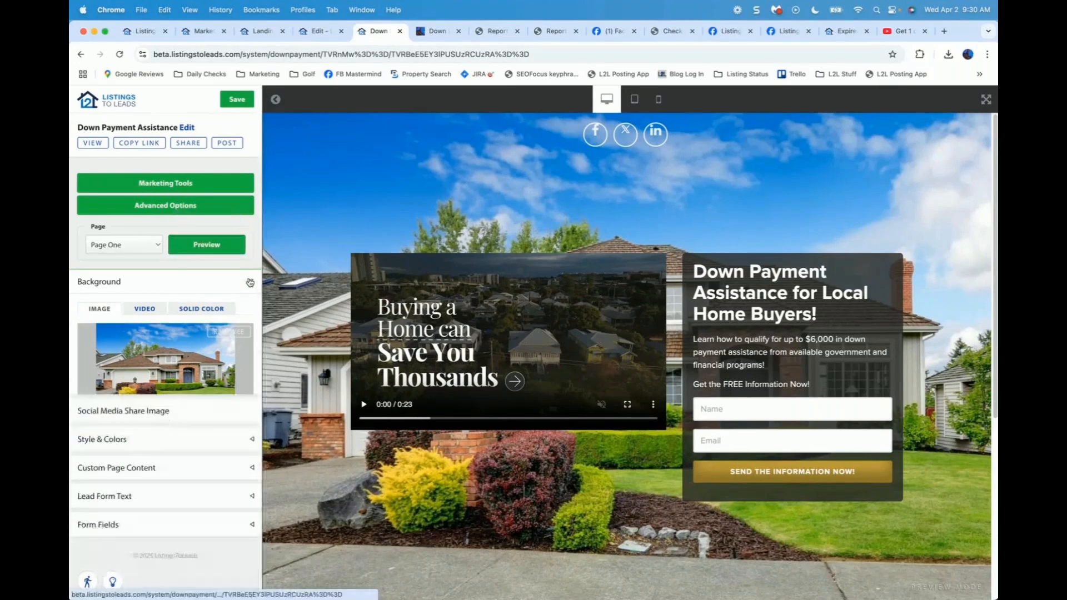
click(247, 340)
click(247, 341)
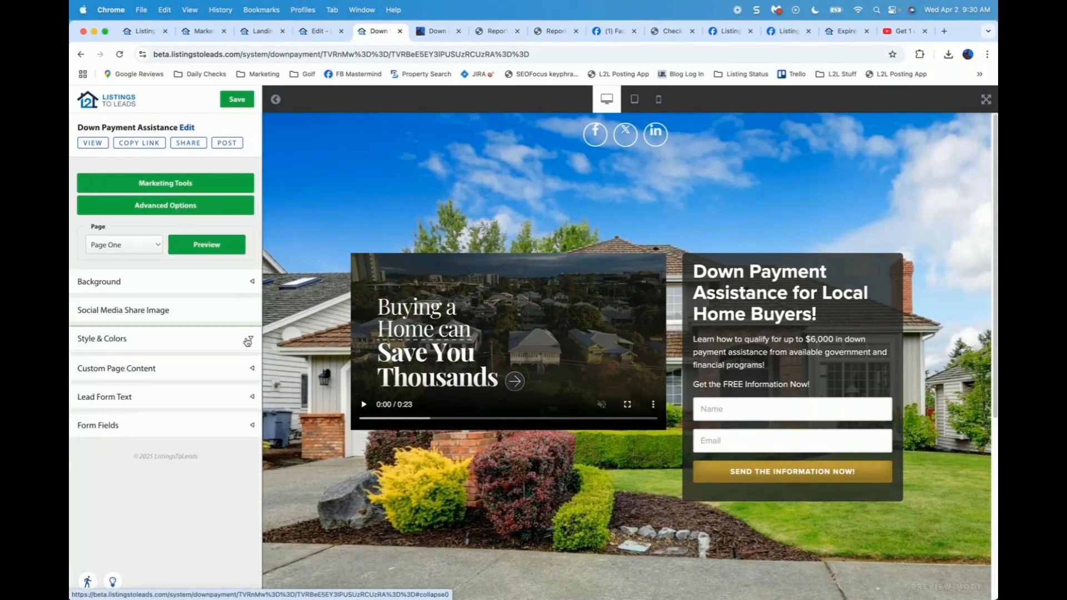
Step: Change the custom page content type to Countdown Counter
click(251, 371)
scroll(126, 309, down, 2)
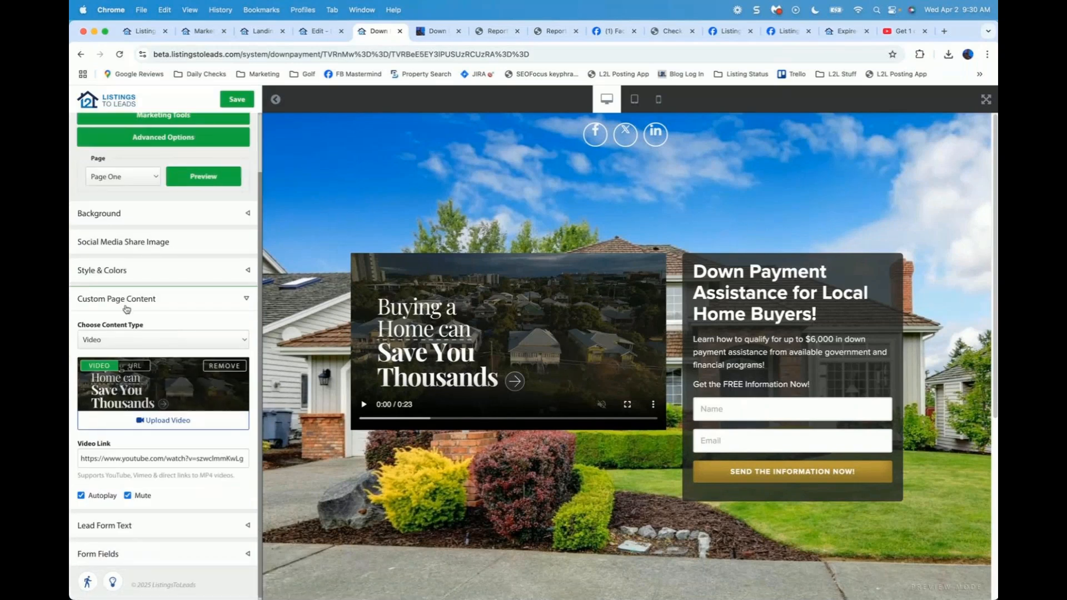
click(127, 339)
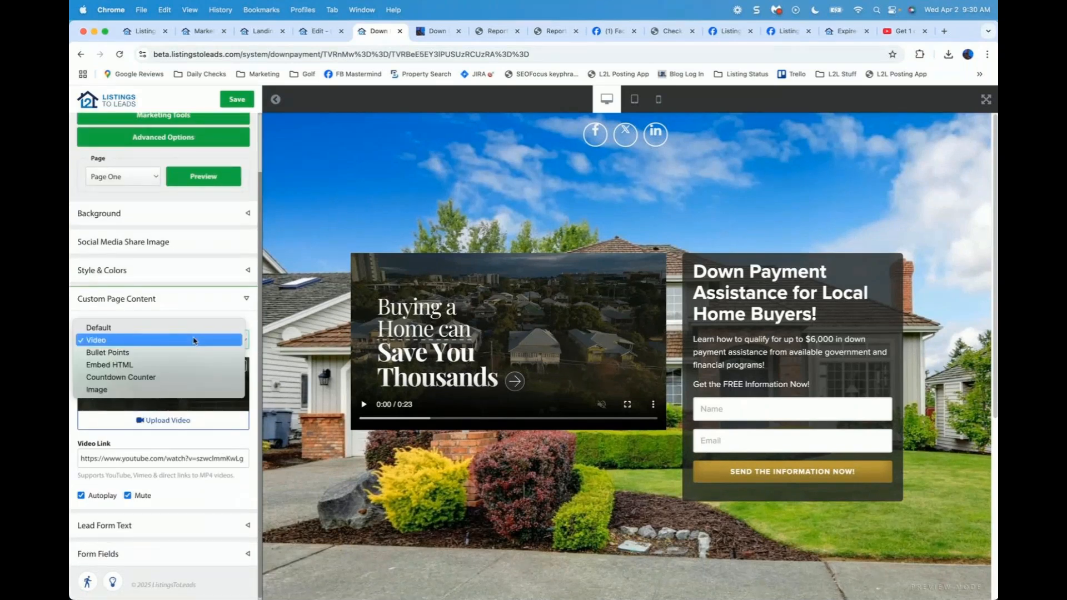
click(154, 380)
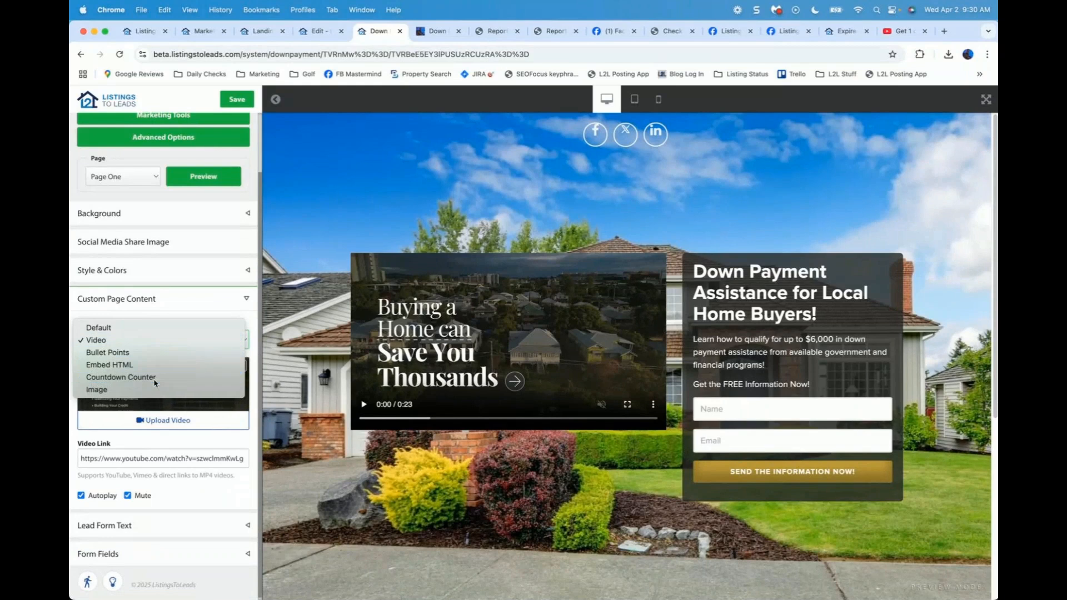
Step: Set the countdown's end date to May 31, 2025
click(164, 433)
click(171, 466)
click(198, 487)
click(197, 487)
click(197, 487)
click(197, 487)
click(198, 487)
click(197, 486)
click(197, 487)
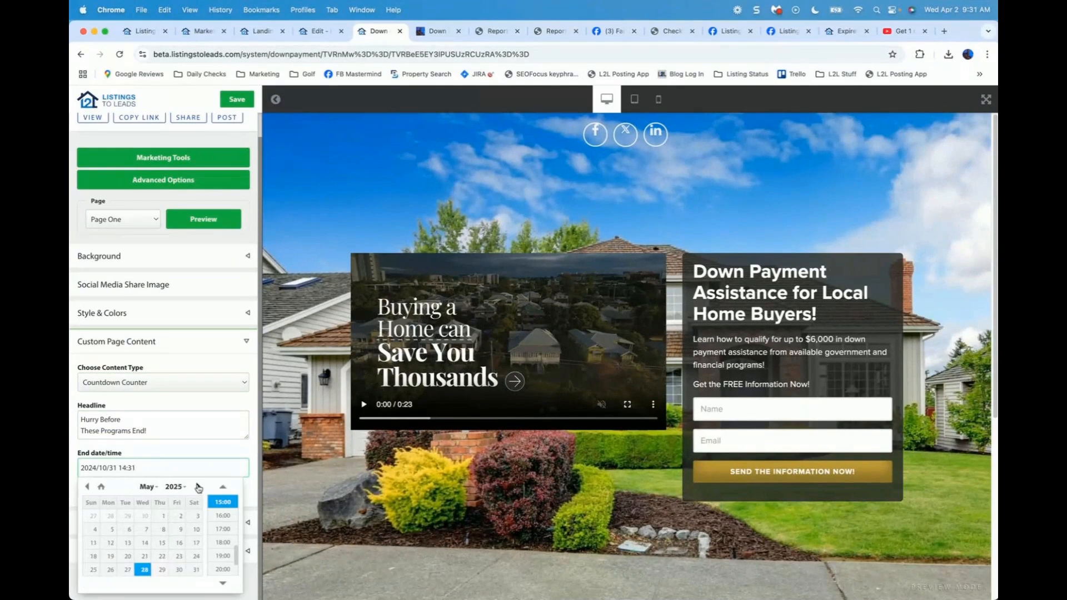
click(194, 569)
Step: Preview and save the landing page, then view the live page in a new tab
click(205, 220)
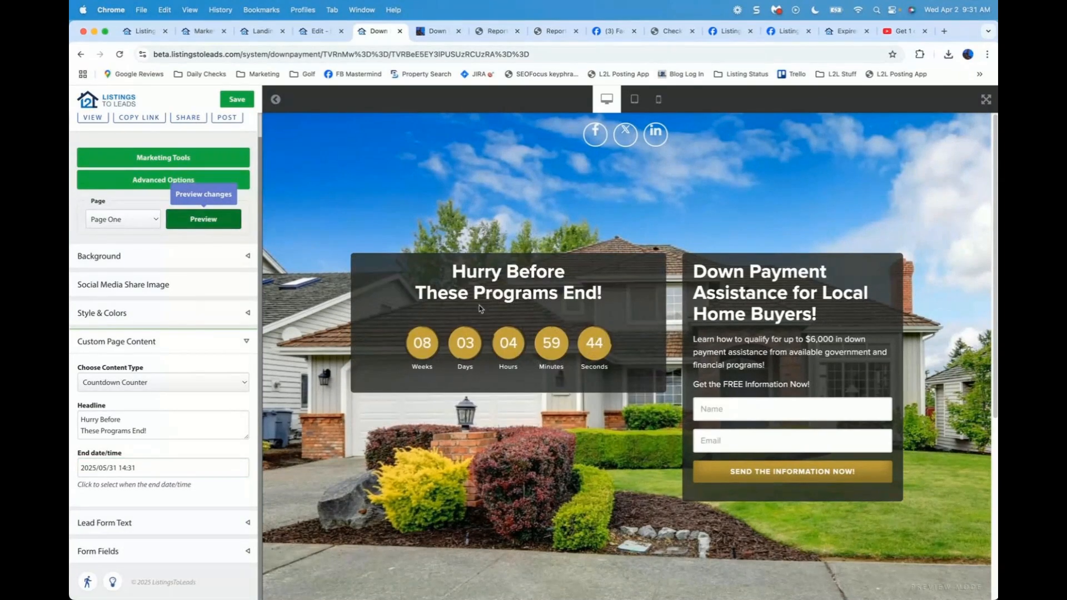
click(234, 100)
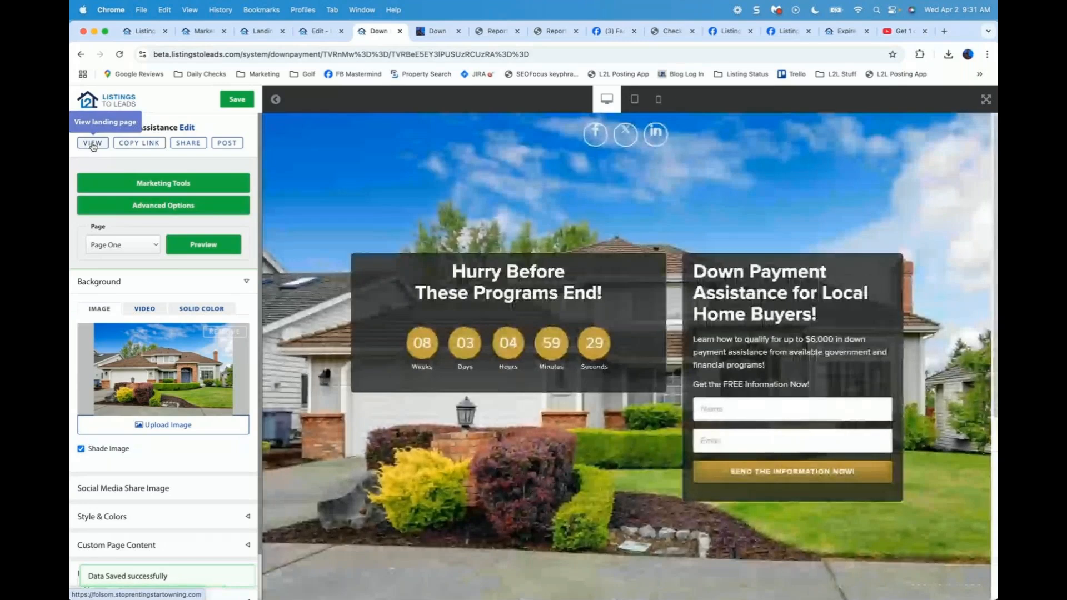
click(92, 143)
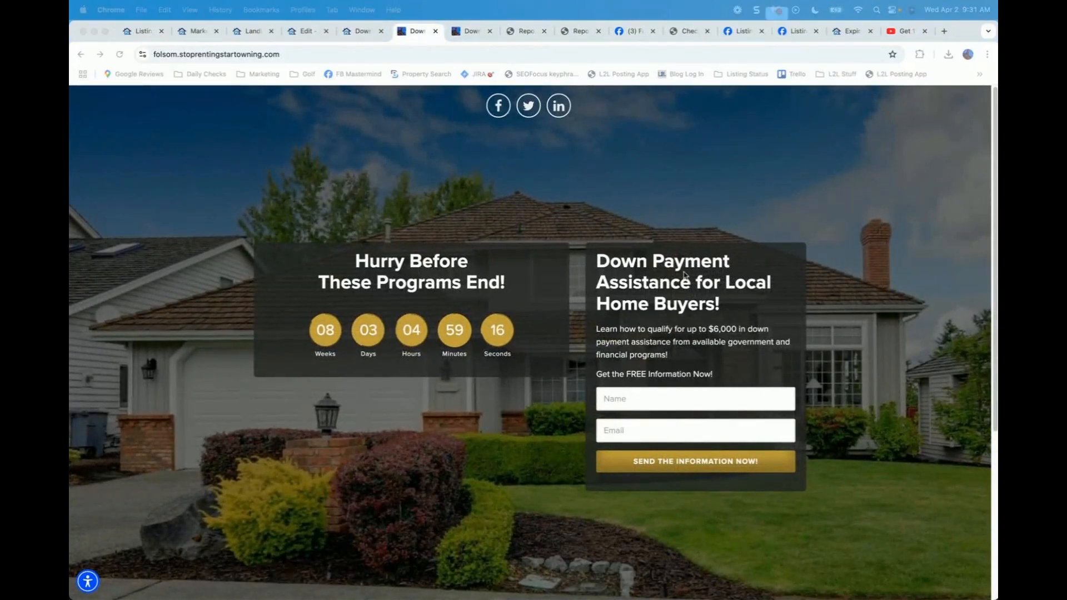
Step: In Lead Form Text, change the description's $6,000 to $8,000 and preview the update
click(358, 34)
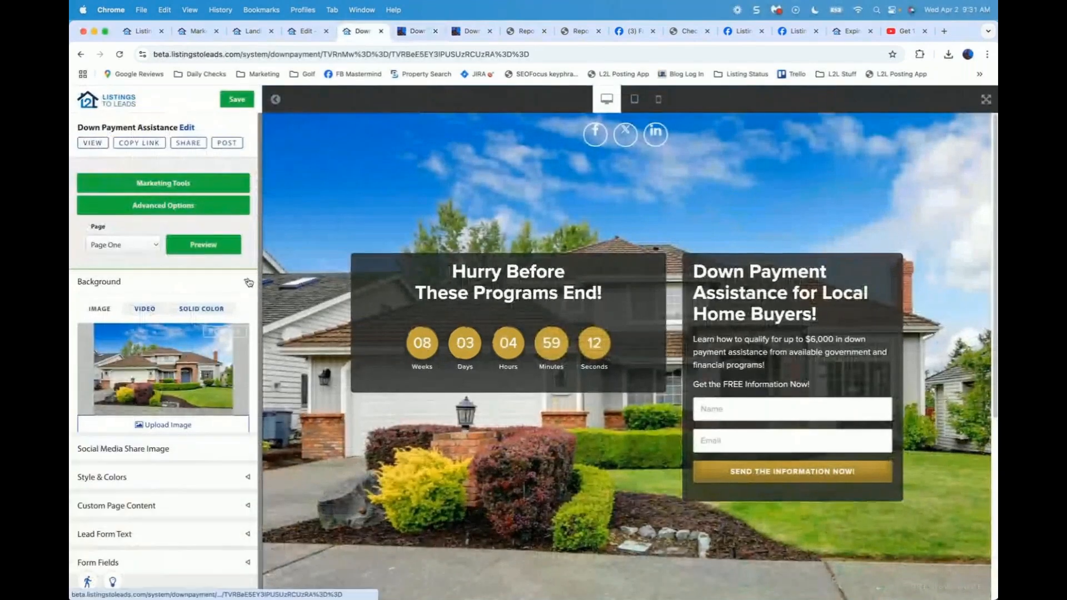
click(249, 282)
click(234, 398)
scroll(178, 418, down, 2)
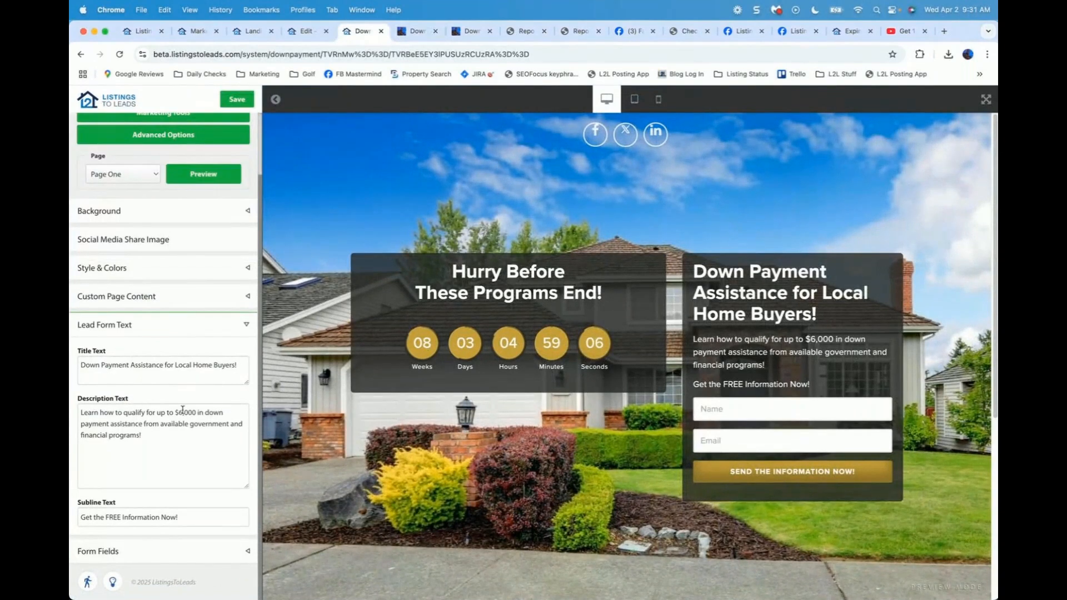
click(192, 414)
key(Left)
key(Left)
key(Left)
key(BackSpace)
text(8)
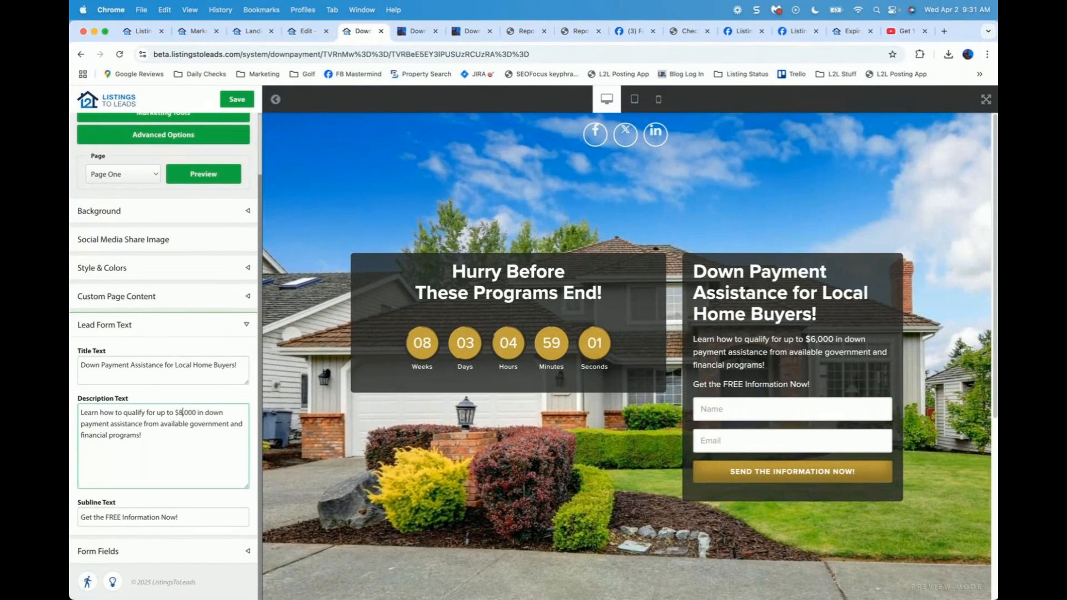
click(208, 176)
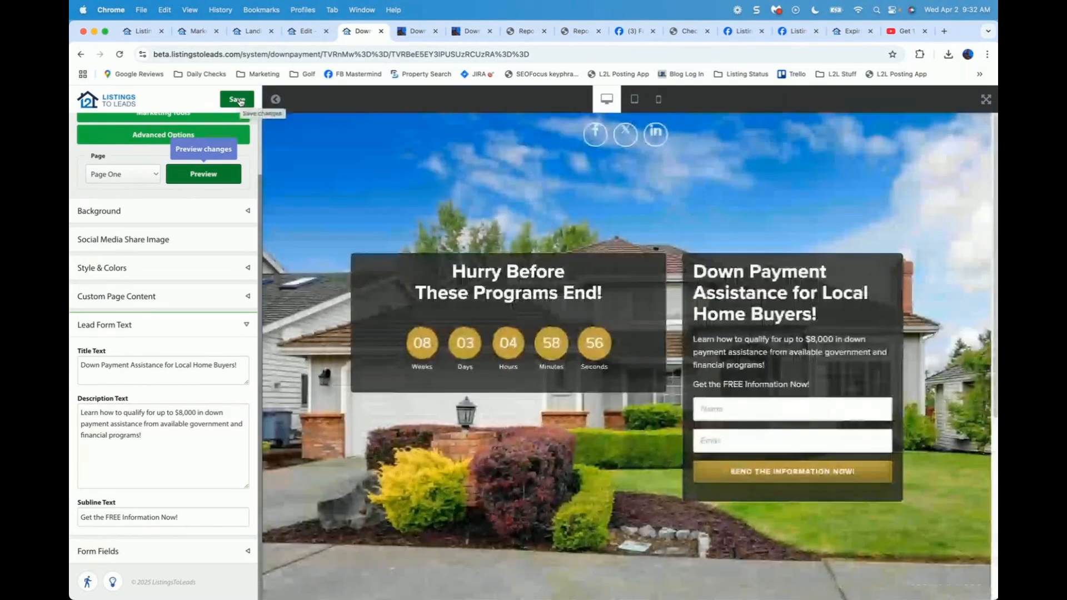
click(238, 99)
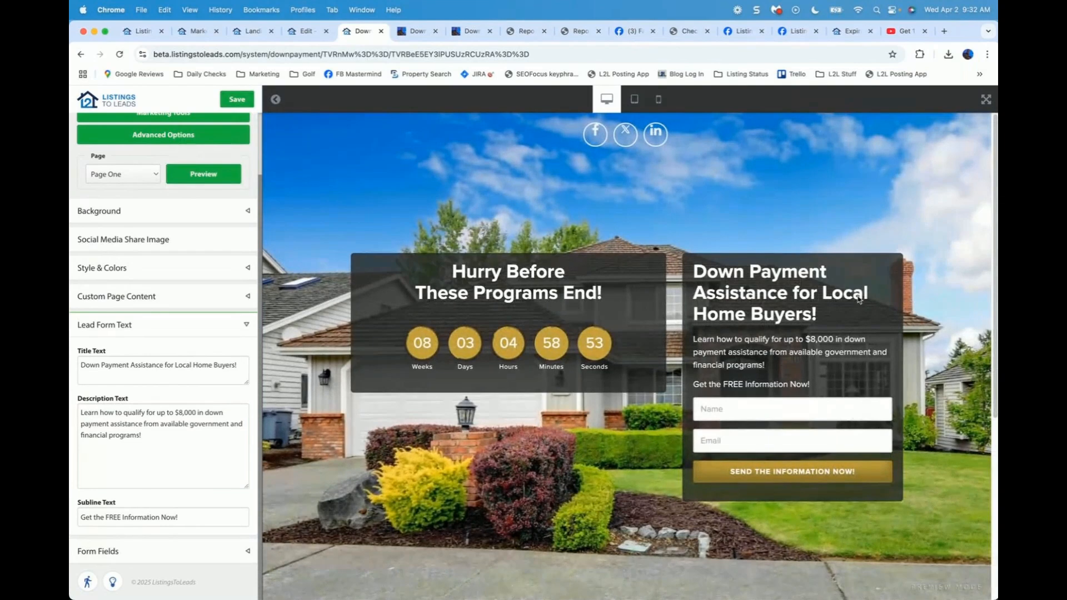
Step: Bring up the page's Marketing Tools and view the Facebook & Instagram Ads and Social Media Post tools
click(305, 31)
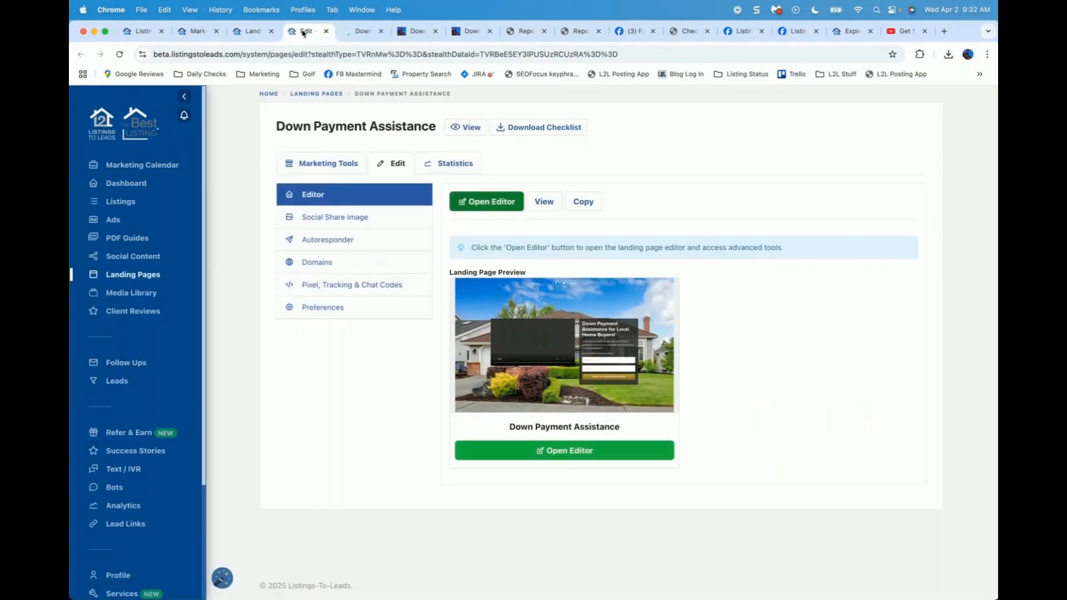
click(321, 166)
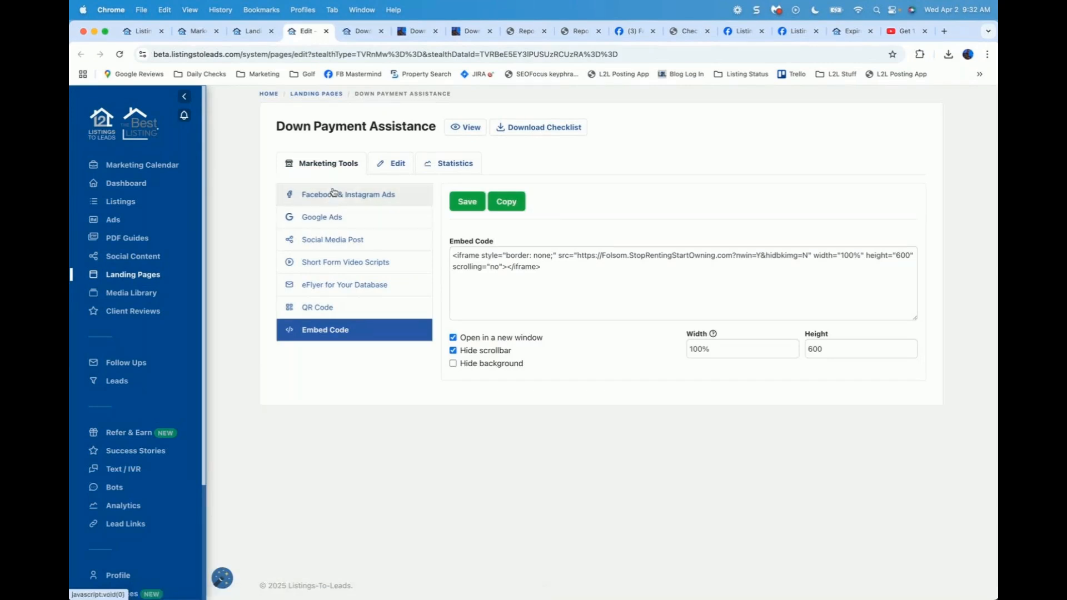
click(331, 193)
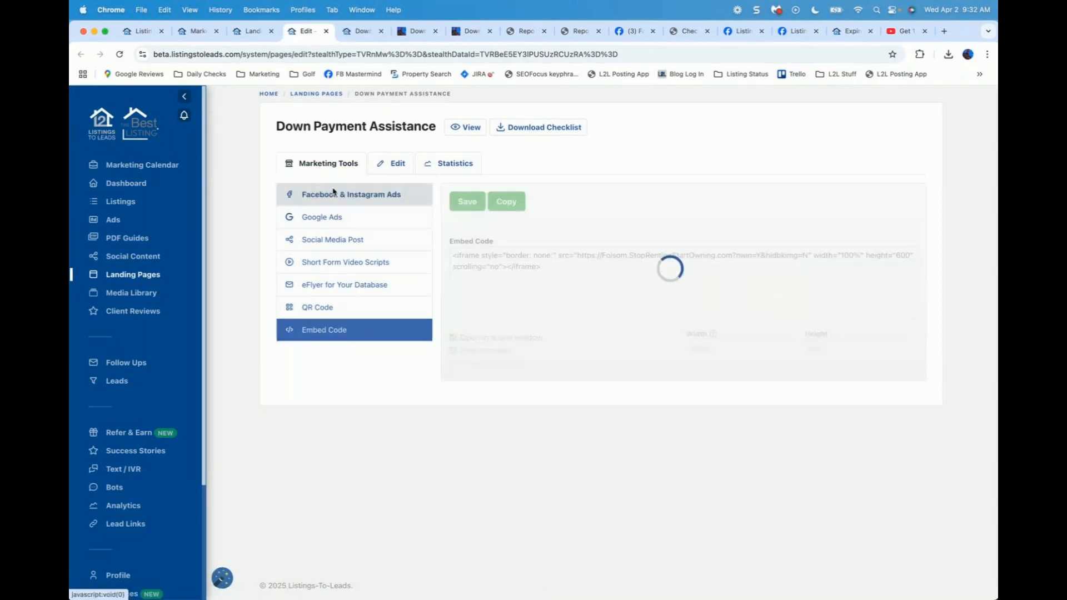
click(332, 241)
click(332, 240)
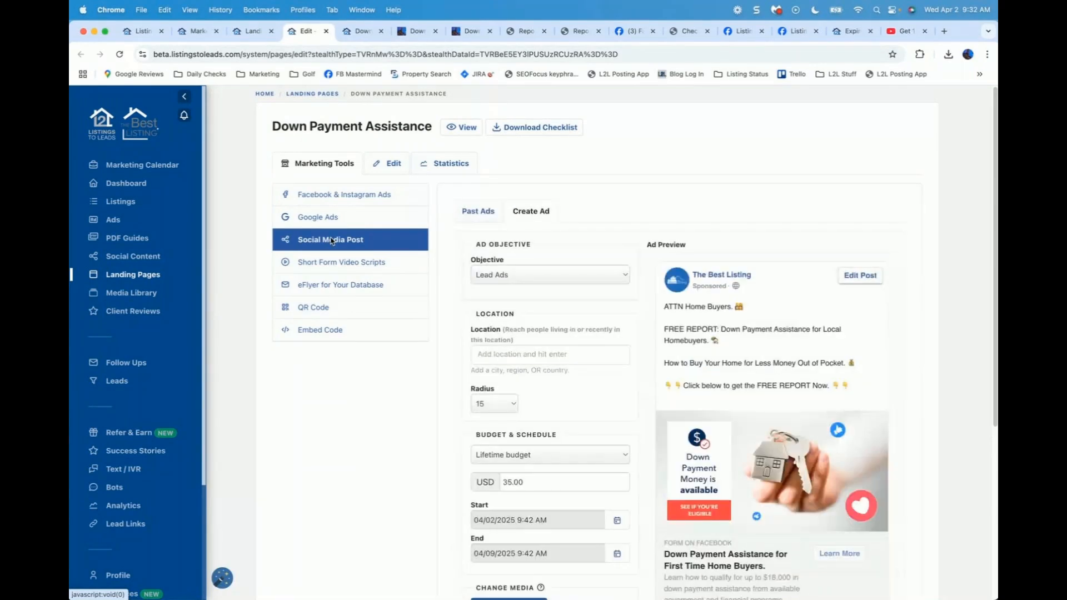
Step: Load the Short Form Video Scripts tool for the Down Payment Assistance page
click(327, 268)
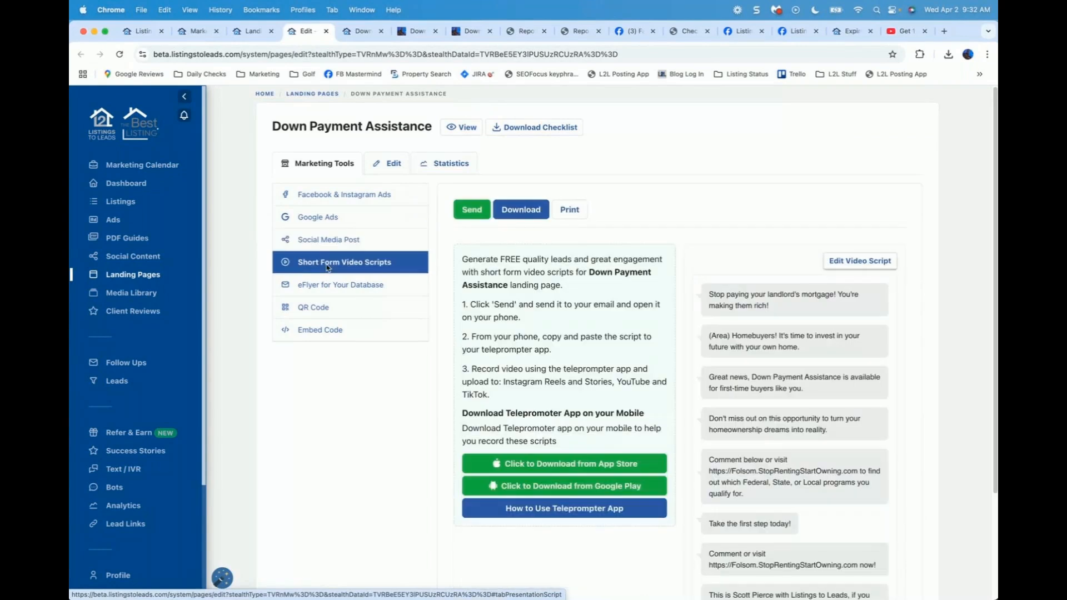
click(328, 268)
Step: Look through the eFlyer for Your Database preview, then go to the PDF Guides library
click(326, 286)
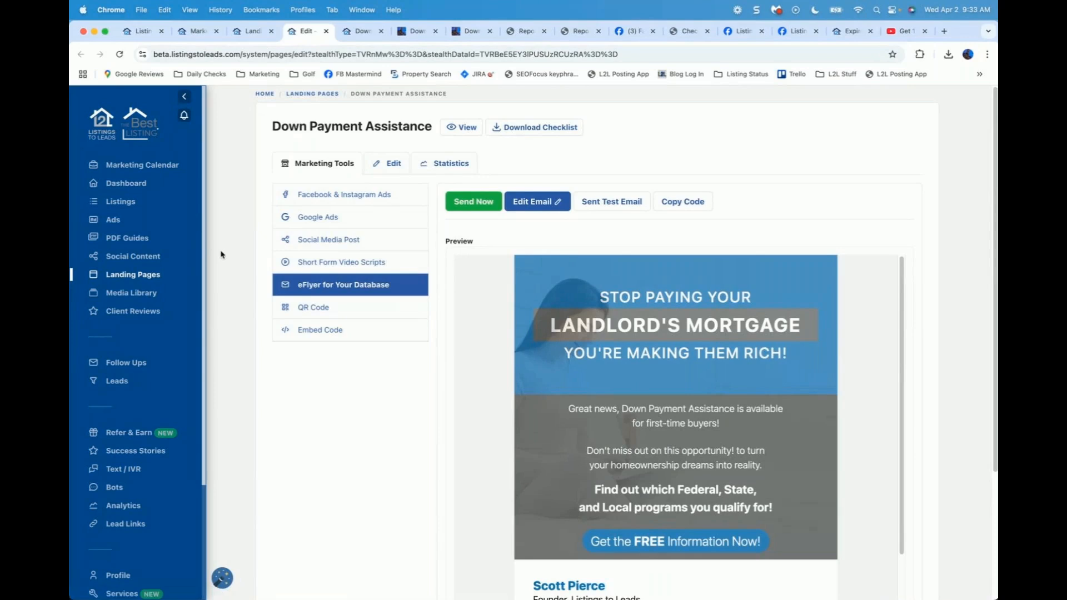
scroll(221, 255, down, 1)
scroll(222, 254, up, 1)
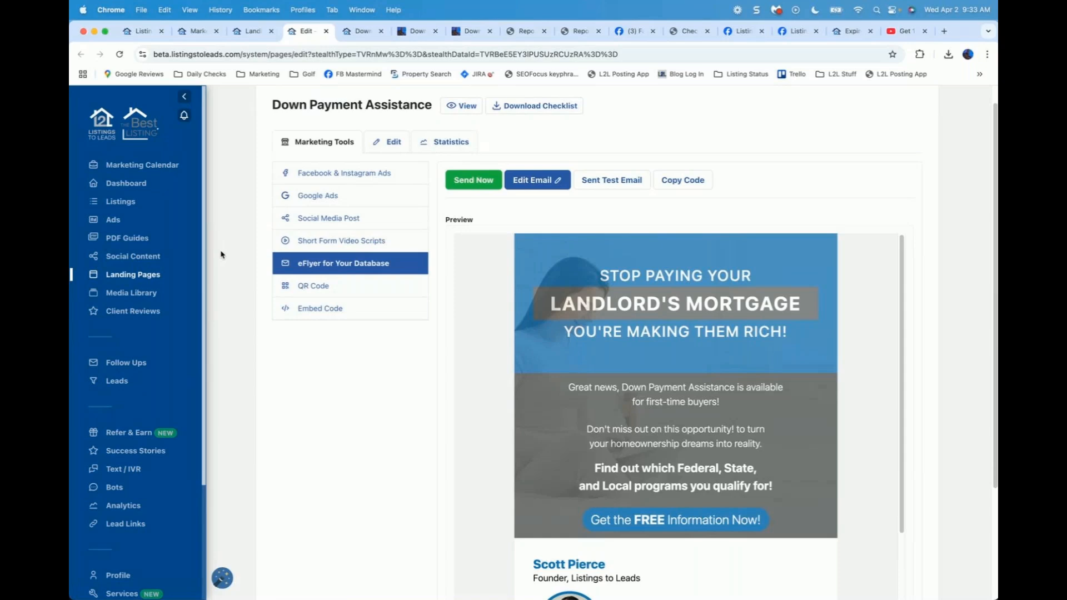
click(131, 239)
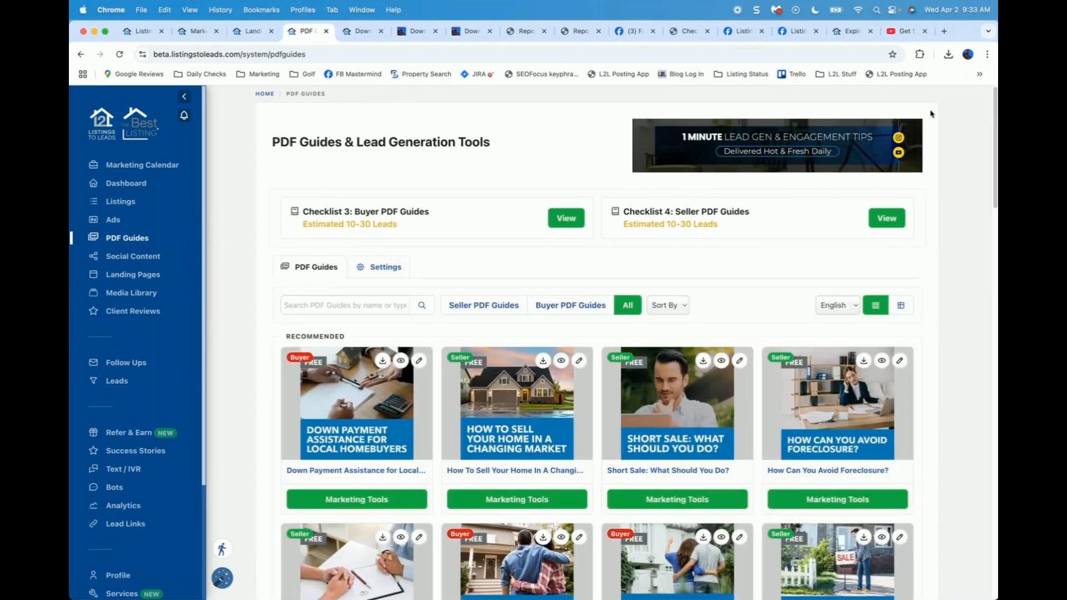
Step: Filter to Buyer PDF Guides and open Marketing Tools for The 2-1 Buydown guide
click(571, 305)
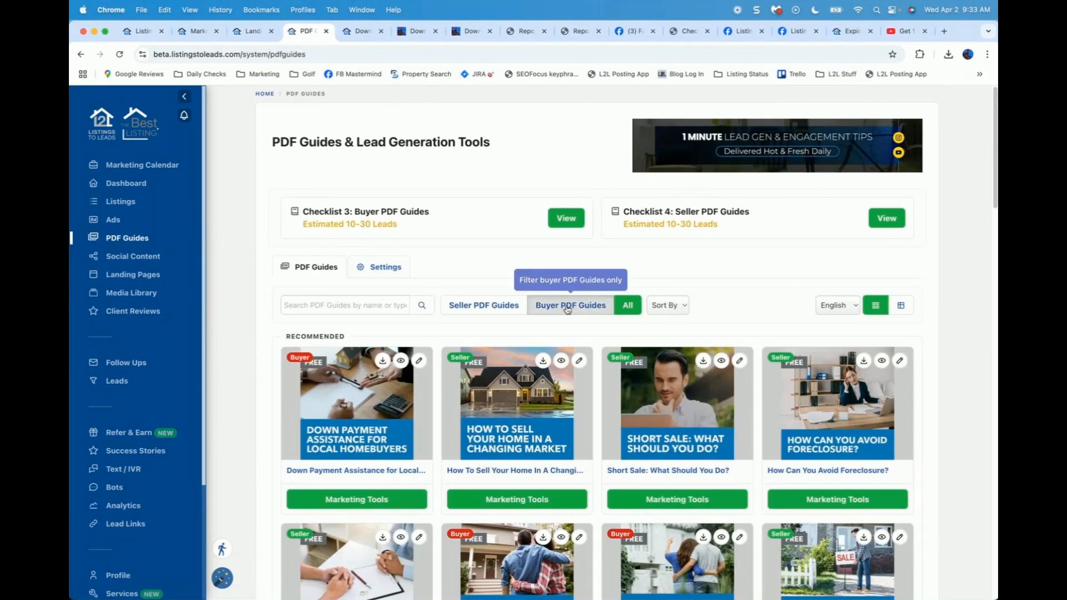
scroll(257, 341, down, 2)
scroll(290, 321, down, 1)
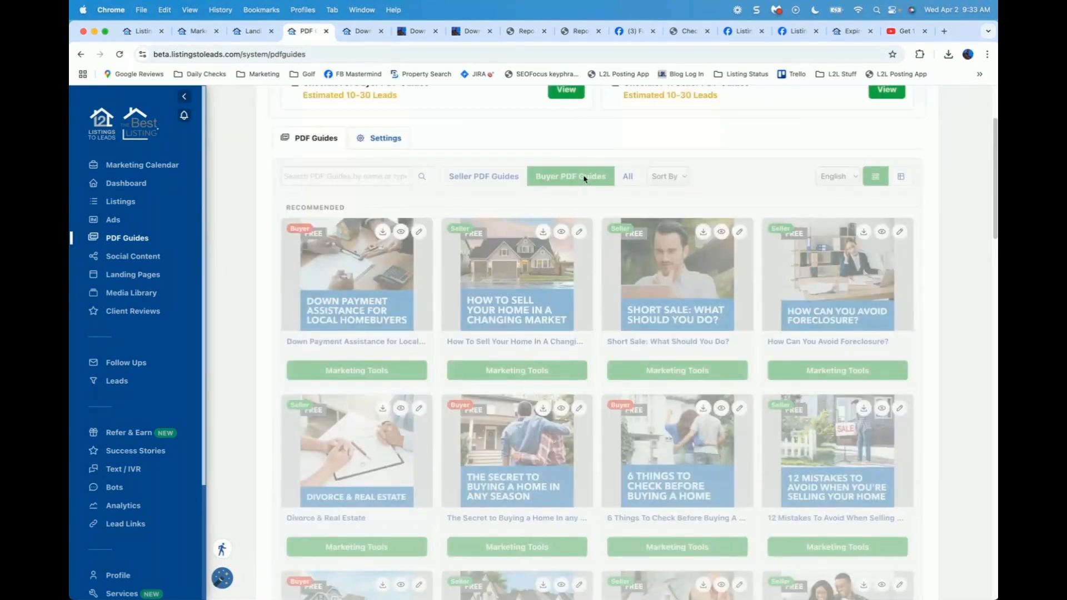
scroll(556, 183, up, 3)
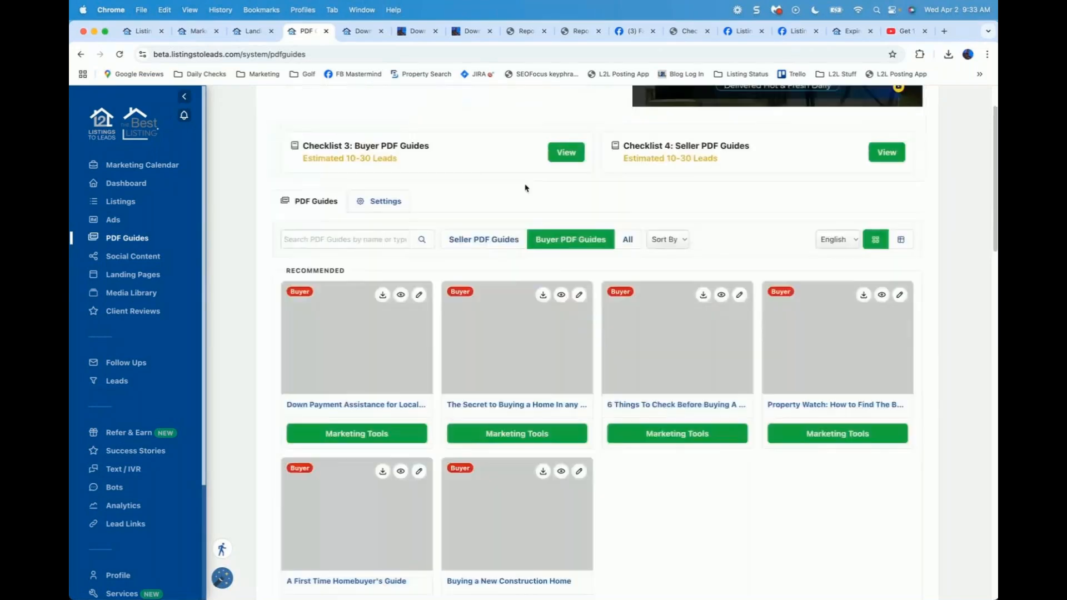
scroll(511, 195, down, 3)
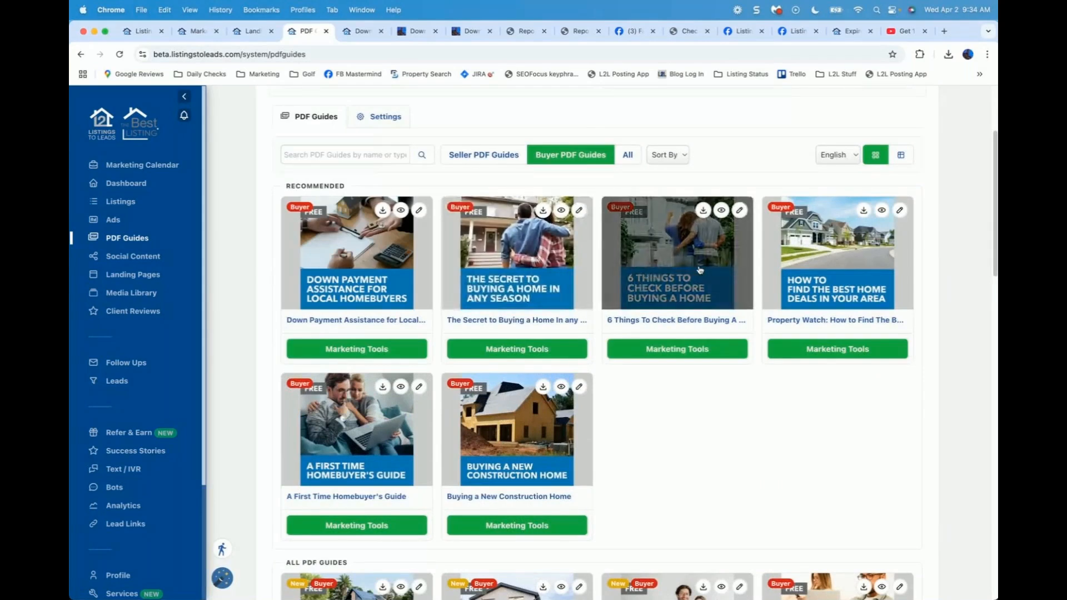
scroll(678, 303, down, 1)
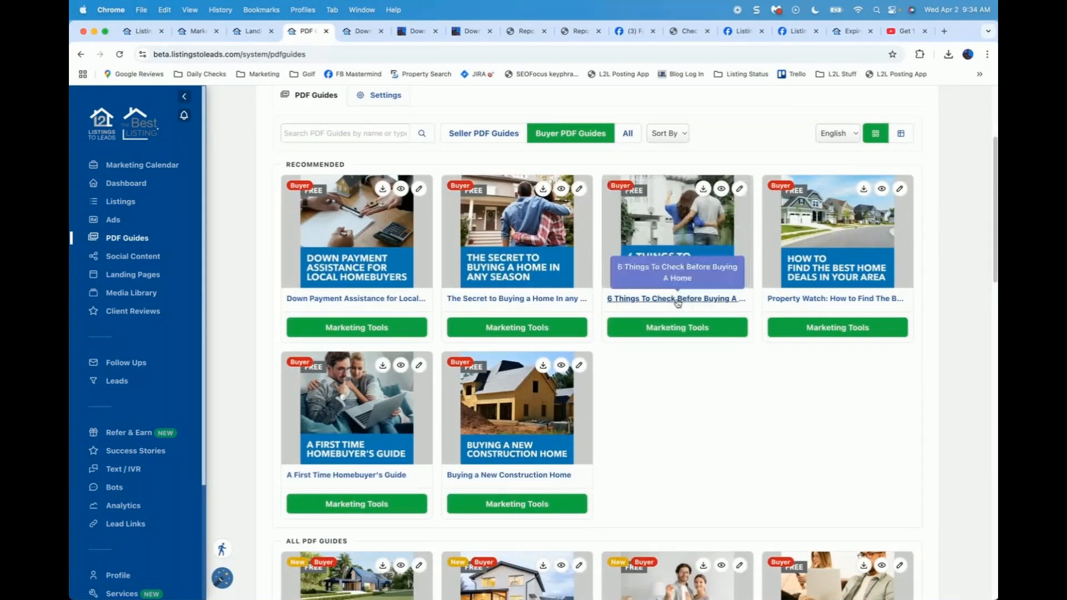
scroll(678, 304, down, 5)
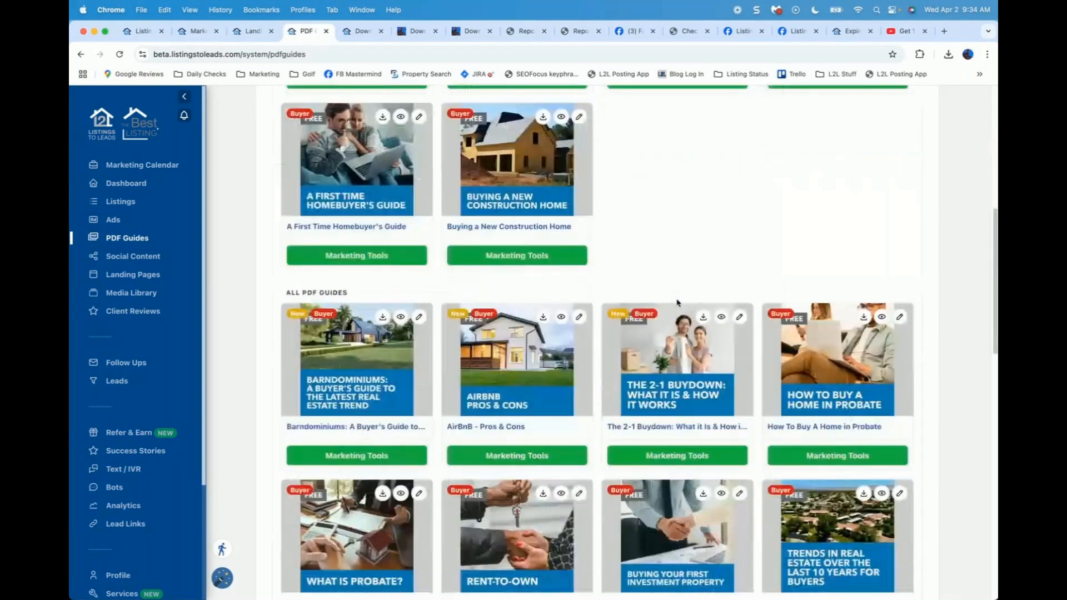
scroll(678, 302, down, 2)
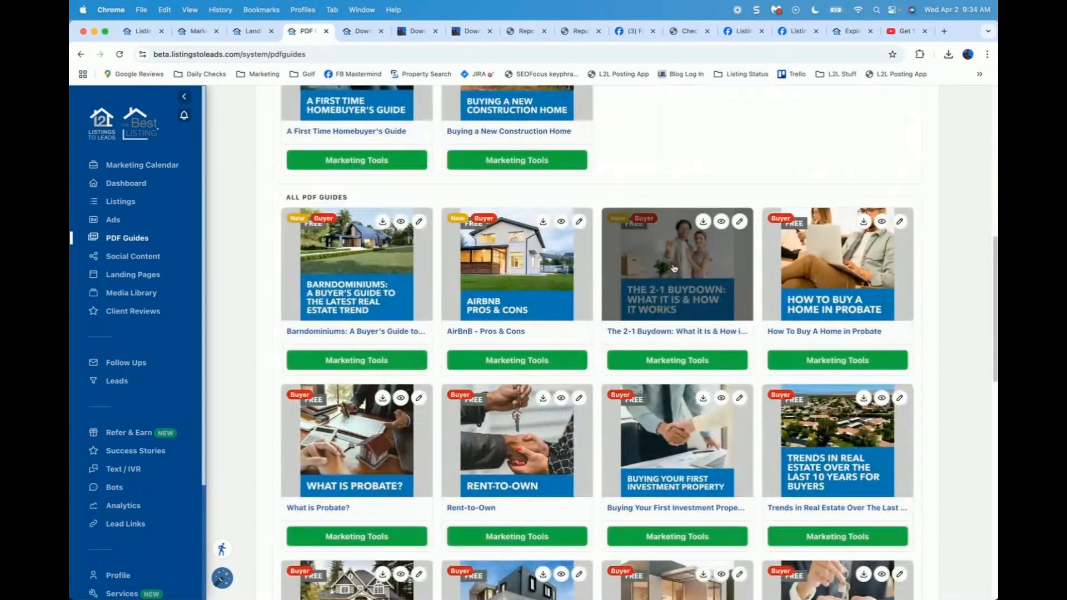
click(674, 361)
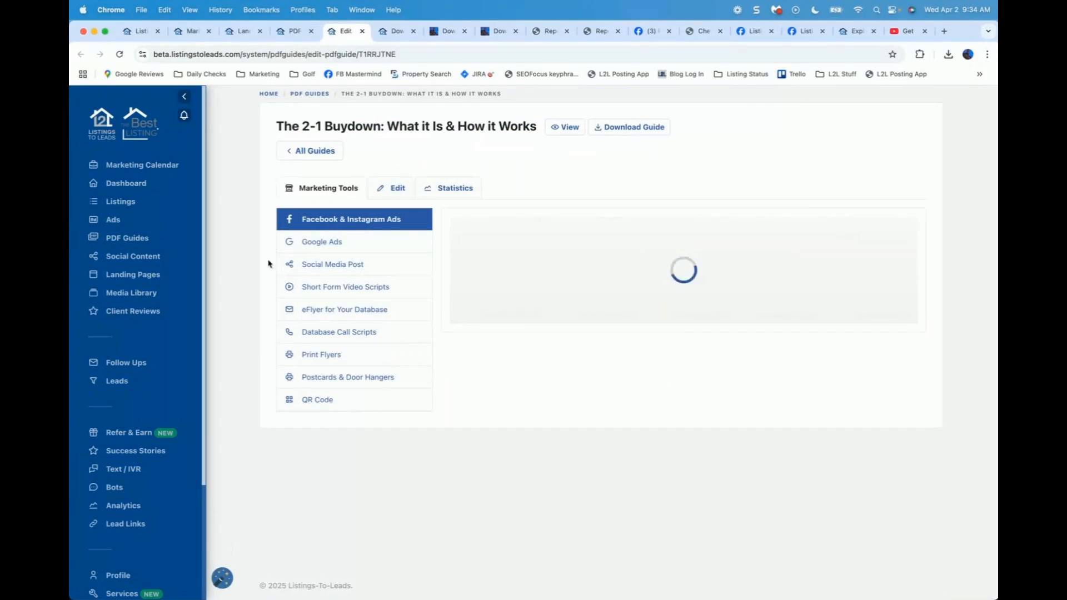
Step: Display the 2-1 Buydown guide's eFlyer for Your Database email and scroll through it
click(337, 312)
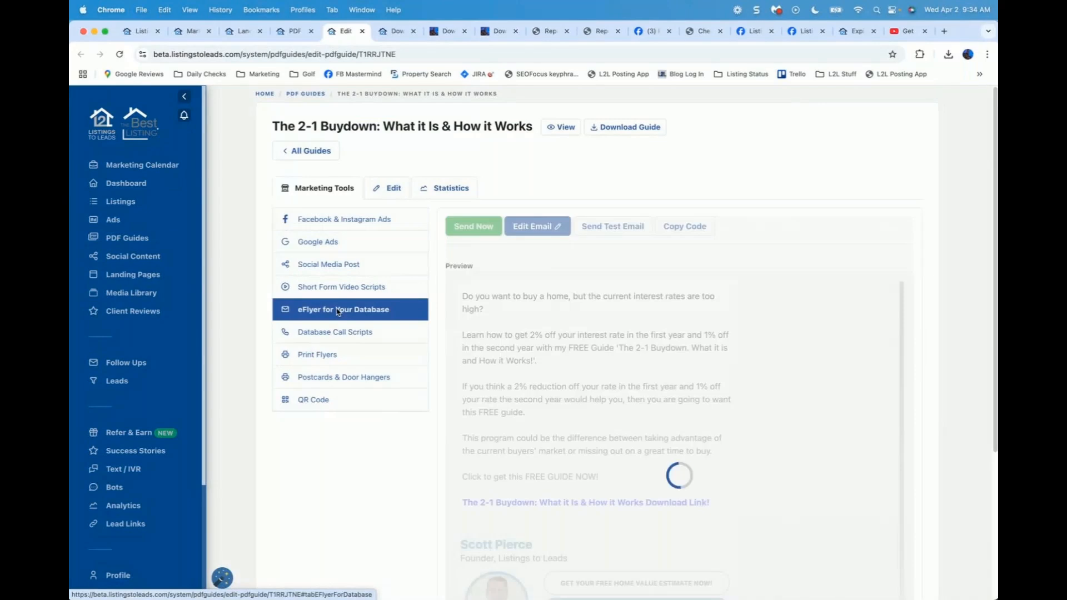
scroll(330, 482, down, 2)
scroll(330, 481, down, 1)
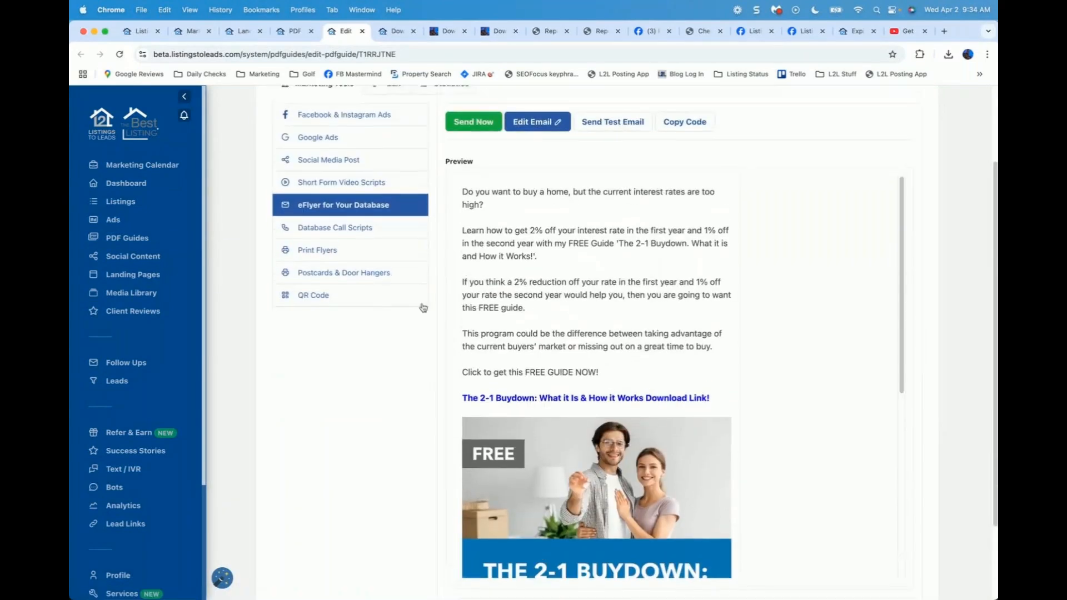
scroll(543, 209, up, 3)
Step: In Edit Email, cancel a test send, copy the eFlyer code, and close the tools page
click(543, 209)
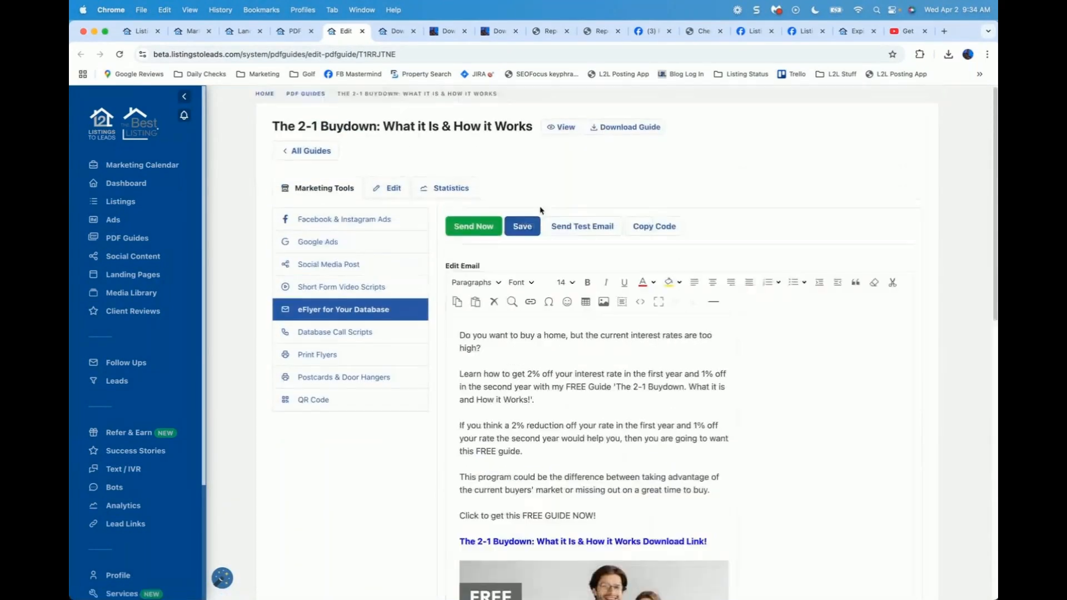
click(592, 231)
click(466, 391)
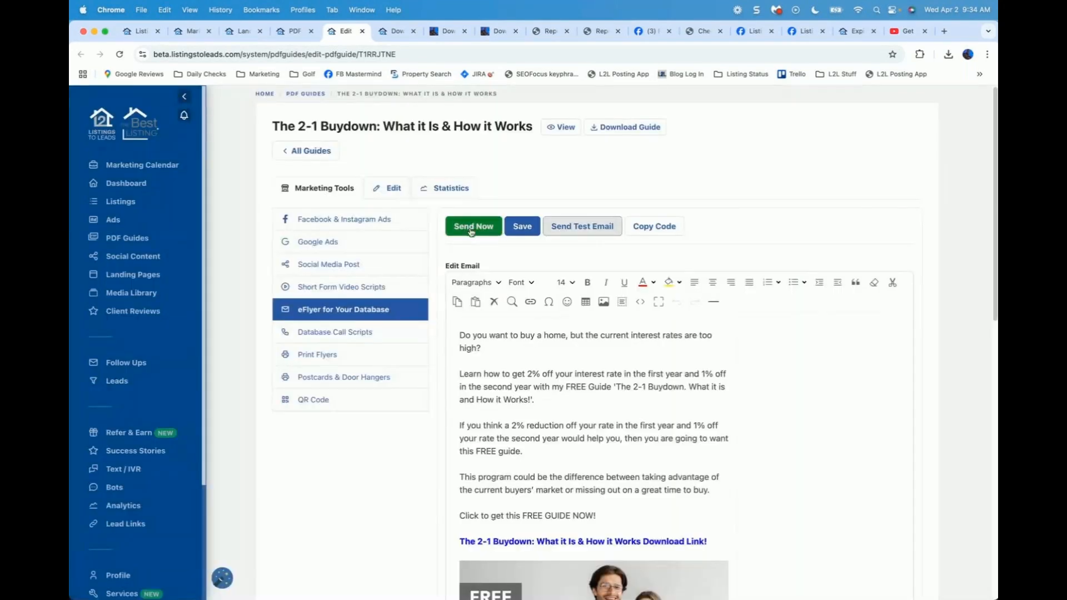
click(655, 228)
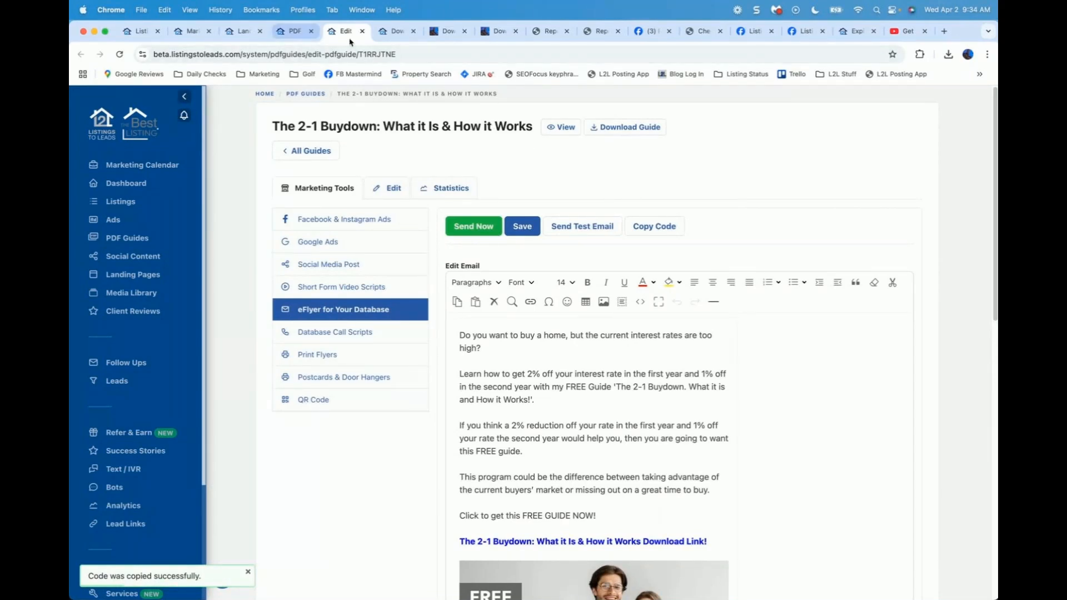
click(362, 32)
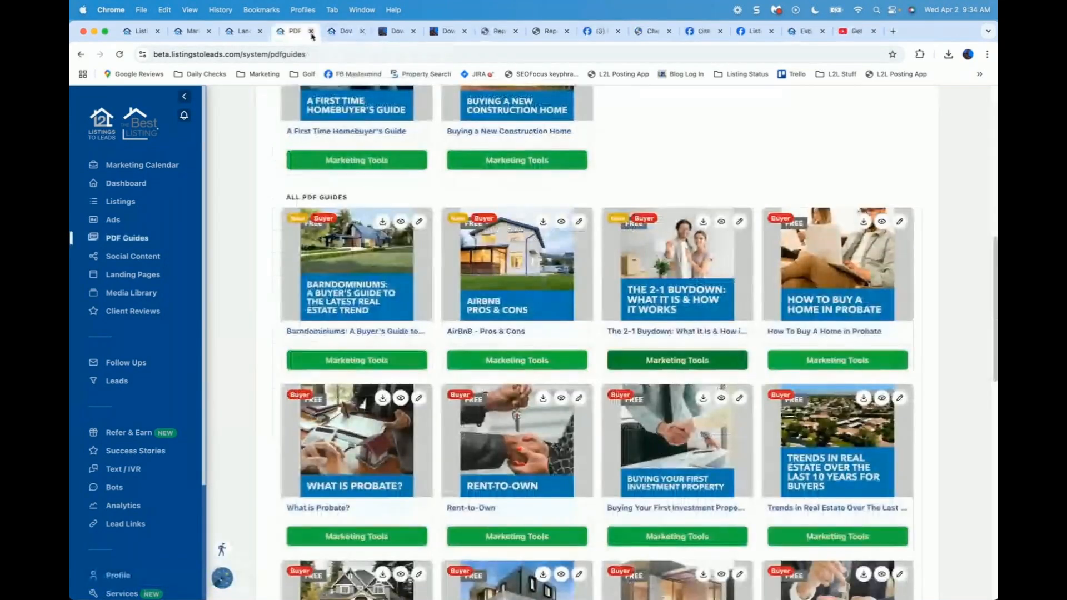
Step: Close the PDF Guides and Down Payment Assistance editor tabs, then go to Listings
click(311, 32)
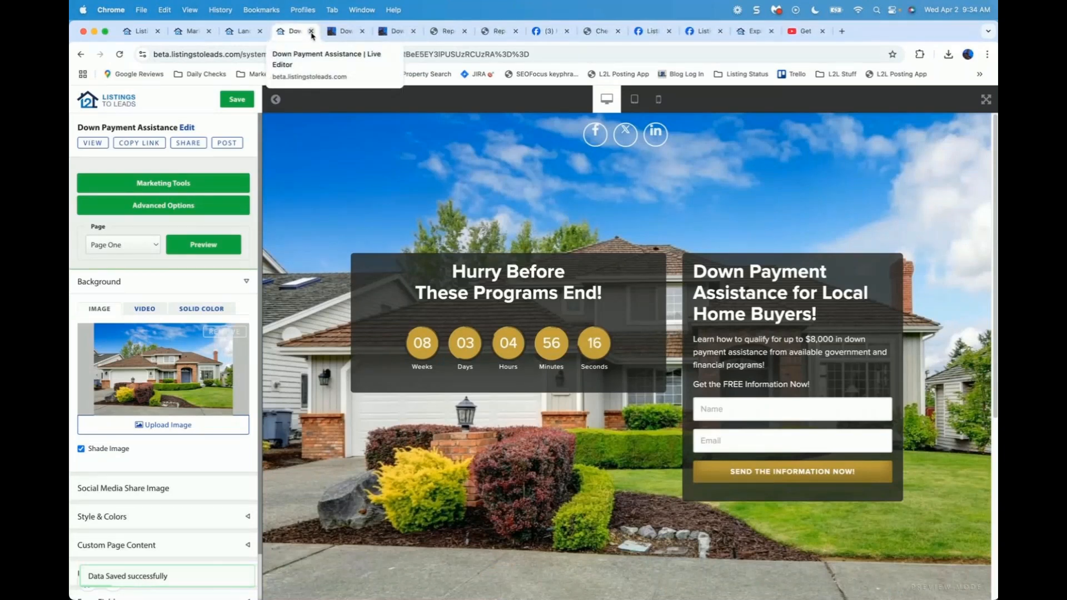
click(312, 31)
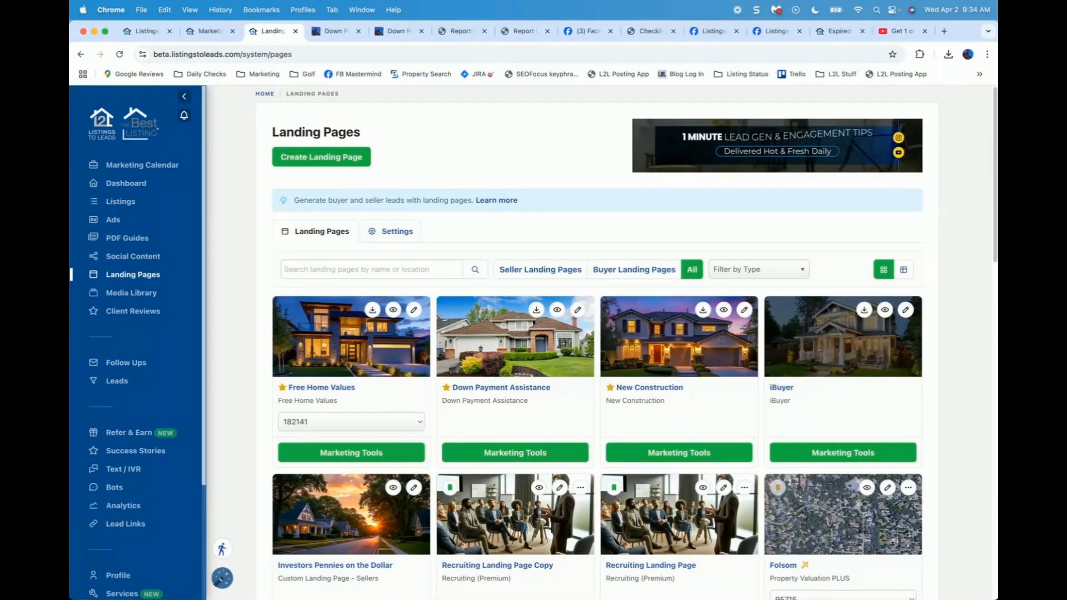
click(776, 10)
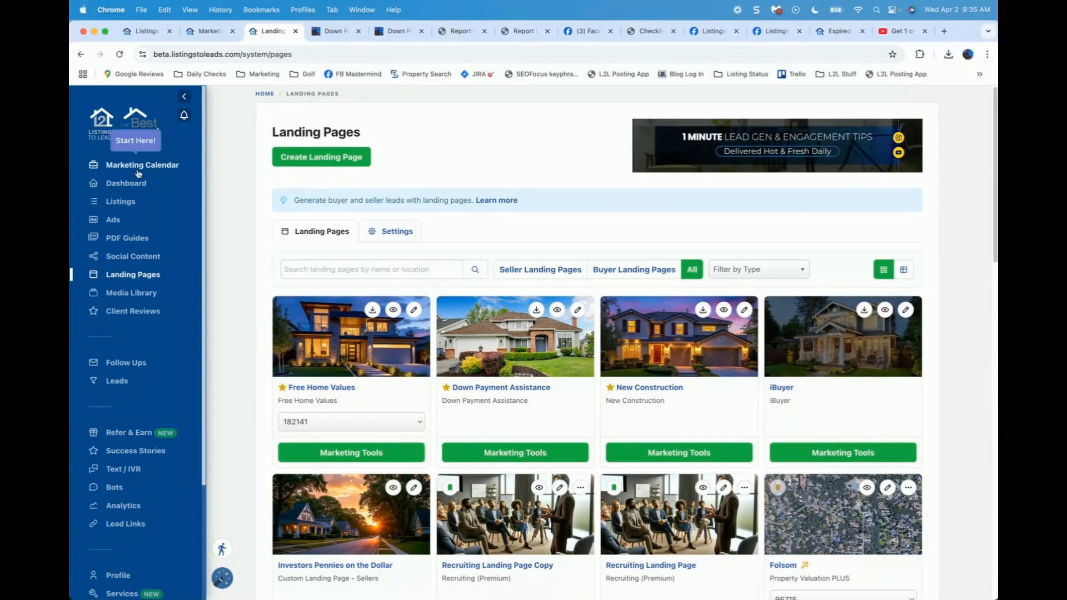
click(120, 202)
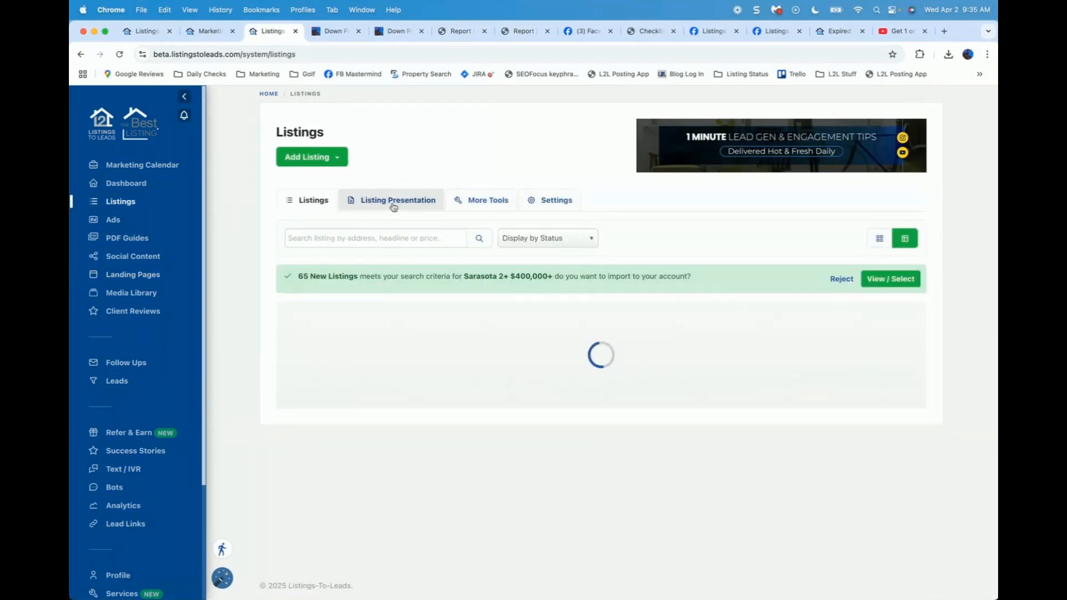
Step: Choose Listing Presentation Flipbook under the Listing Presentation tab and view it in a new tab
click(398, 200)
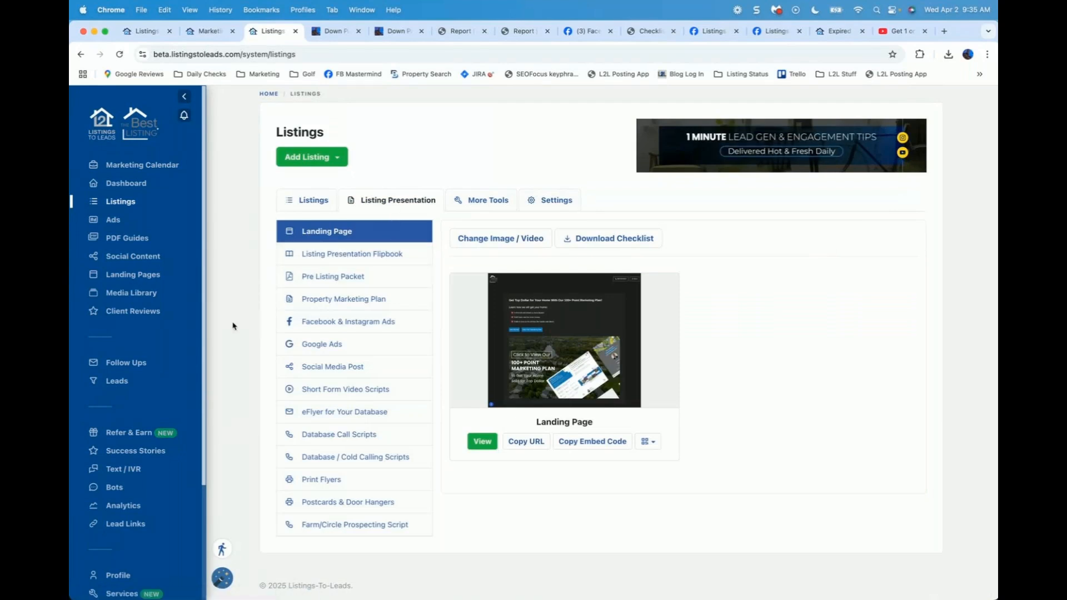
click(357, 254)
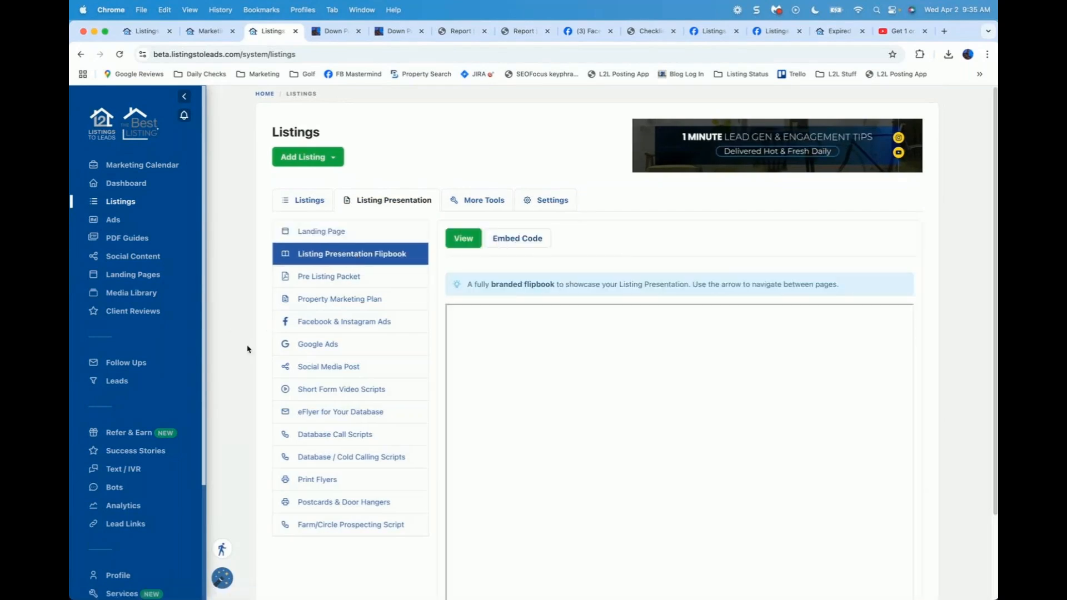
scroll(248, 348, down, 3)
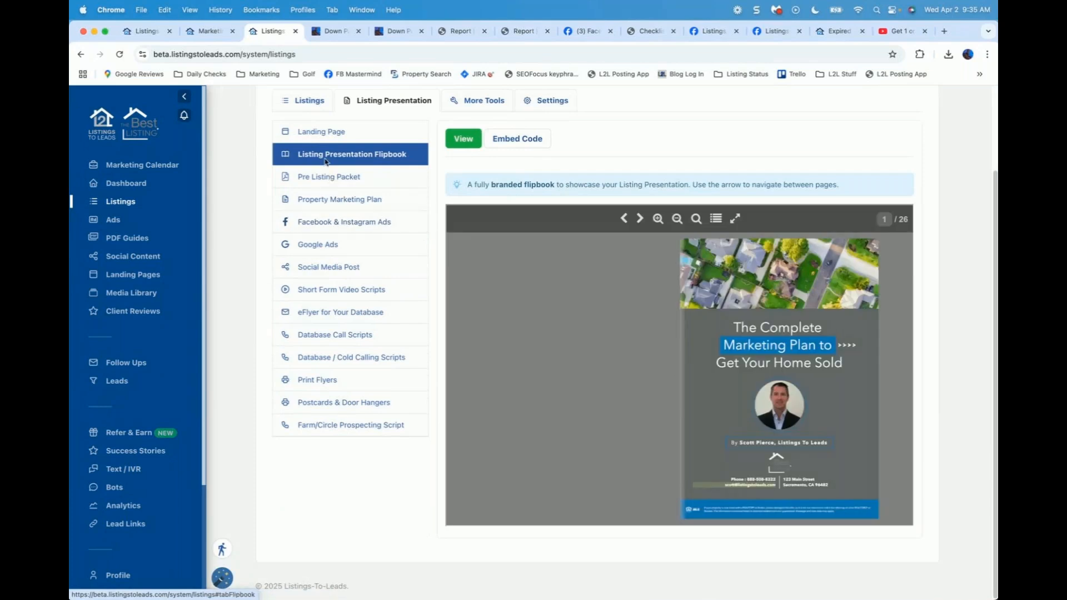
scroll(389, 166, up, 2)
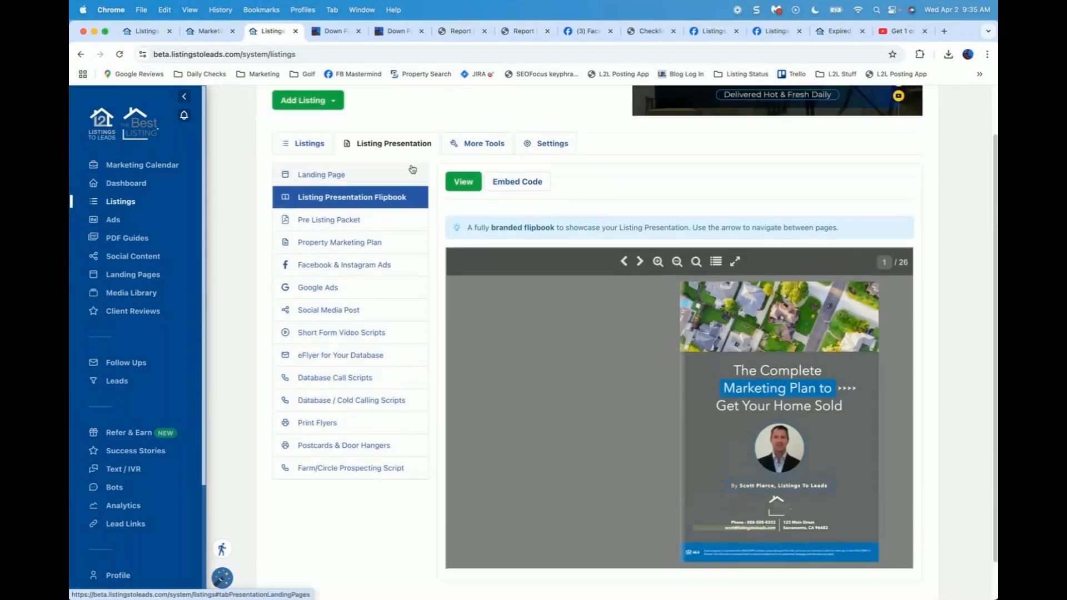
click(464, 183)
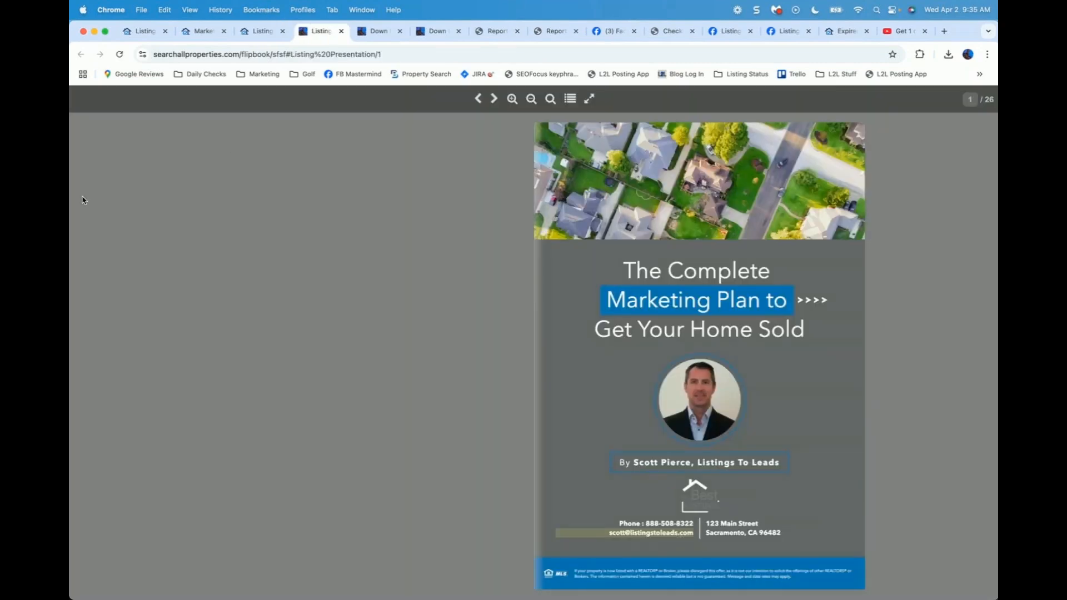
Step: Flip forward through the flipbook, backtracking once, to the YouTube and Print Marketing pages
key(Right)
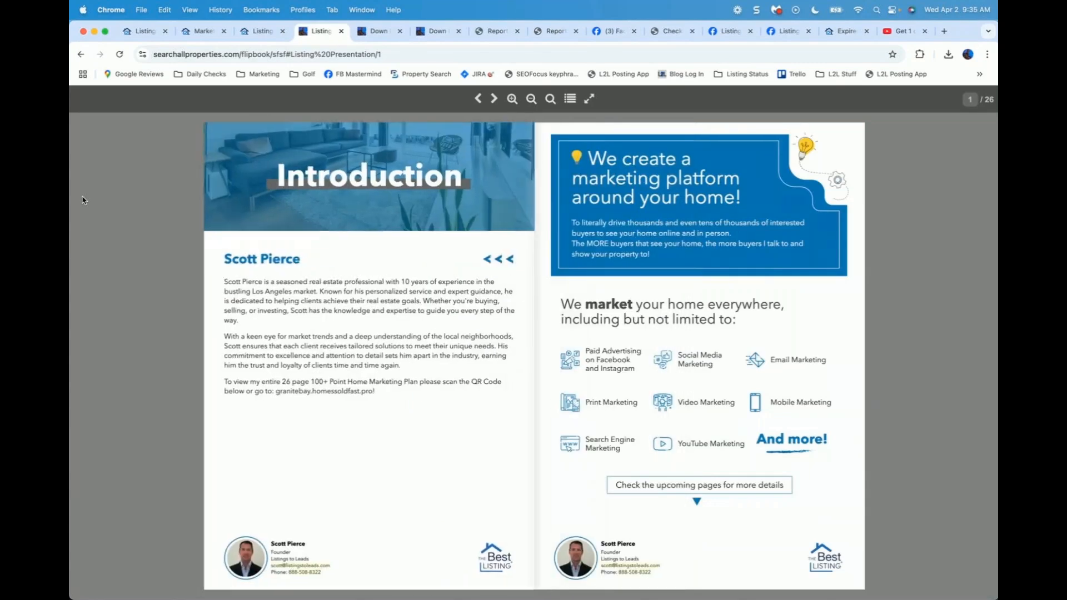
key(Right)
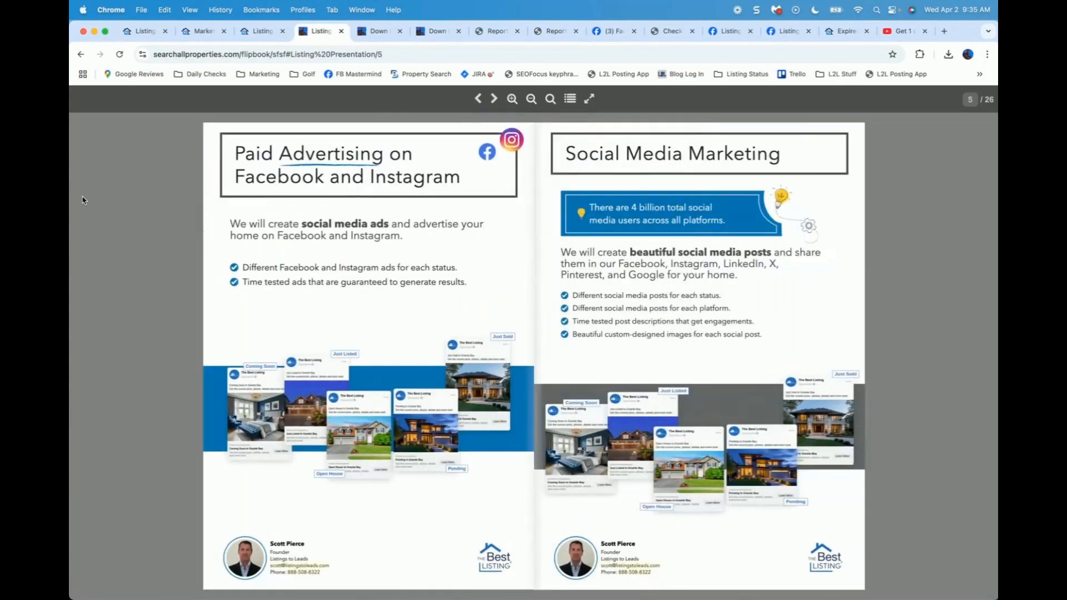
key(Left)
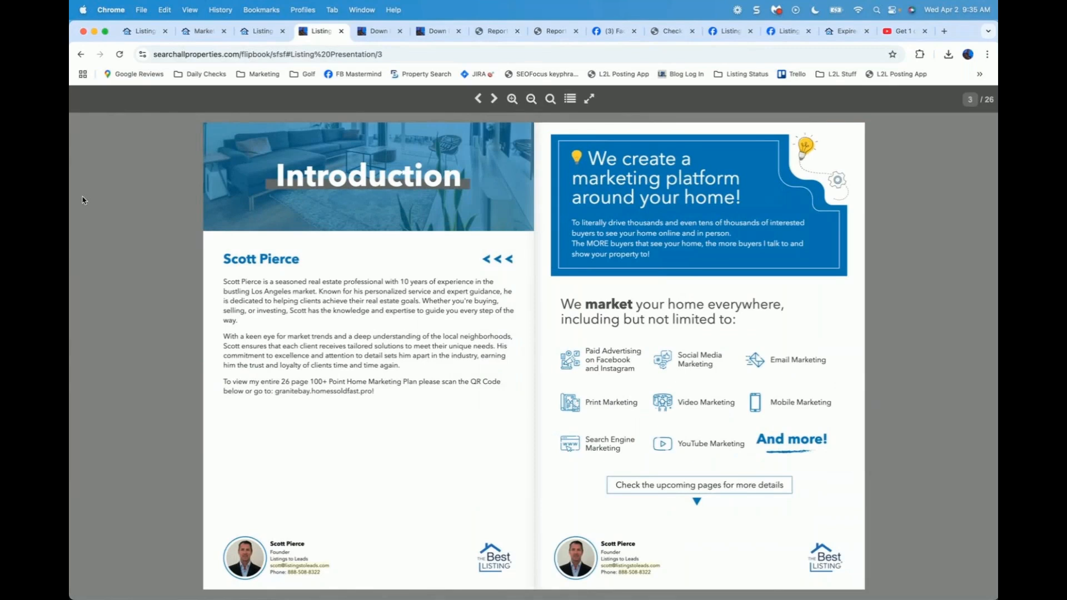
key(Right)
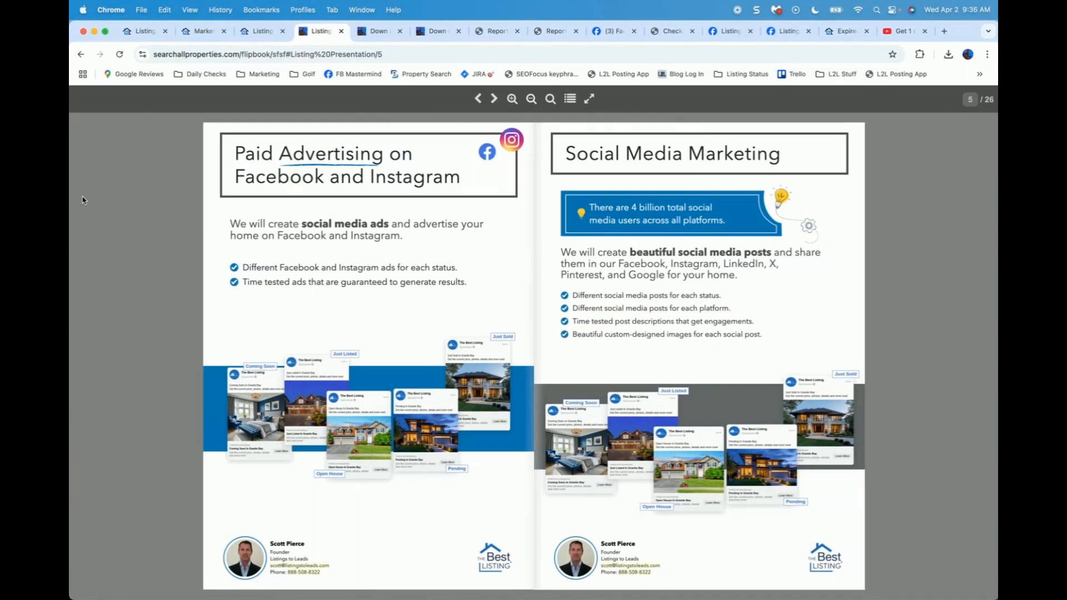
key(Right)
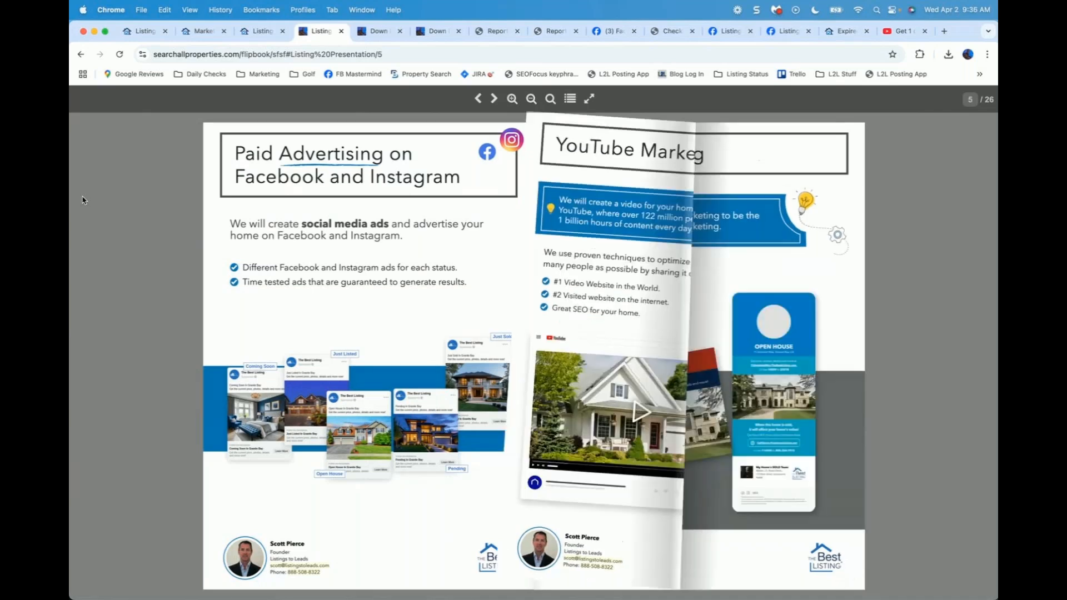
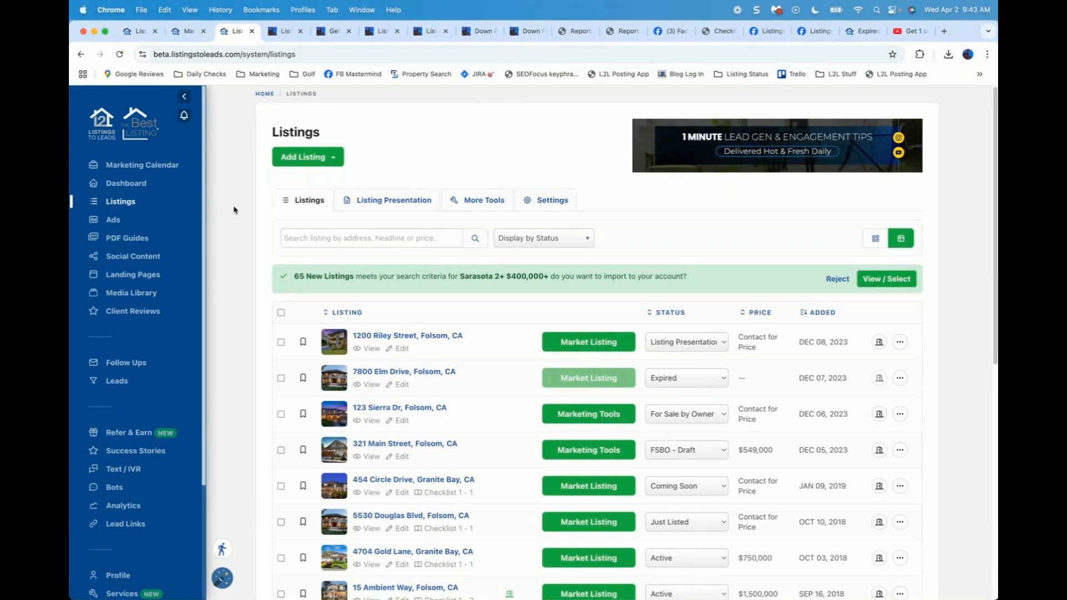
Step: Open the Add Listing dropdown on the Listings page to see its options
click(326, 159)
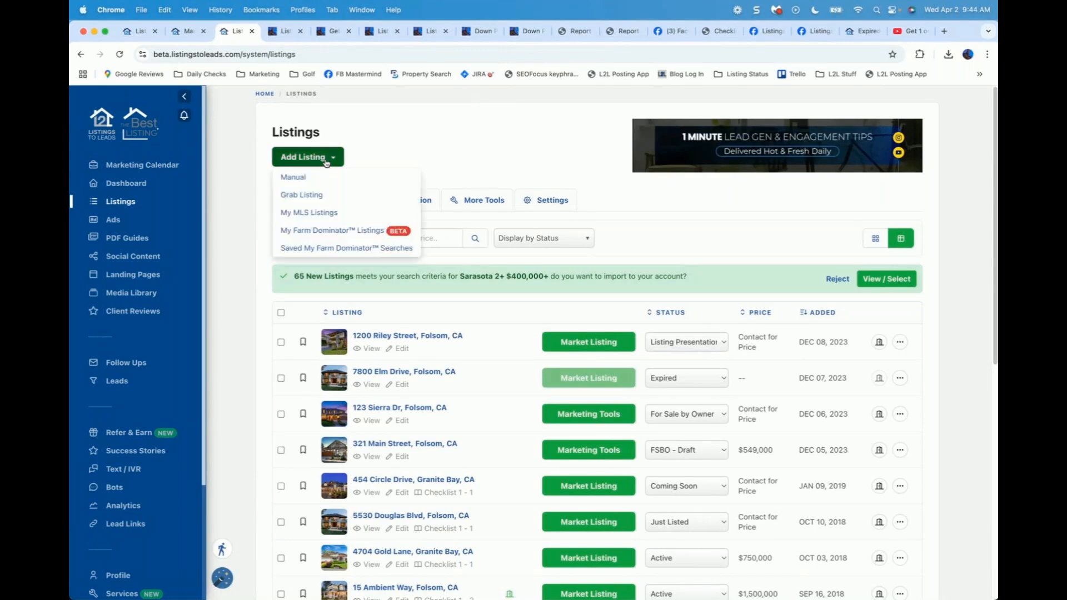
Step: Start a Manual listing and set its status to Draft, then change it to Expired
click(301, 178)
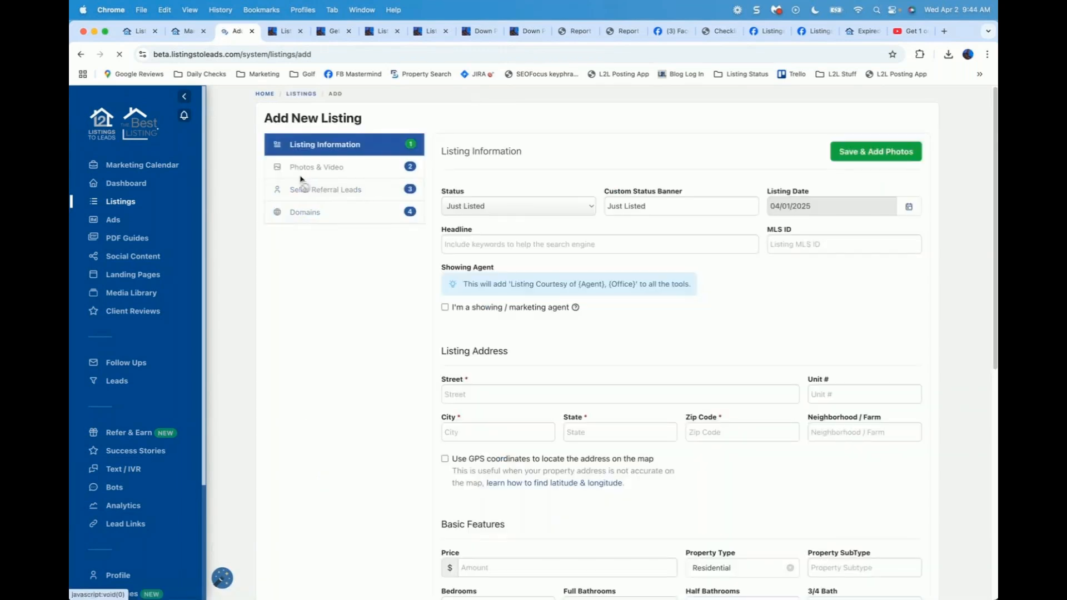
click(508, 210)
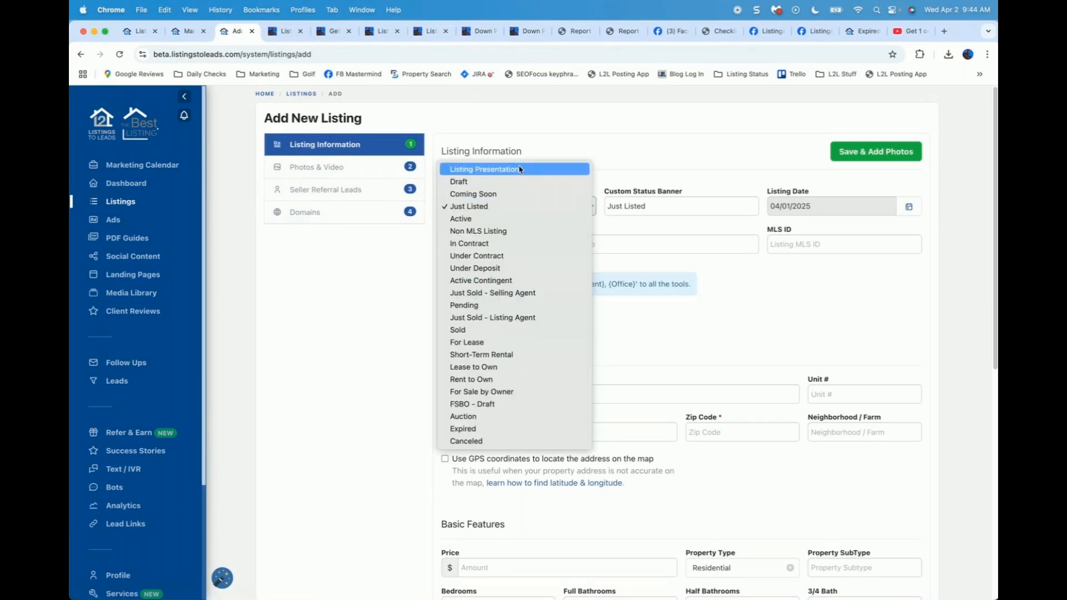
click(461, 183)
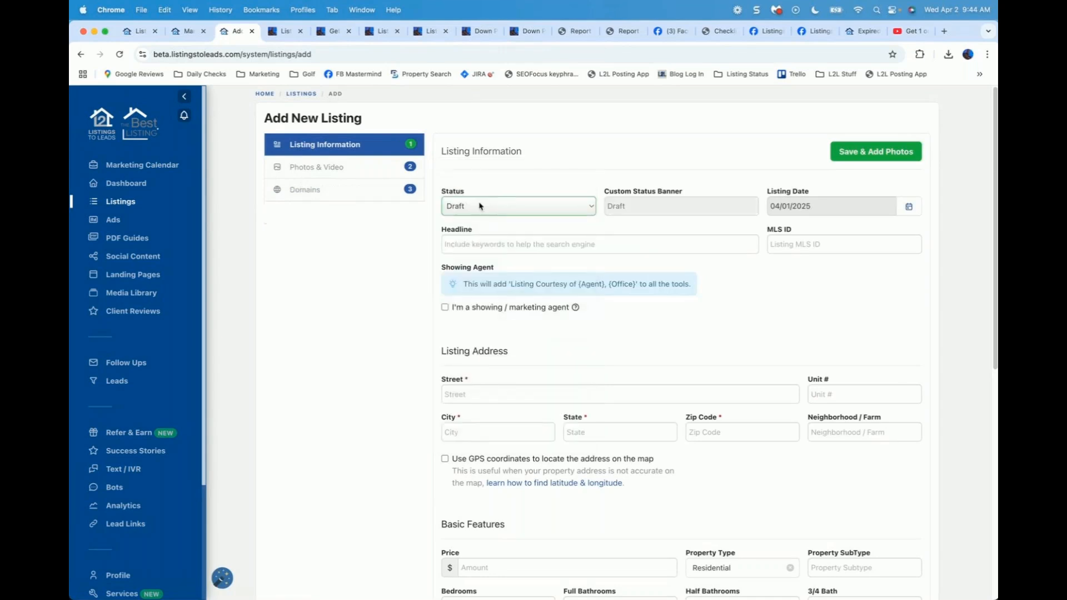
click(495, 209)
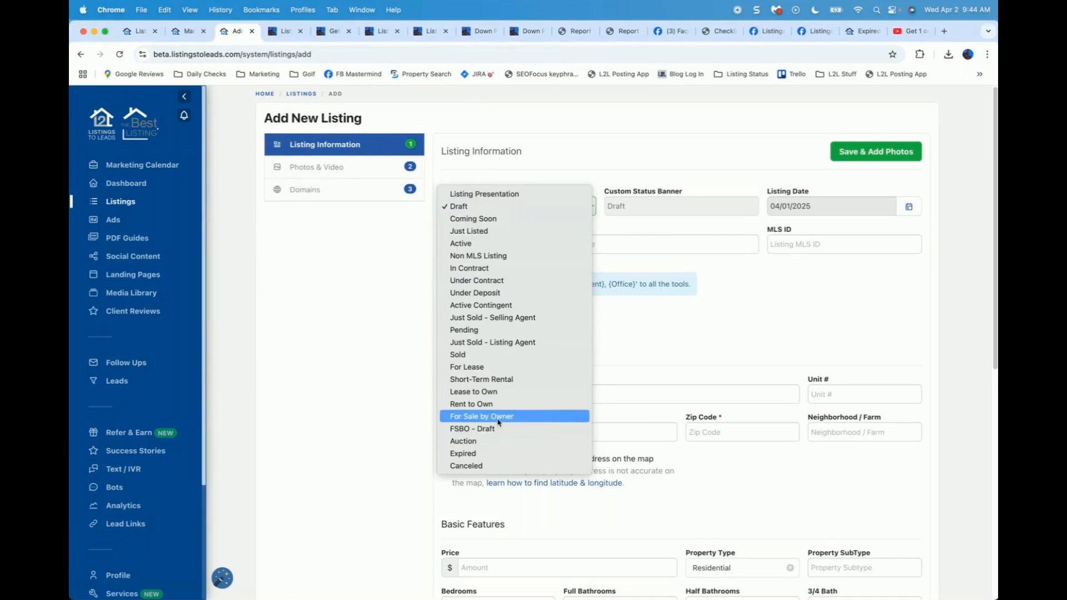
click(487, 454)
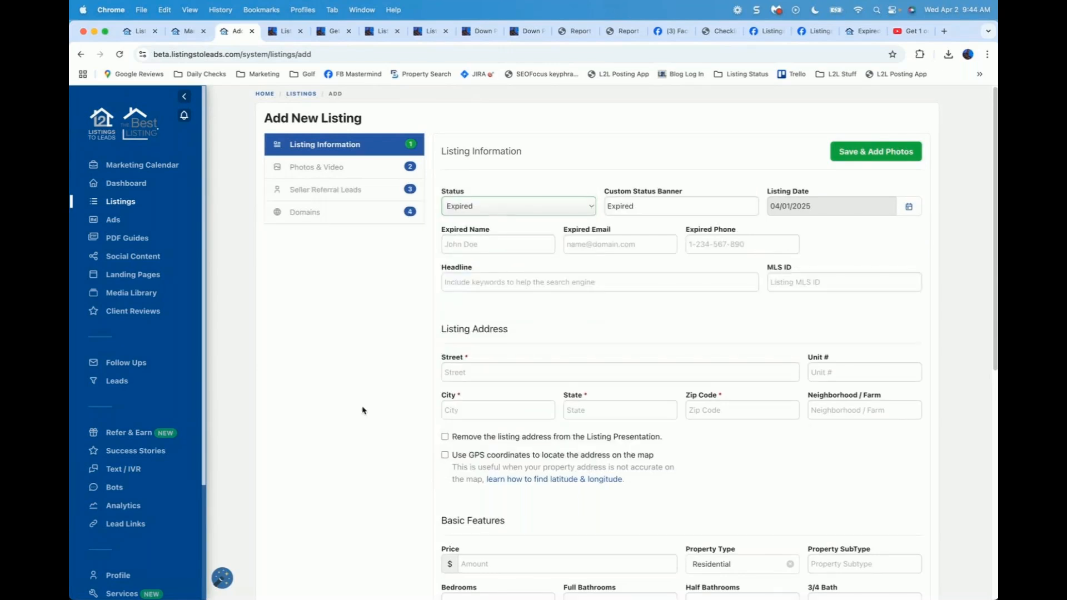
Step: Highlight the new Expired Name, Expired Email and Expired Phone field labels
click(517, 250)
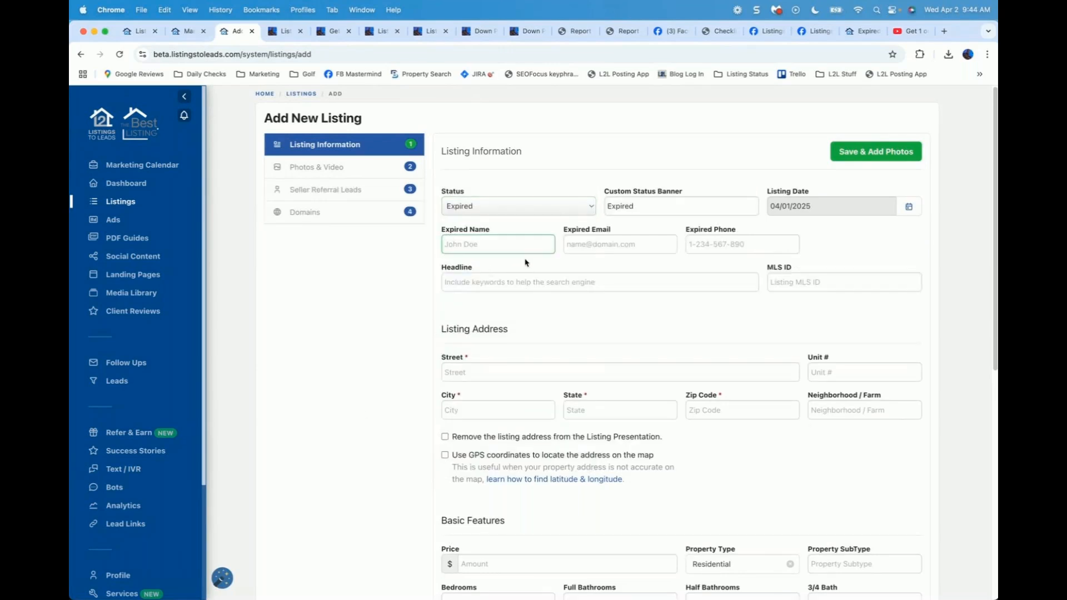
drag(444, 230, 491, 233)
drag(565, 230, 604, 233)
drag(687, 229, 746, 234)
click(408, 350)
Step: Scroll through the form to the Street, City, State and Zip Code required-field errors
scroll(410, 350, down, 2)
scroll(436, 295, down, 1)
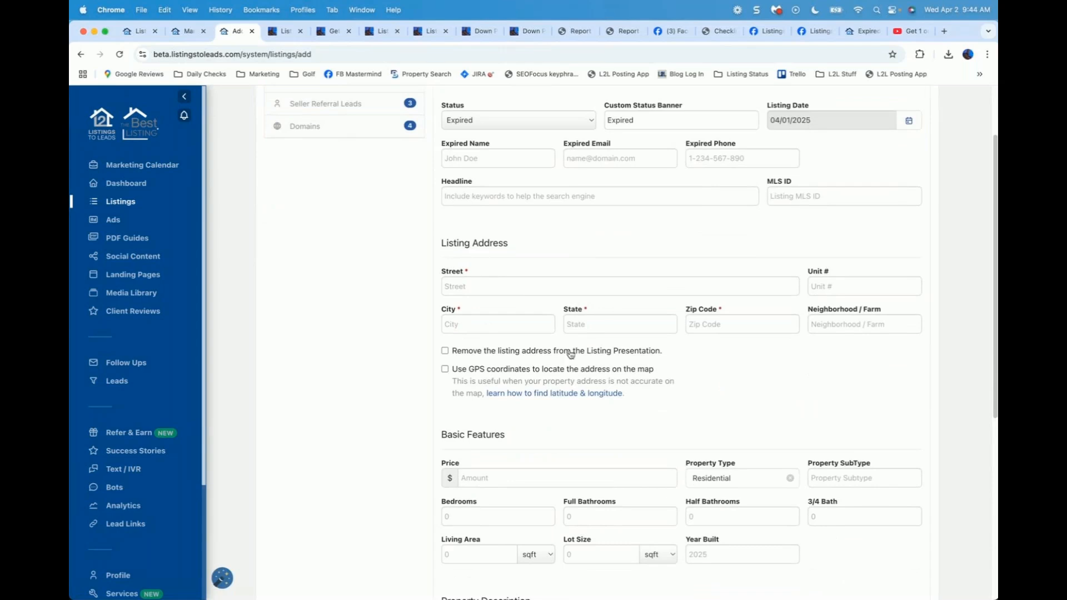
scroll(400, 422, down, 5)
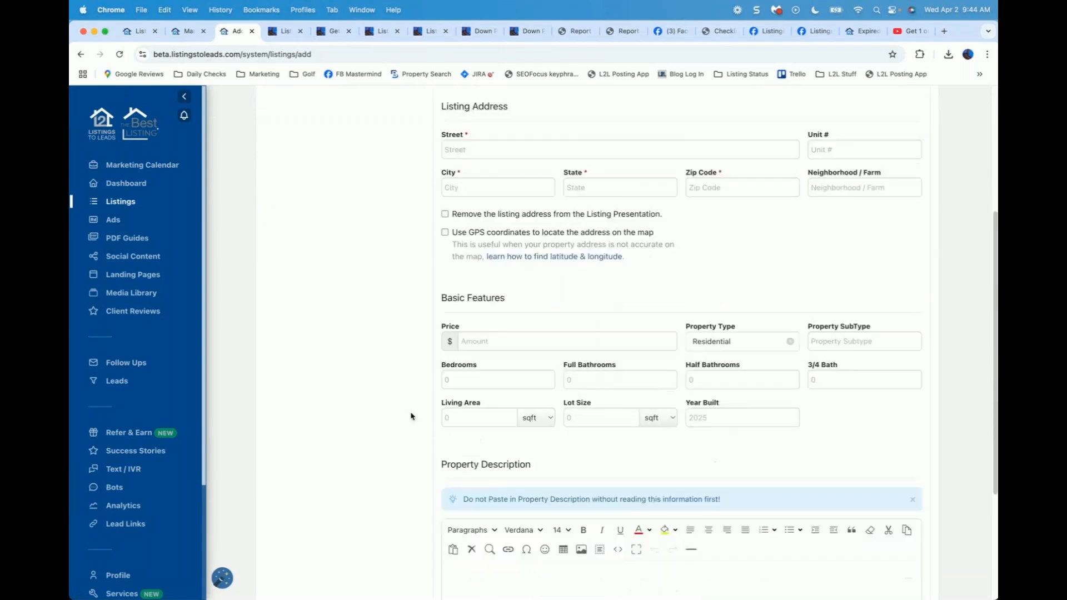
scroll(411, 417, down, 2)
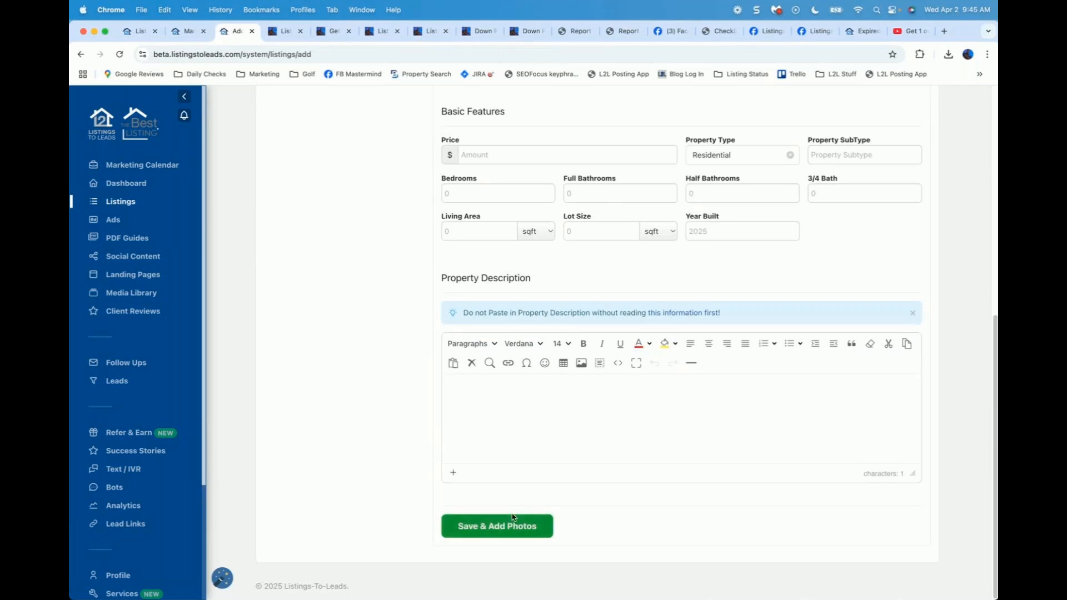
scroll(506, 528, up, 1)
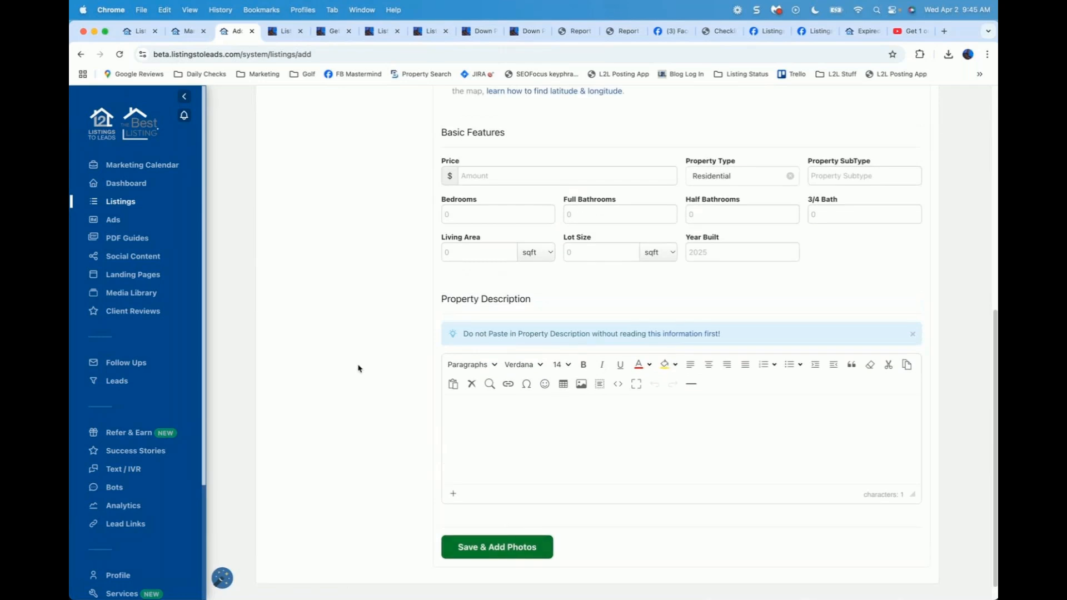
scroll(487, 488, up, 2)
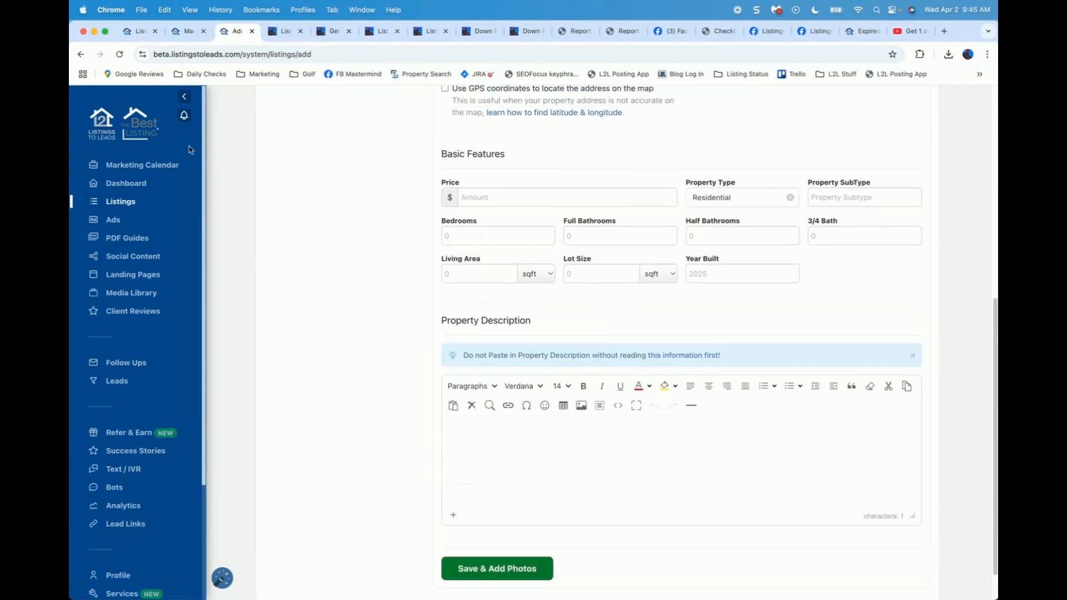
scroll(167, 134, up, 3)
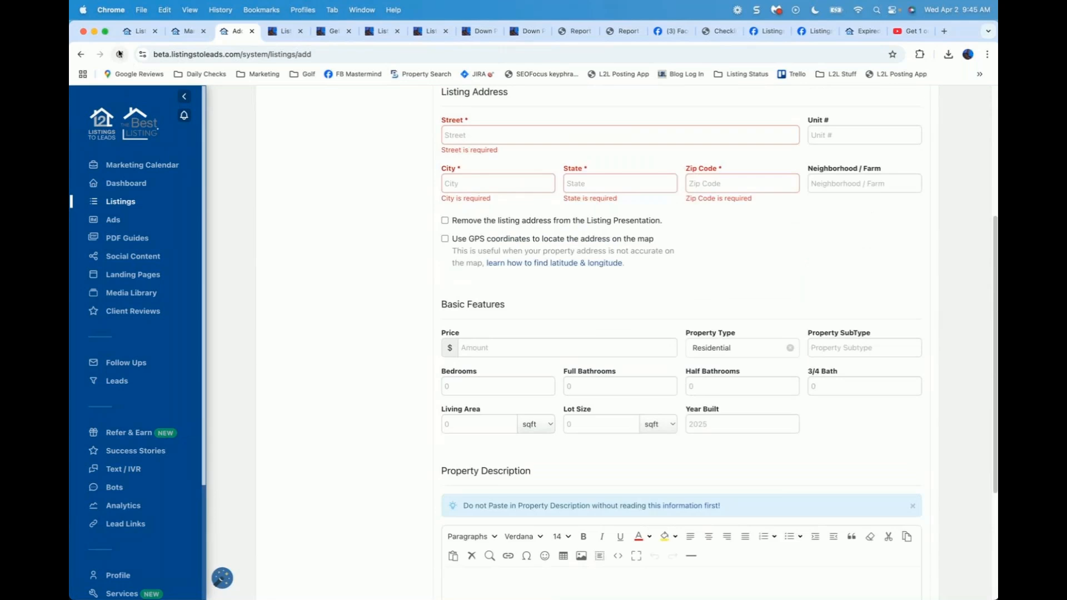
Step: Reload the page to discard the form and scroll through the Listings table
click(121, 54)
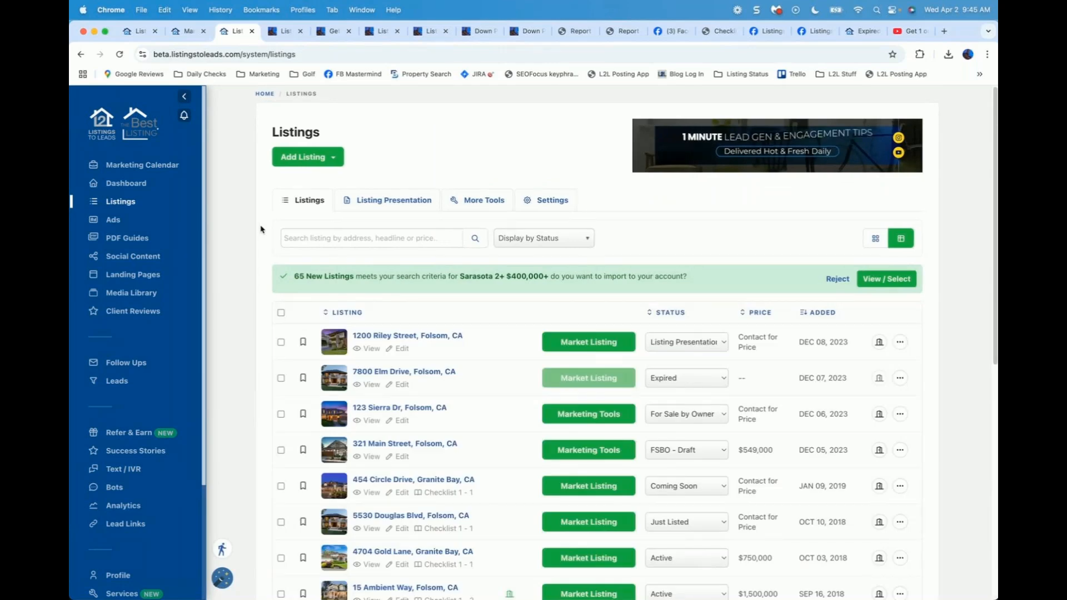
scroll(423, 343, down, 2)
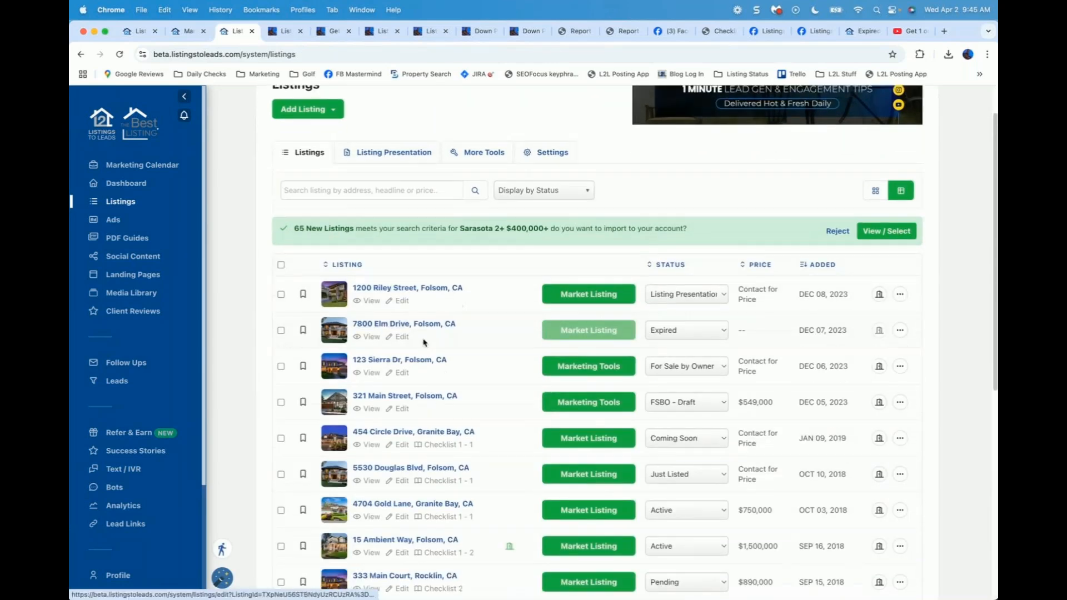
scroll(423, 343, down, 2)
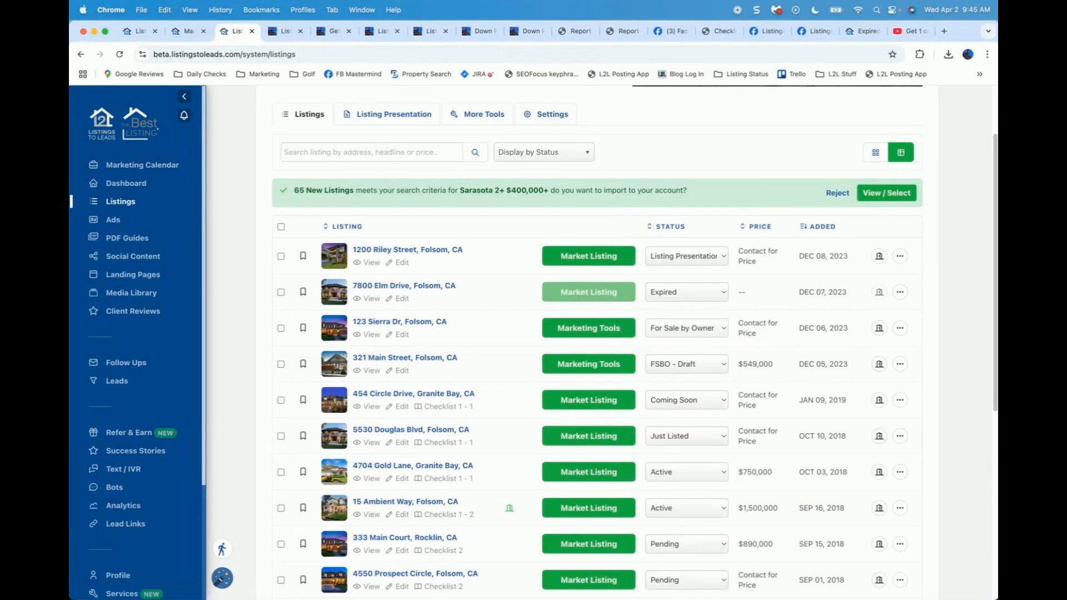
click(777, 10)
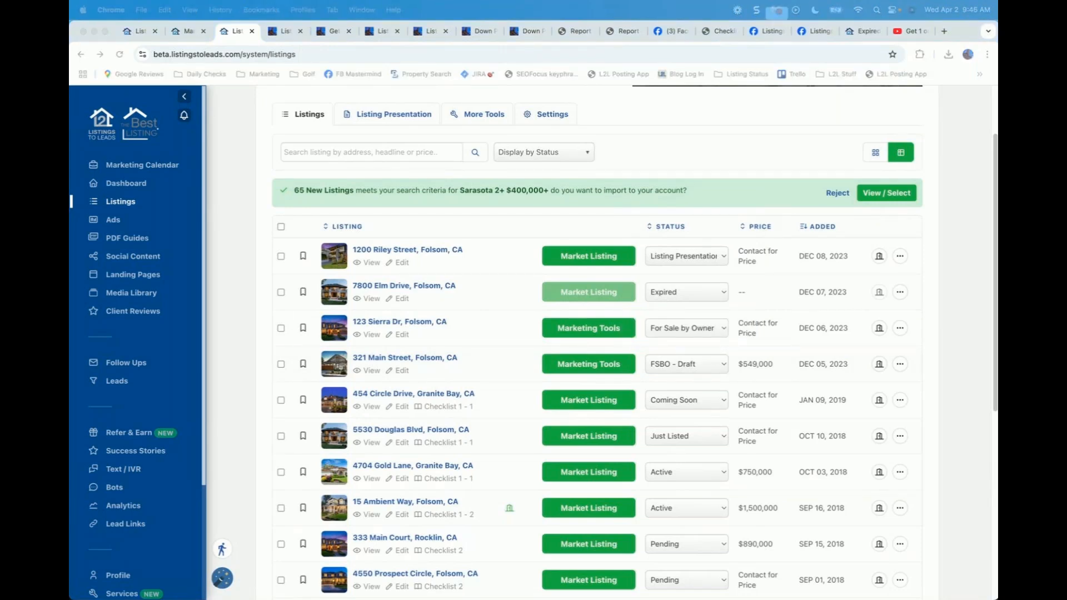